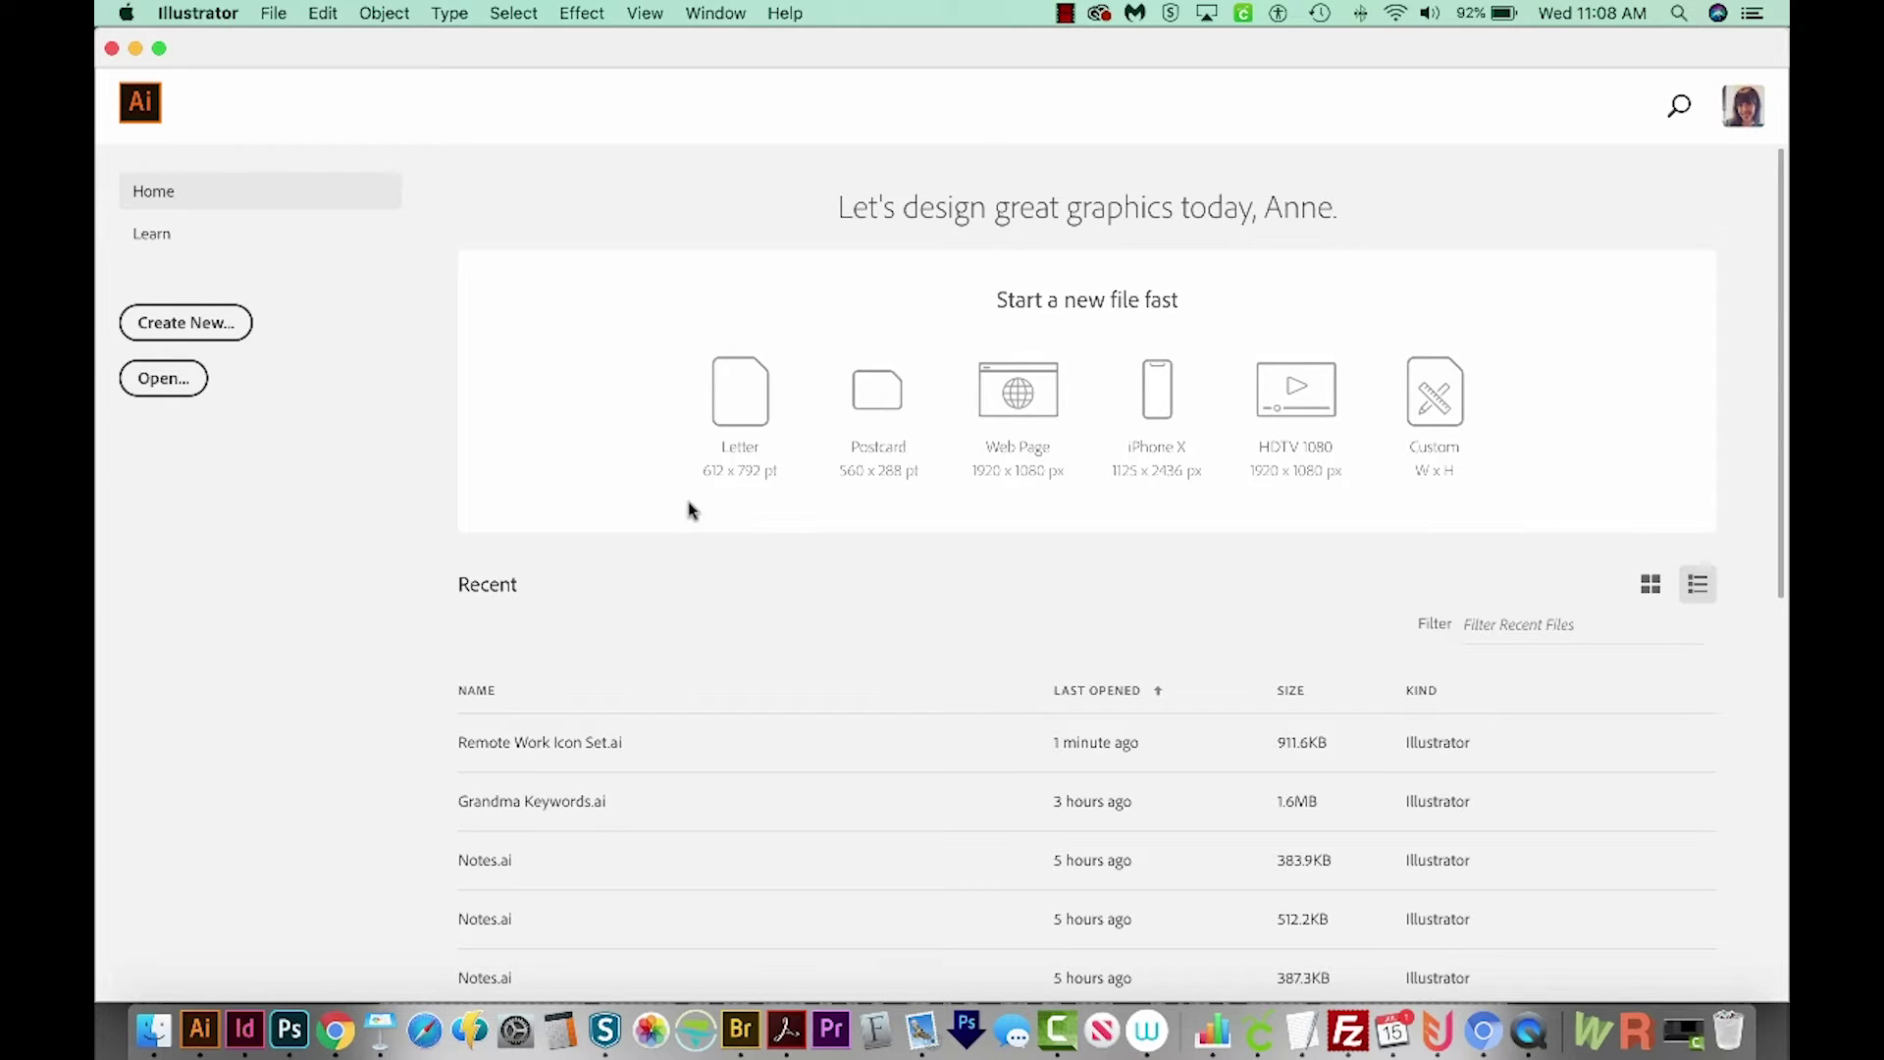
# - Create a new blank Letter-size print document (612 x 792 pt, CMYK)
pyautogui.click(168, 328)
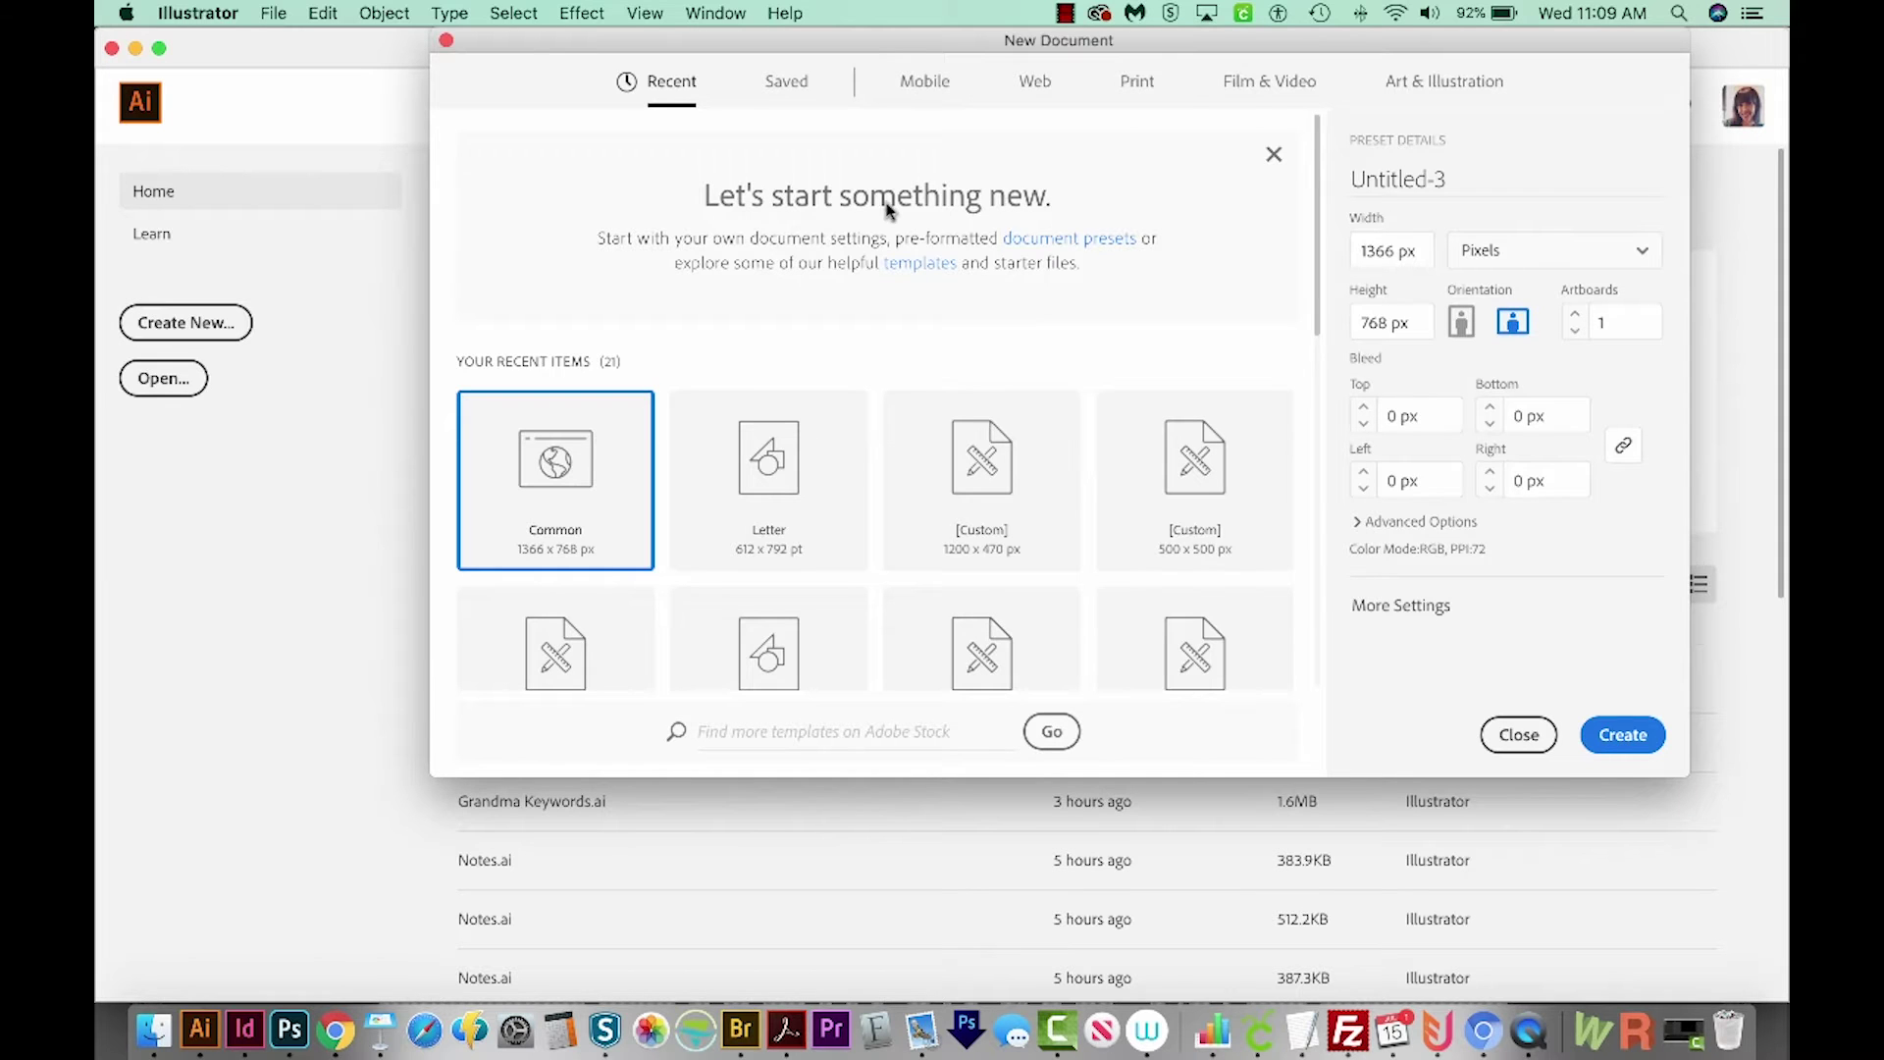
pyautogui.click(1141, 86)
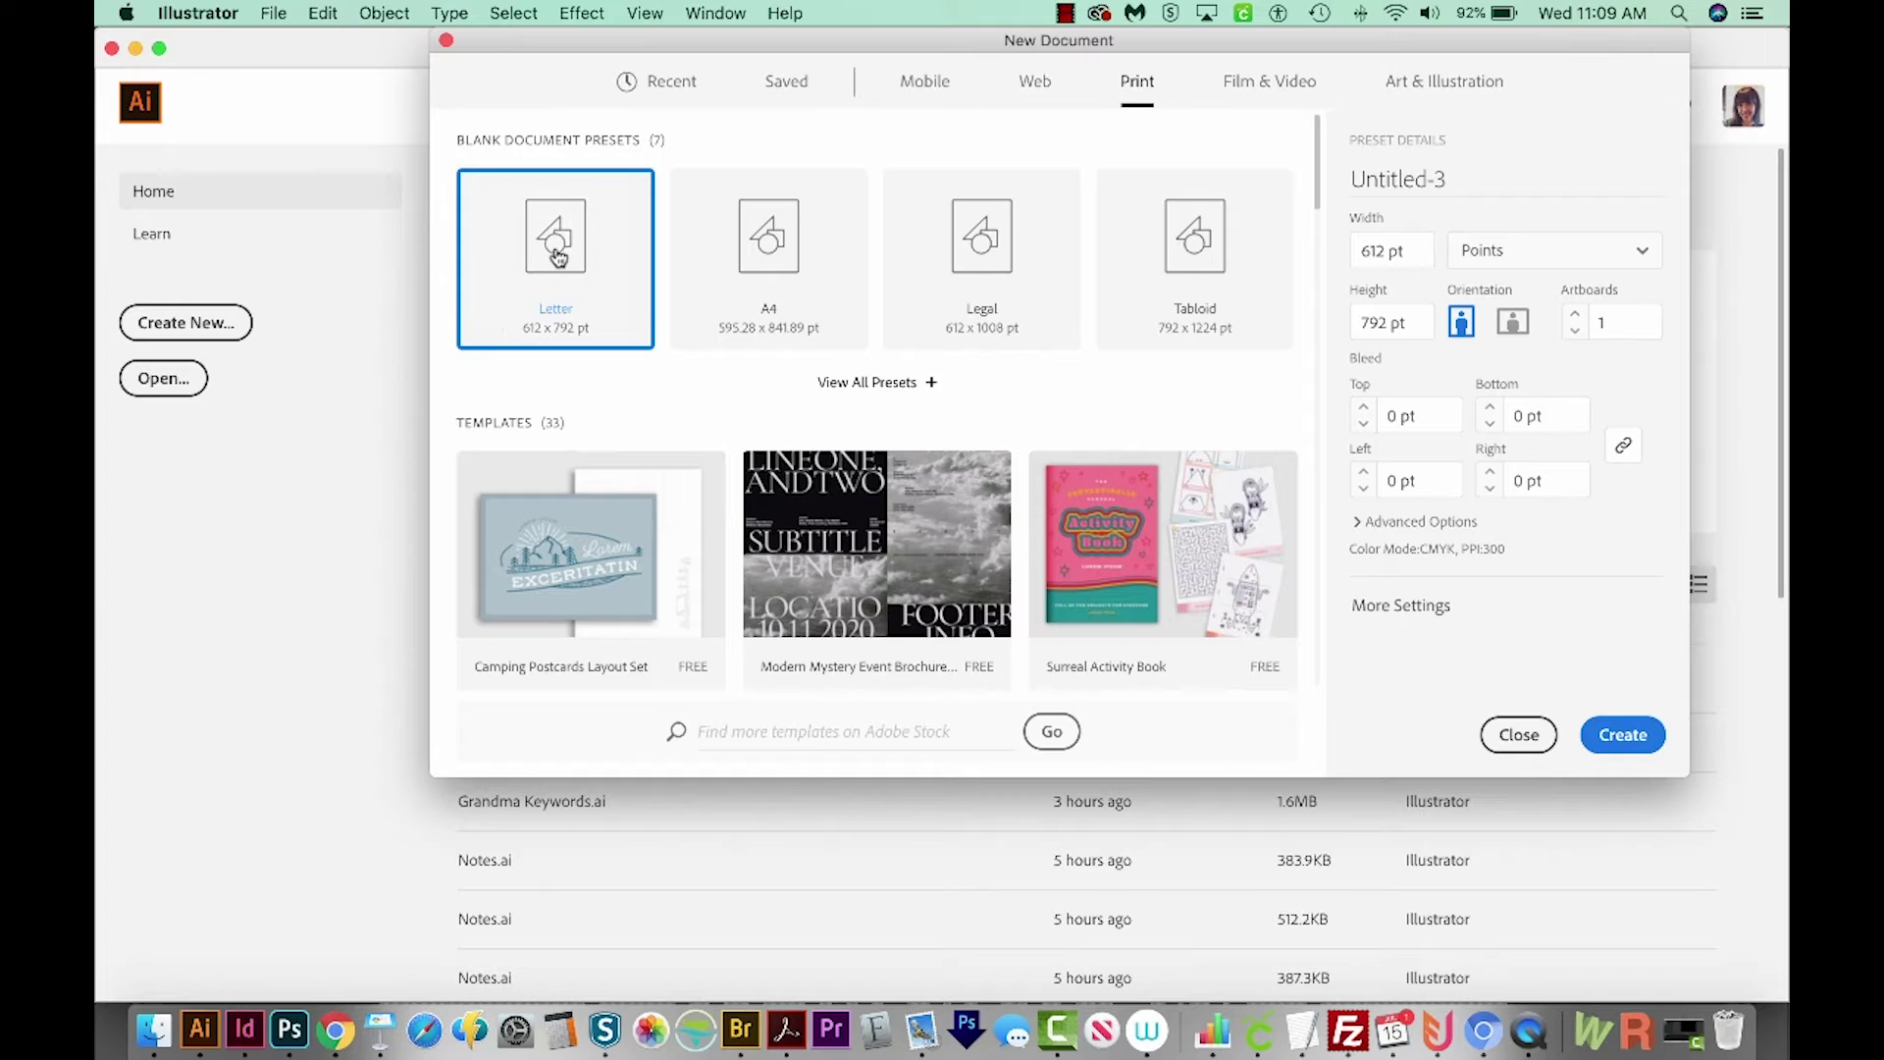
pyautogui.click(1621, 735)
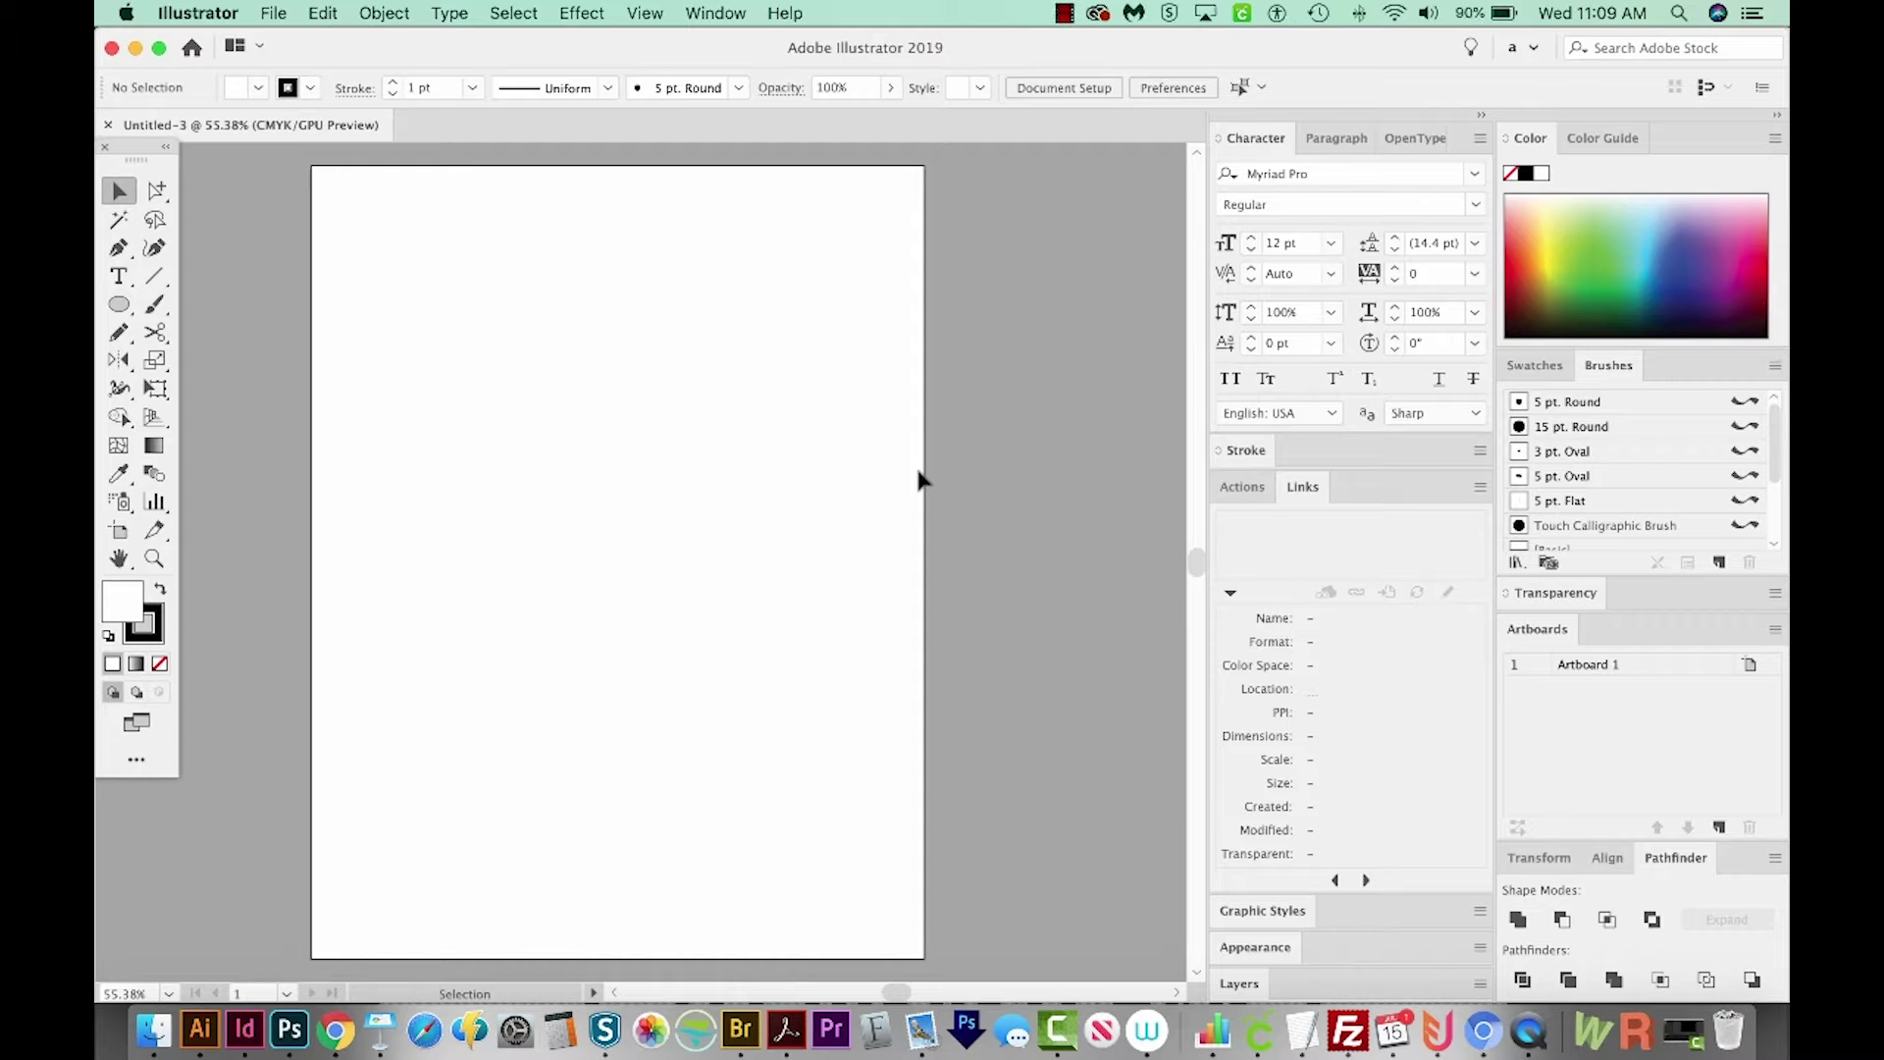
# - Draw a curved open path sweeping down and to the right with the Pen tool
pyautogui.press('p')
pyautogui.click(517, 297)
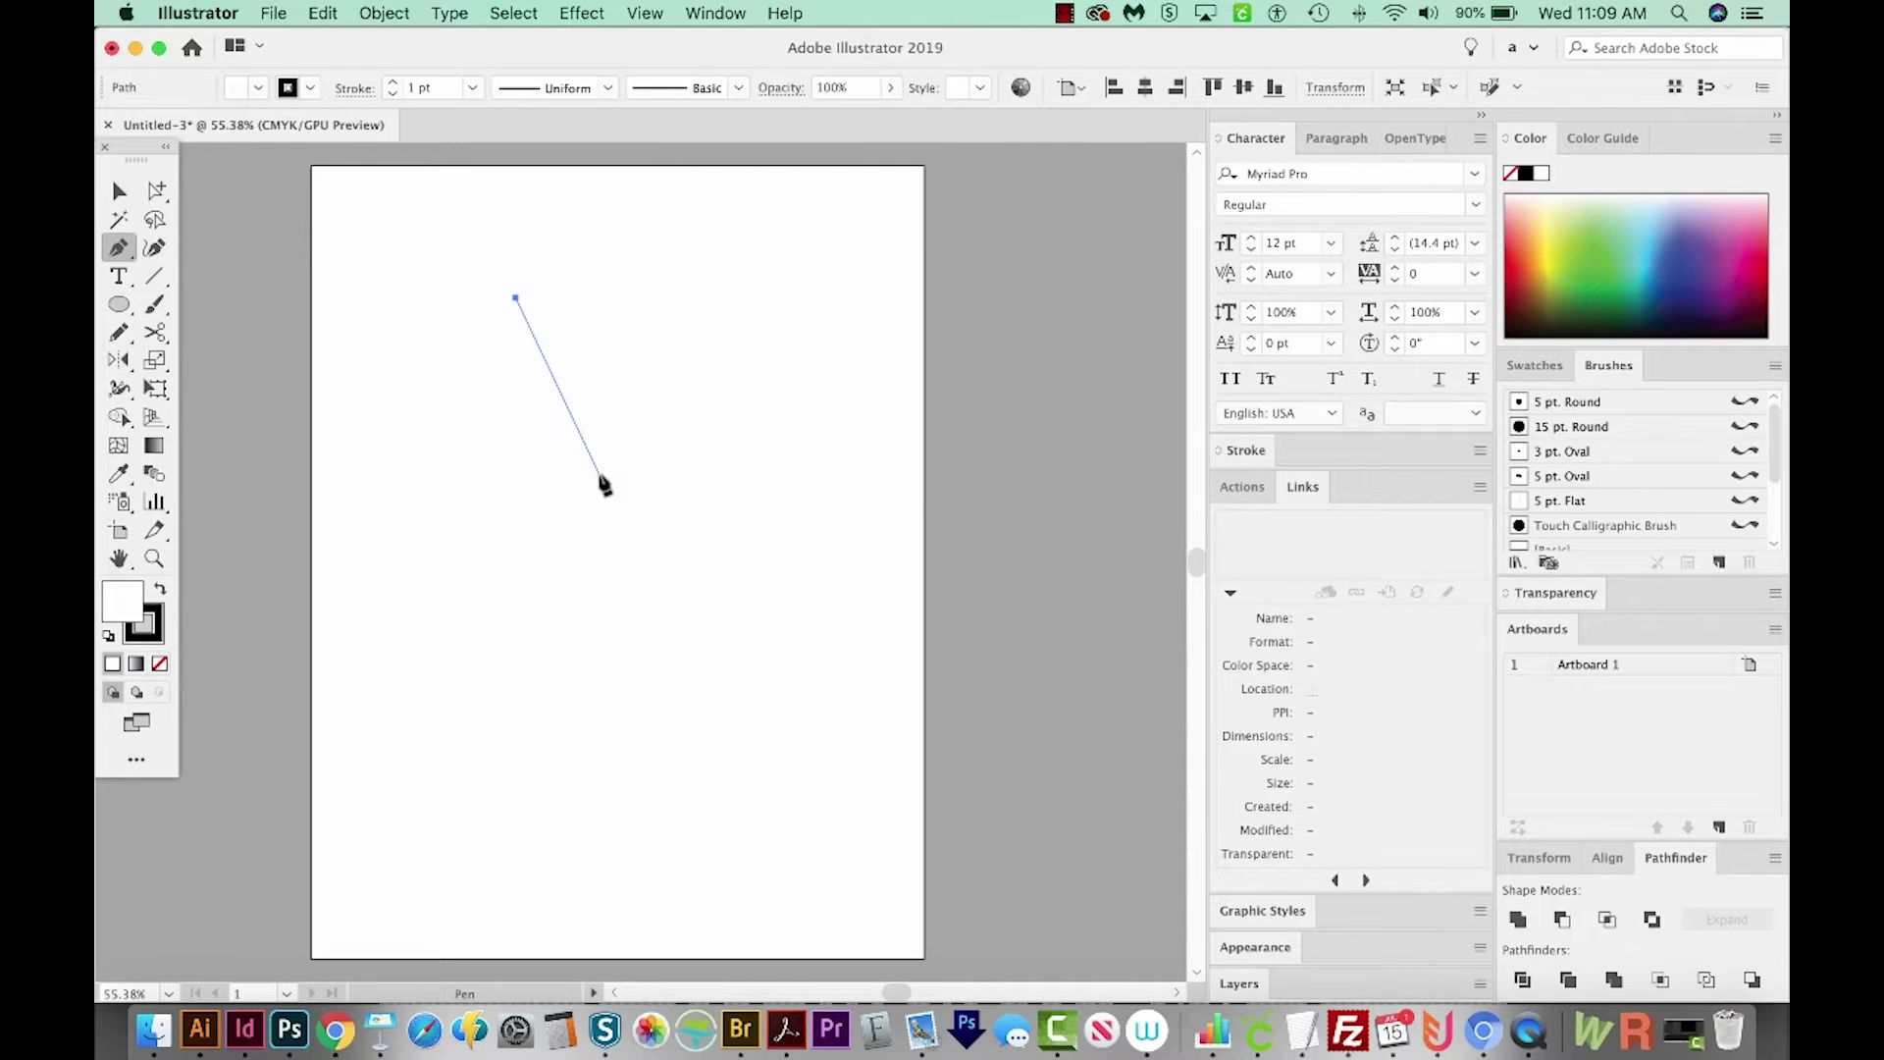
pyautogui.moveTo(605, 469); pyautogui.dragTo(703, 517)
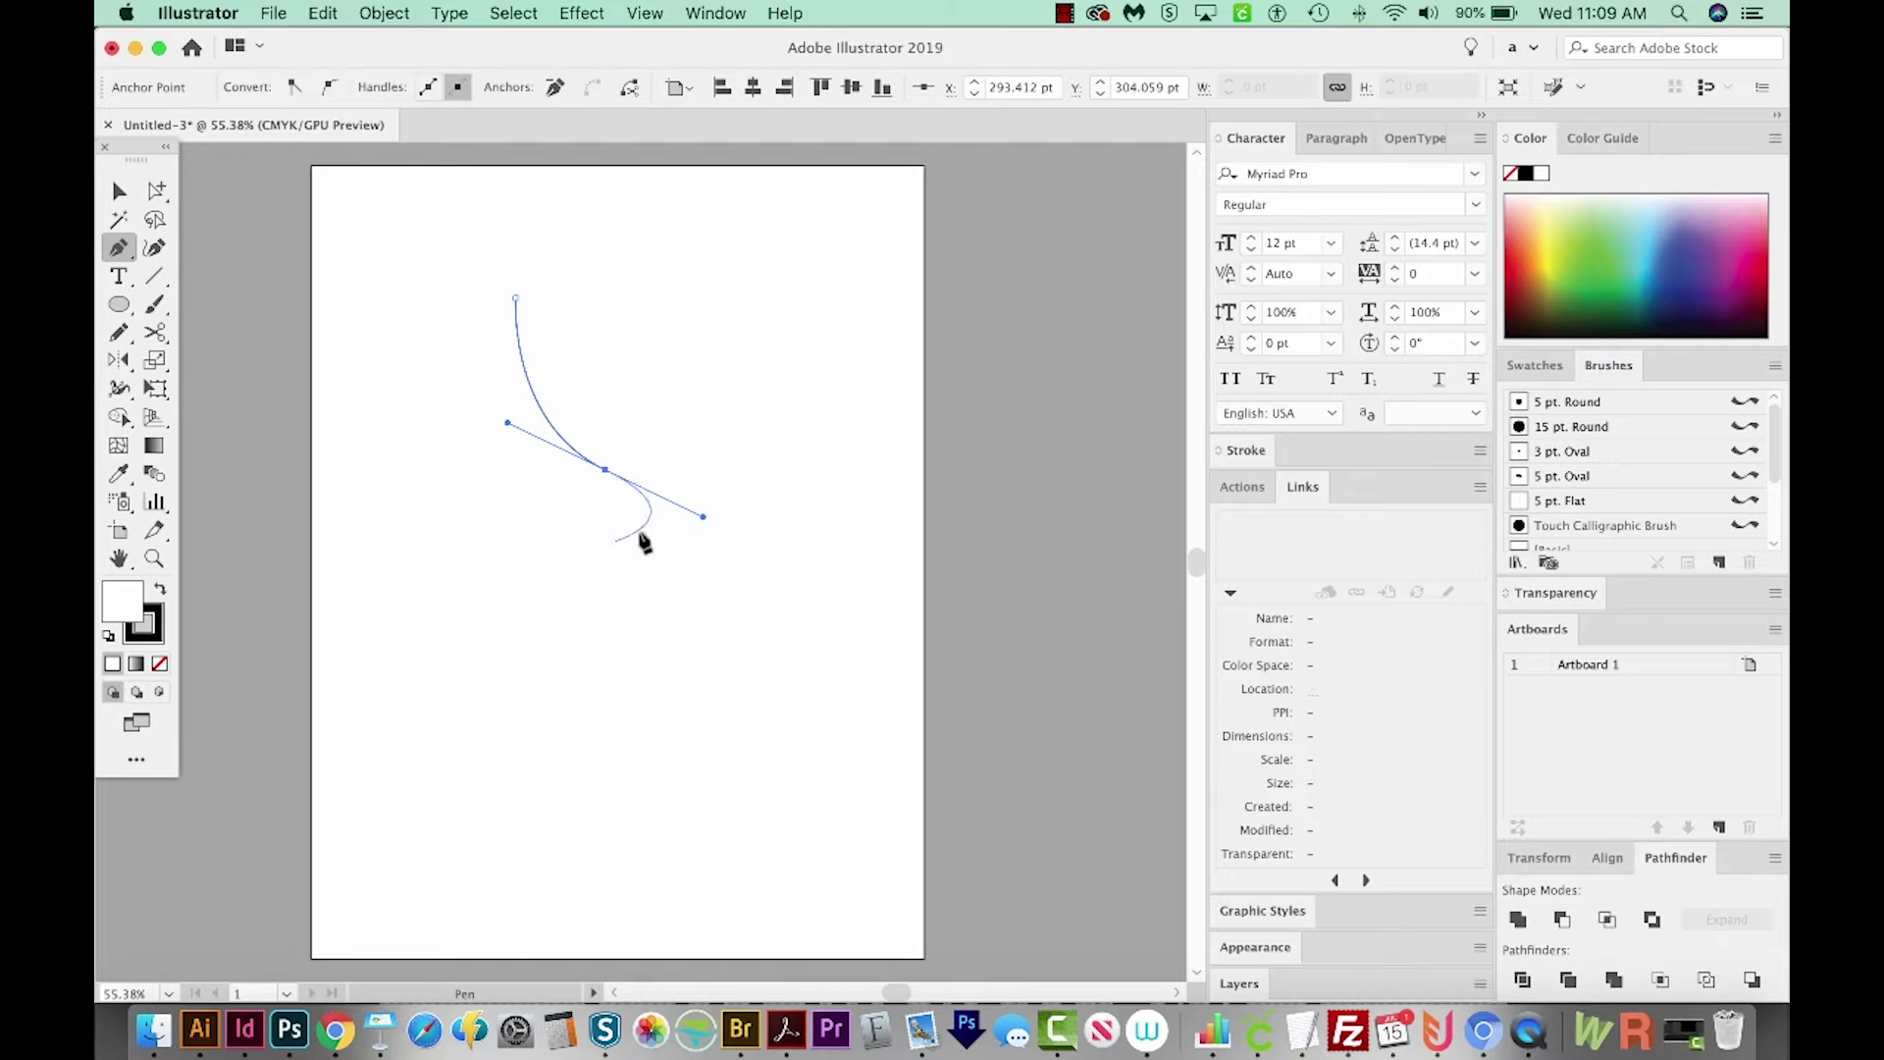
pyautogui.hotkey('shift', 'w')
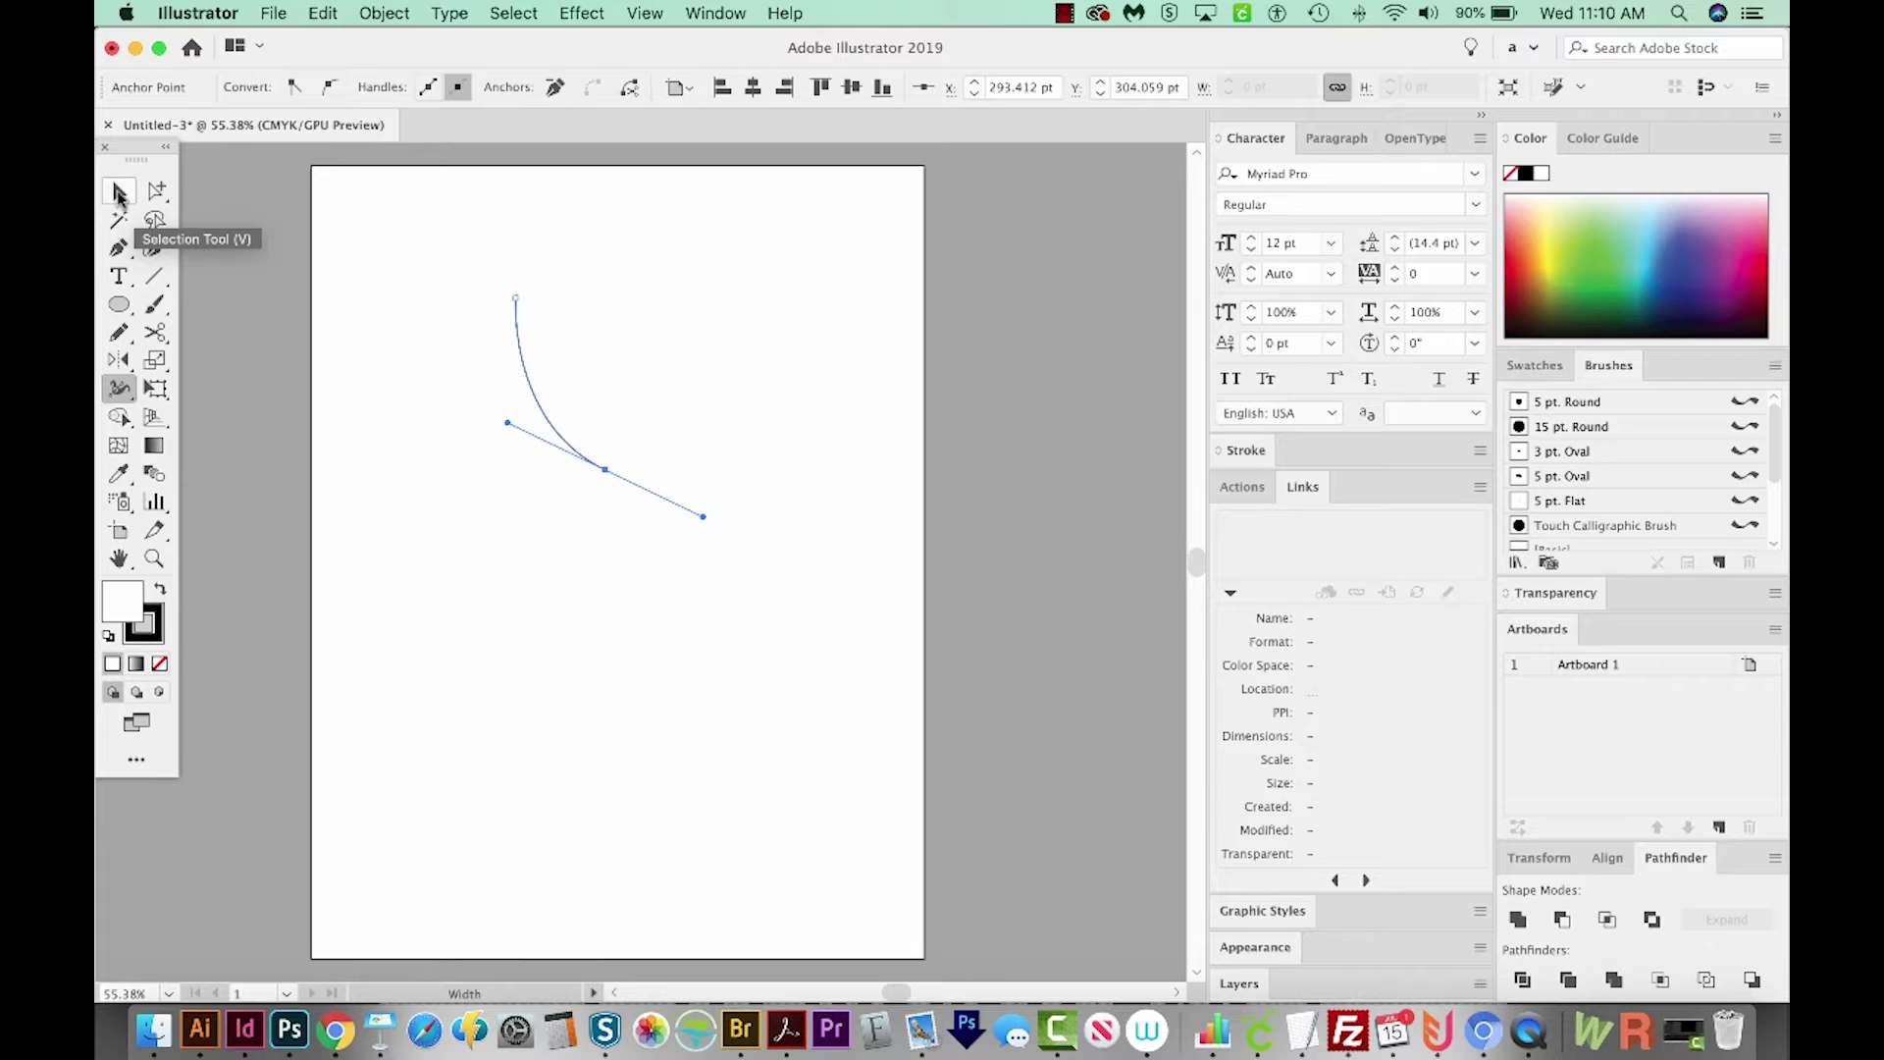
# - Select the curve and set its fill to None
pyautogui.click(118, 194)
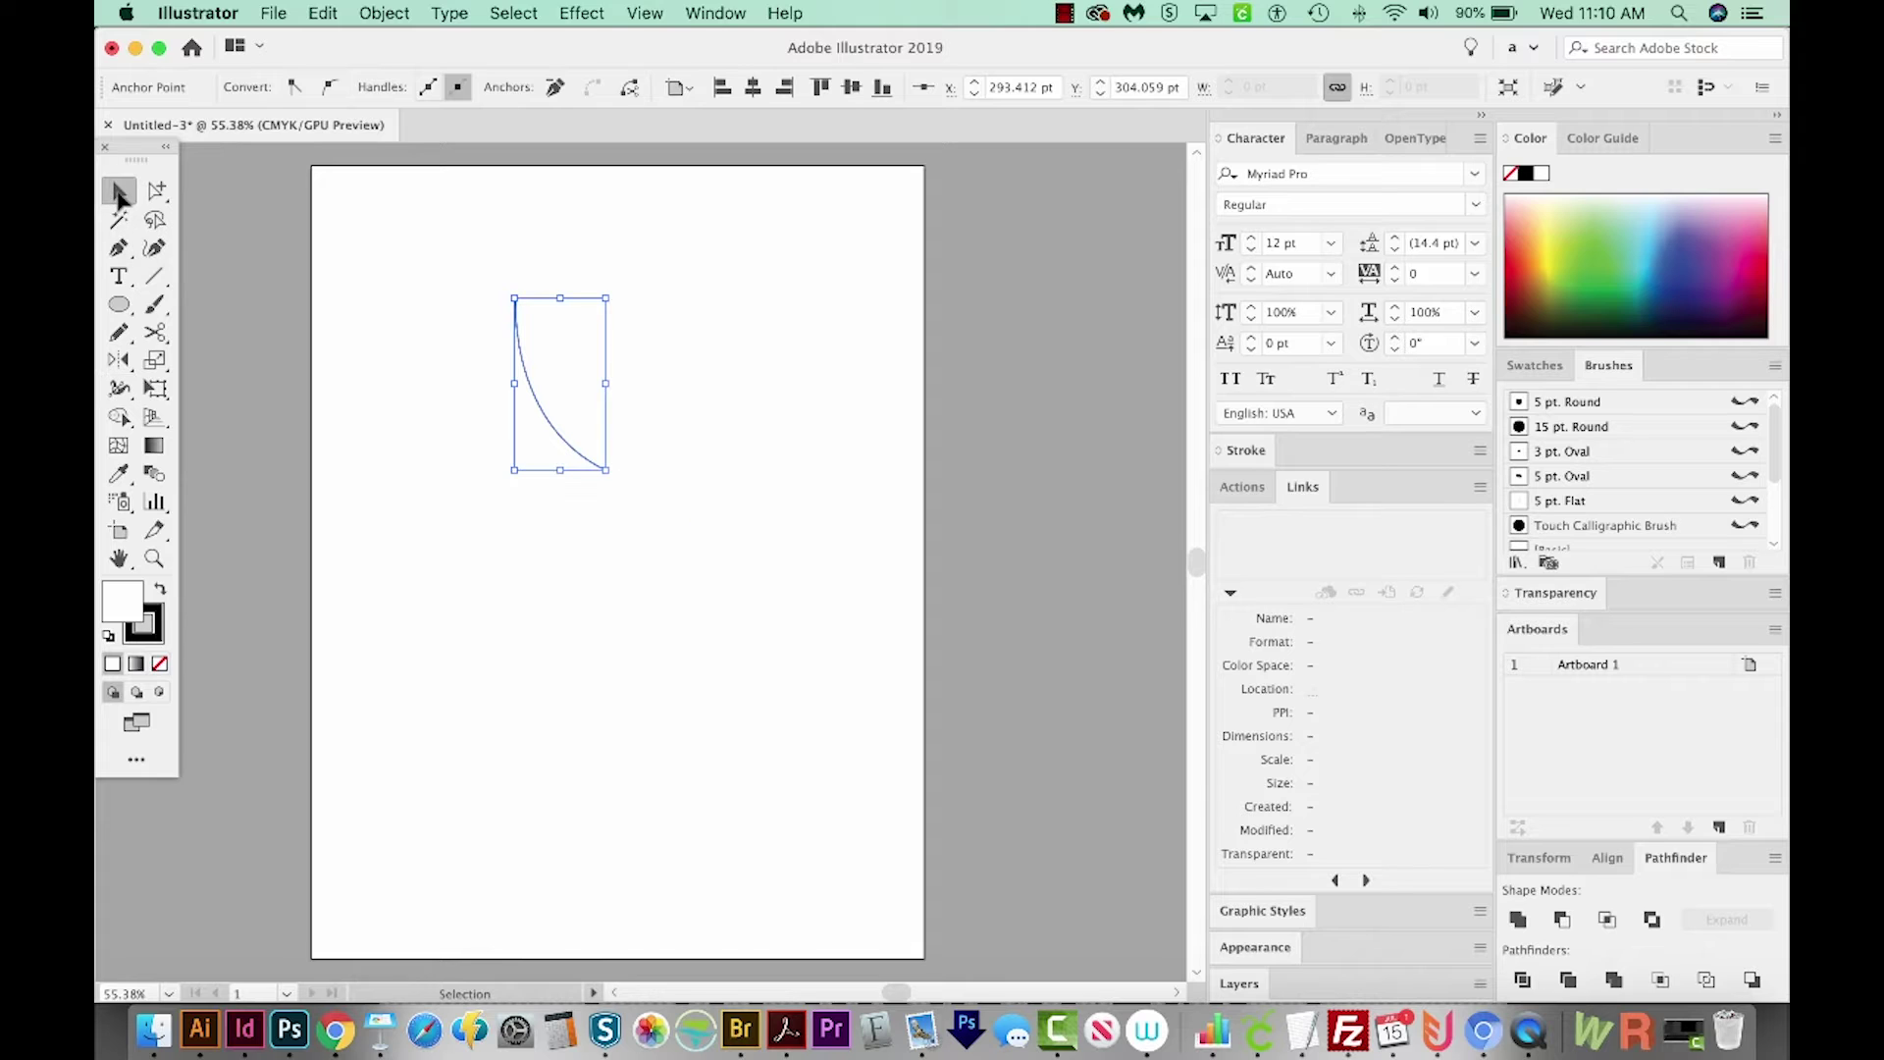
pyautogui.click(151, 633)
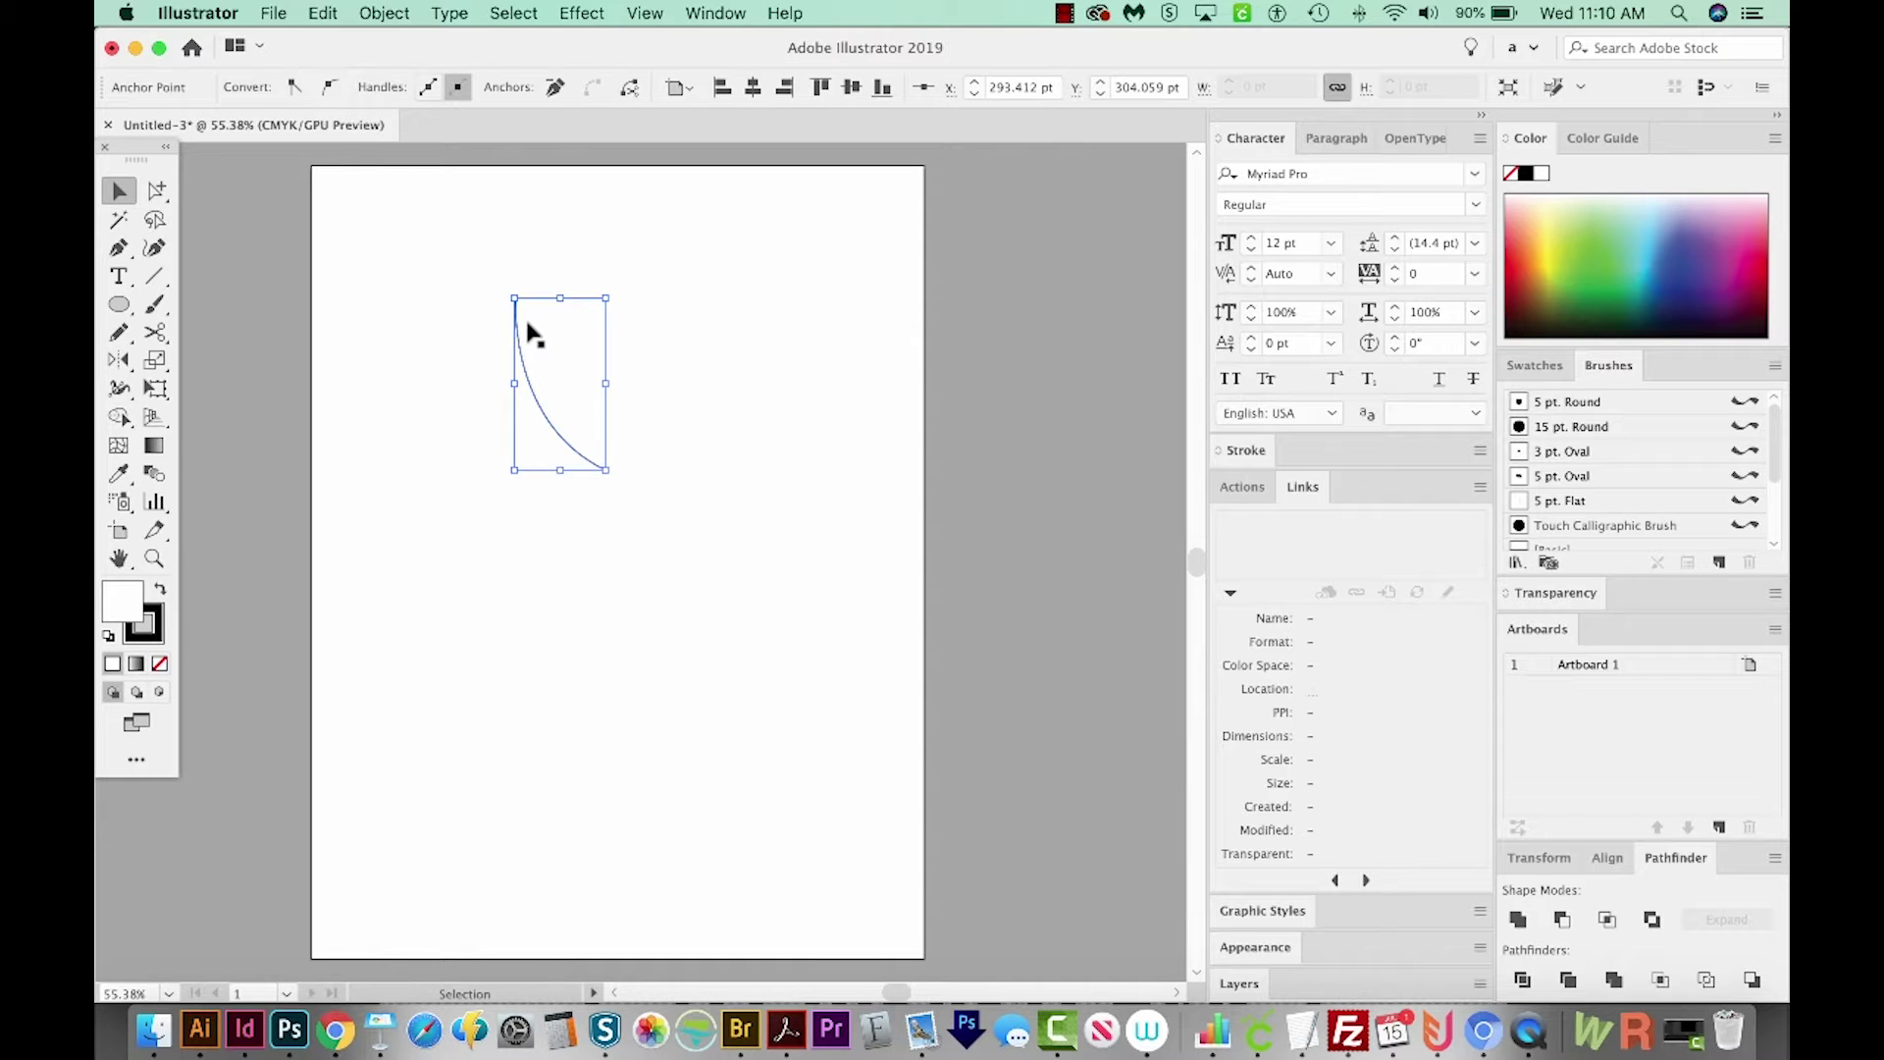
pyautogui.press('/')
# - Widen the curve's middle into a thick black taper with the Width tool, then zoom in on it
pyautogui.hotkey('shift', 'w')
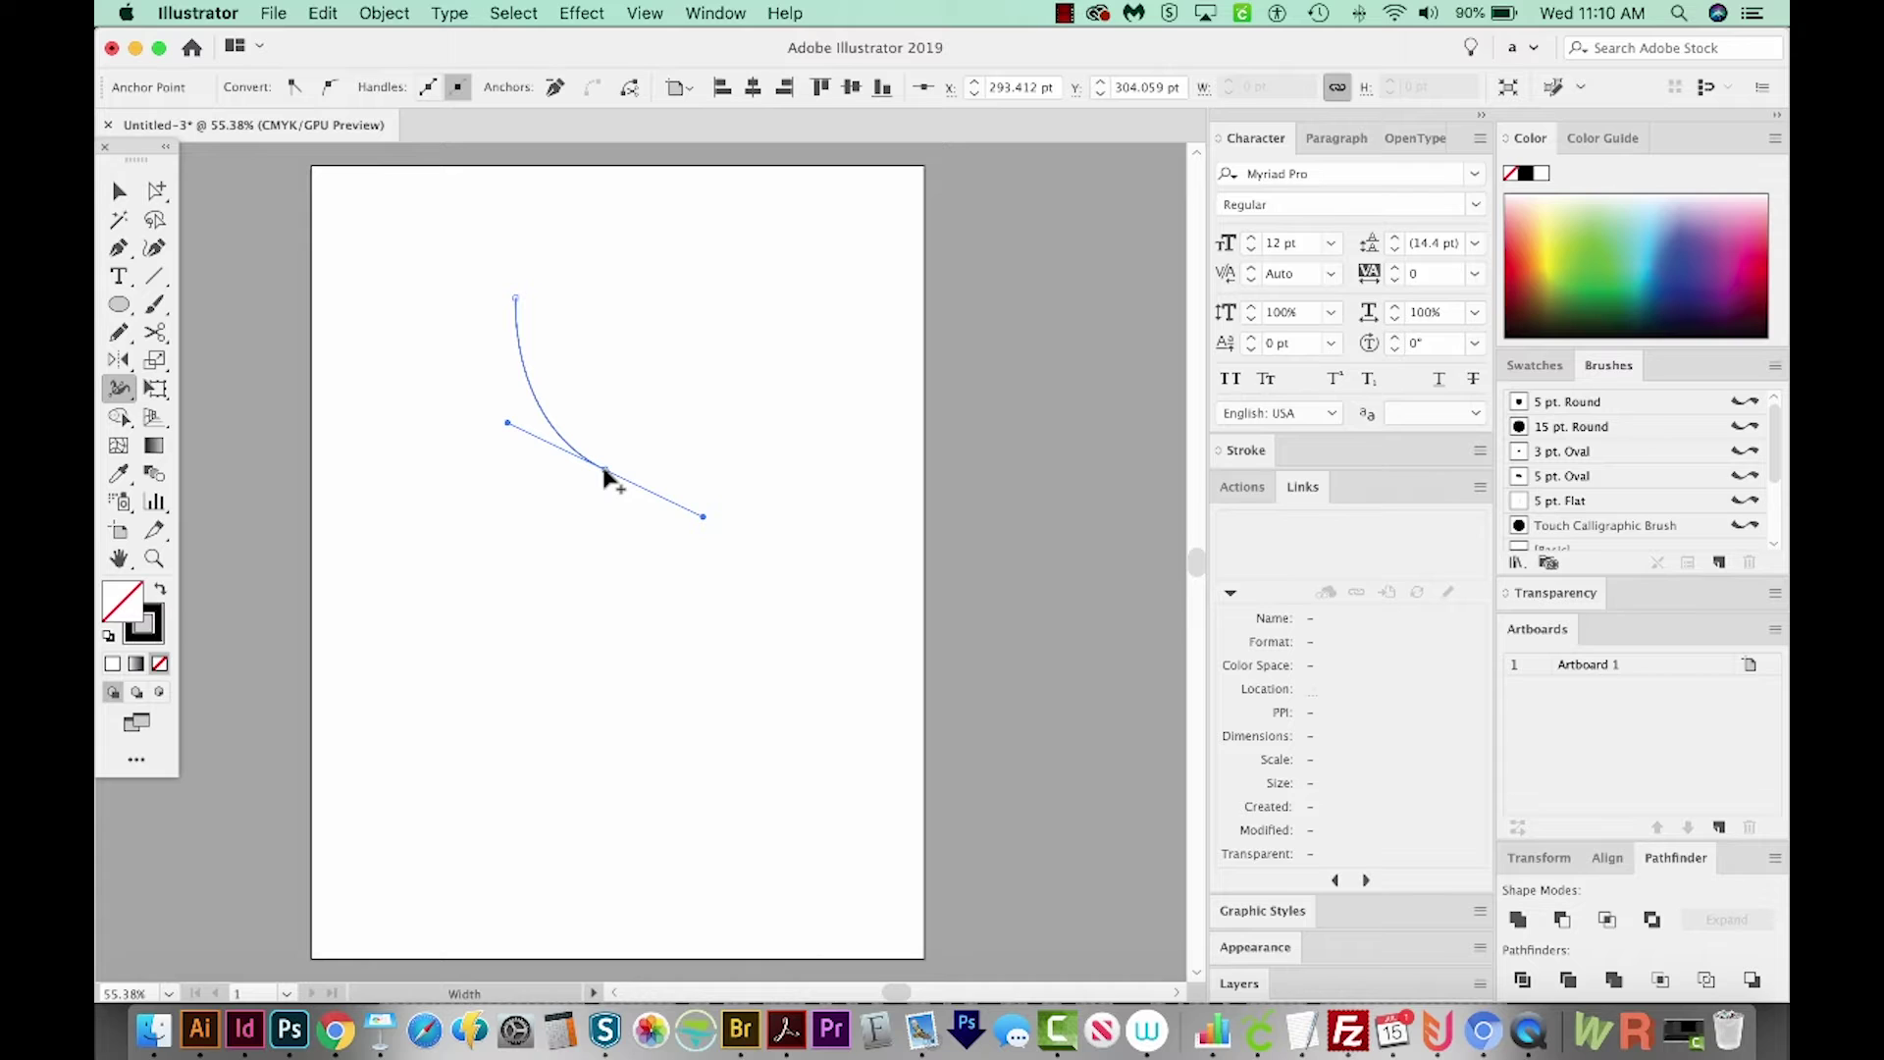
pyautogui.moveTo(599, 472); pyautogui.dragTo(593, 496)
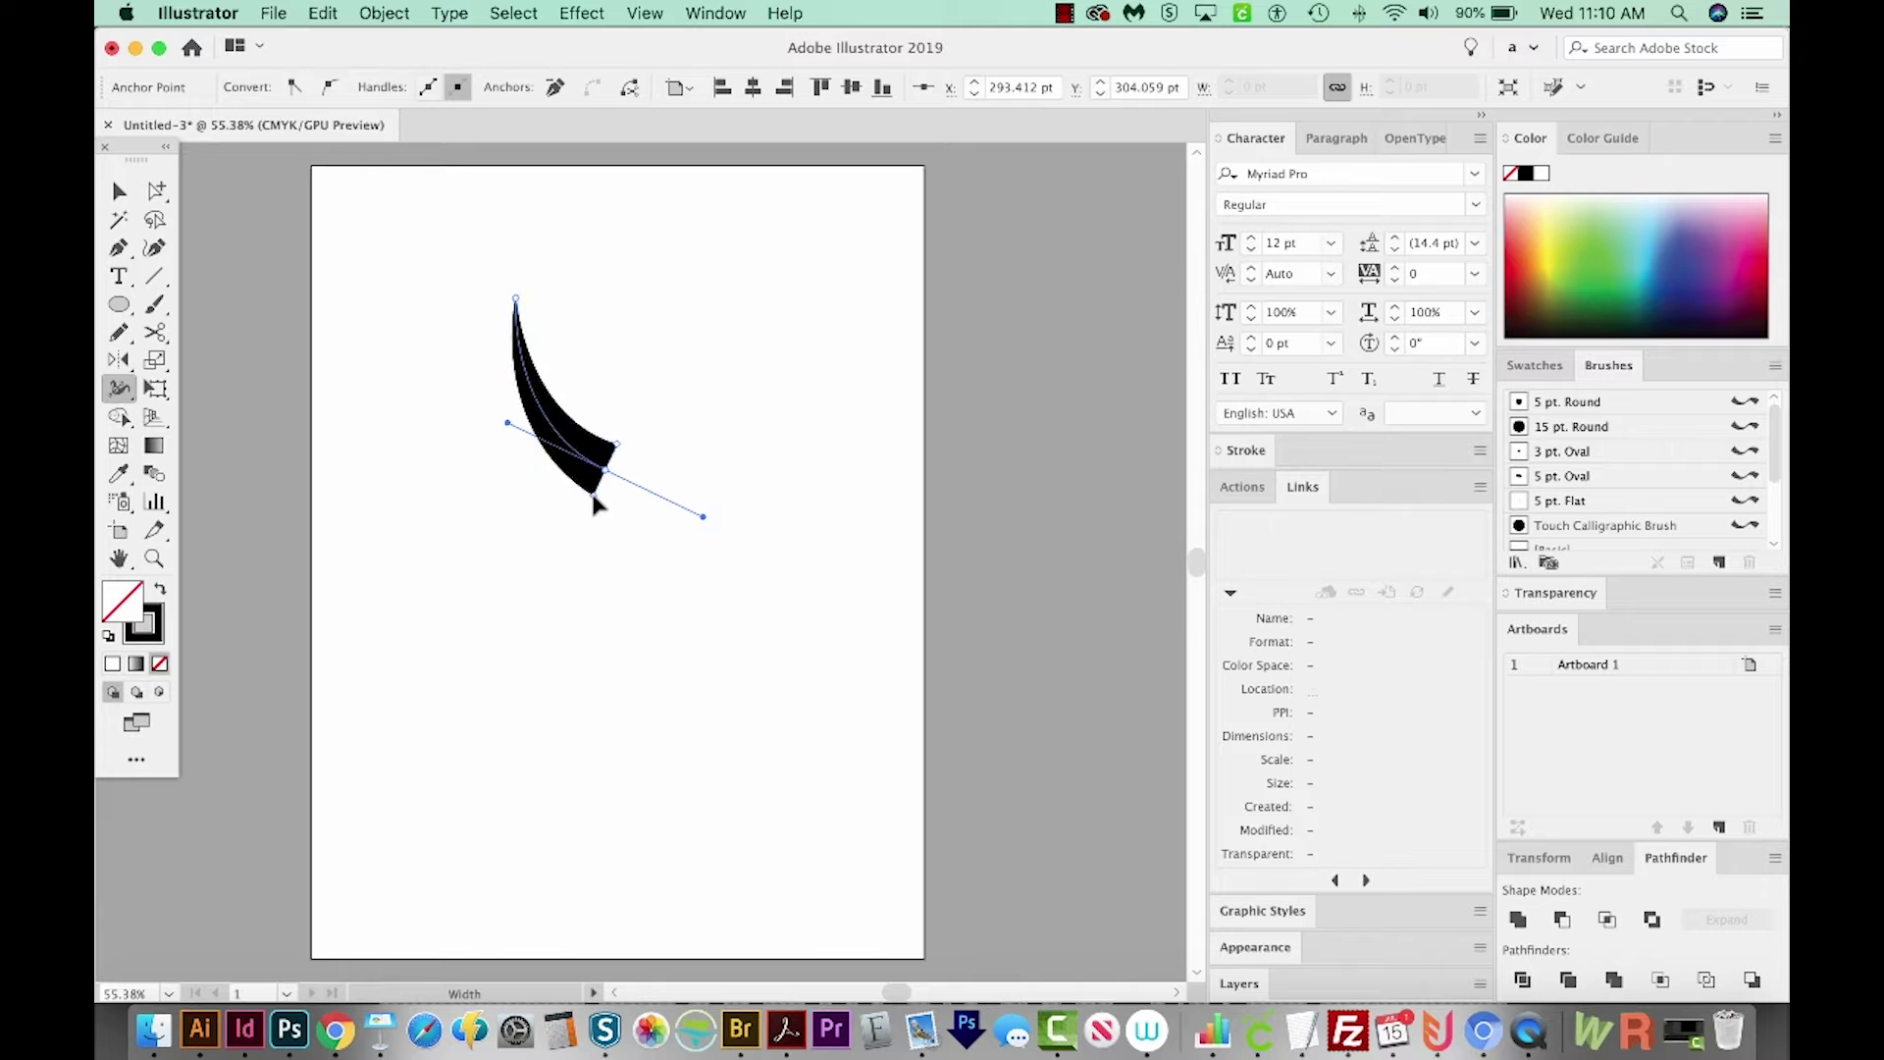
pyautogui.press('z')
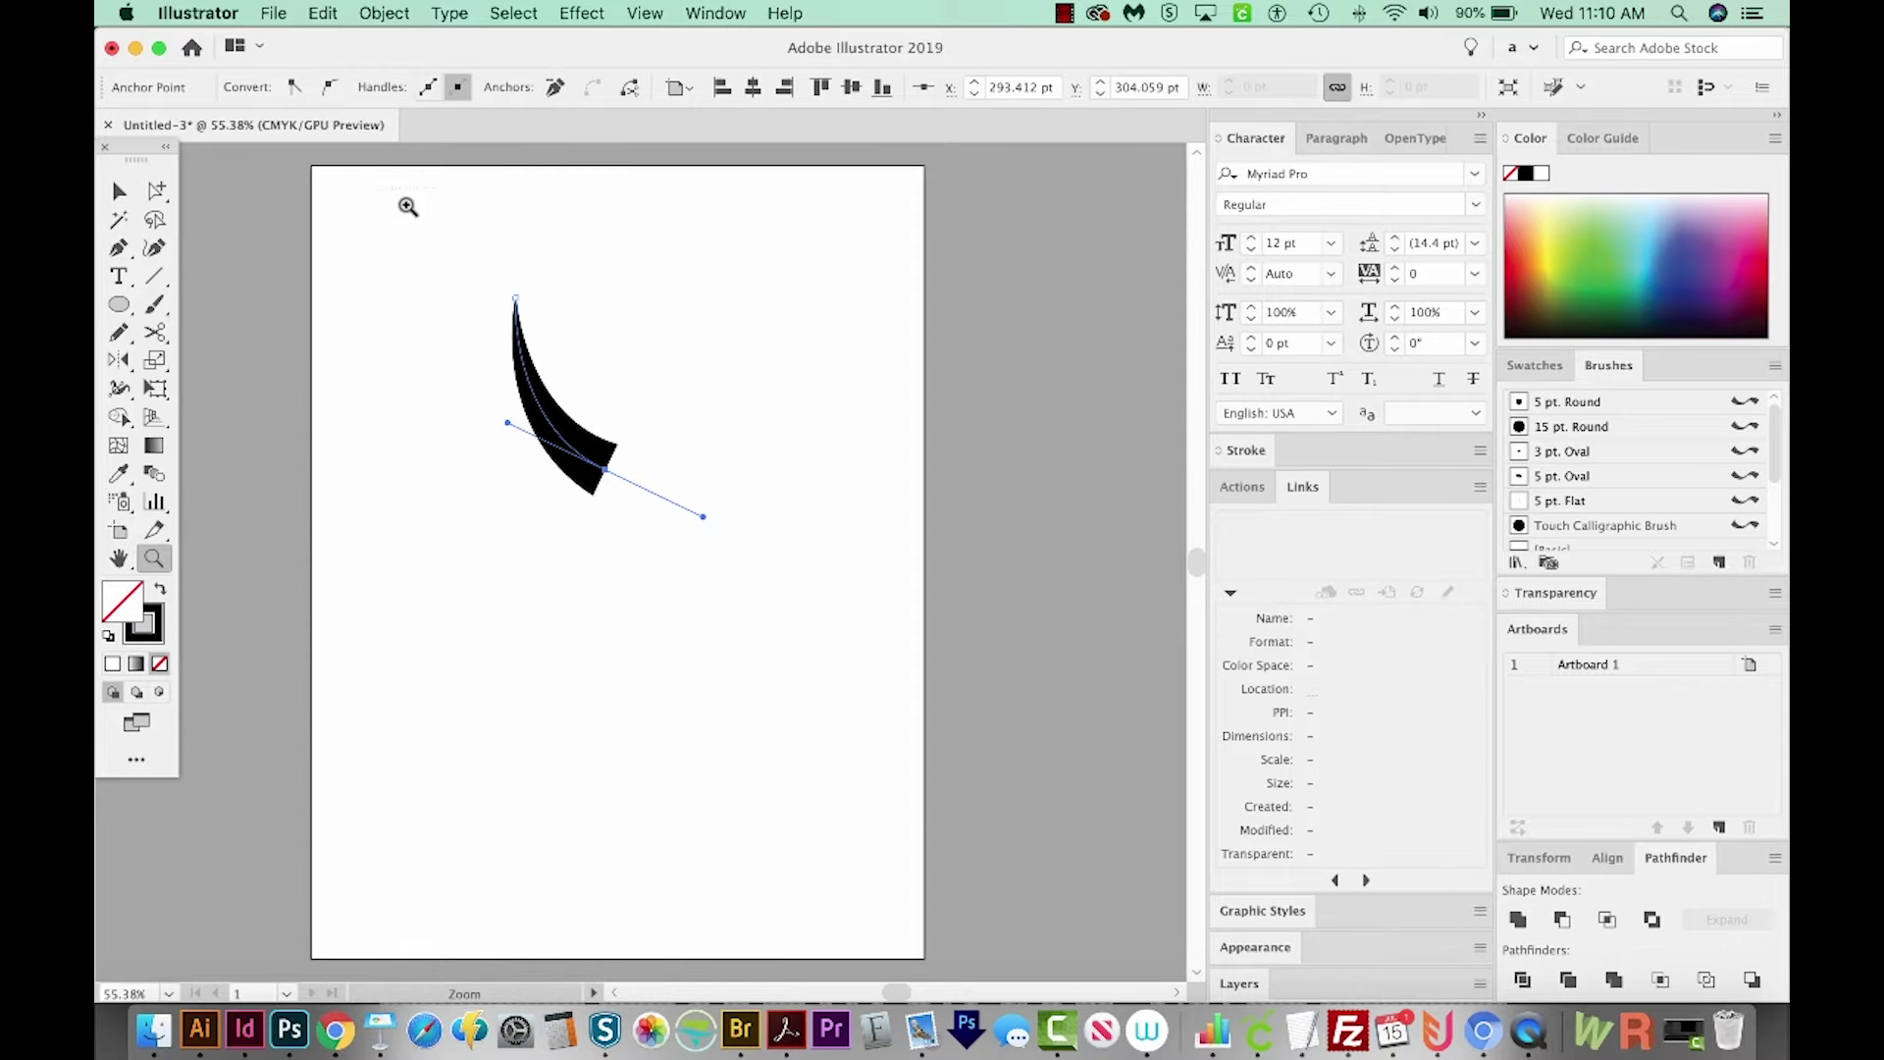
pyautogui.moveTo(392, 188); pyautogui.dragTo(721, 573)
pyautogui.press('v')
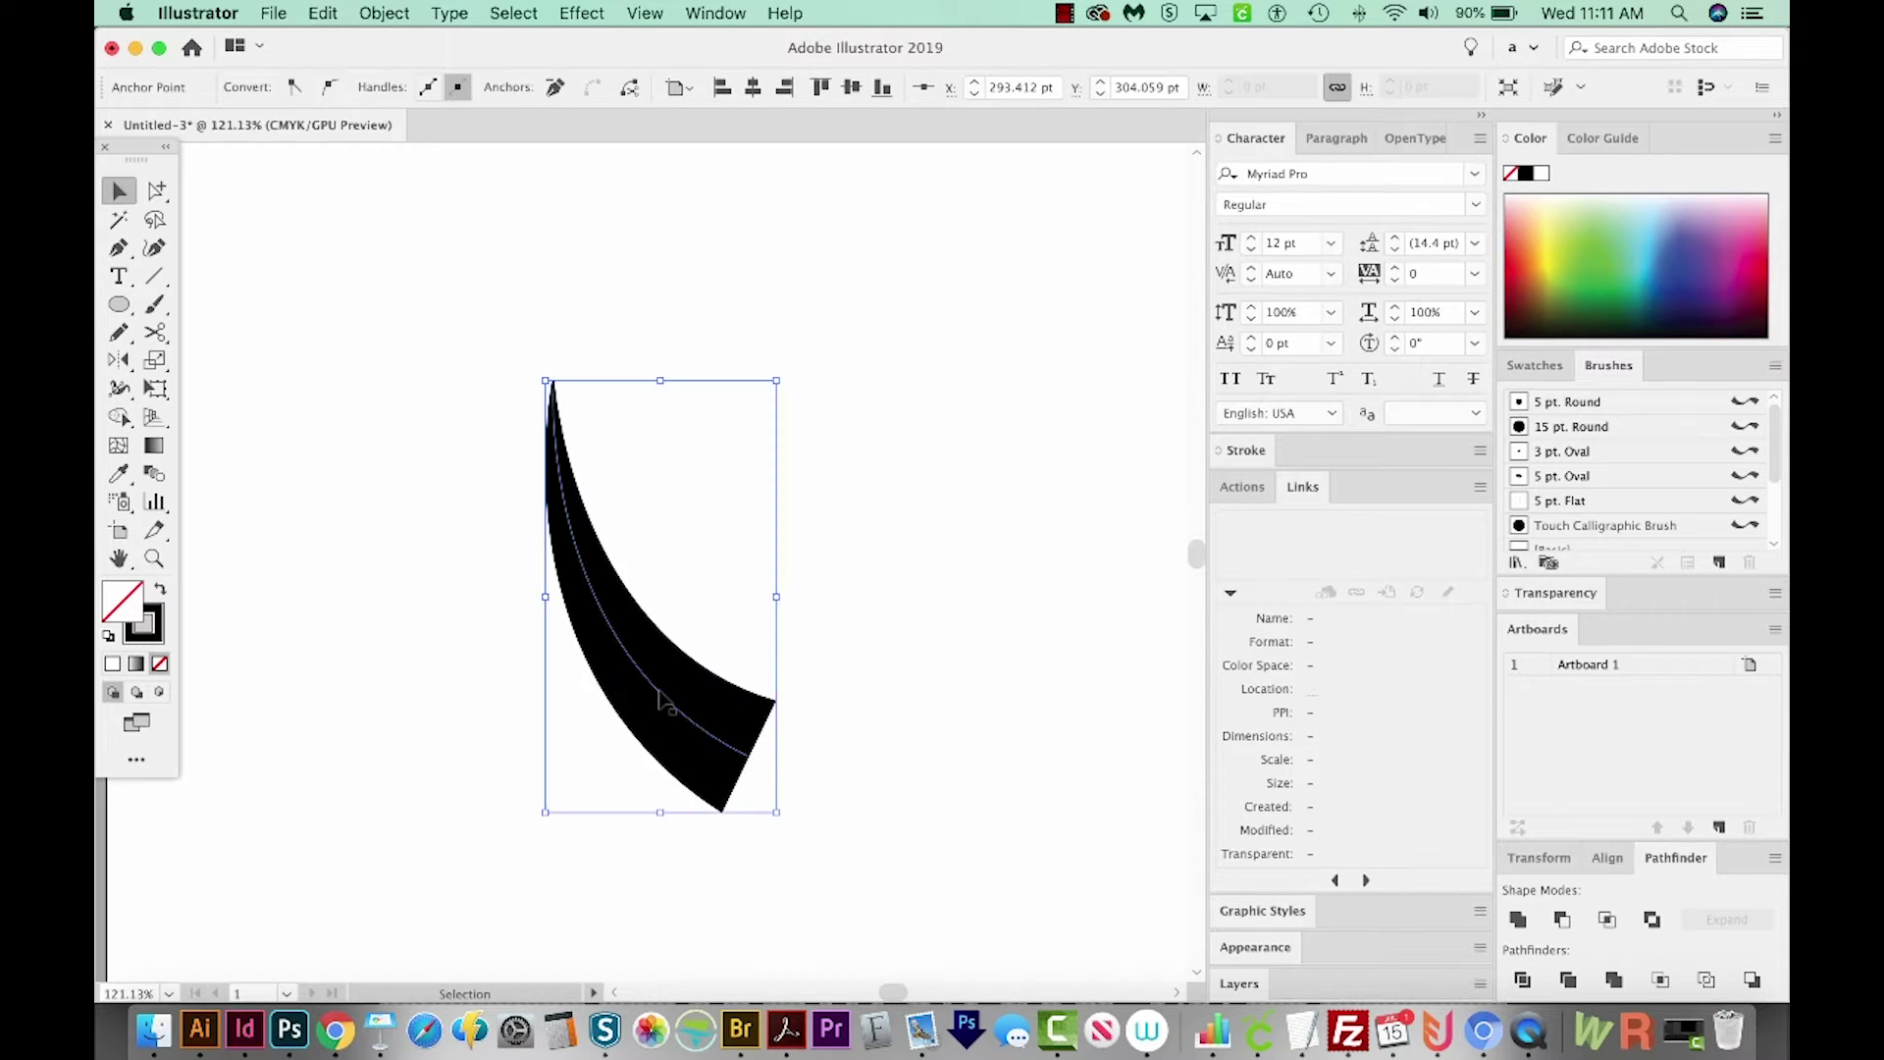
# - Reflect a vertical copy of the strand so the two cross in an X, then select both
pyautogui.keyDown('super'); pyautogui.click(703, 723); pyautogui.keyUp('super')
pyautogui.keyDown('super'); pyautogui.click(703, 723); pyautogui.keyUp('super')
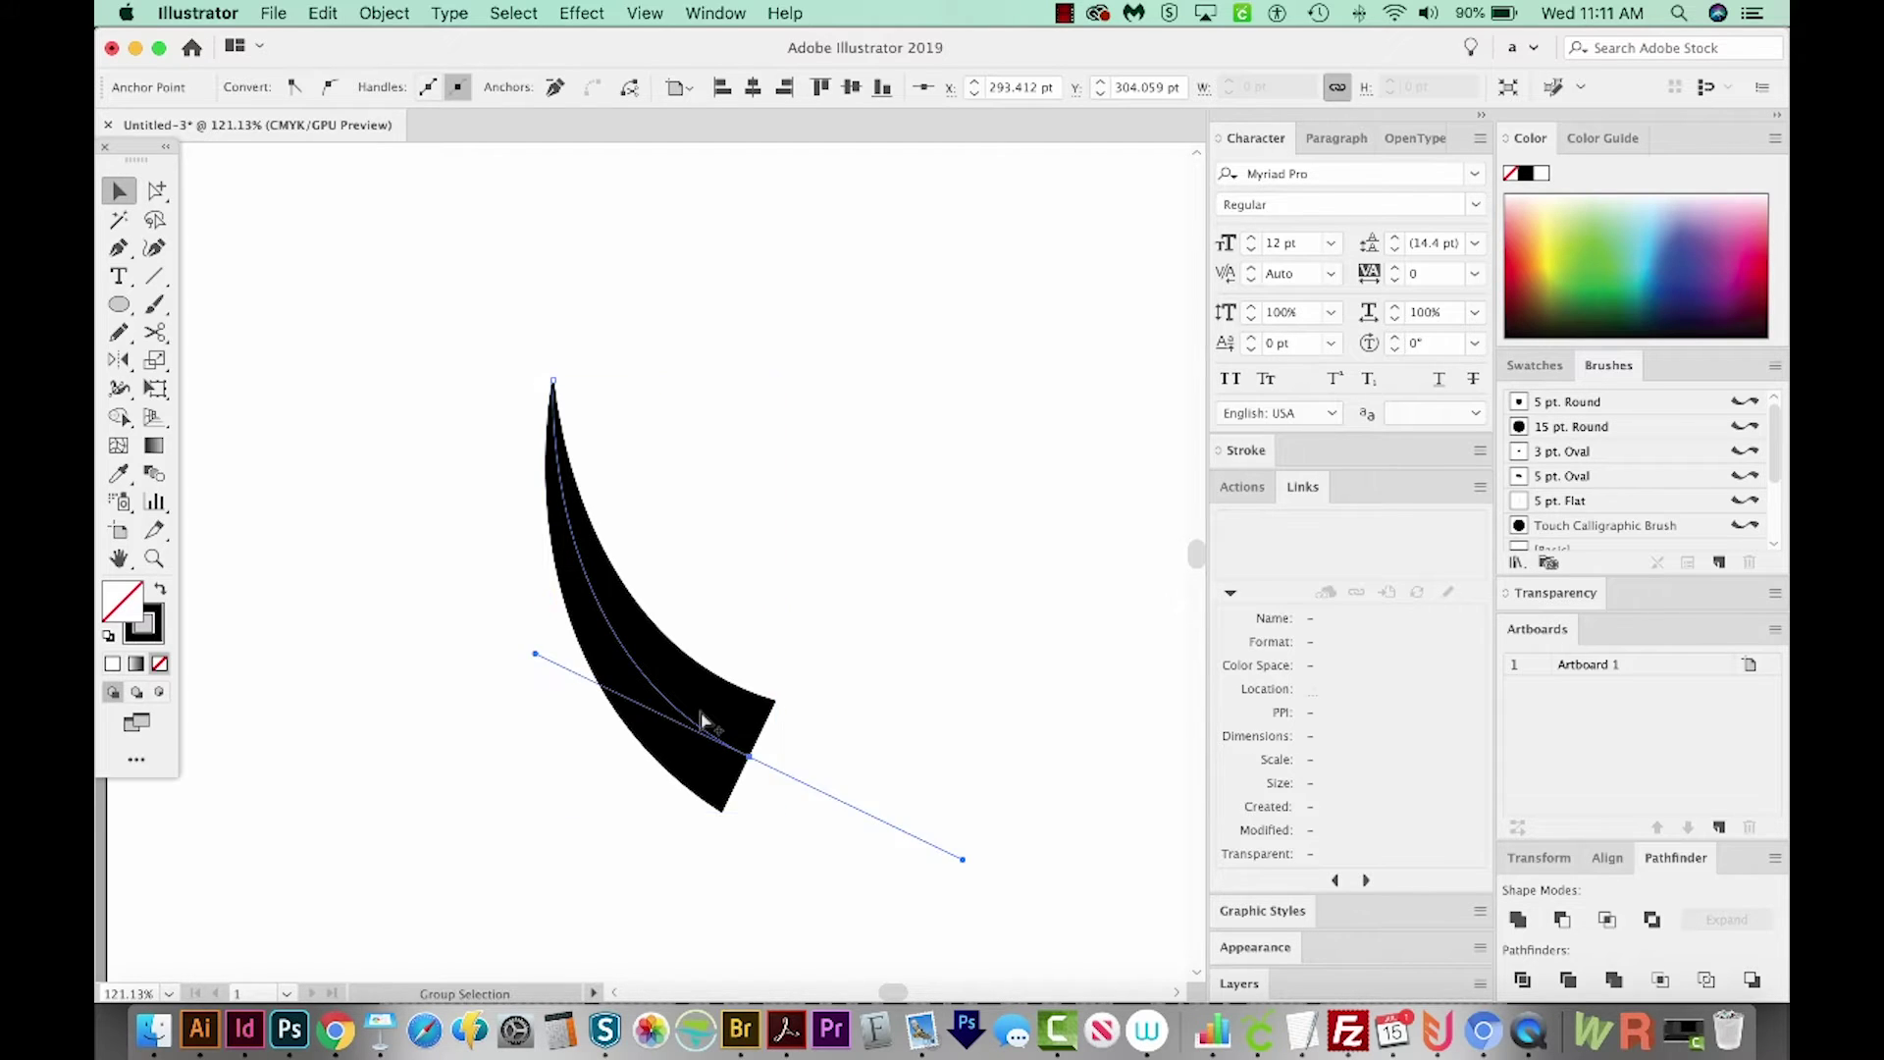
pyautogui.click(704, 726)
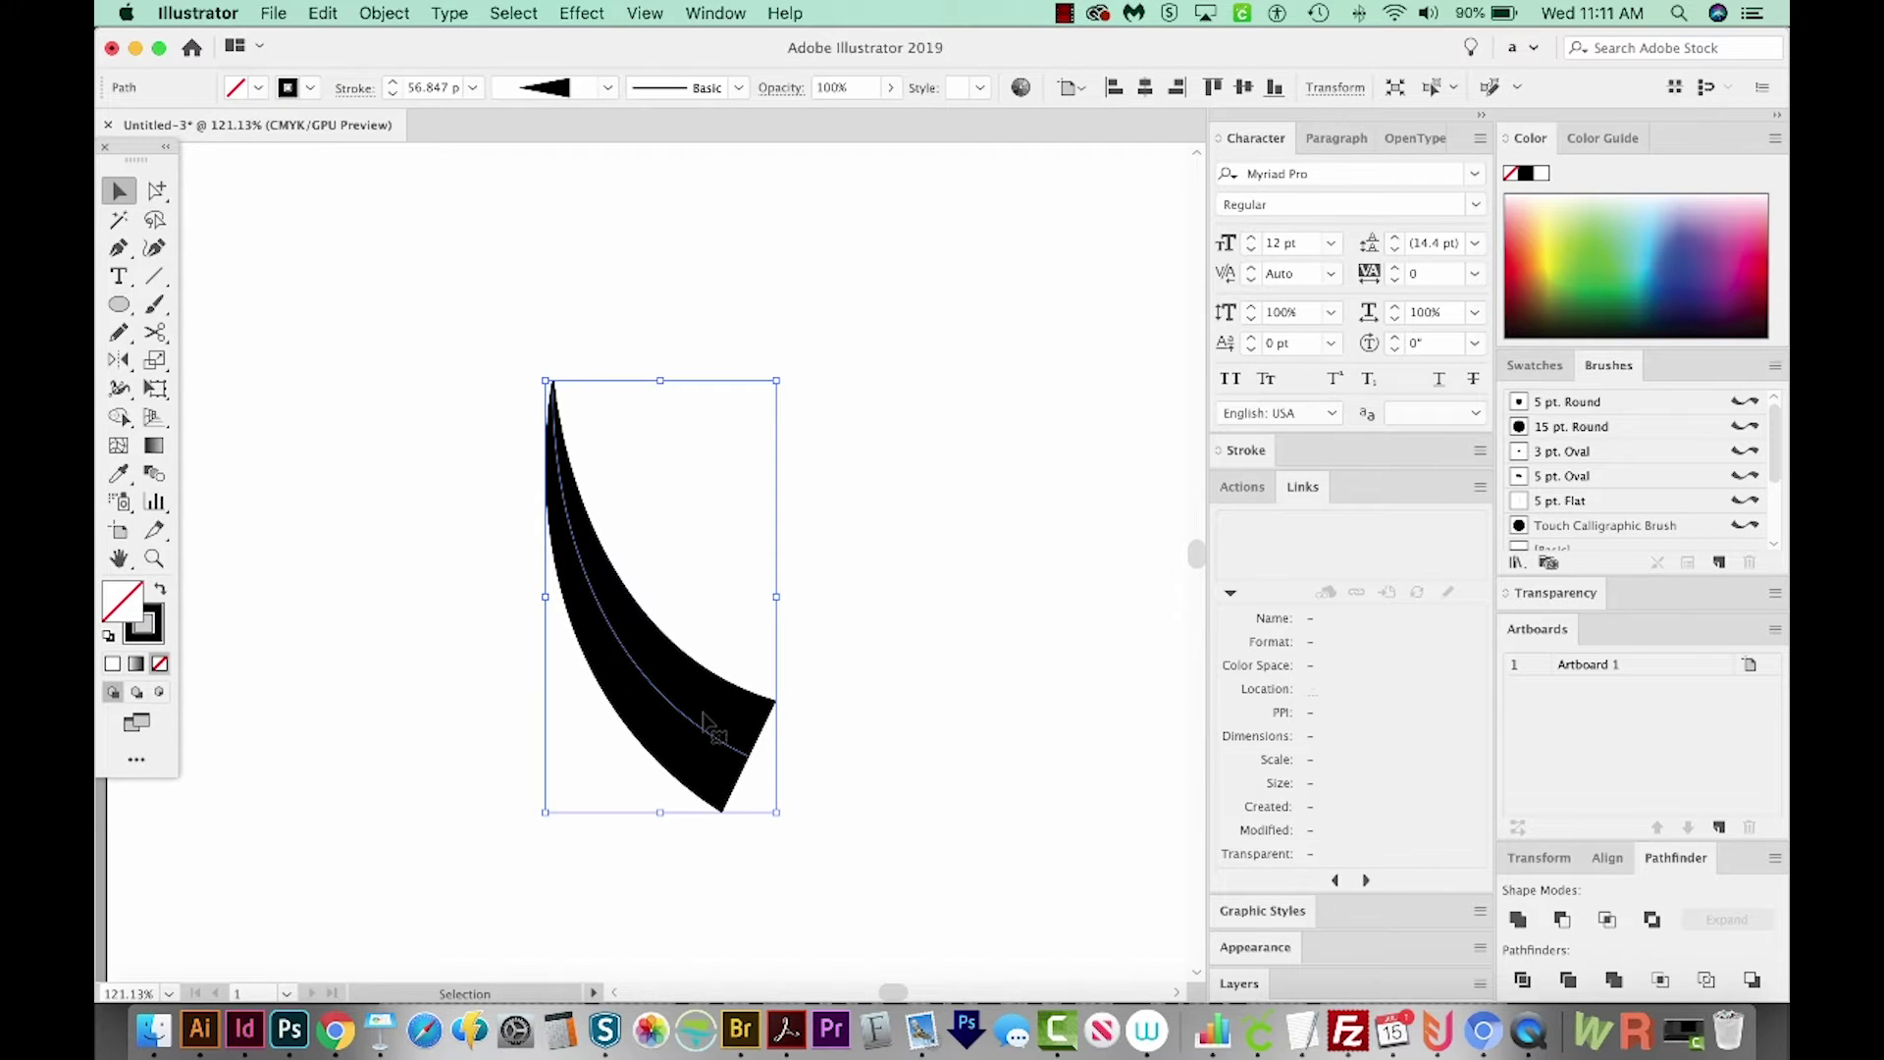
pyautogui.press('o')
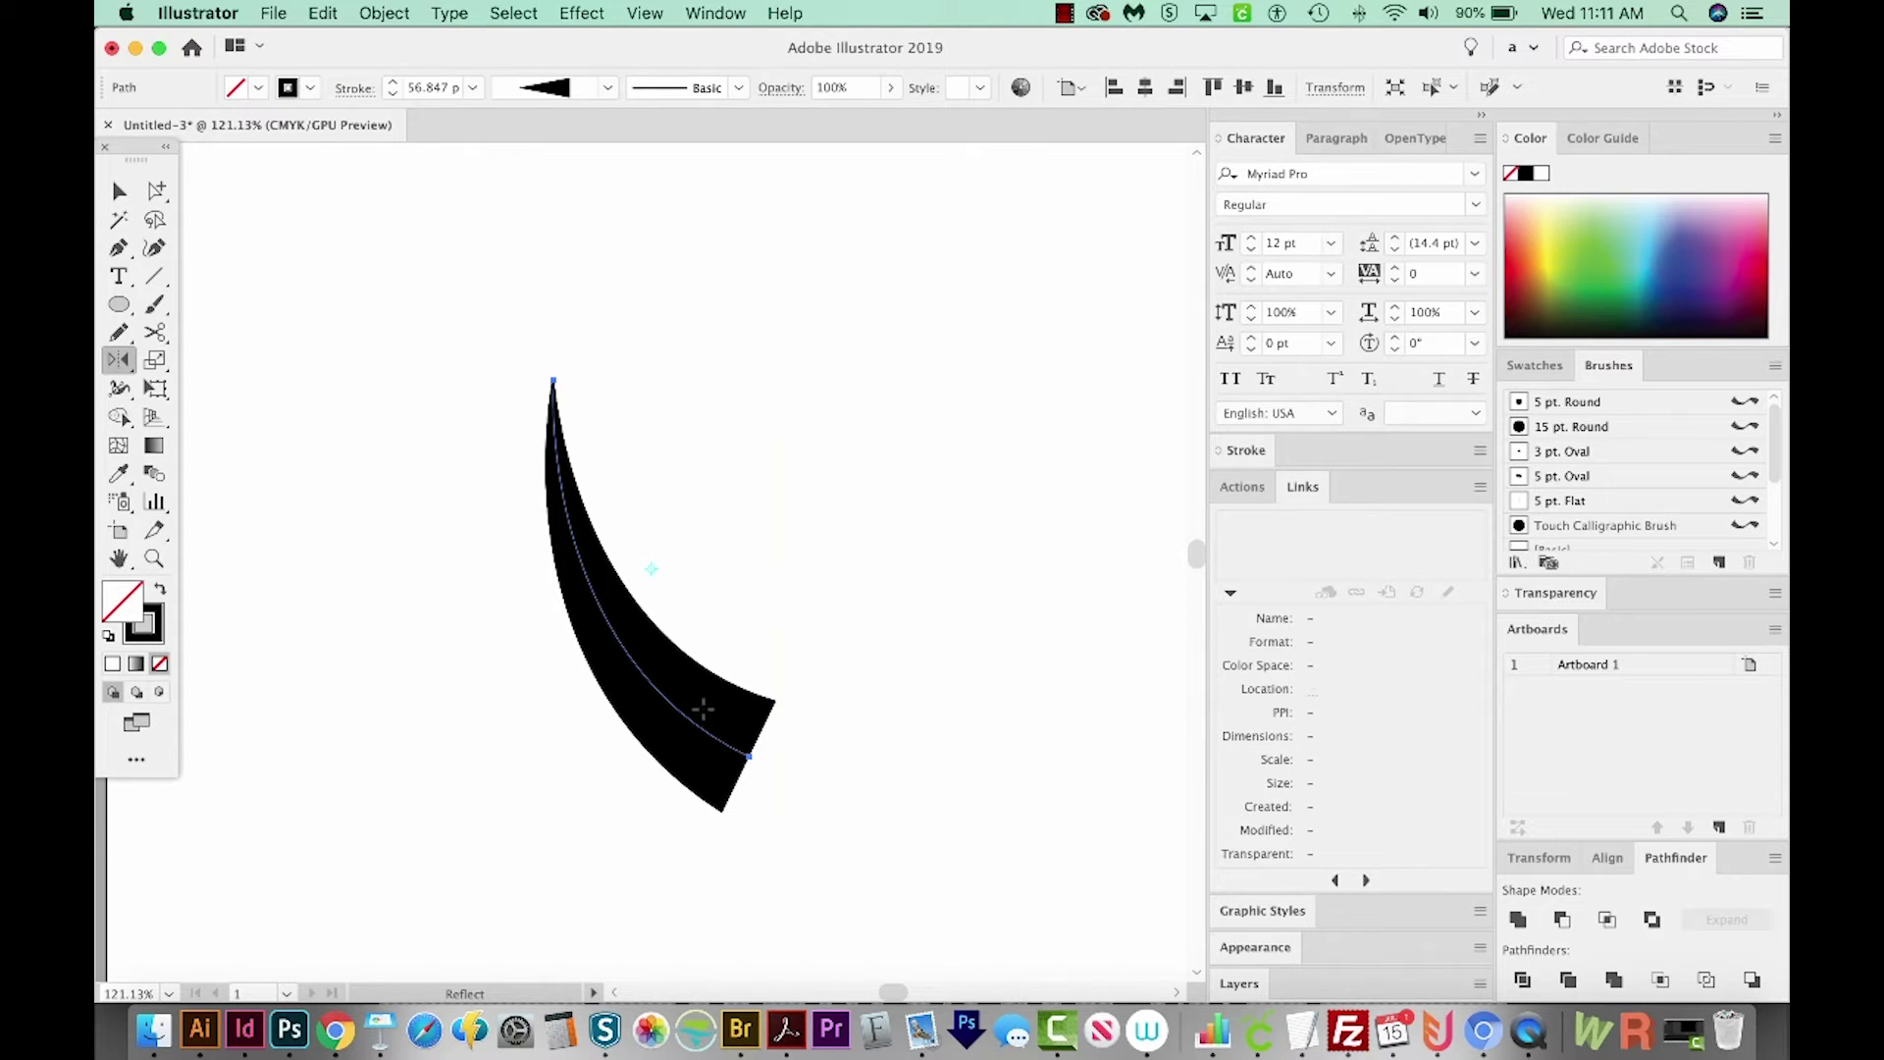
pyautogui.keyDown('alt'); pyautogui.click(621, 475); pyautogui.keyUp('alt')
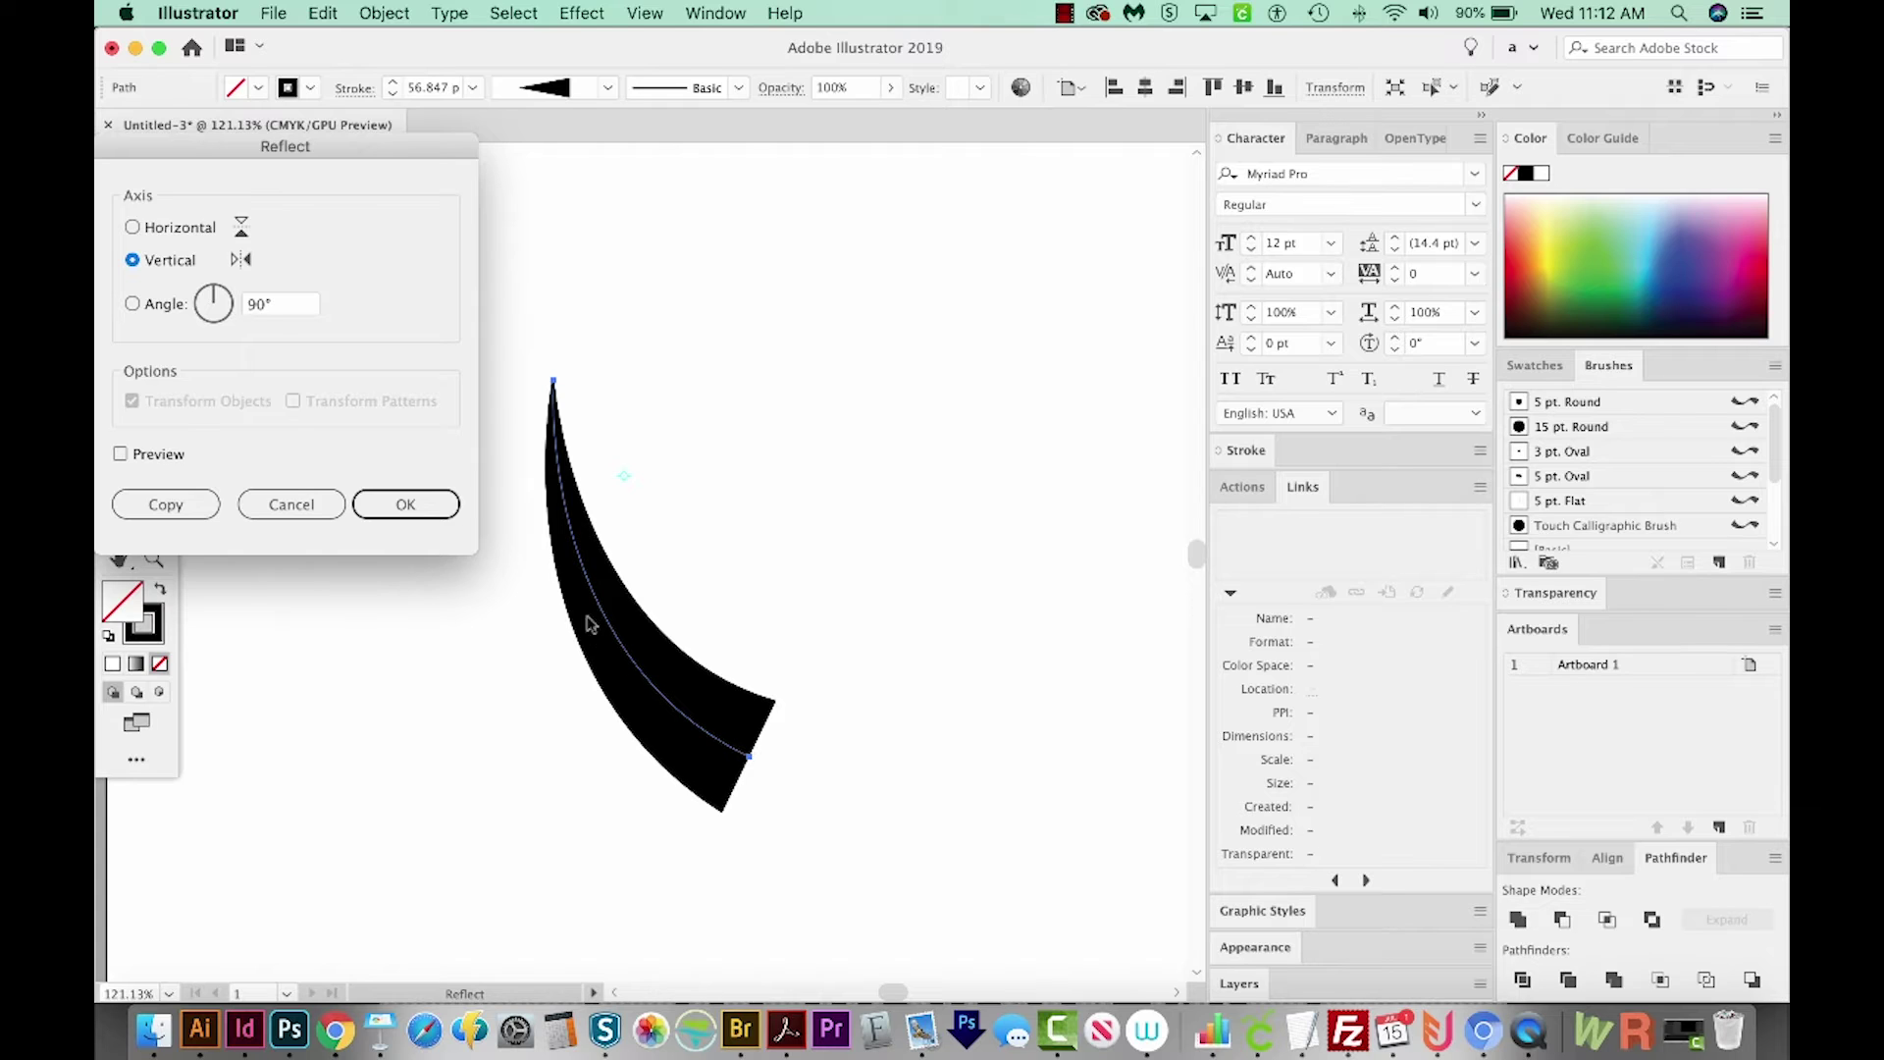
pyautogui.click(394, 508)
pyautogui.click(394, 506)
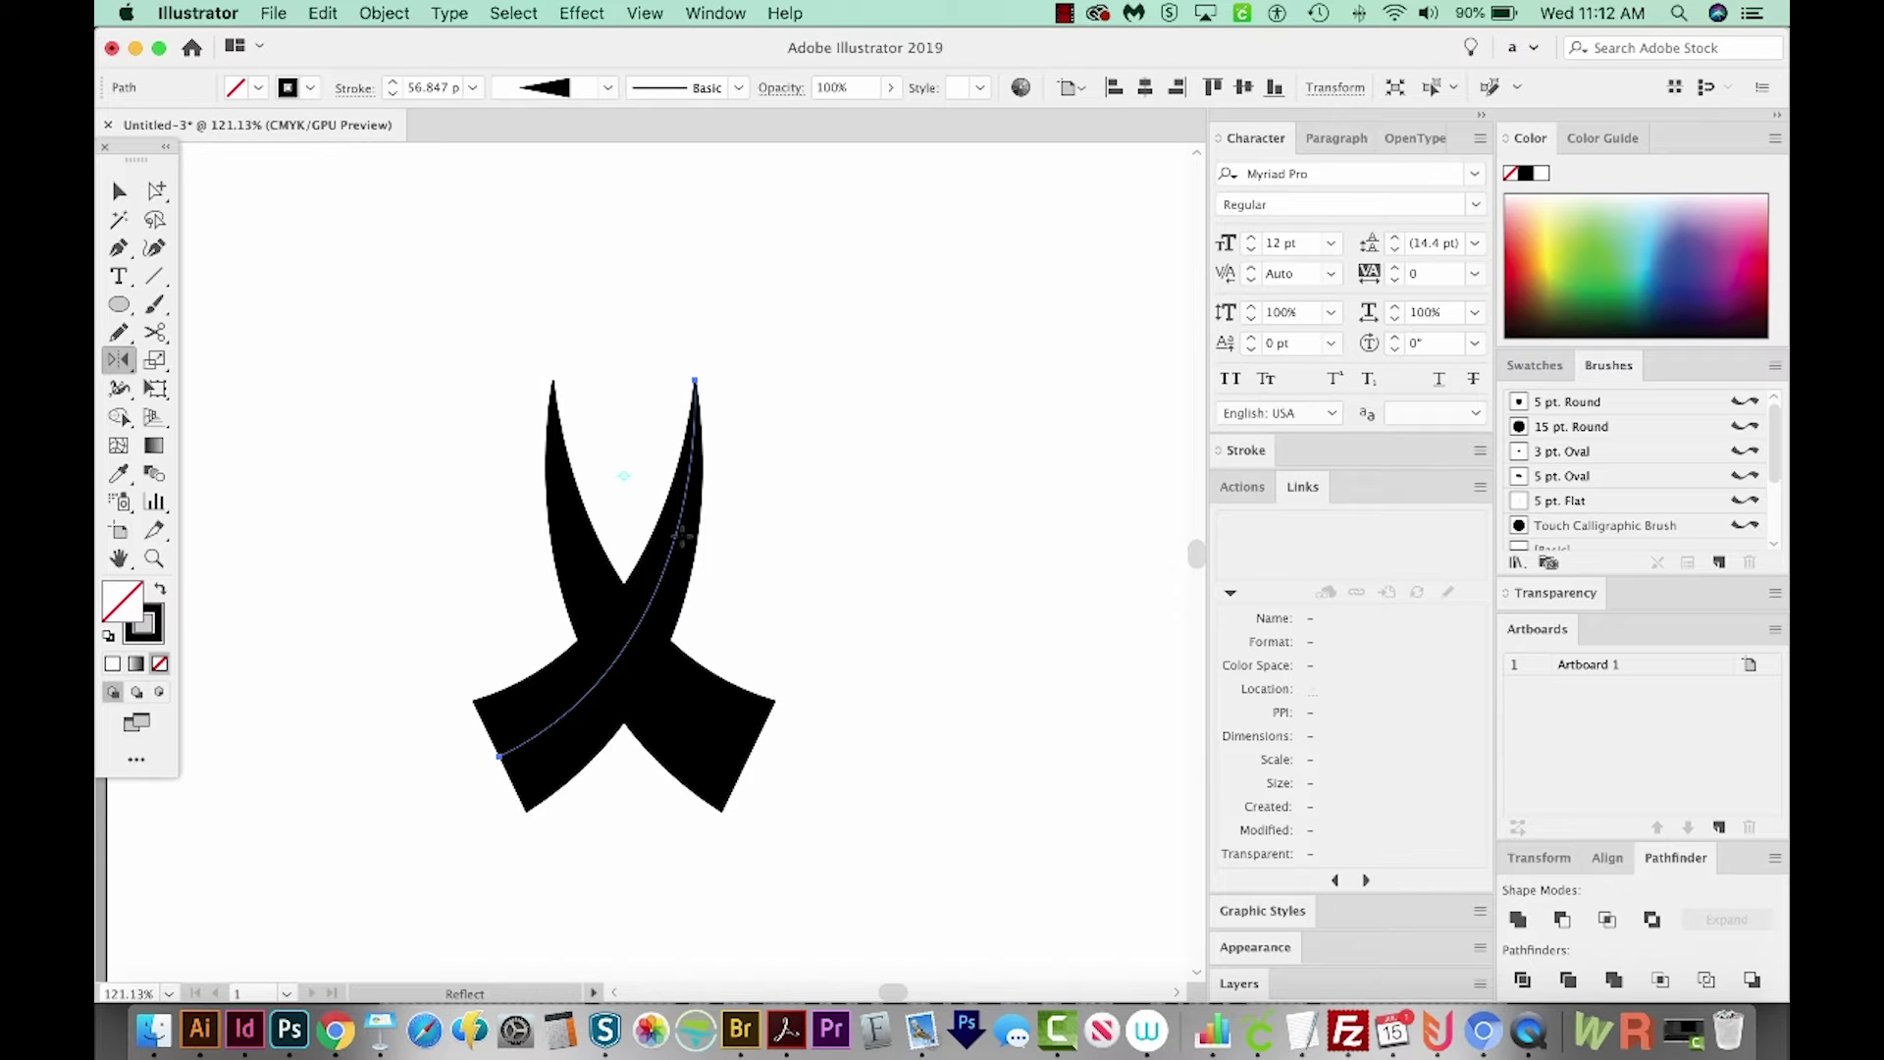
pyautogui.press('v')
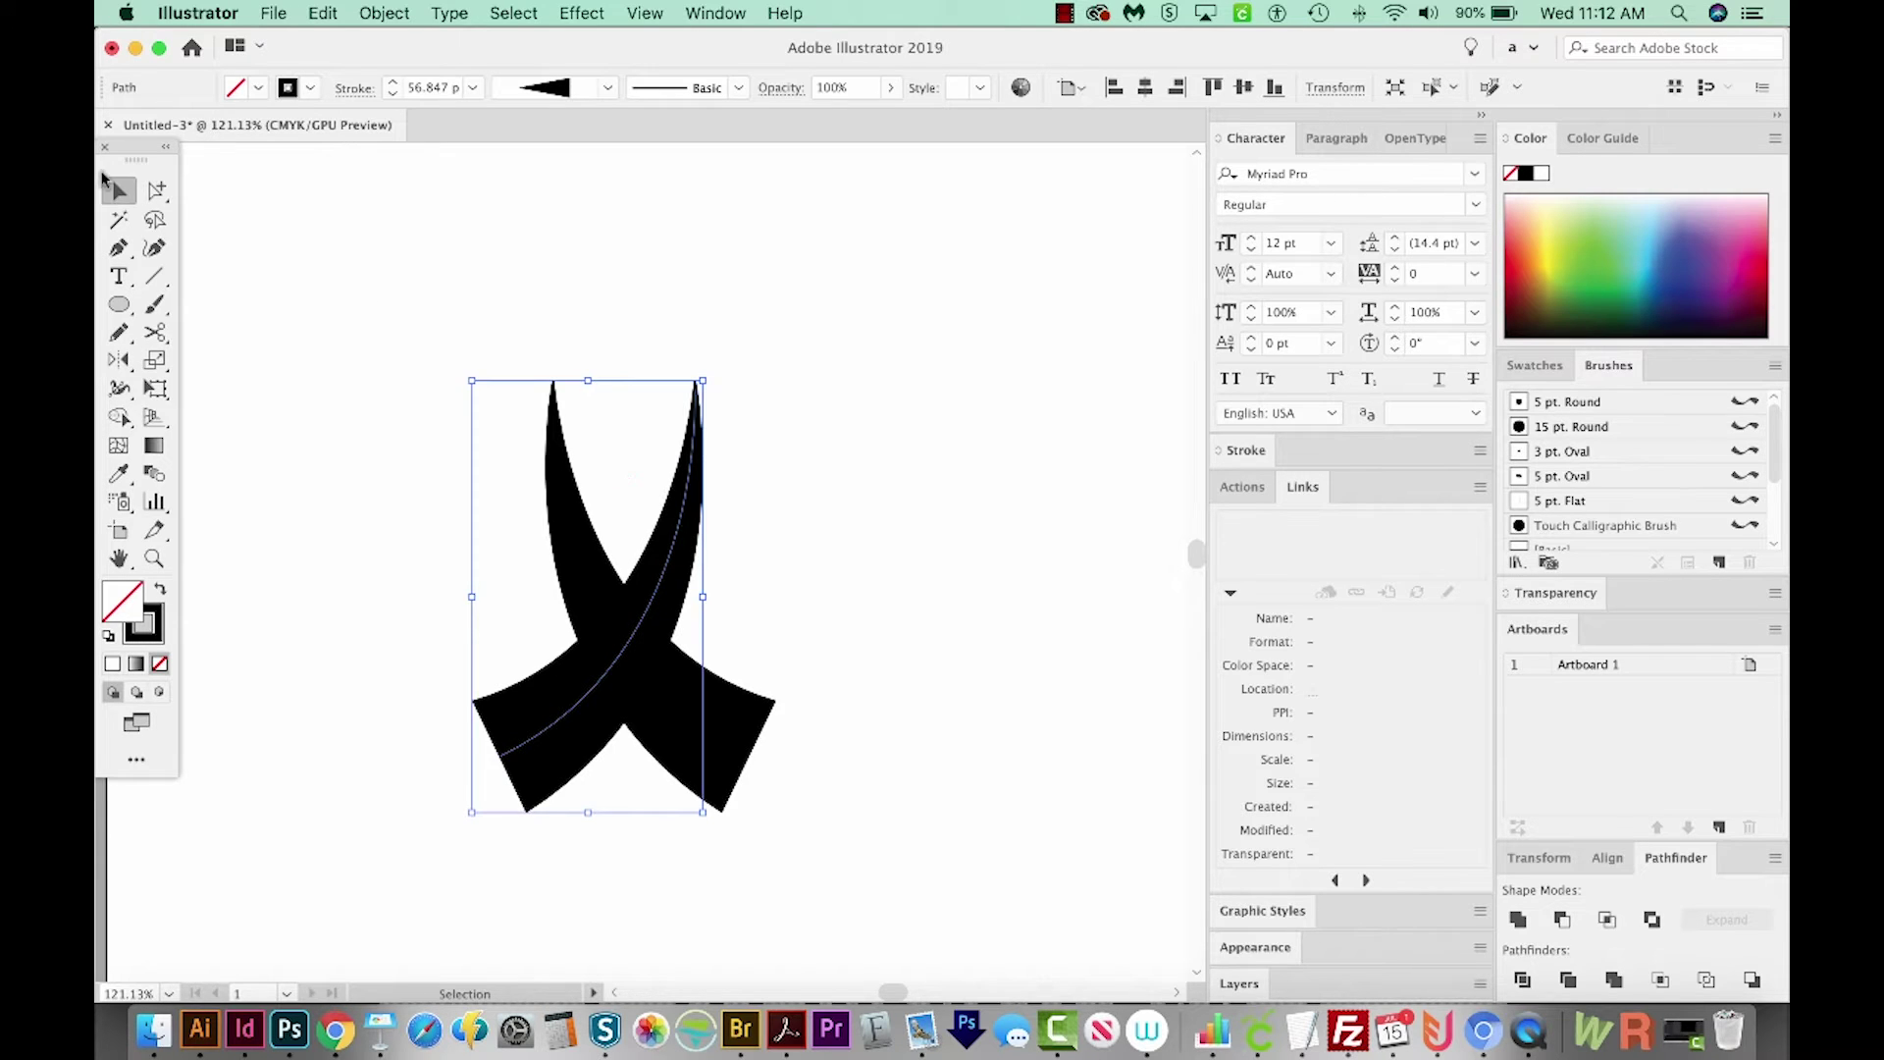
pyautogui.moveTo(799, 330); pyautogui.dragTo(511, 402)
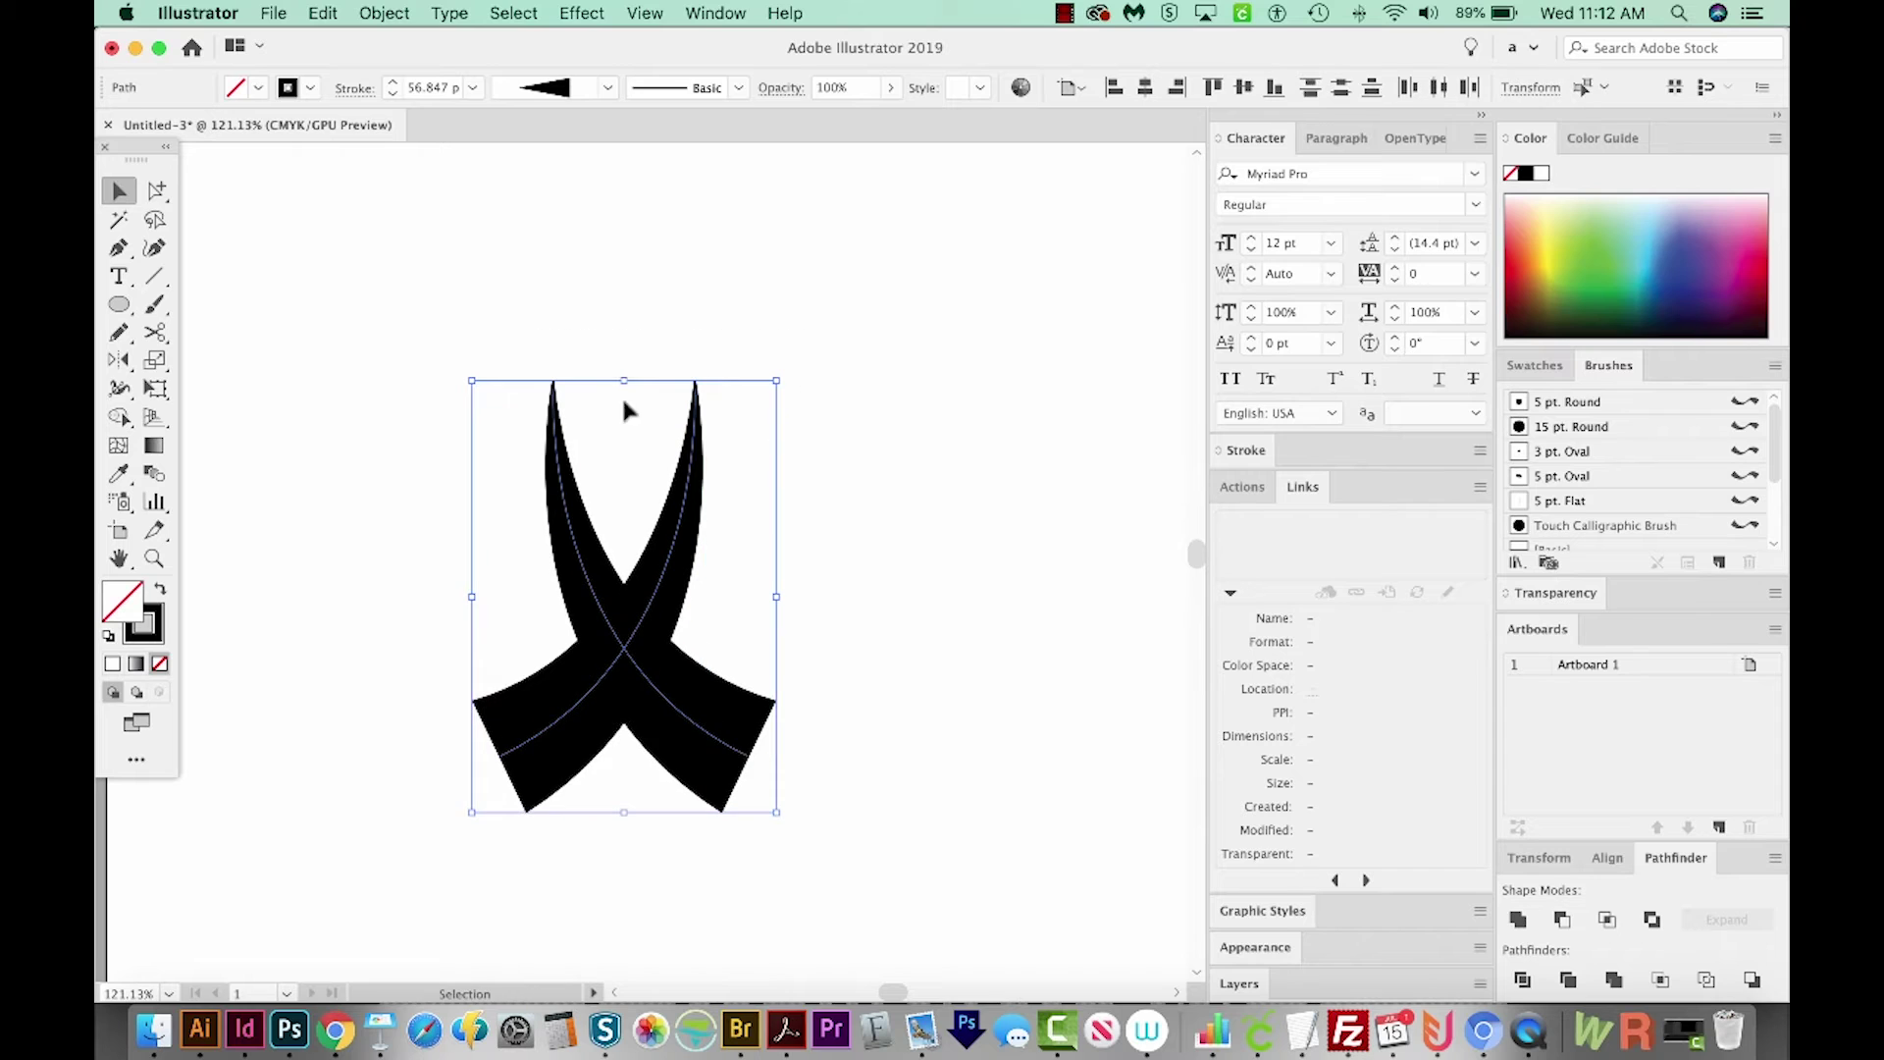
# - Shorten the crossed strands slightly from the top and nudge them a little right
pyautogui.moveTo(621, 381); pyautogui.dragTo(618, 409)
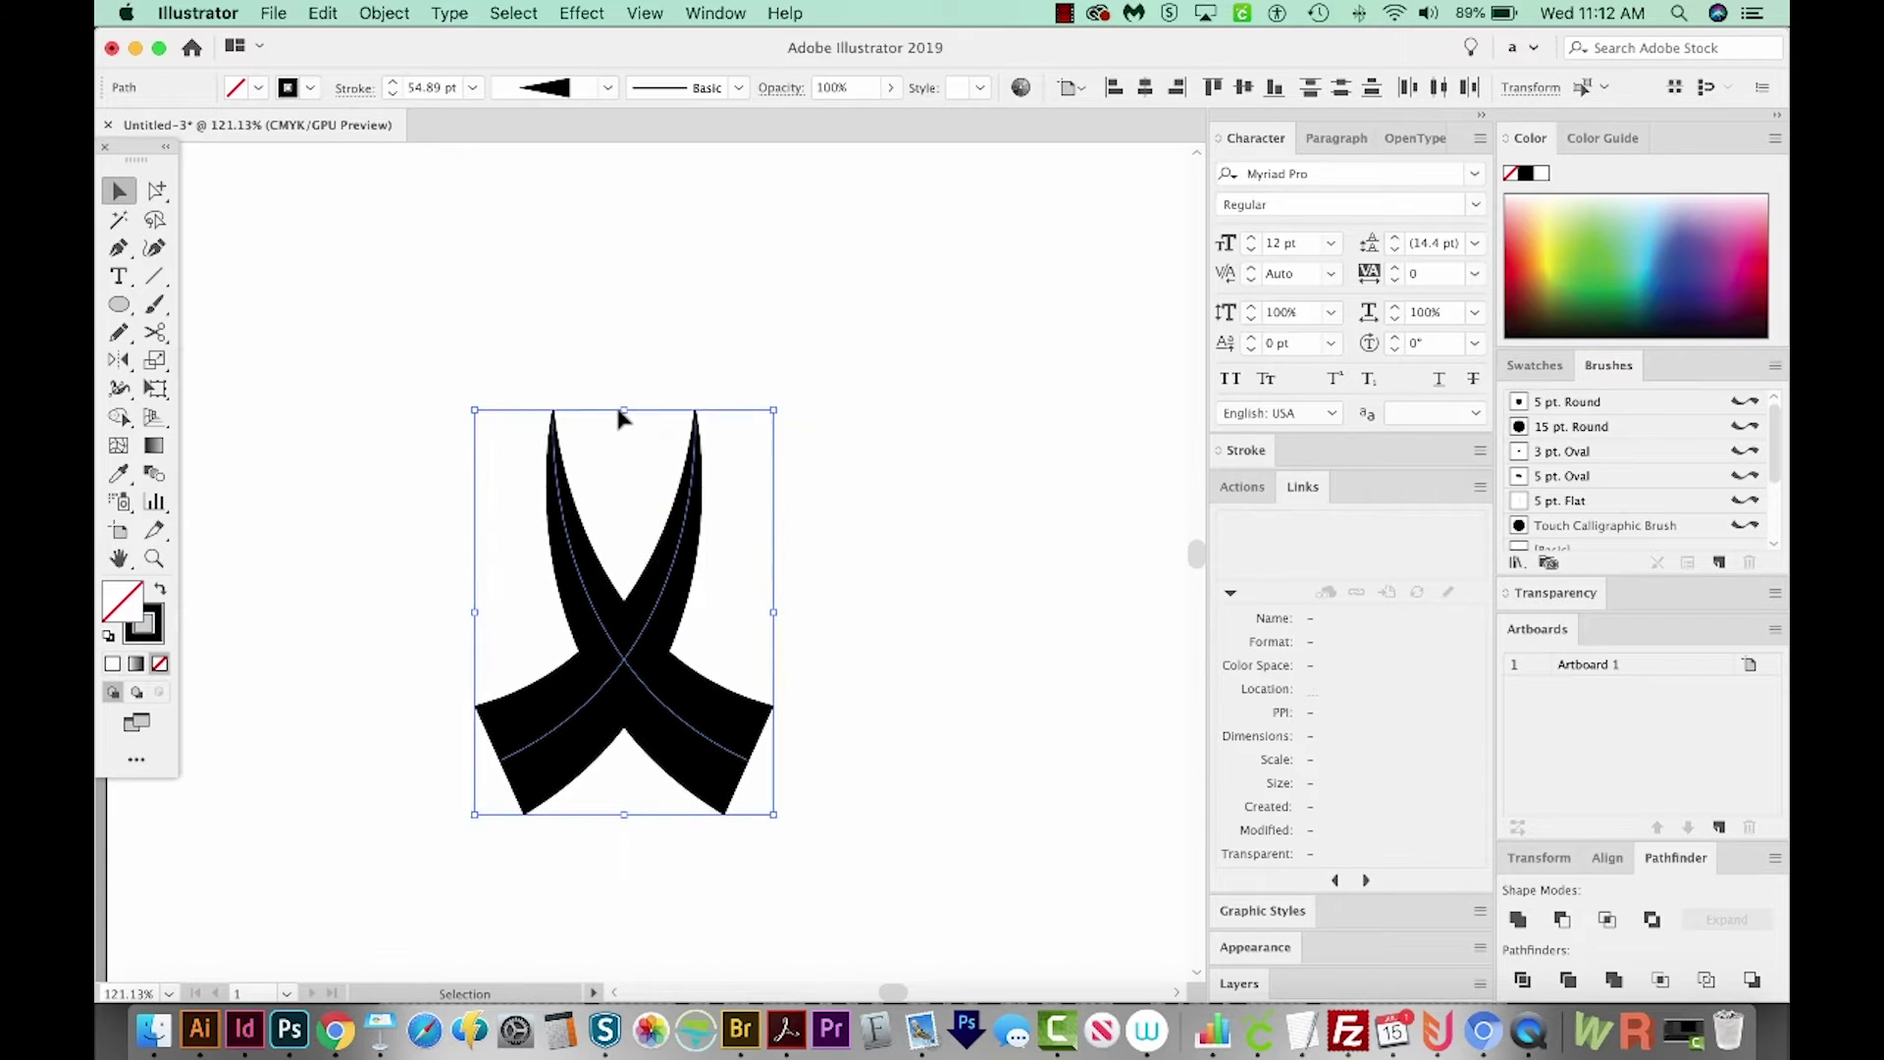
pyautogui.press('Right')
pyautogui.press('Right')
pyautogui.press('Right')
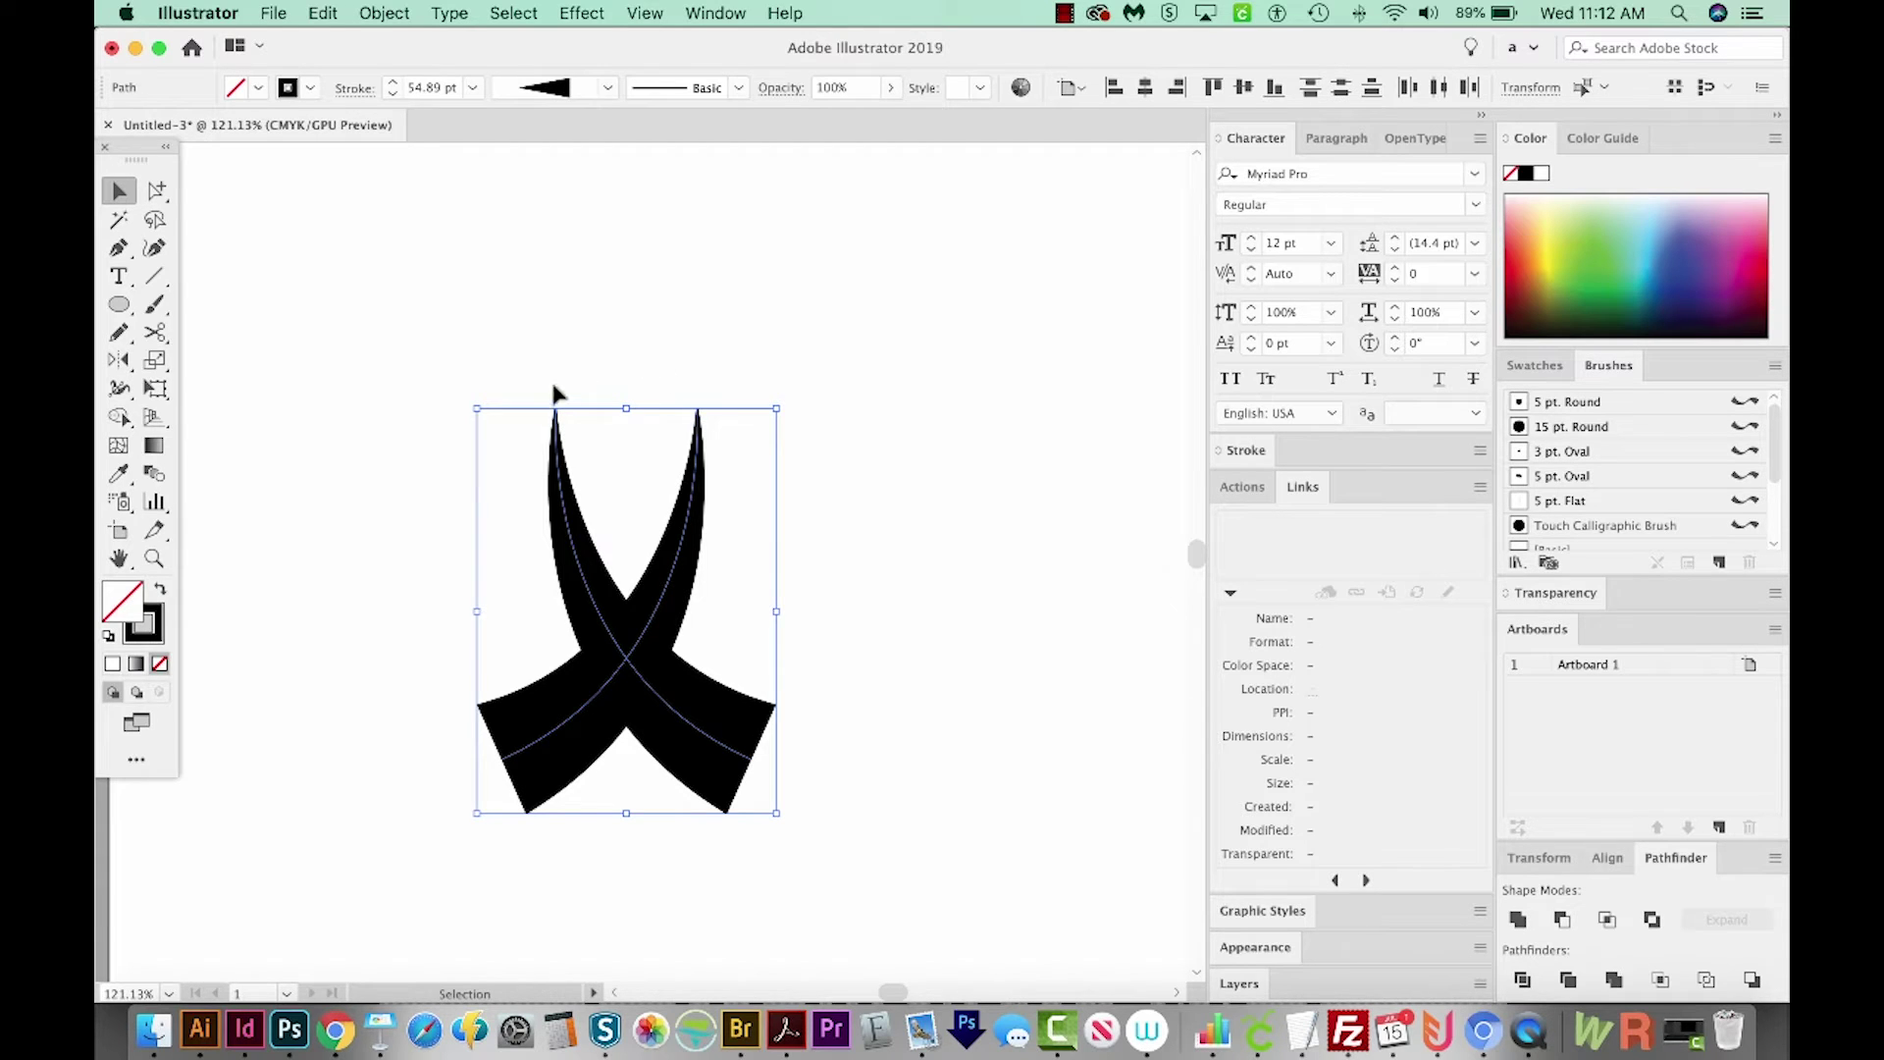
pyautogui.click(819, 571)
pyautogui.hscroll(1, 820, 572)
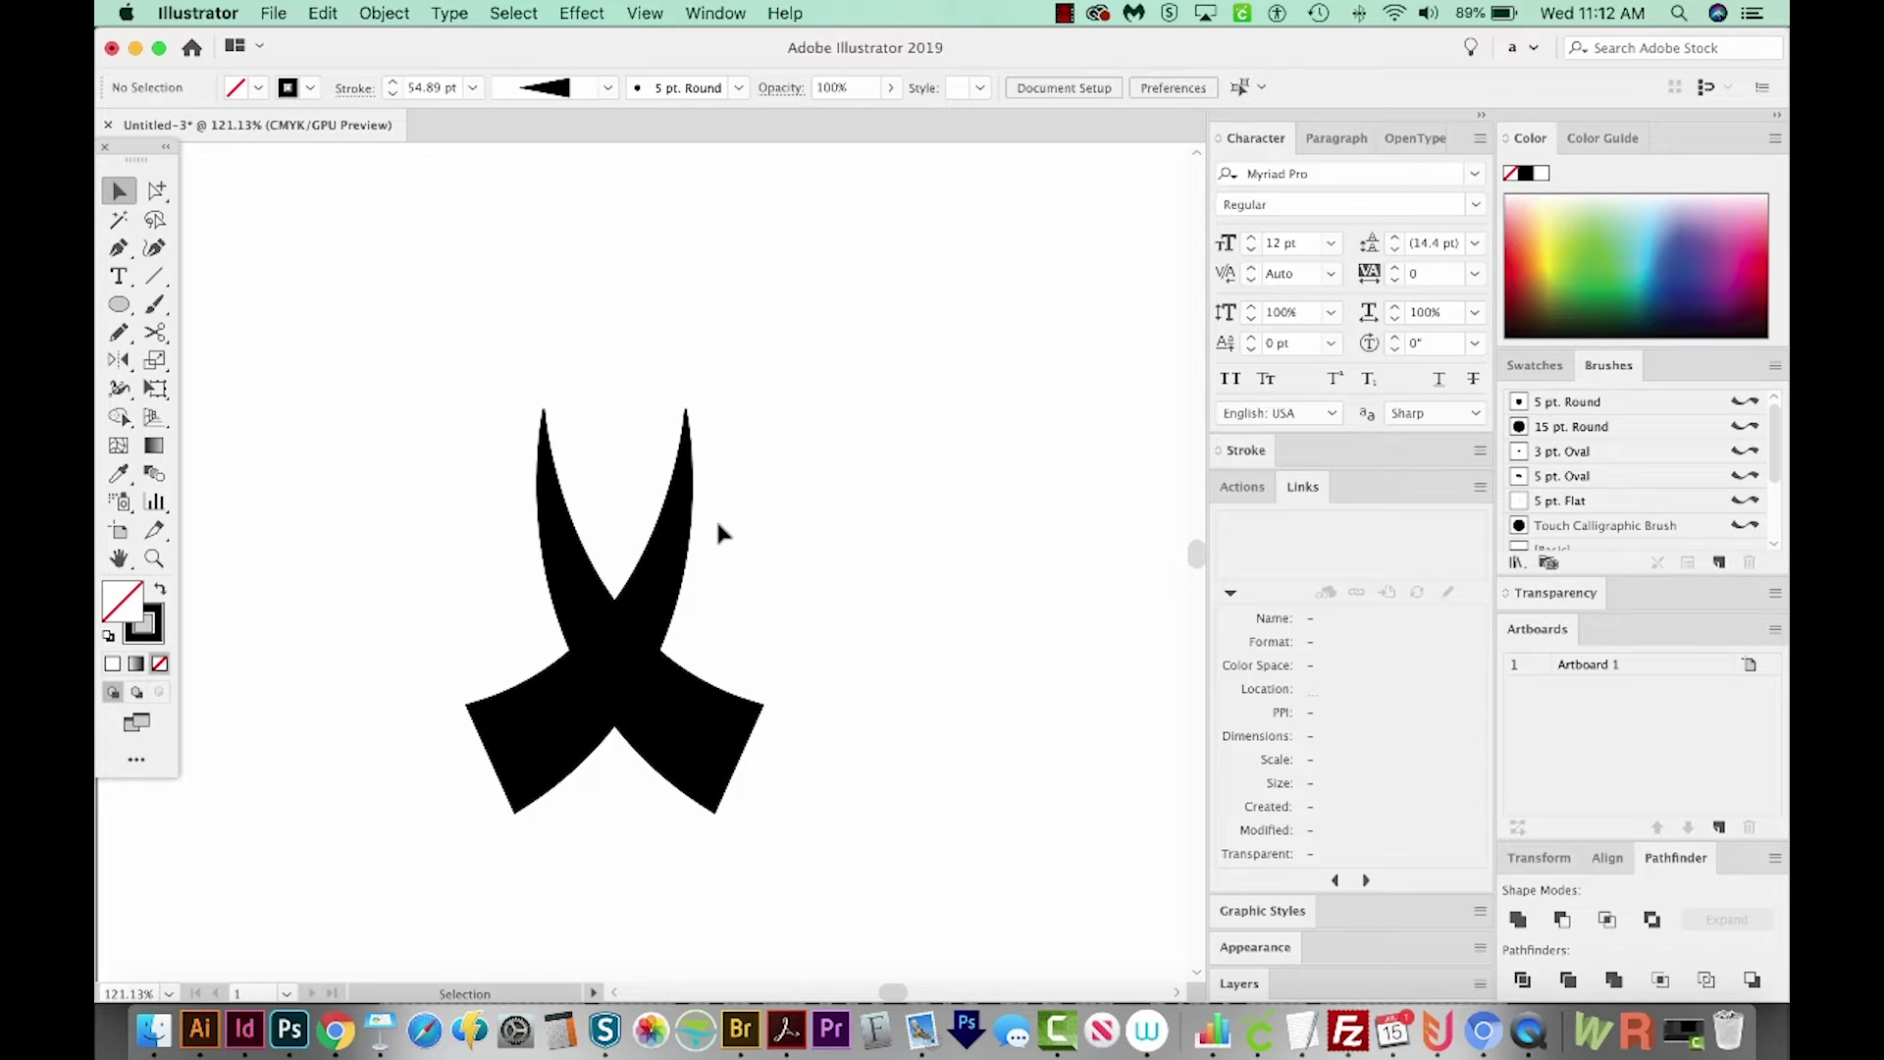
pyautogui.press('l')
# - Draw a circle over the ribbon's top, nudge it left and stretch it into a taller ellipse
pyautogui.moveTo(526, 381); pyautogui.dragTo(611, 563)
pyautogui.press('Left')
pyautogui.press('Left')
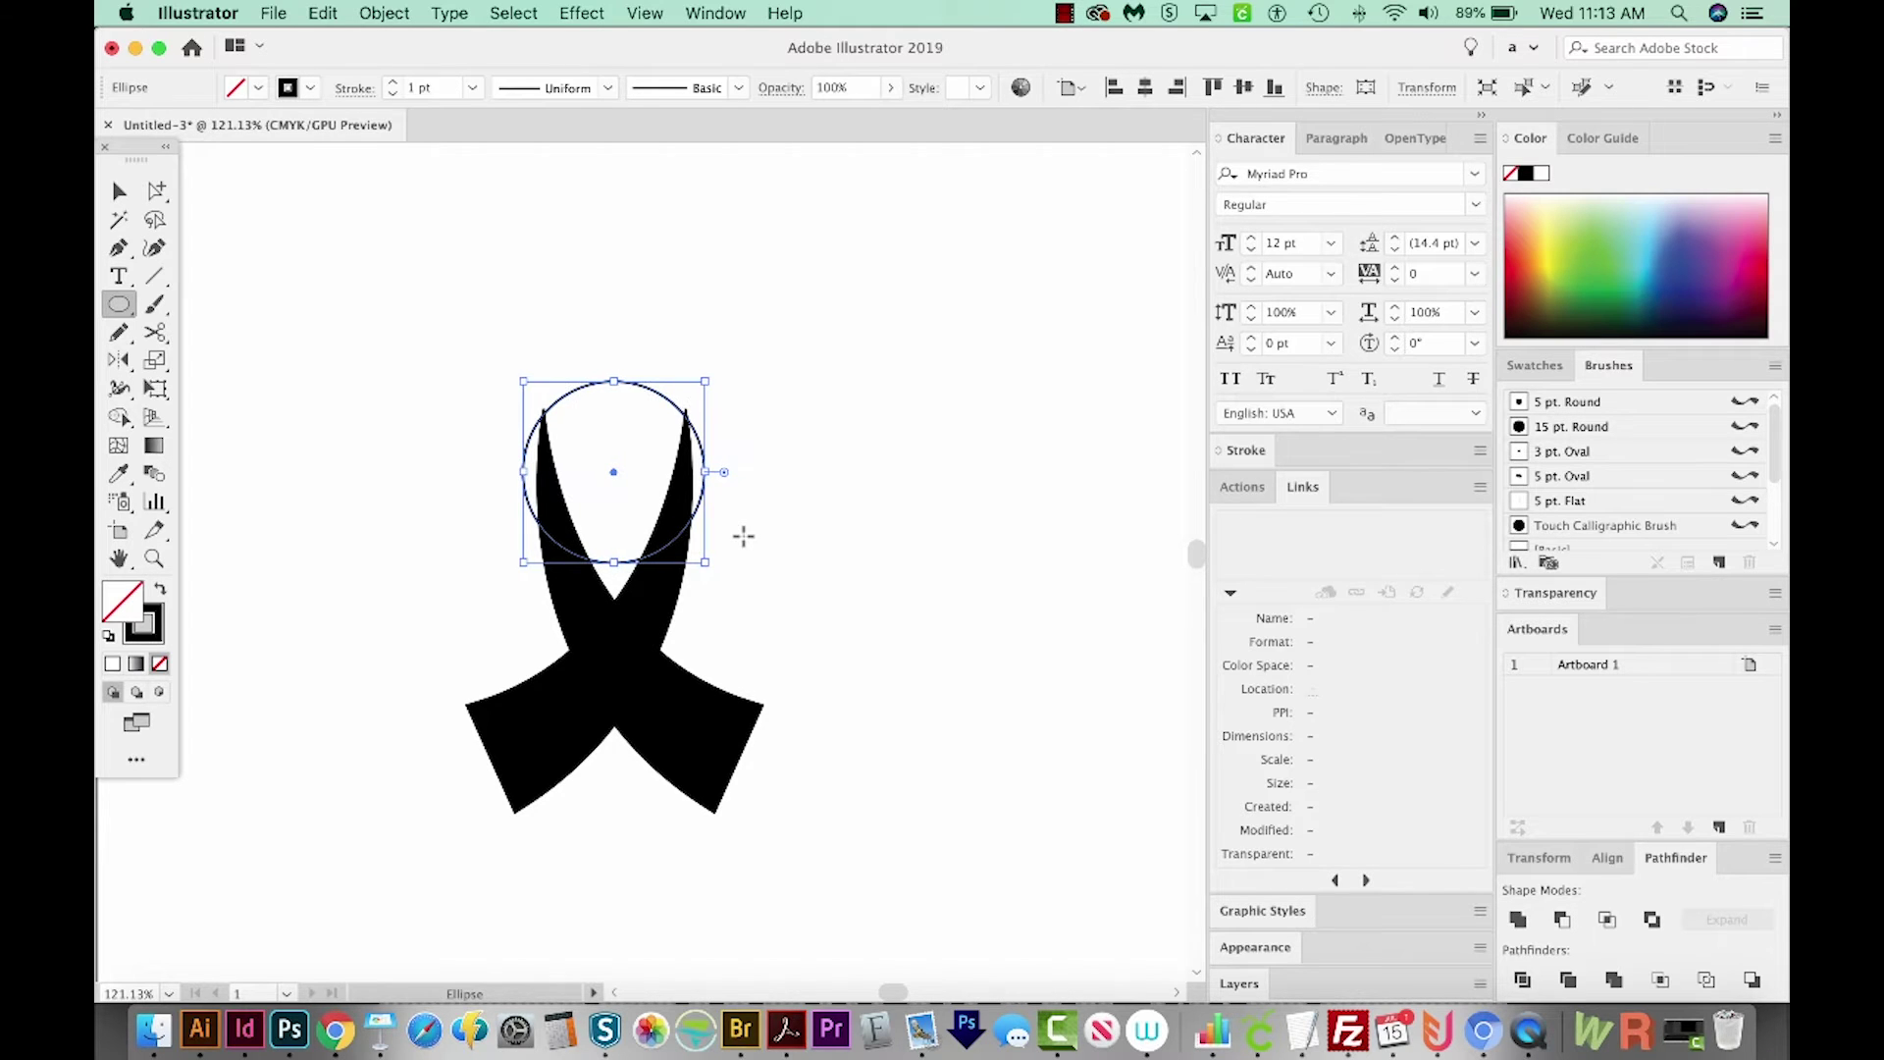
pyautogui.press('Left')
pyautogui.moveTo(614, 561); pyautogui.dragTo(609, 590)
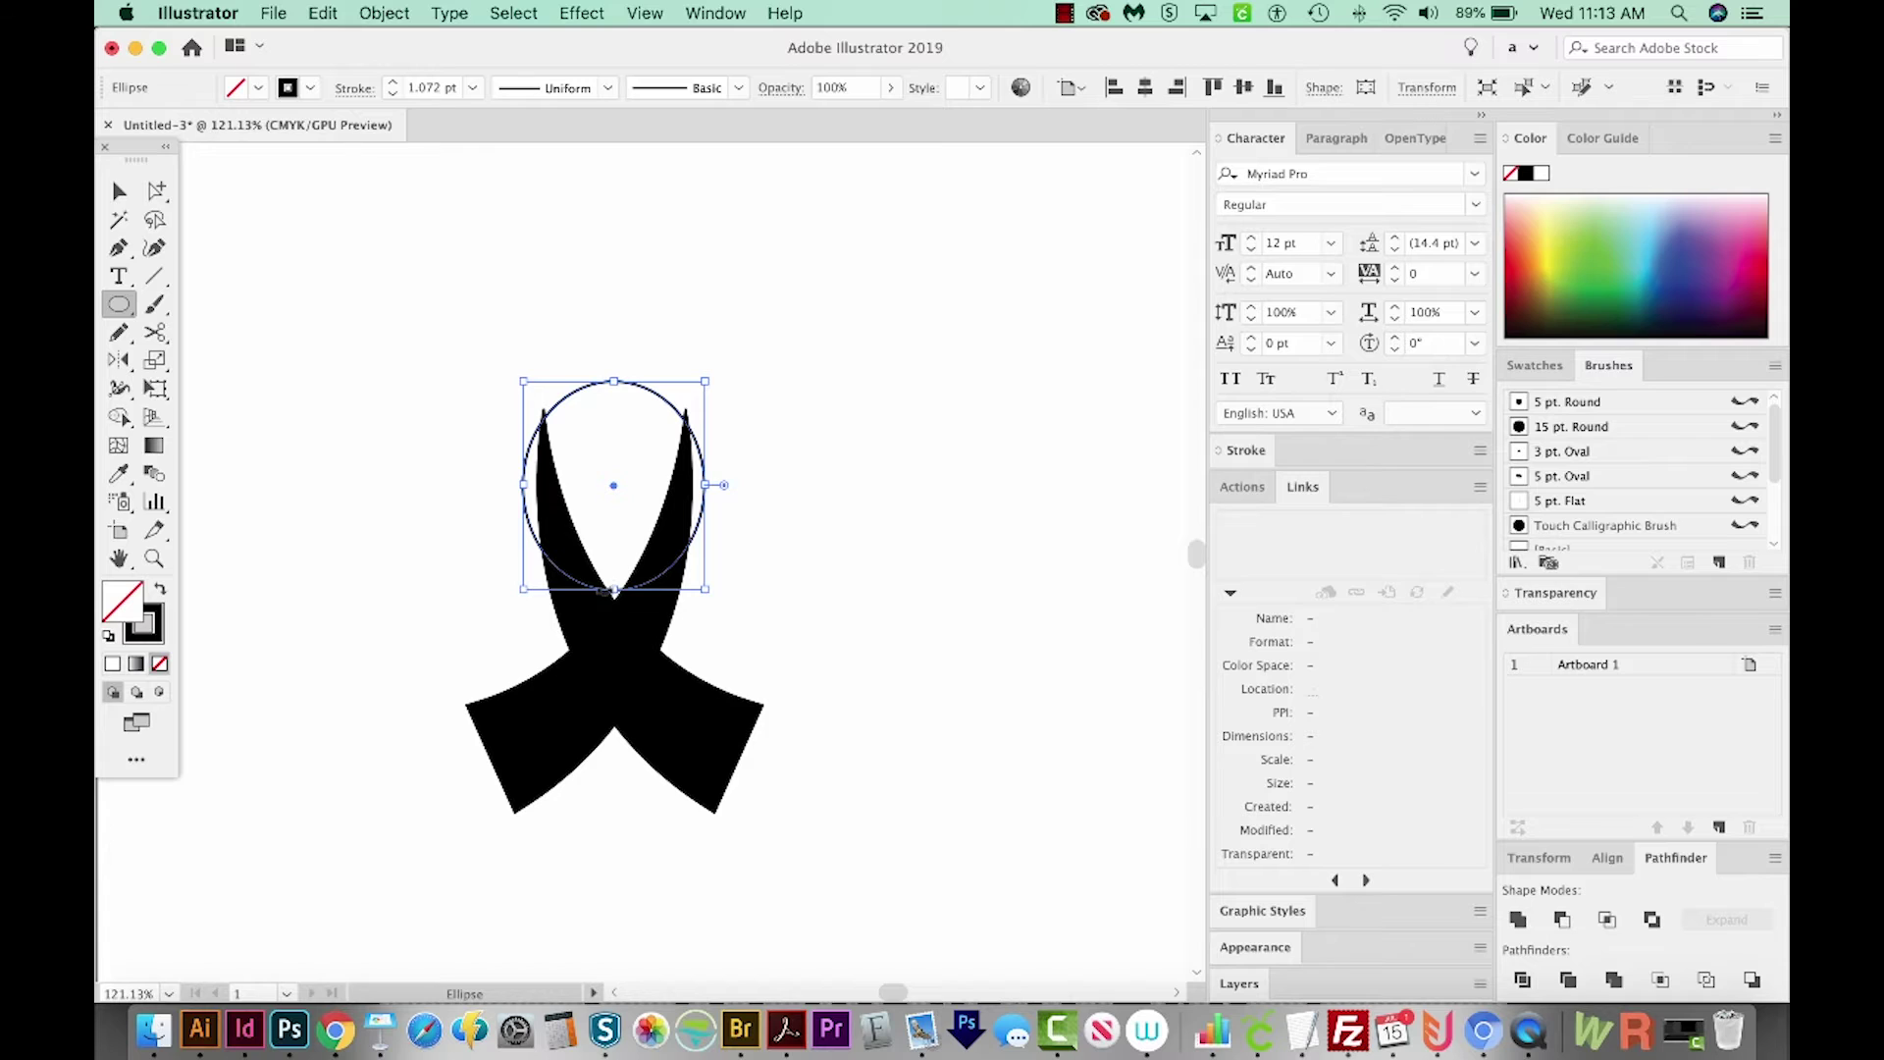
pyautogui.moveTo(609, 590); pyautogui.dragTo(611, 616)
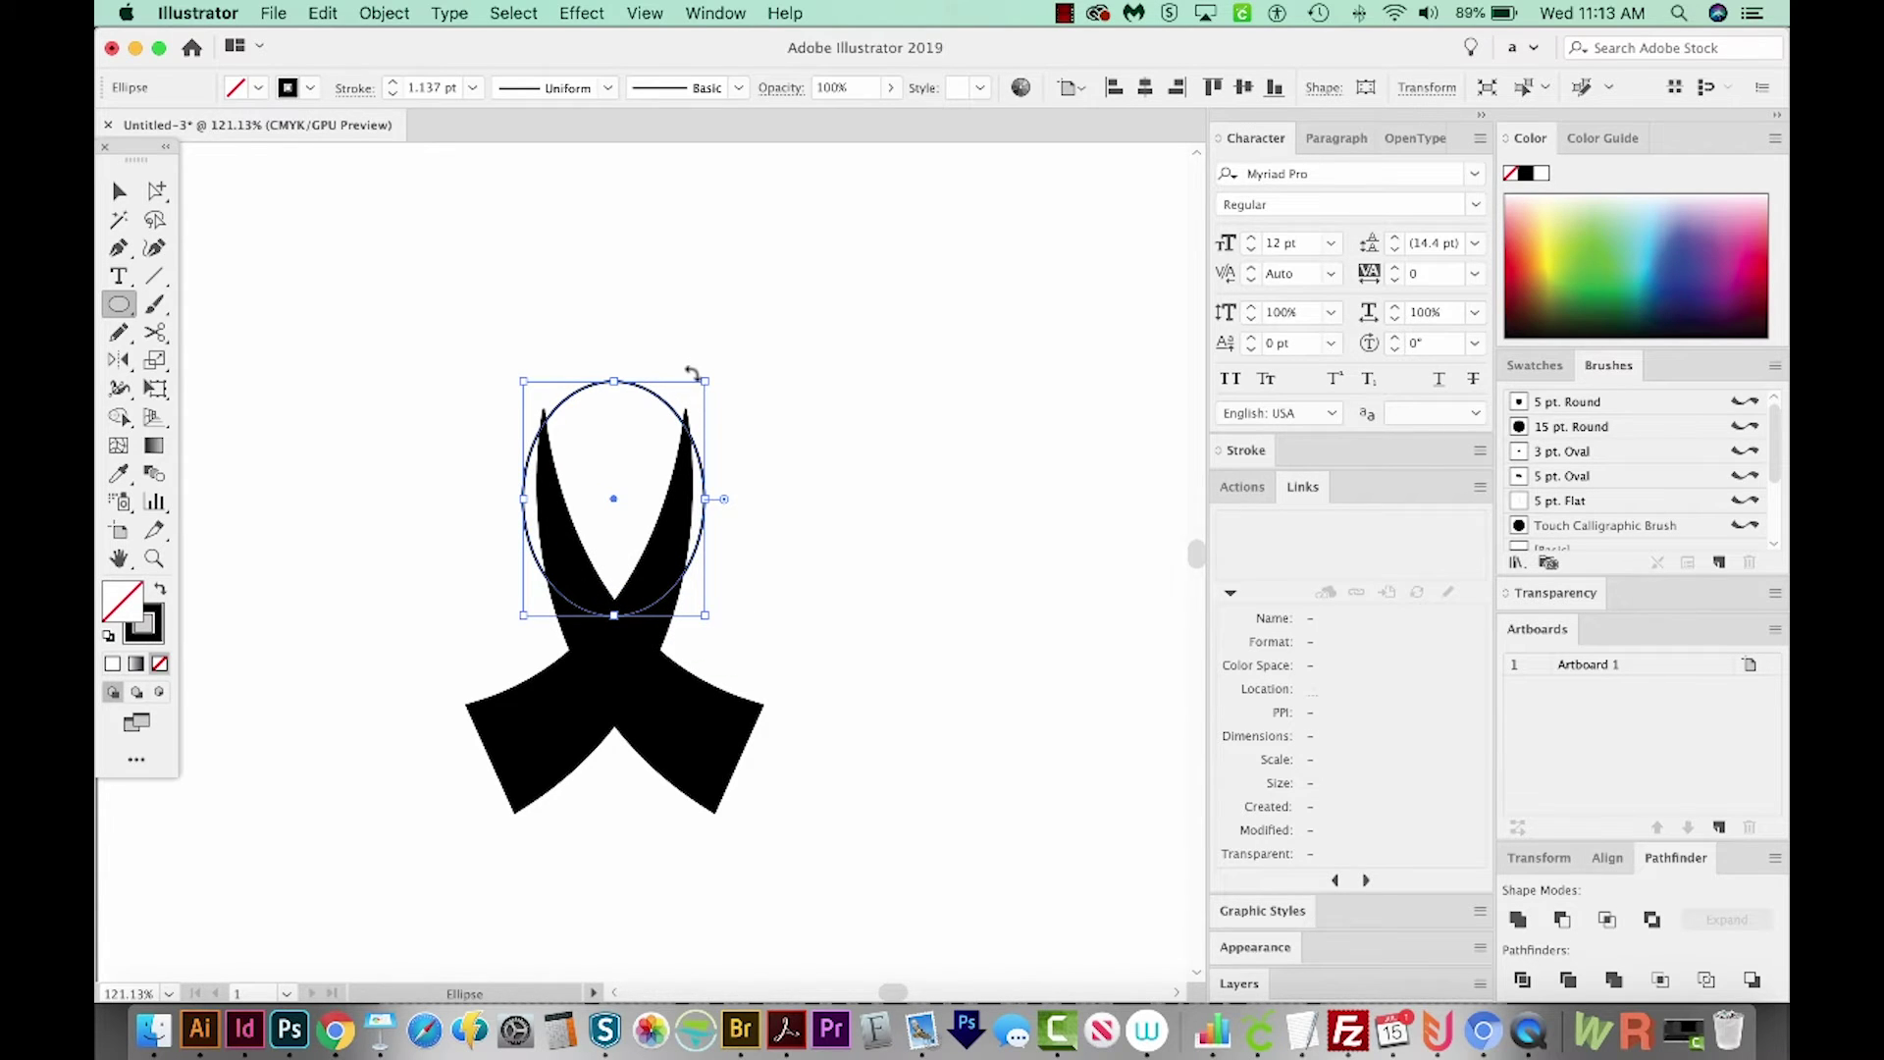
# - Drag a copy of the ellipse downward to overlap the first, about 82.84 x 112.24 pt
pyautogui.press('v')
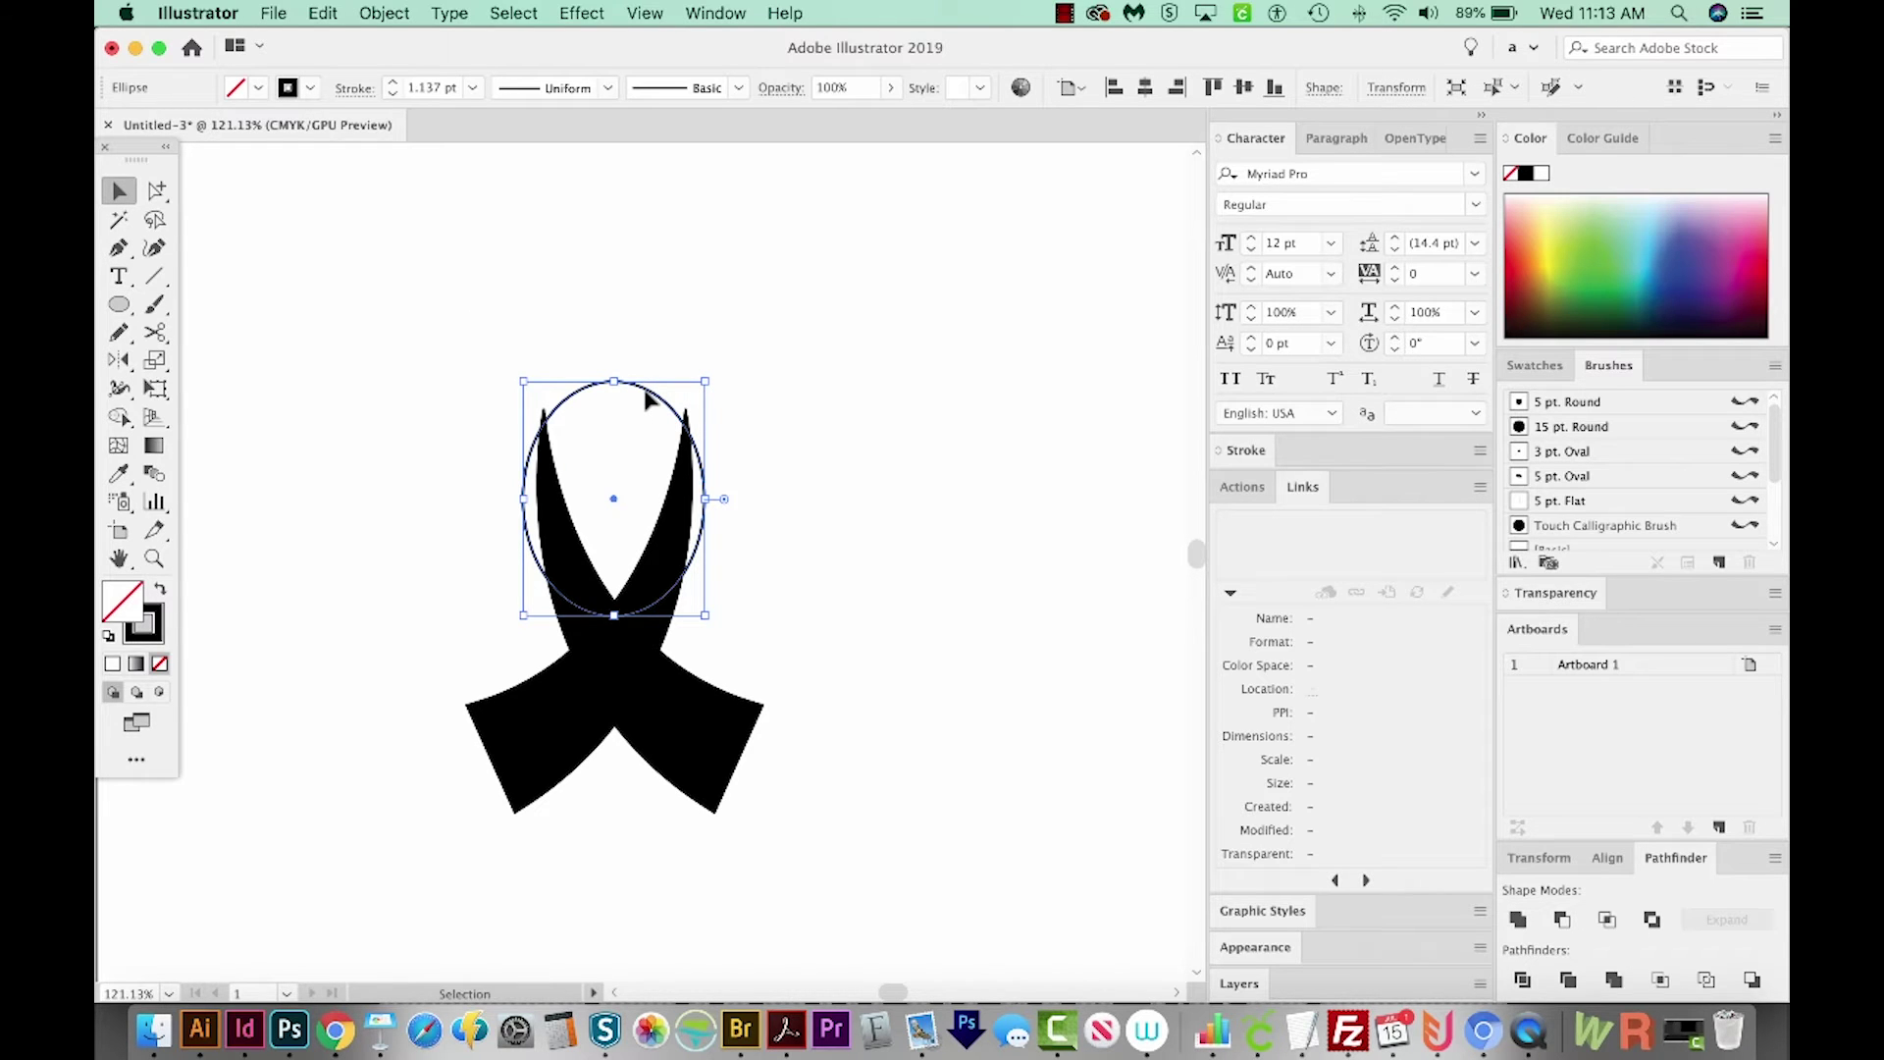
pyautogui.moveTo(645, 400)
pyautogui.mouseDown()
pyautogui.moveTo(642, 448)
pyautogui.moveTo(601, 473)
pyautogui.moveTo(571, 422)
pyautogui.moveTo(521, 433)
pyautogui.moveTo(582, 465)
pyautogui.moveTo(631, 462)
pyautogui.moveTo(564, 461)
pyautogui.moveTo(609, 442)
pyautogui.moveTo(629, 459)
pyautogui.moveTo(618, 427)
pyautogui.mouseUp()
pyautogui.scroll(-1, 639, 442)
pyautogui.hscroll(-1, 694, 517)
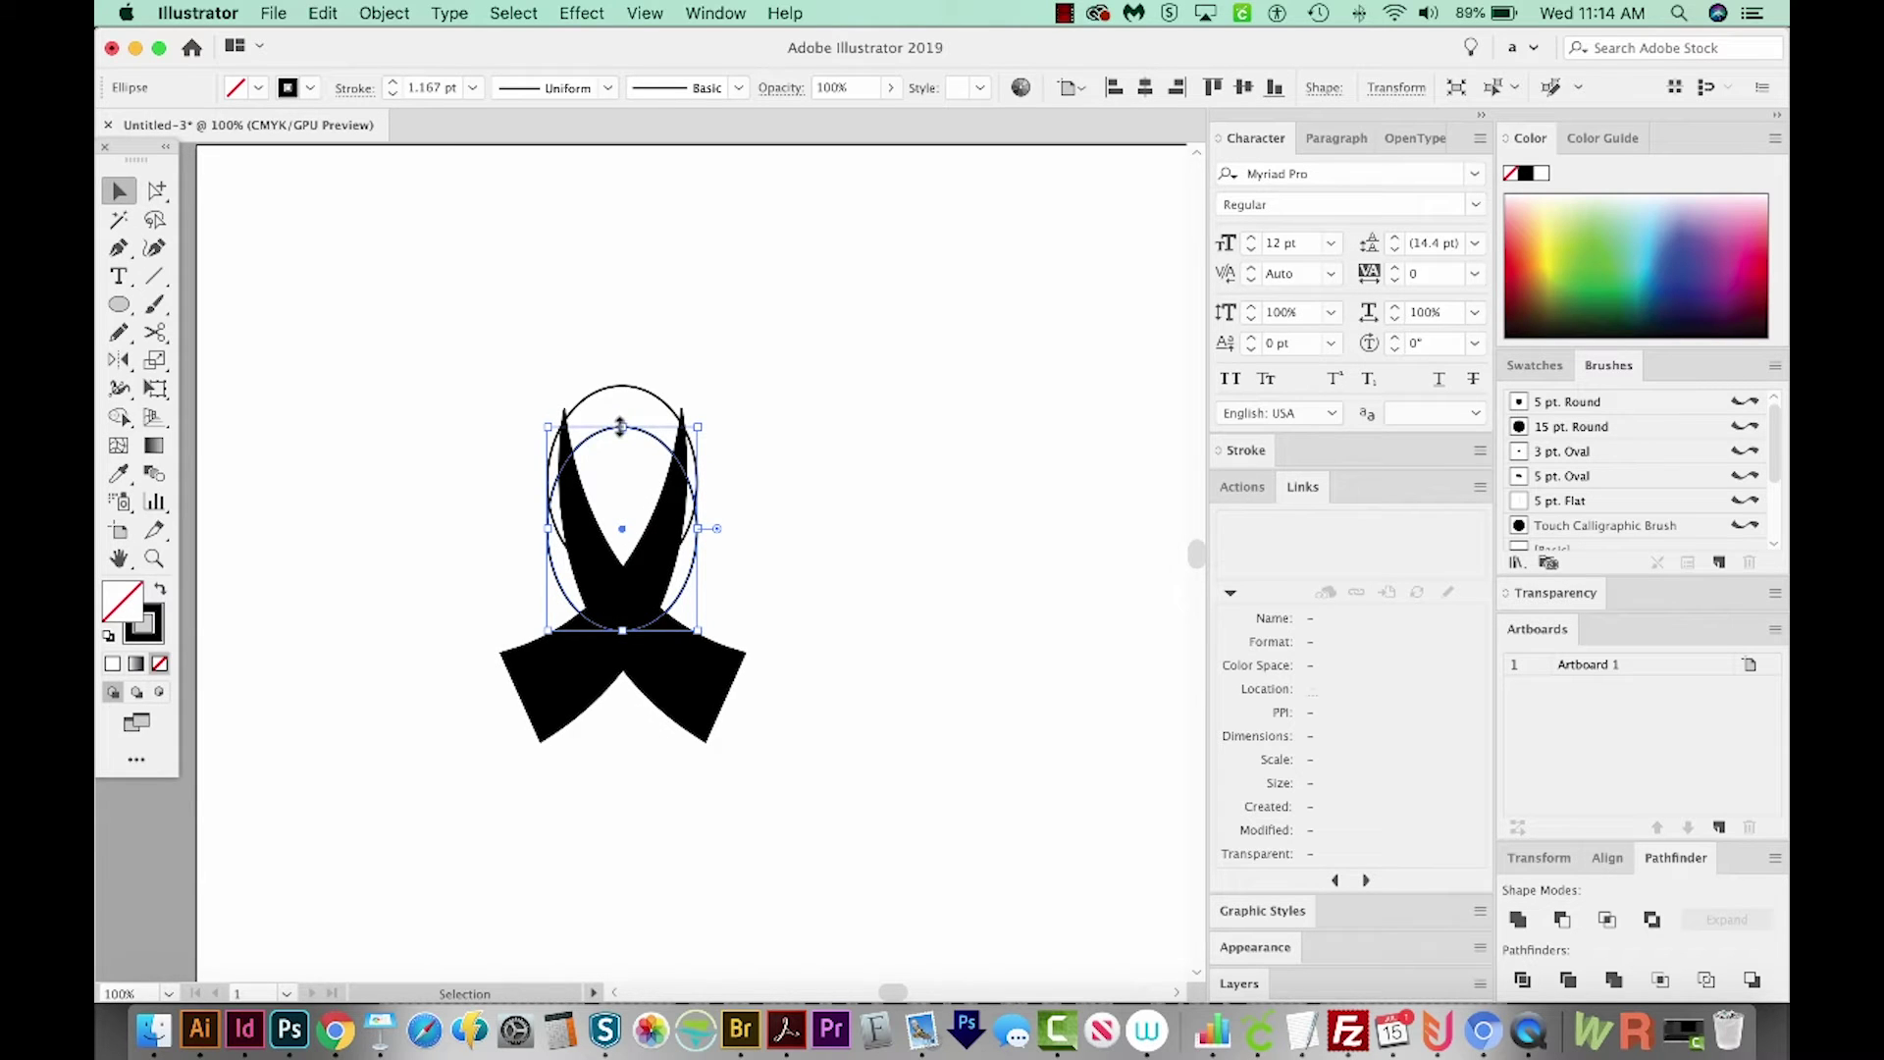
pyautogui.click(786, 485)
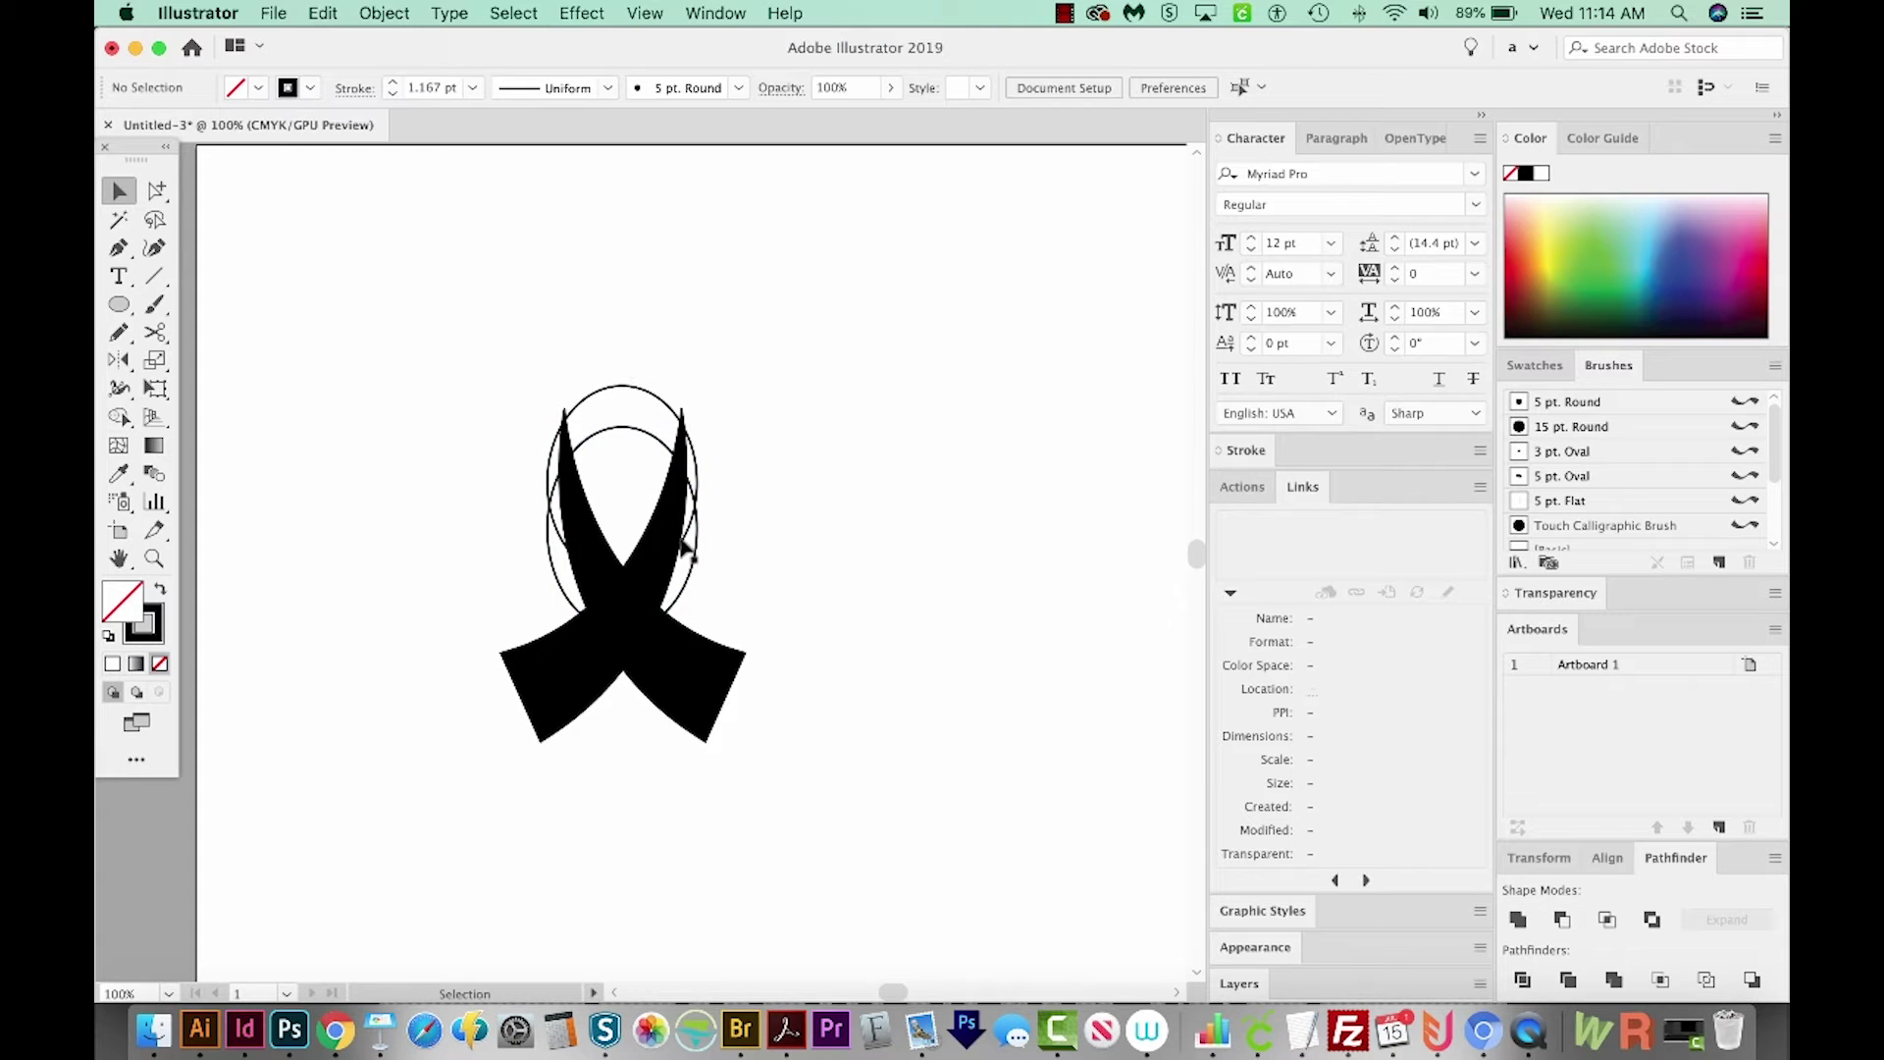
pyautogui.click(604, 446)
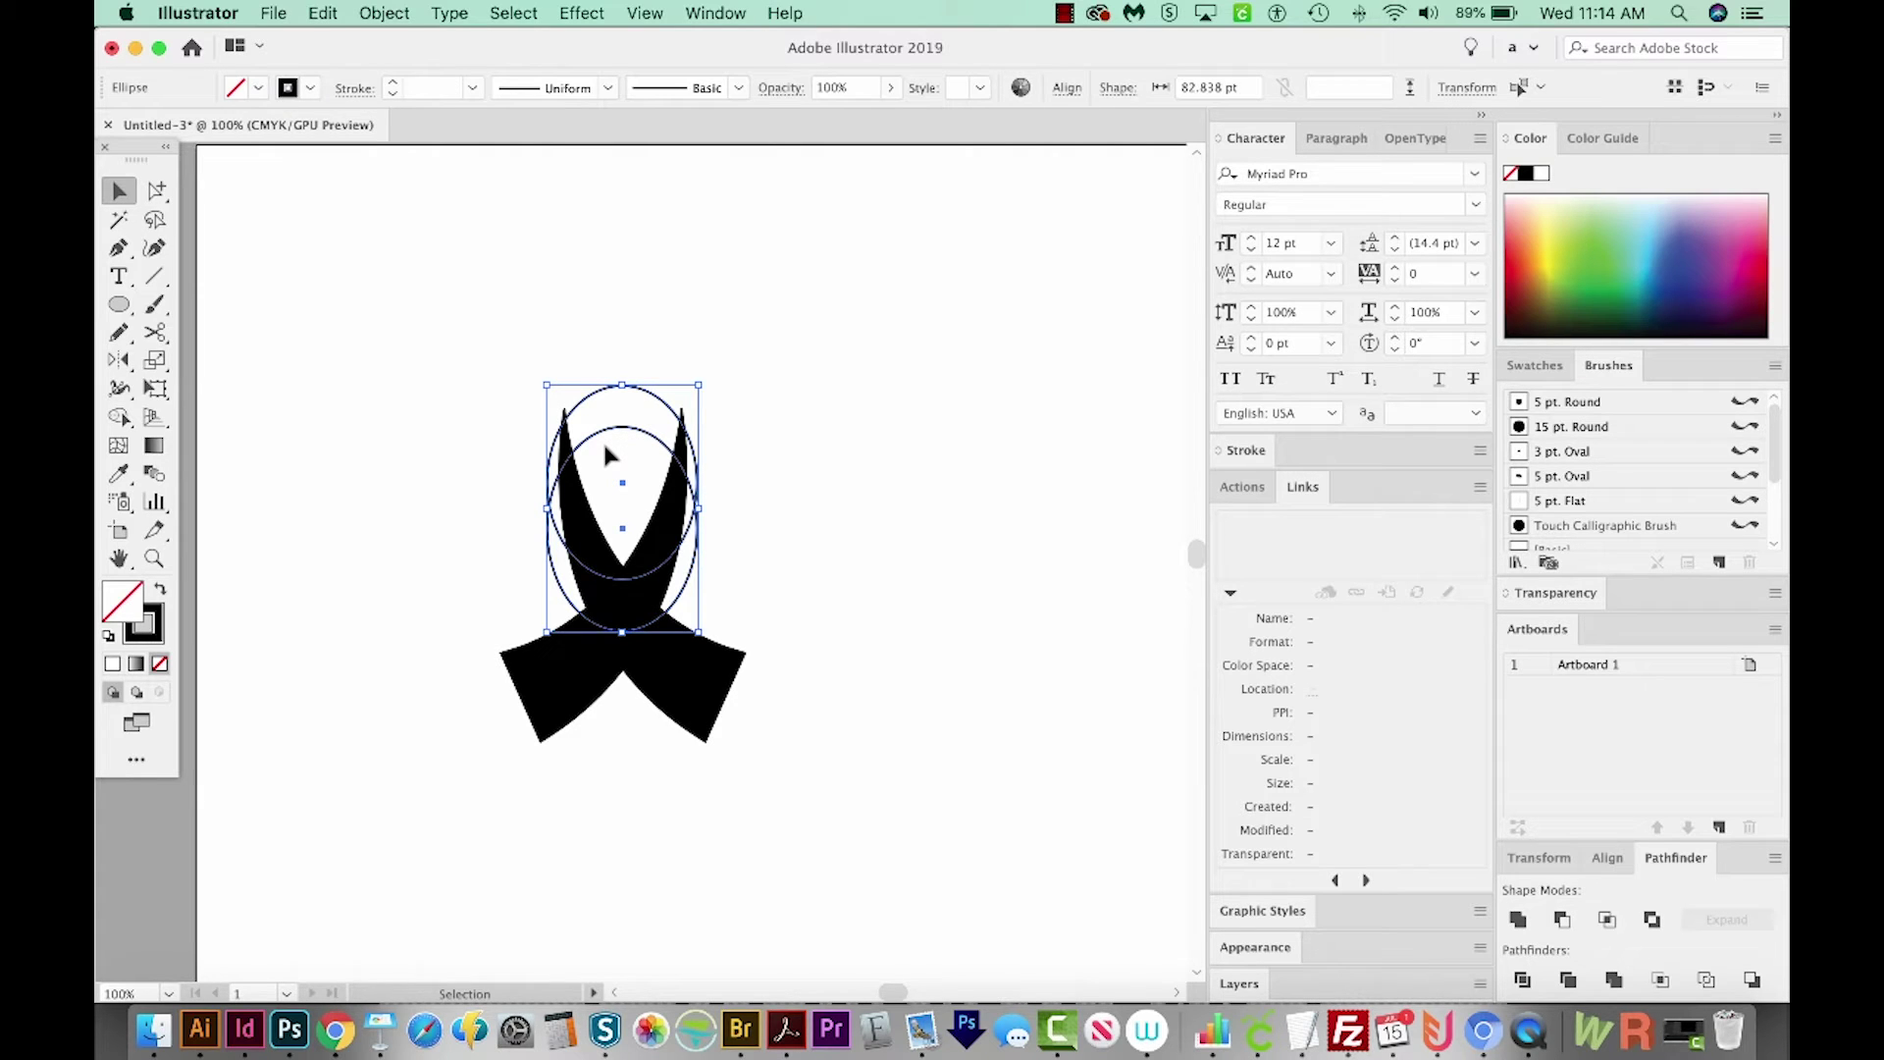
# - Merge the two ellipses' regions with Shape Builder, leaving thin arcs atop the ribbon, then select the ribbon path
pyautogui.keyDown('shift'); pyautogui.click(604, 448); pyautogui.keyUp('shift')
pyautogui.click(118, 417)
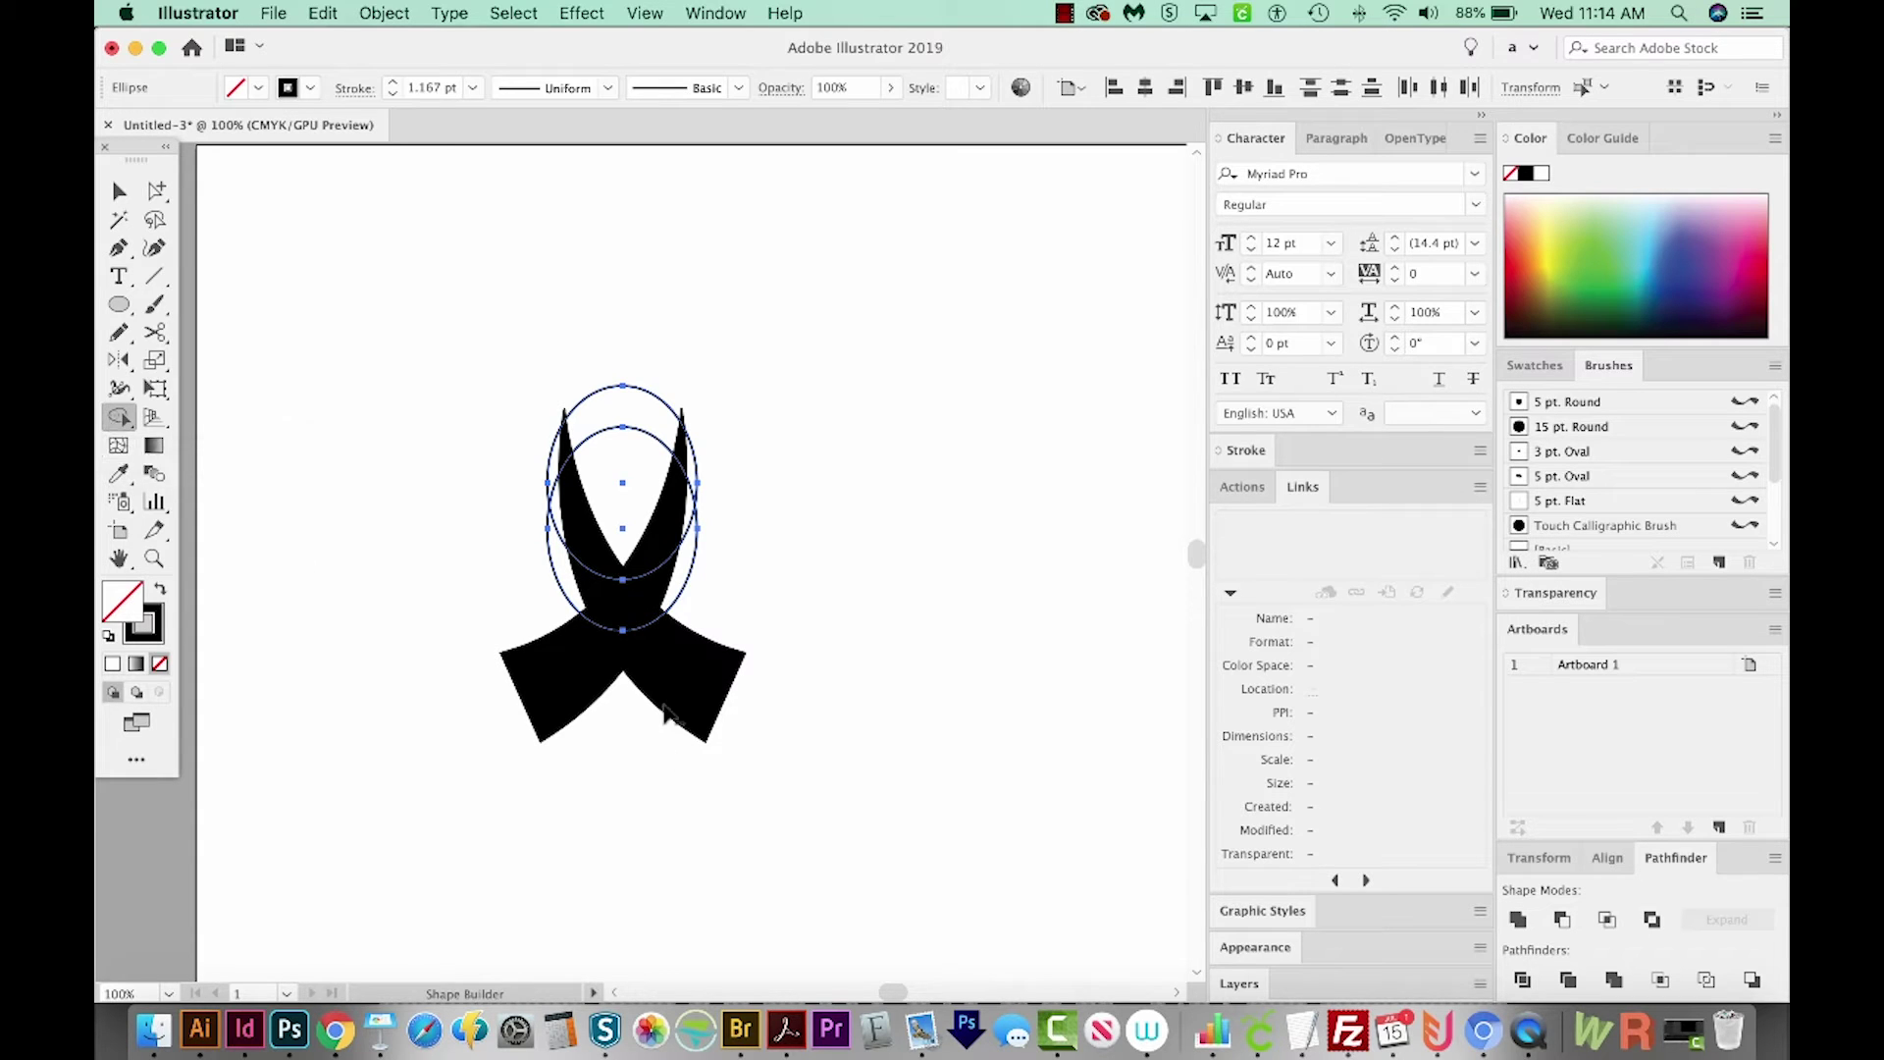
pyautogui.moveTo(628, 633); pyautogui.dragTo(624, 567)
pyautogui.press('v')
pyautogui.press('super+shift+a')
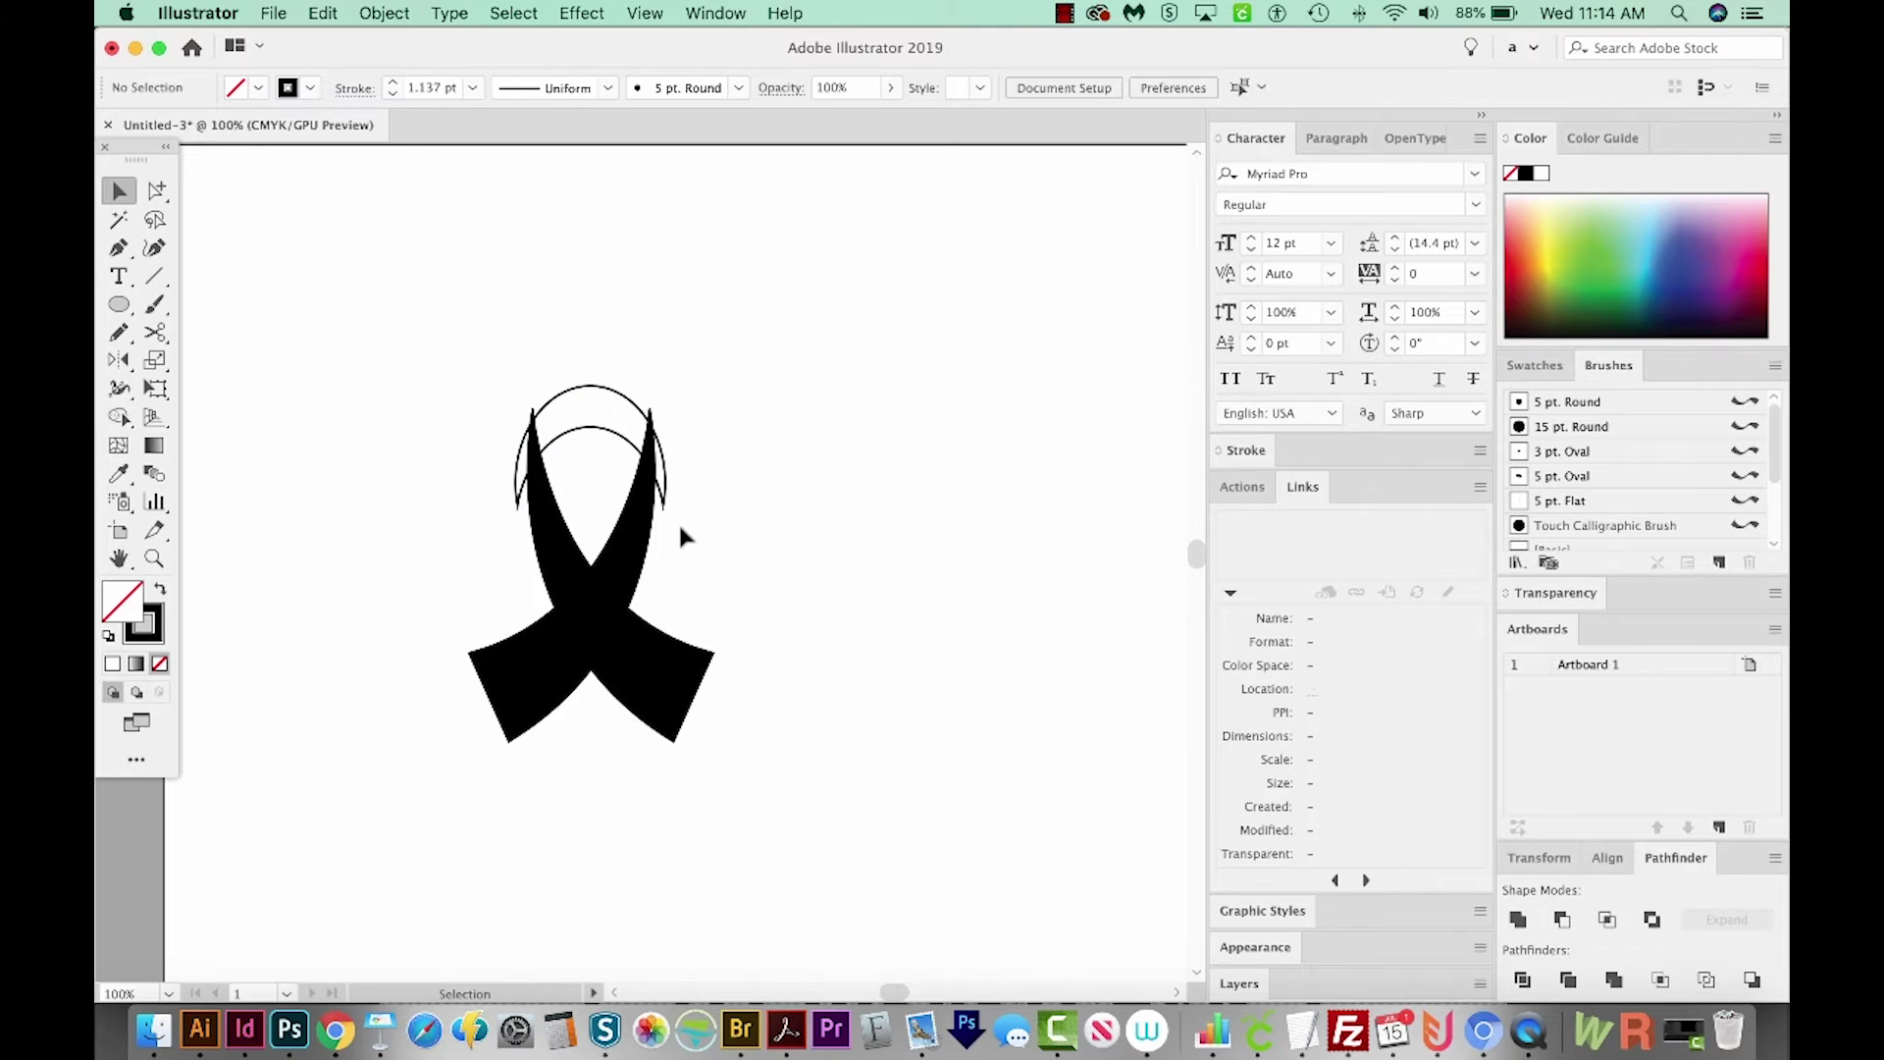
pyautogui.click(618, 591)
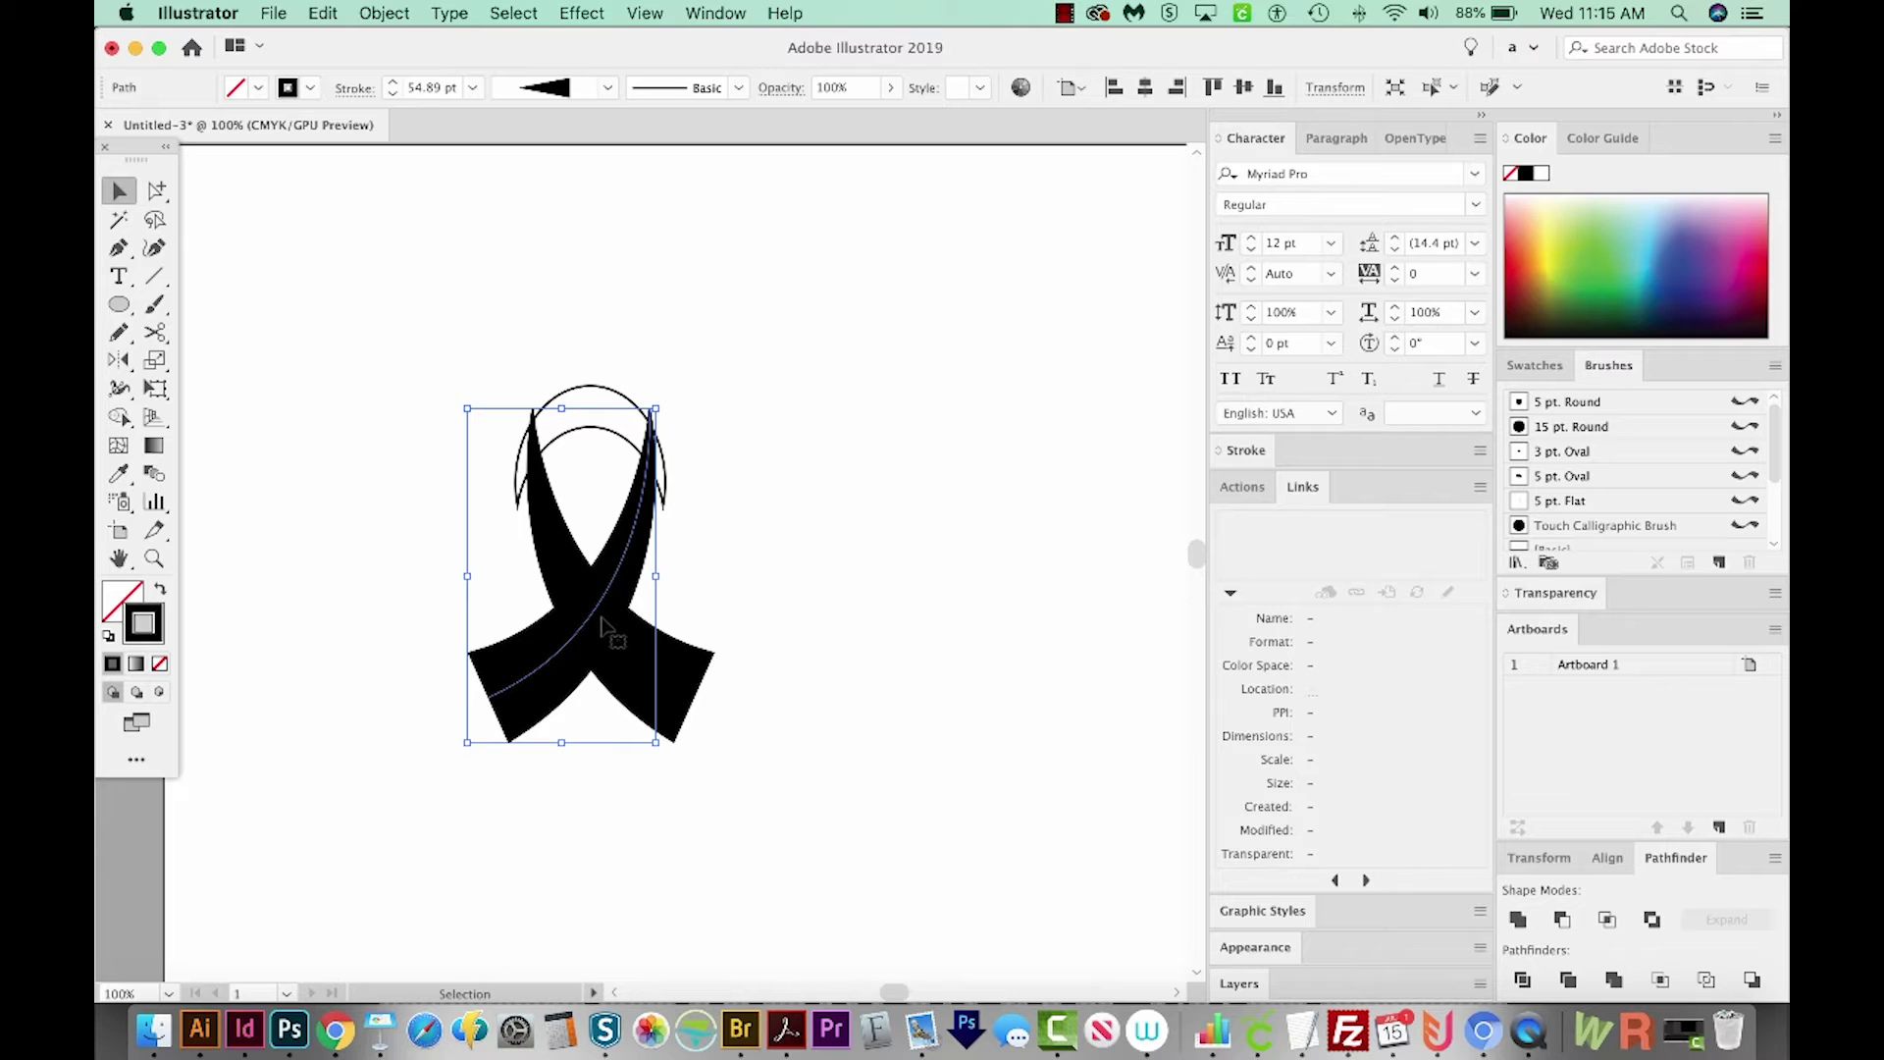
# - Switch to Outline view to inspect the ribbon's underlying paths
pyautogui.hscroll(1, 660, 461)
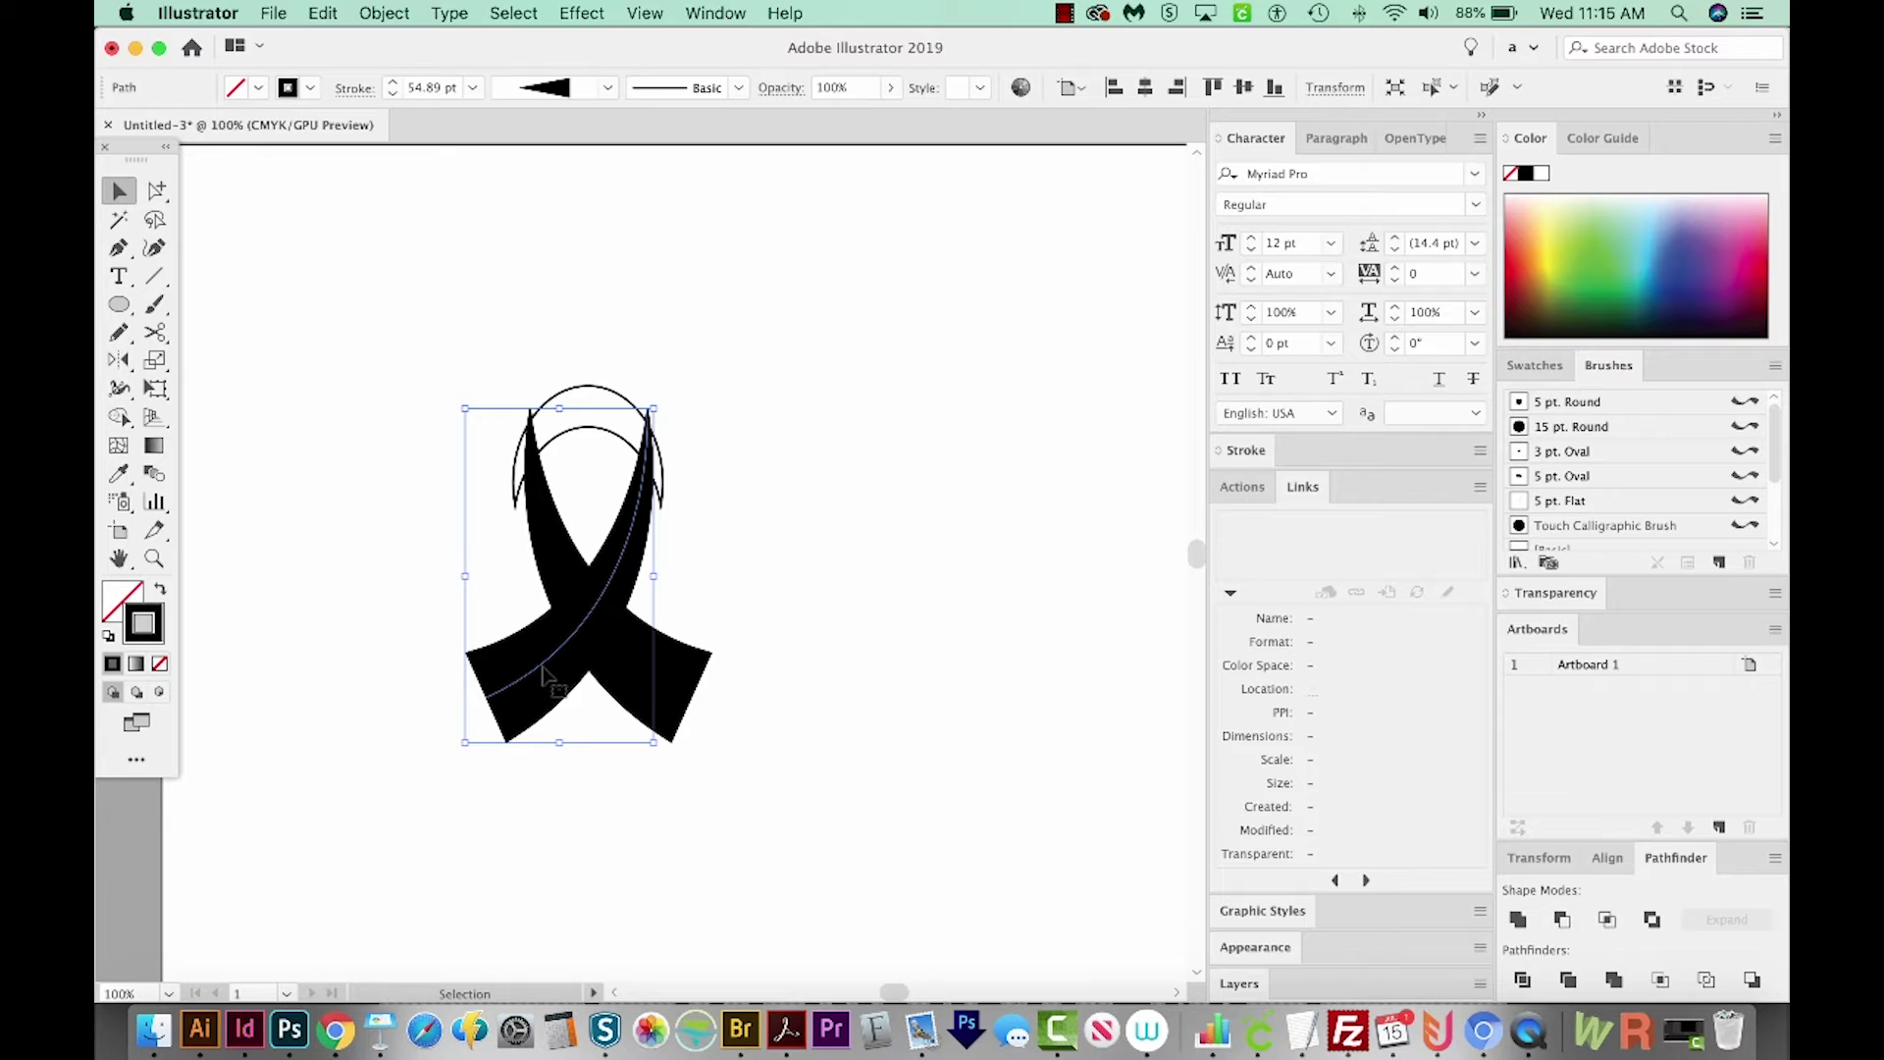
pyautogui.press('super+y')
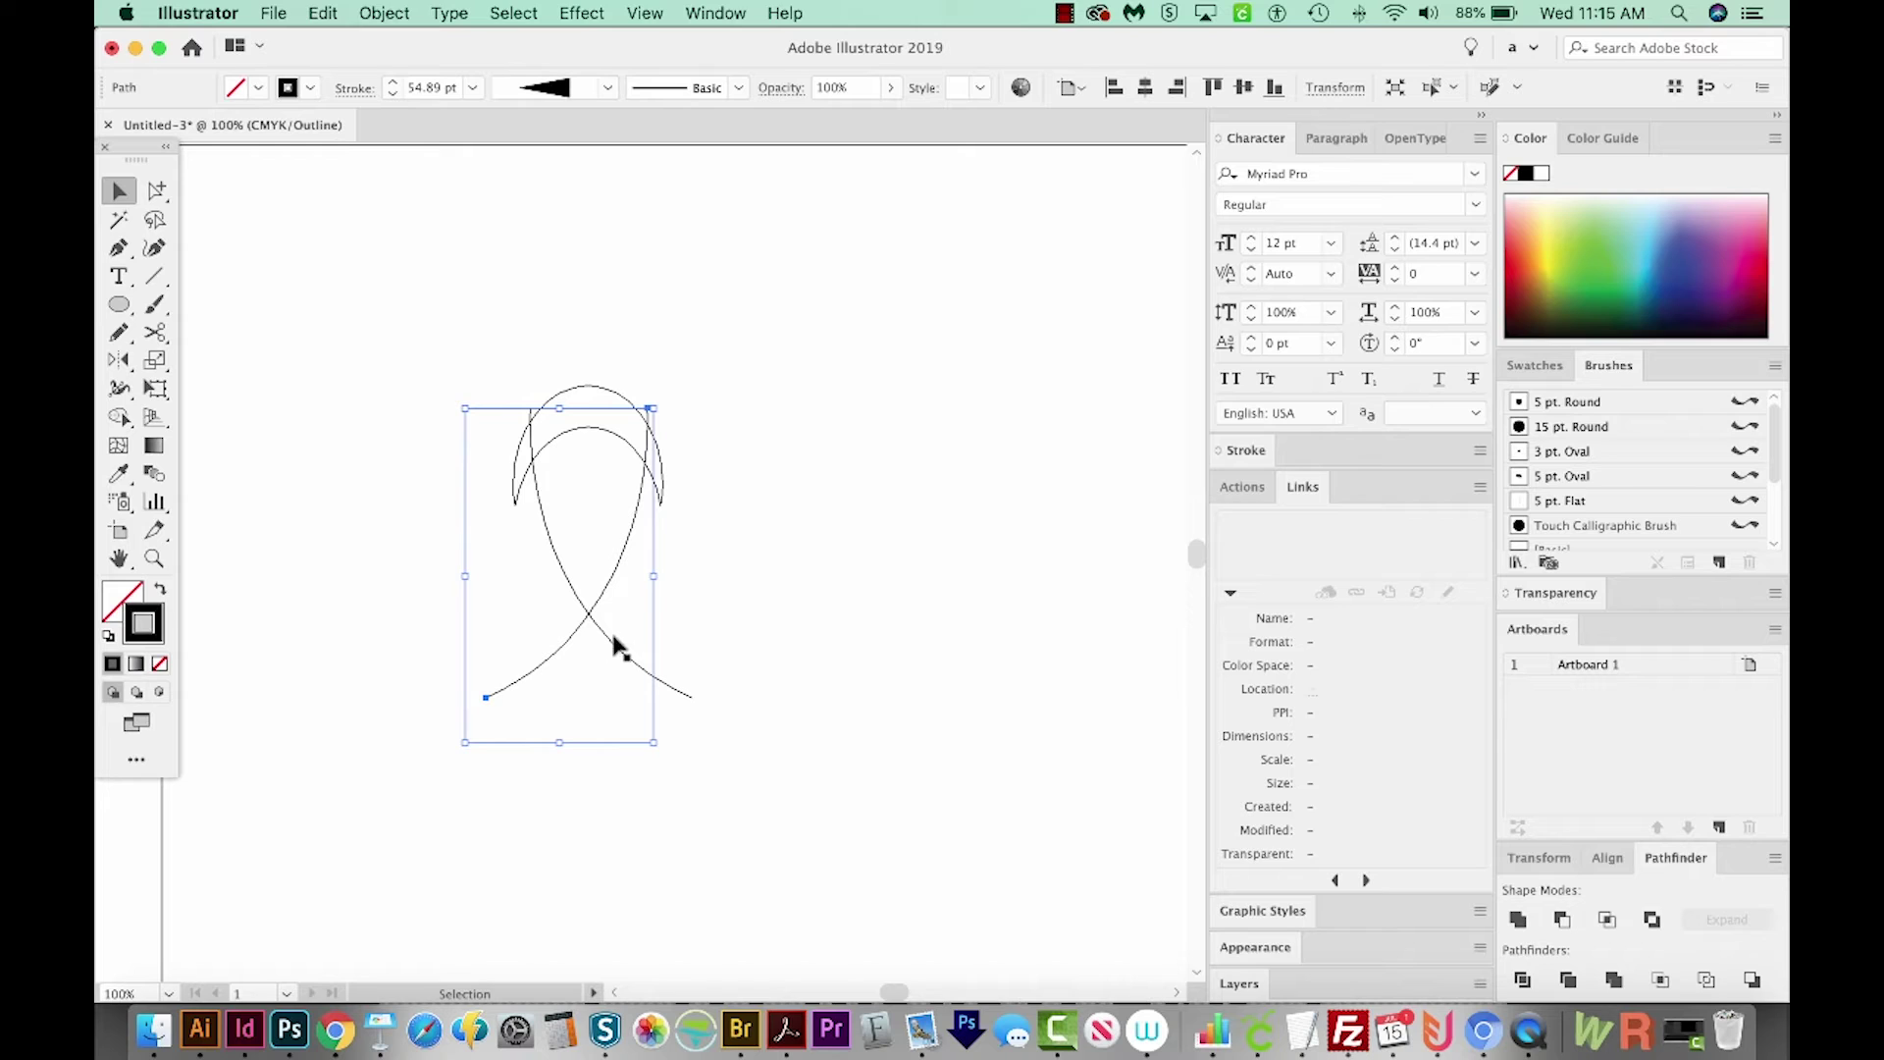
# - Expand both ribbon strand strokes into filled shapes with Object > Expand Appearance
pyautogui.press('a')
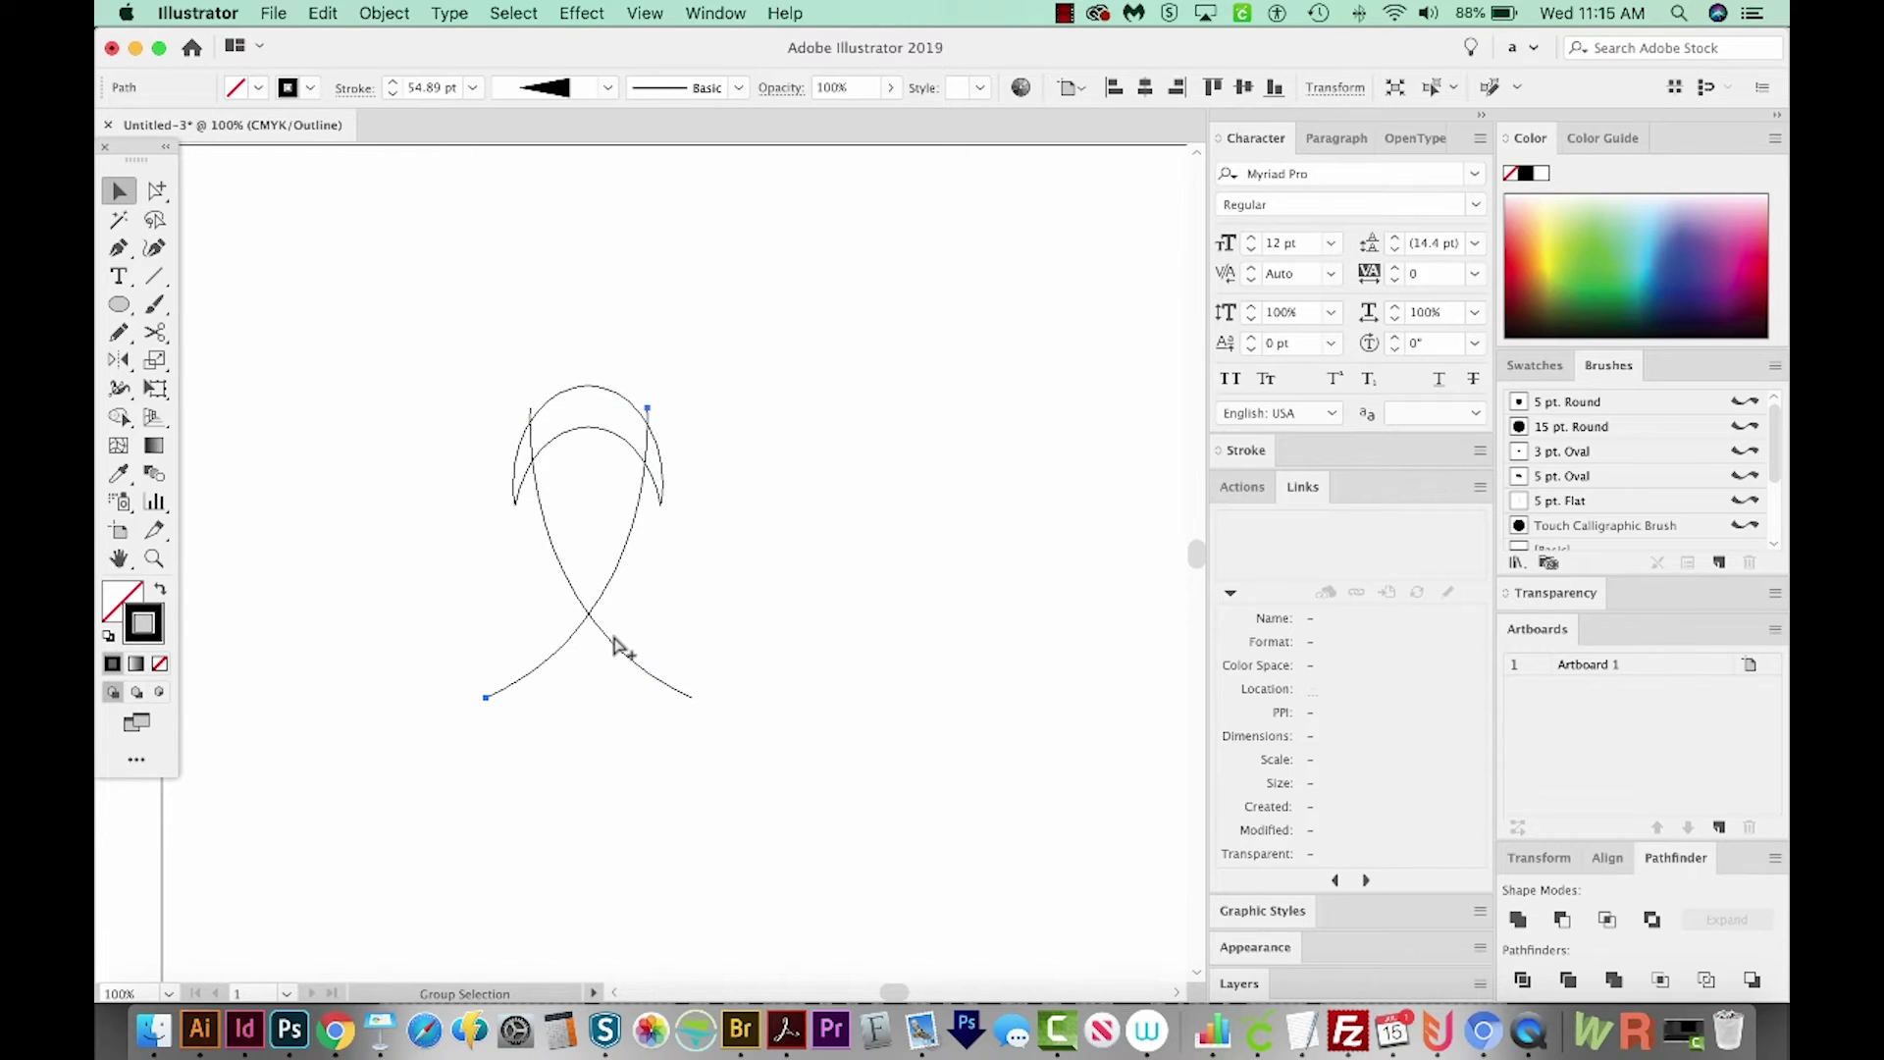
pyautogui.press('super+y')
pyautogui.press('v')
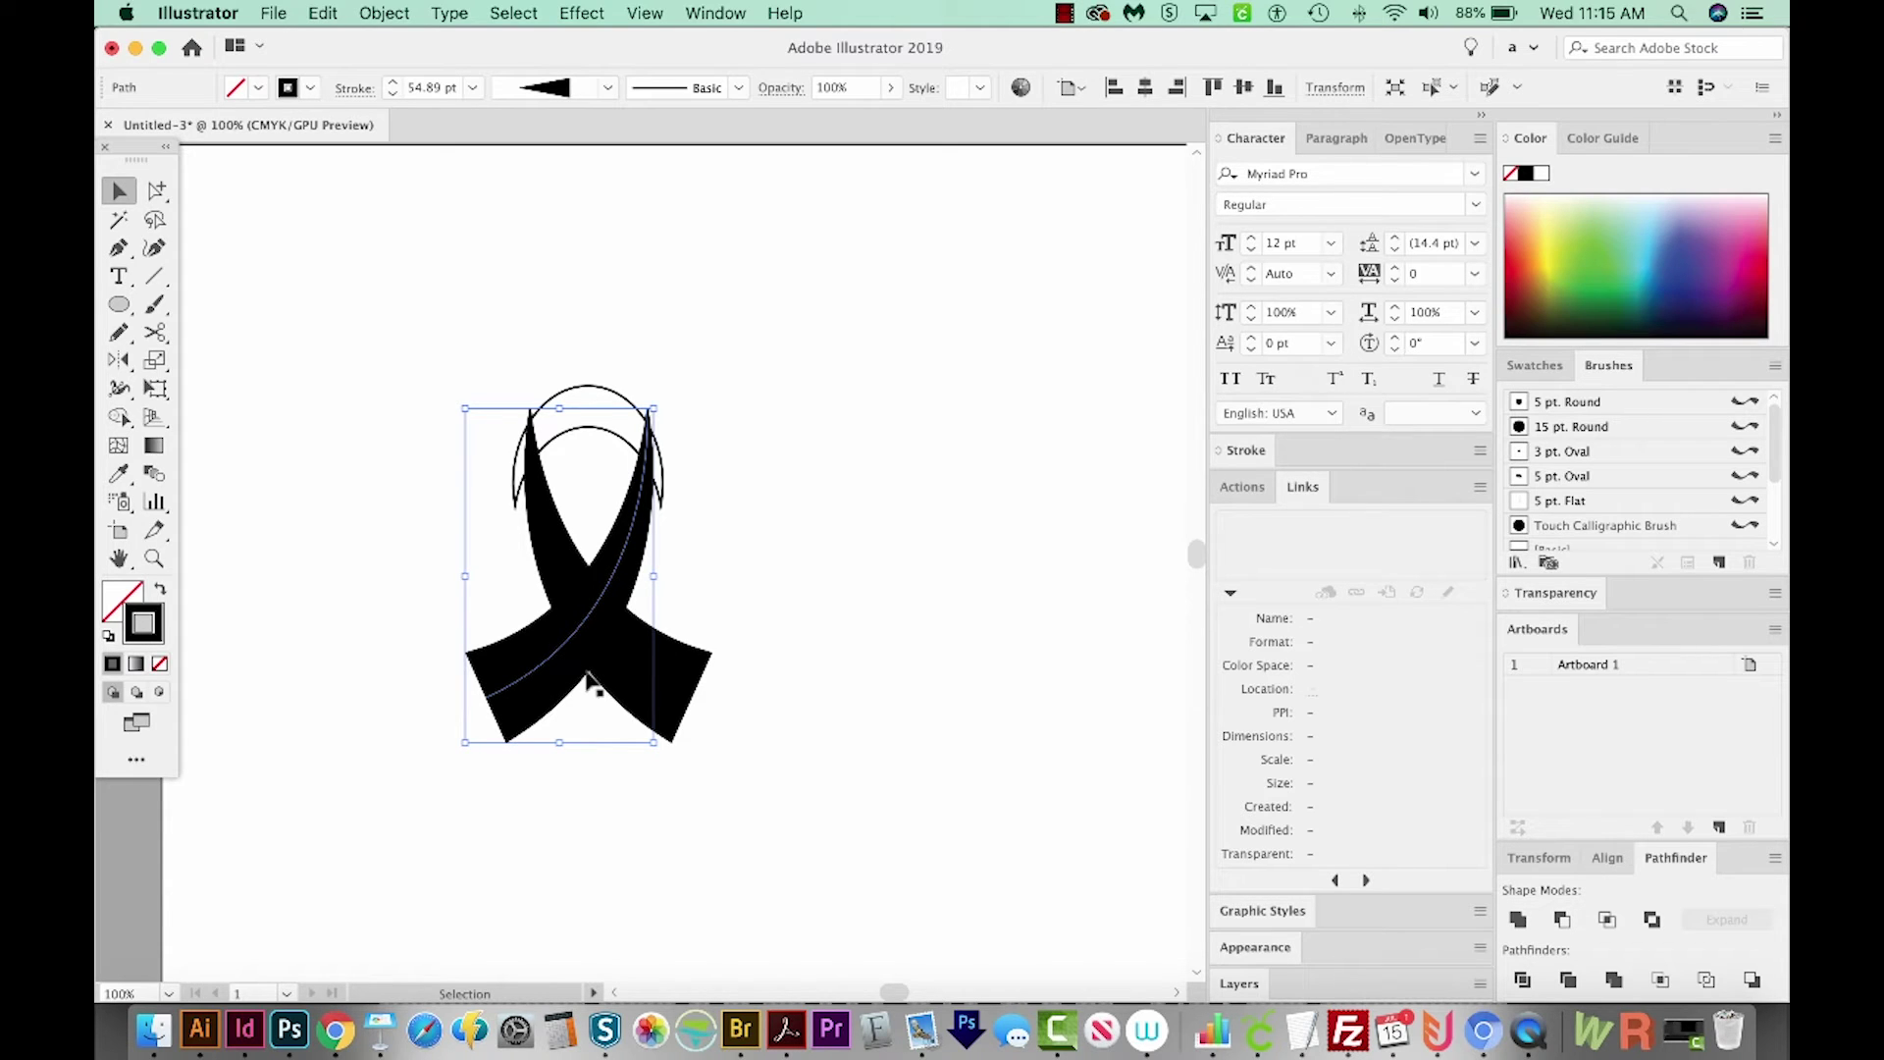
pyautogui.keyDown('shift'); pyautogui.click(672, 684); pyautogui.keyUp('shift')
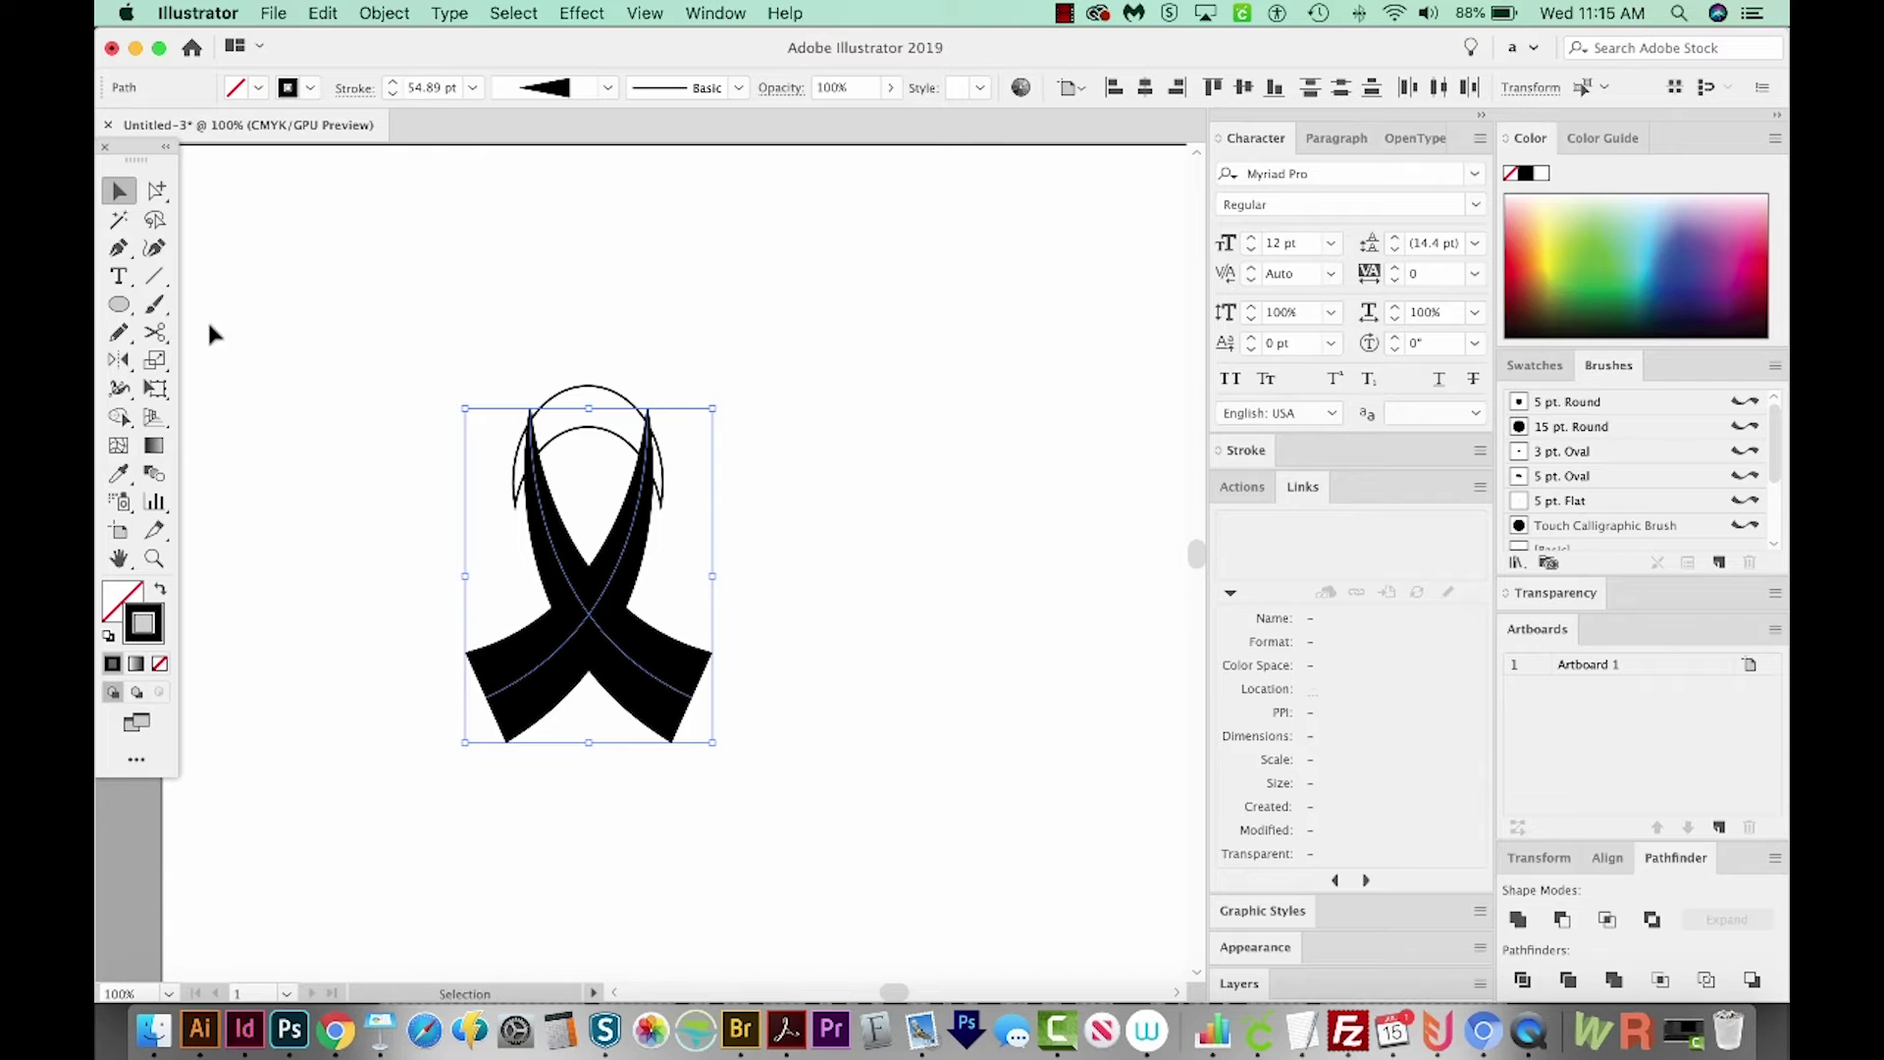
pyautogui.click(382, 12)
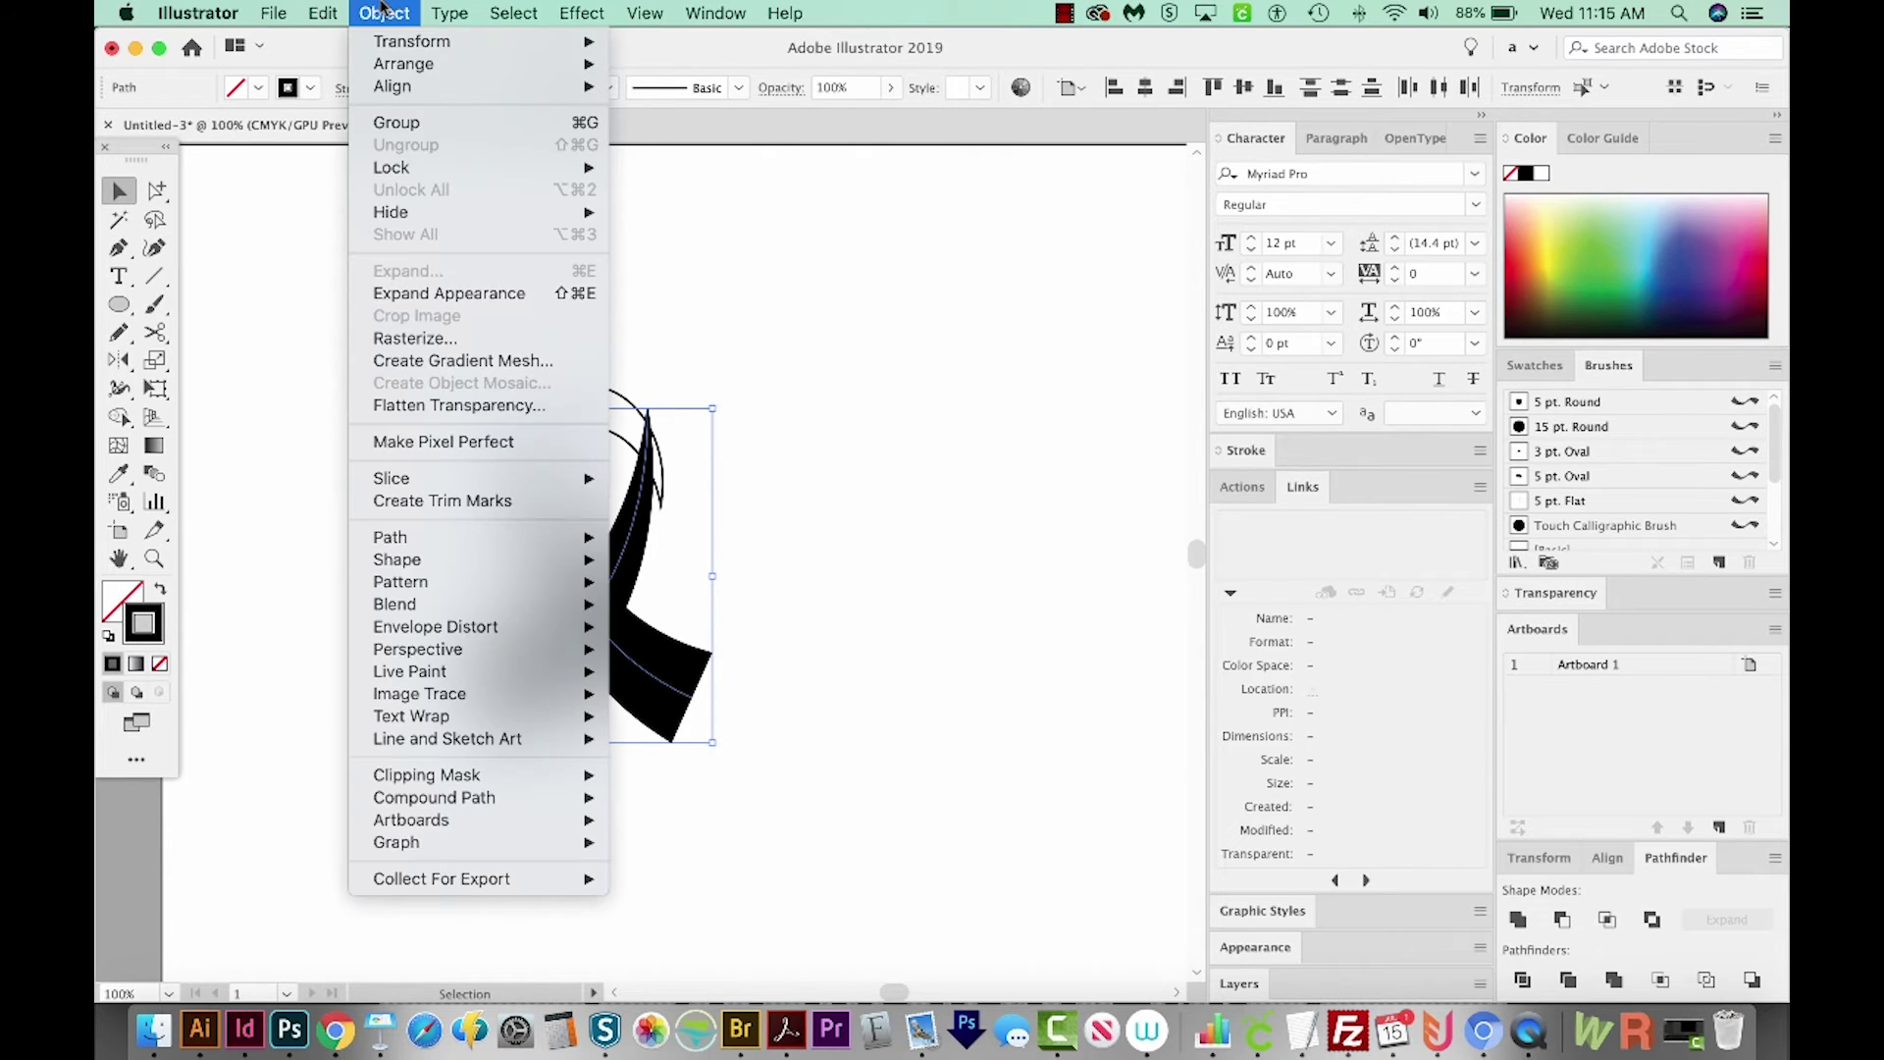
pyautogui.click(410, 291)
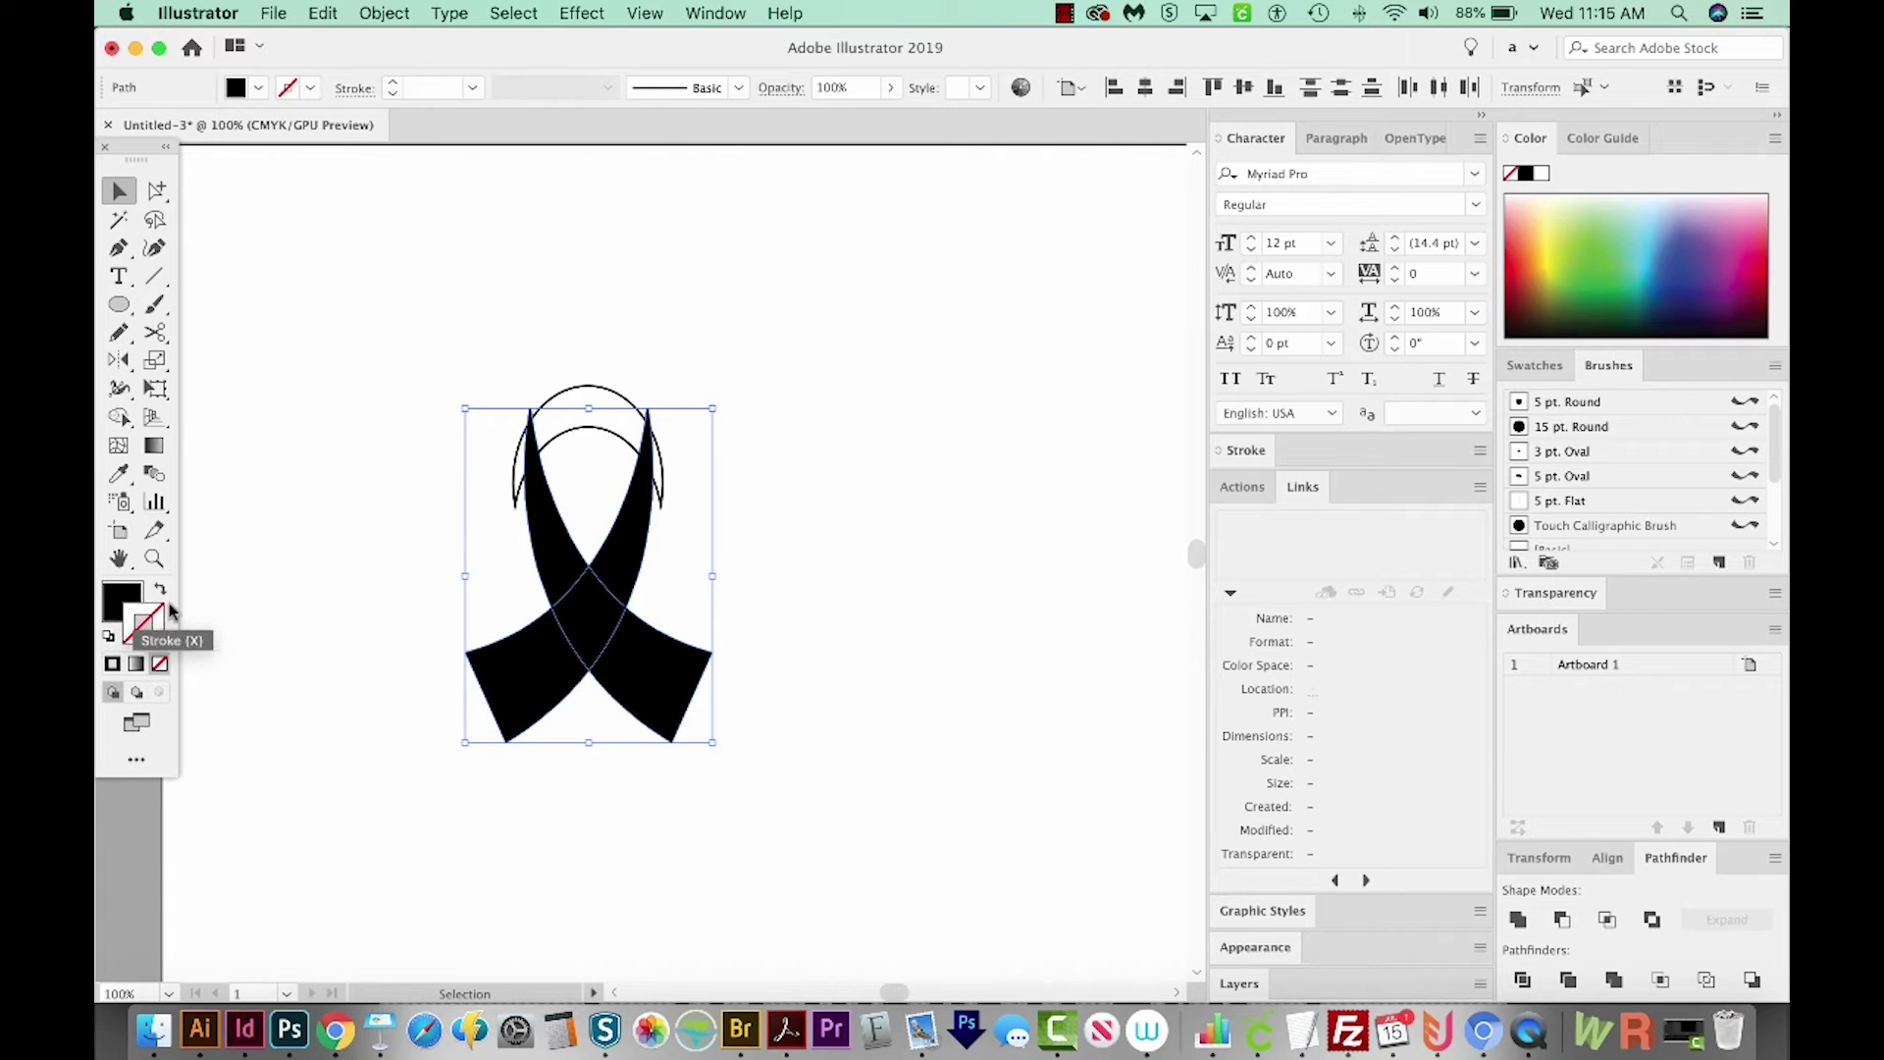
# - Check the expanded strands in Outline view and select only the crossing strand
pyautogui.press('a')
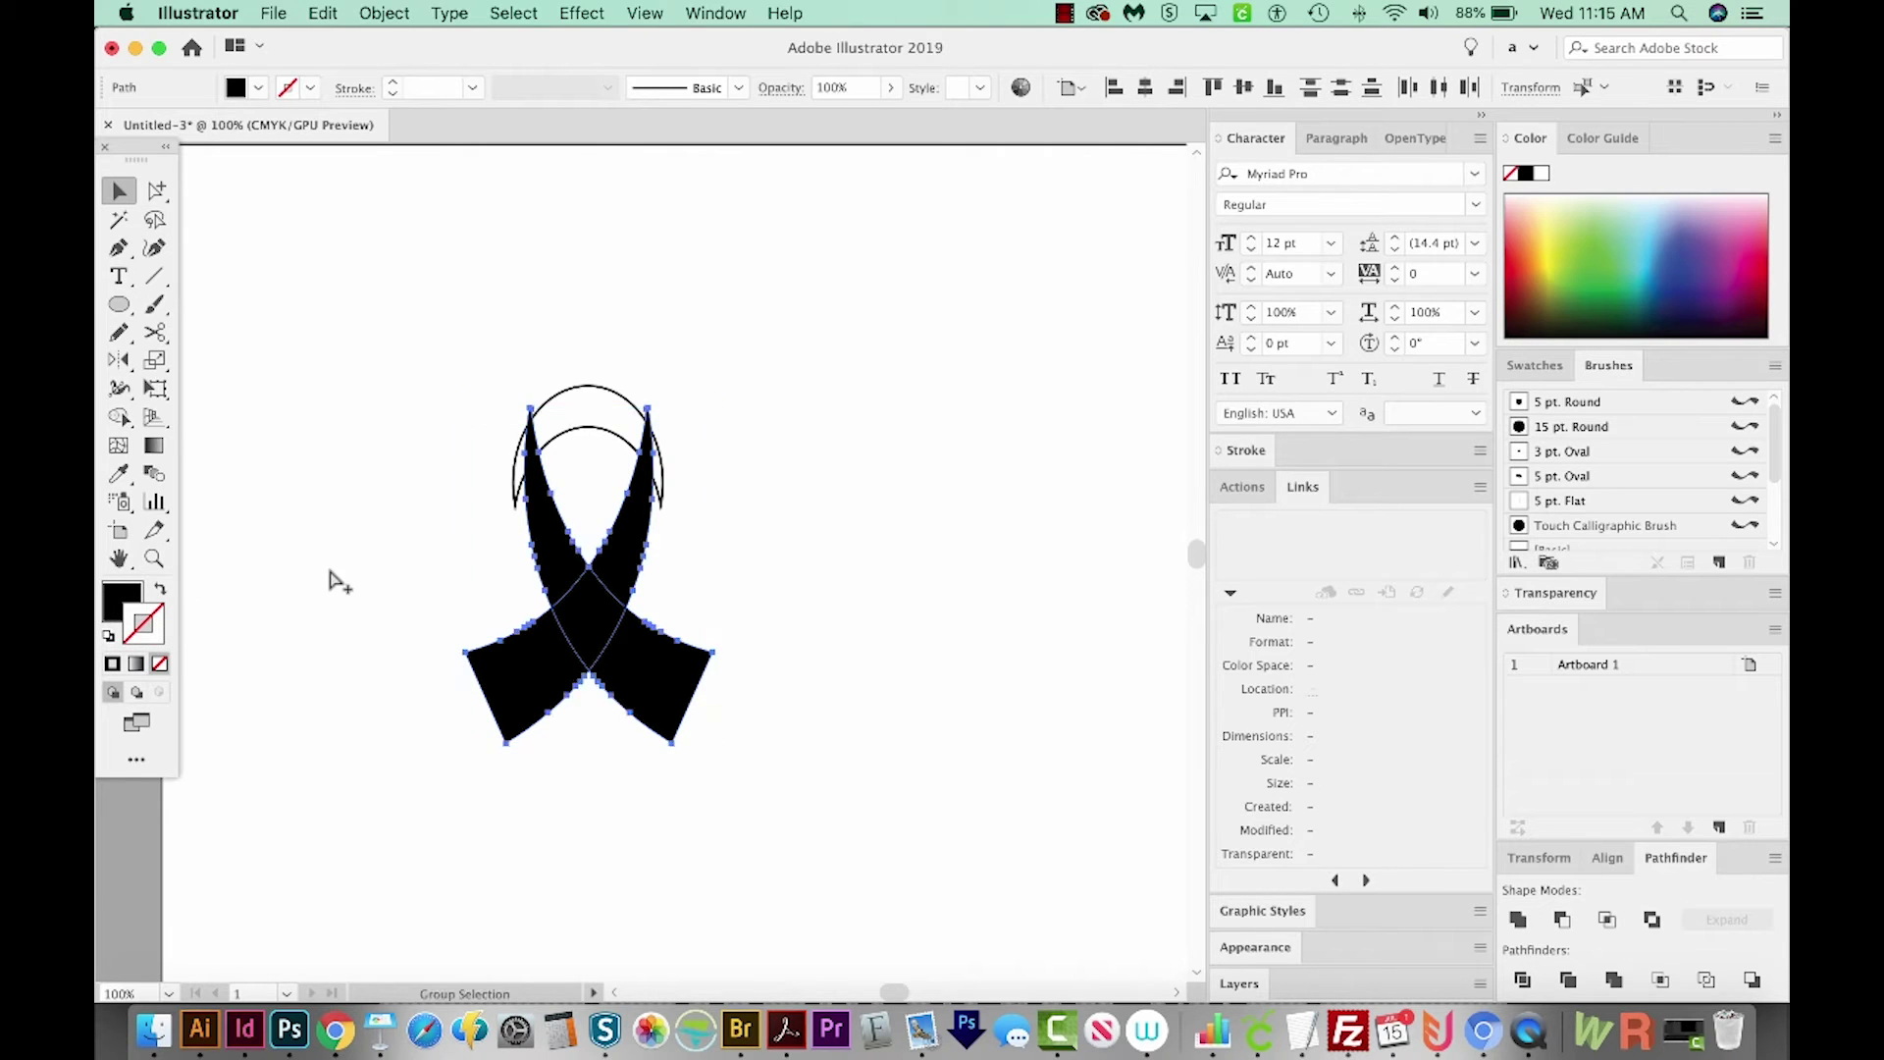
pyautogui.press('super+y')
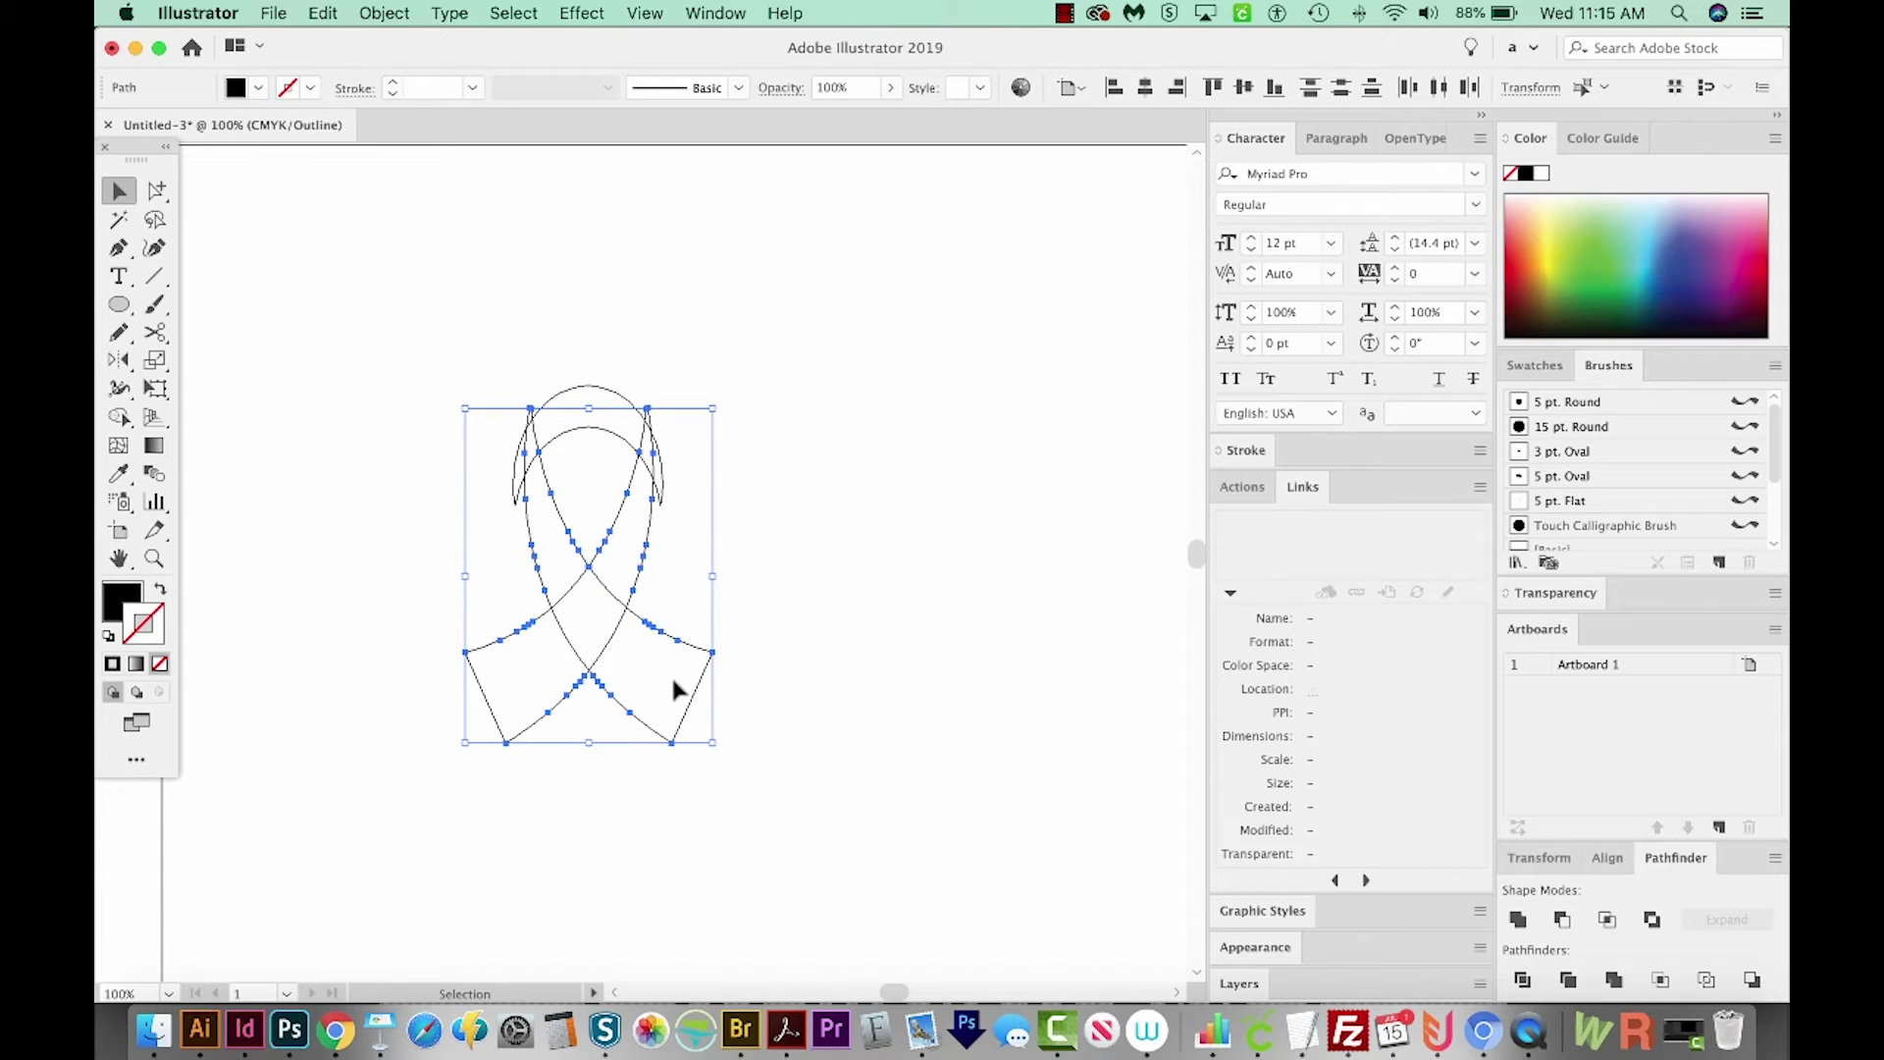
pyautogui.click(660, 643)
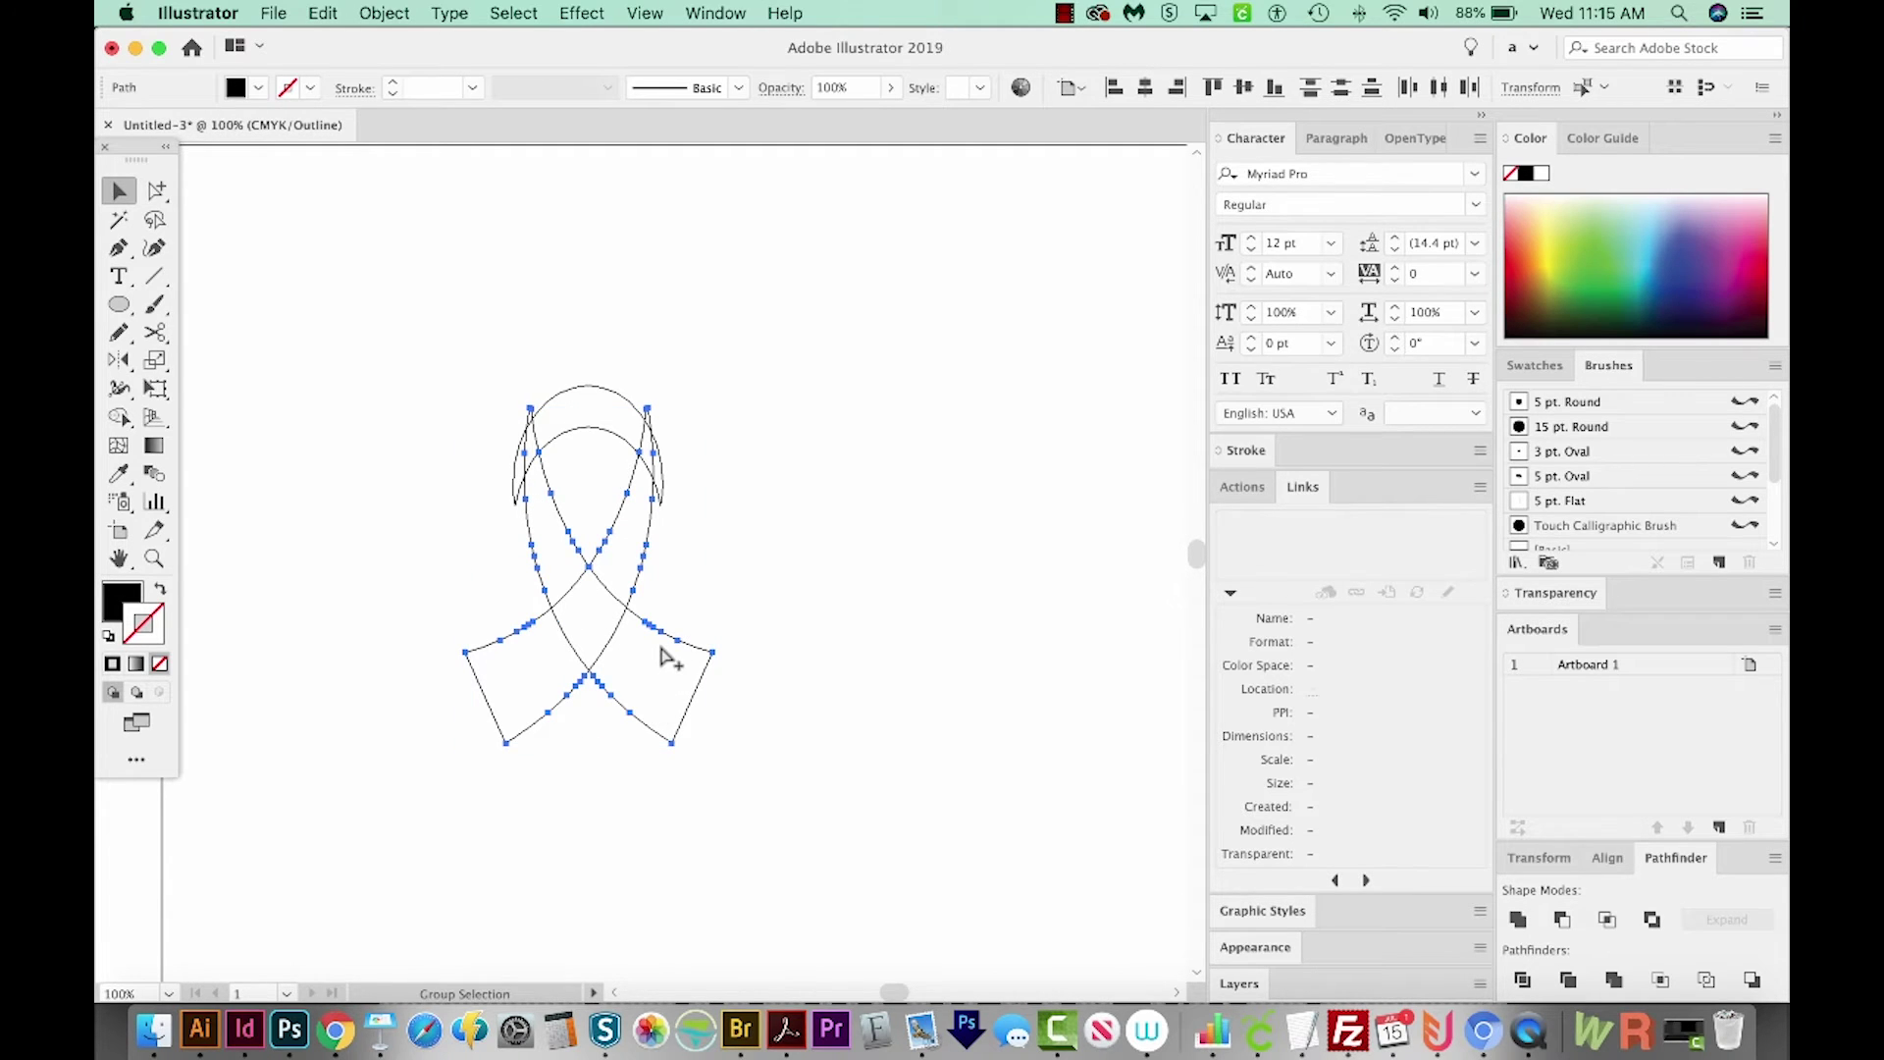
pyautogui.press('super+y')
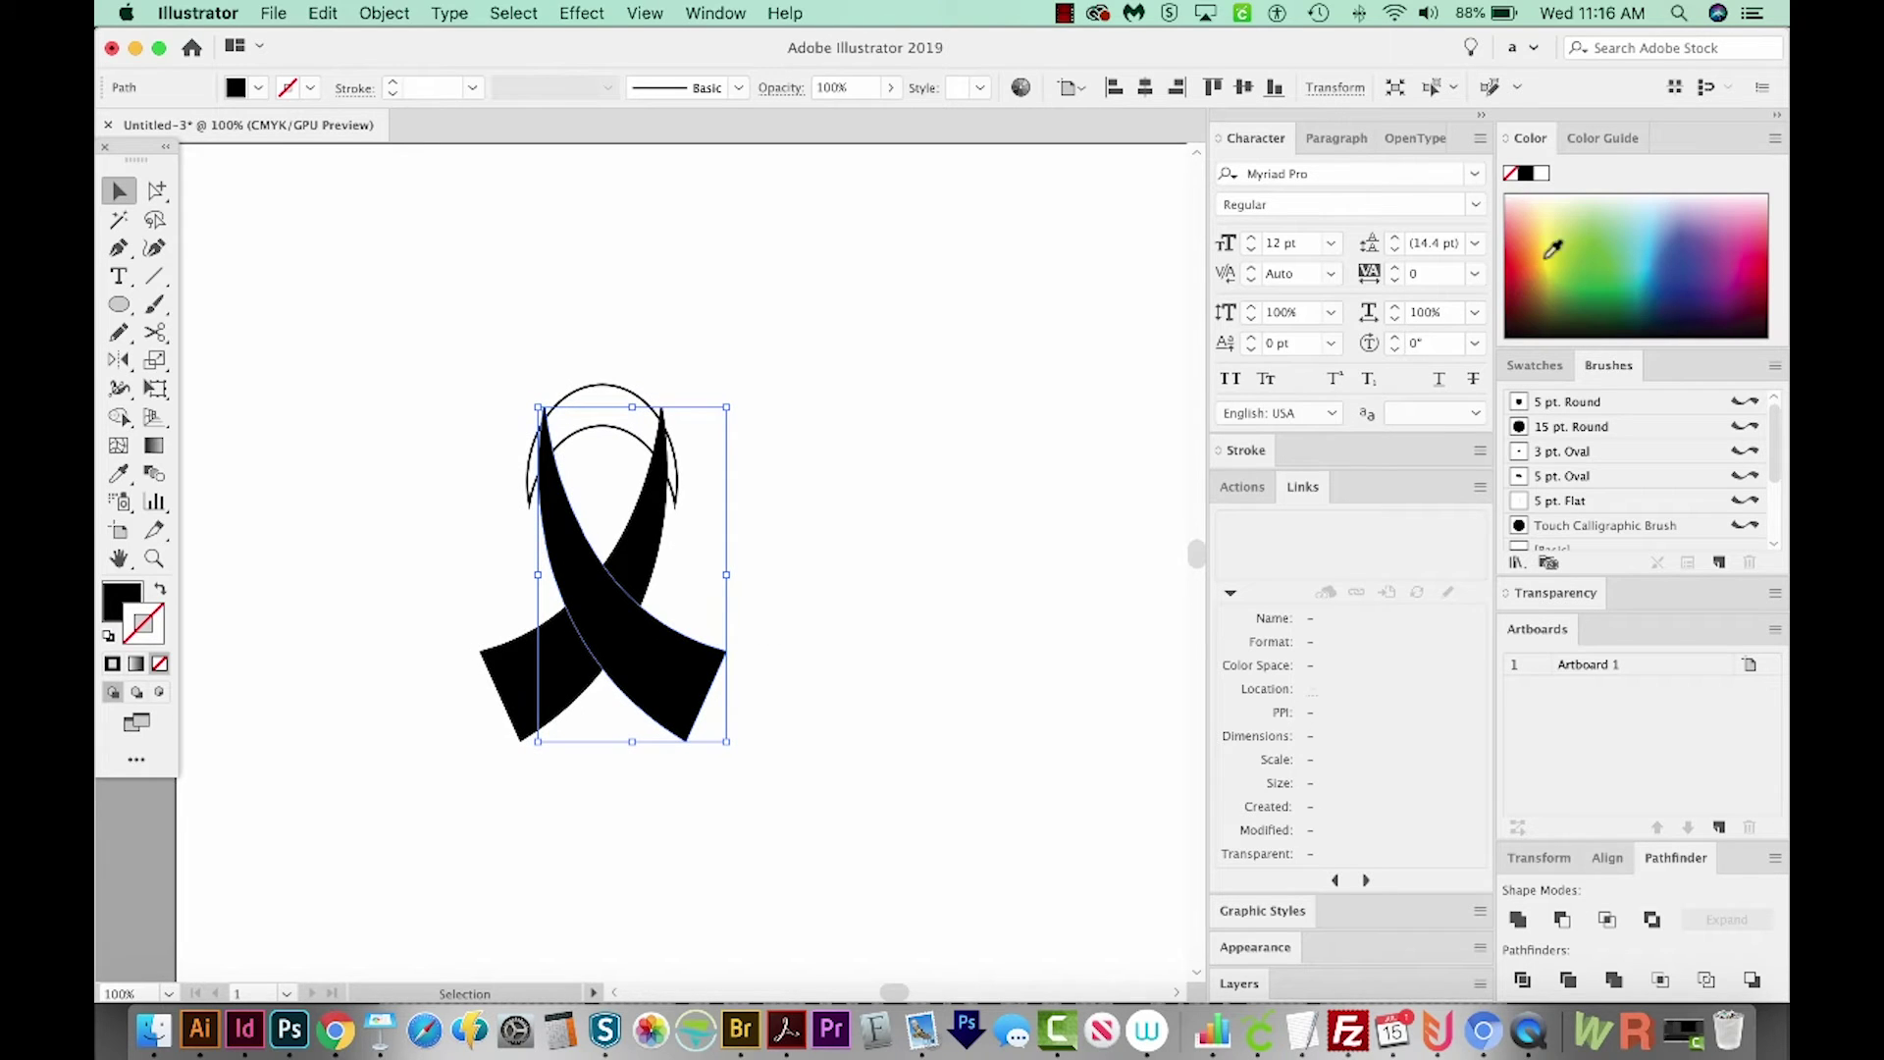
# - Give the crossing strand a light green fill with no stroke and bring it to the front
pyautogui.click(1596, 231)
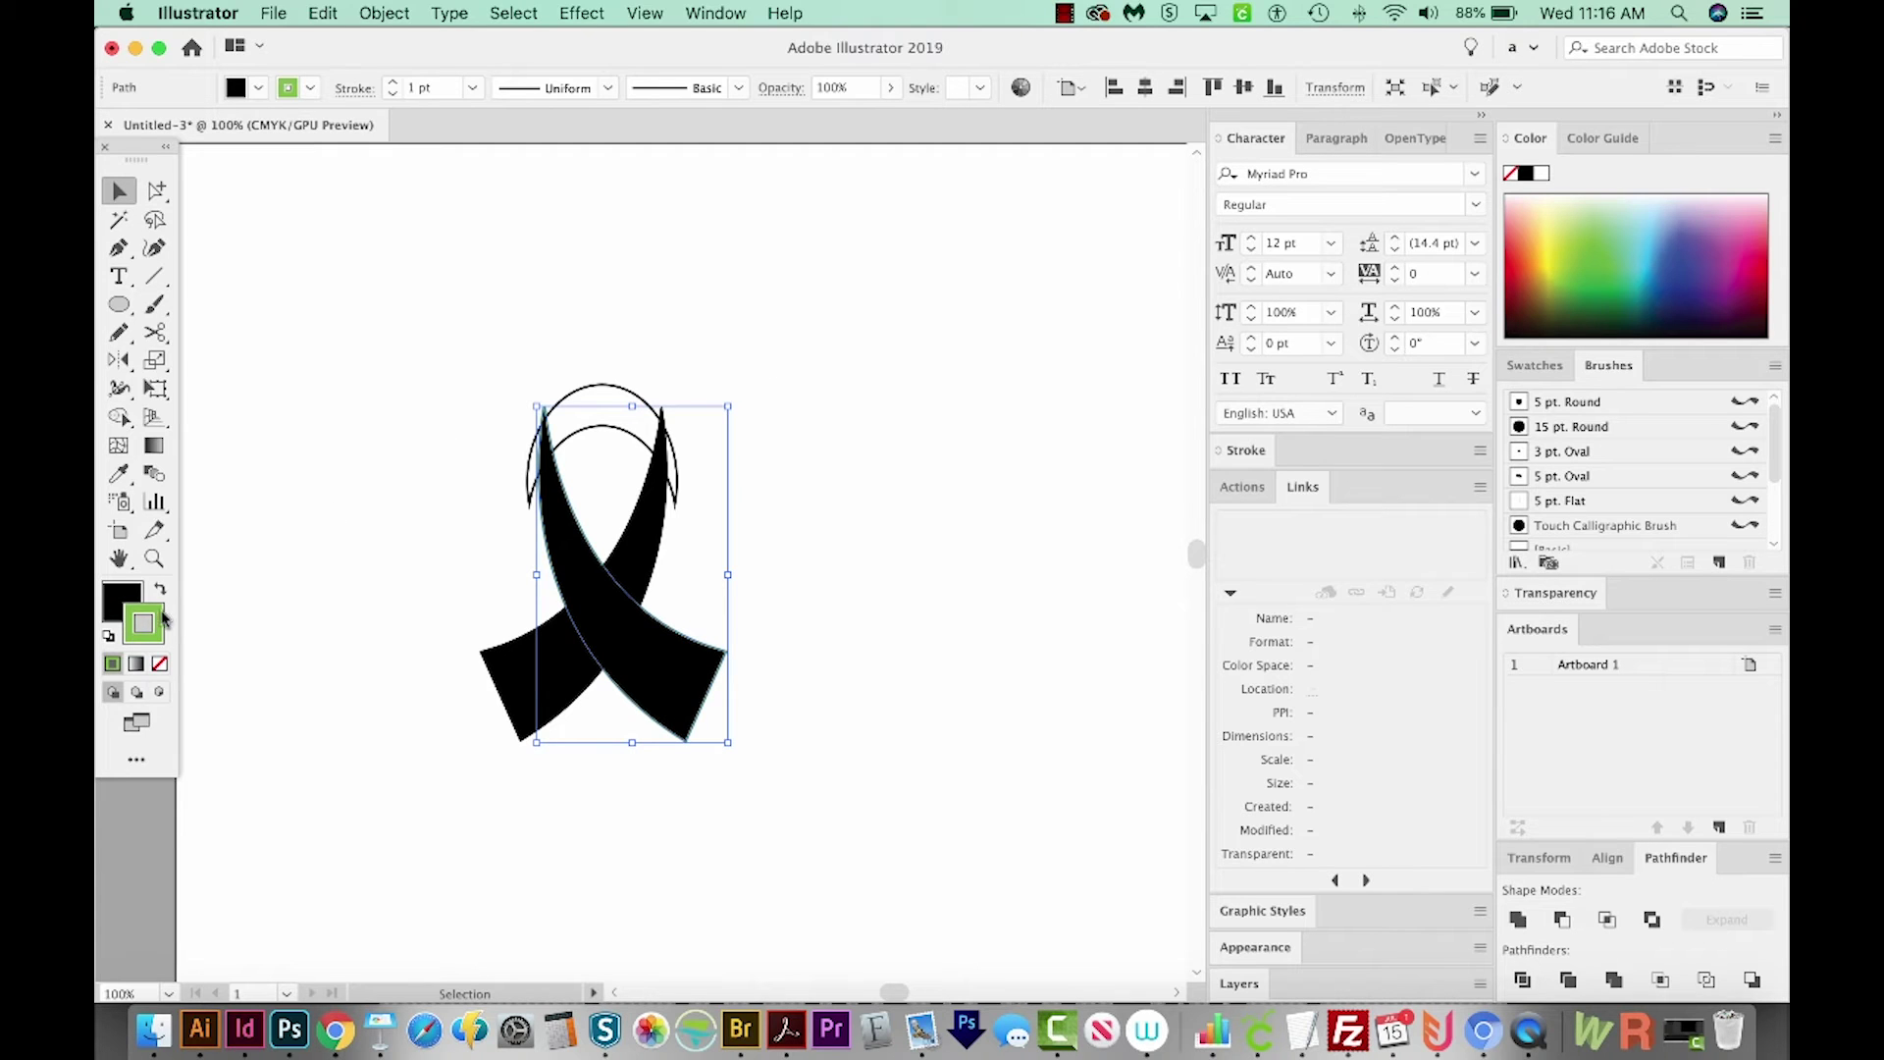
pyautogui.press('/')
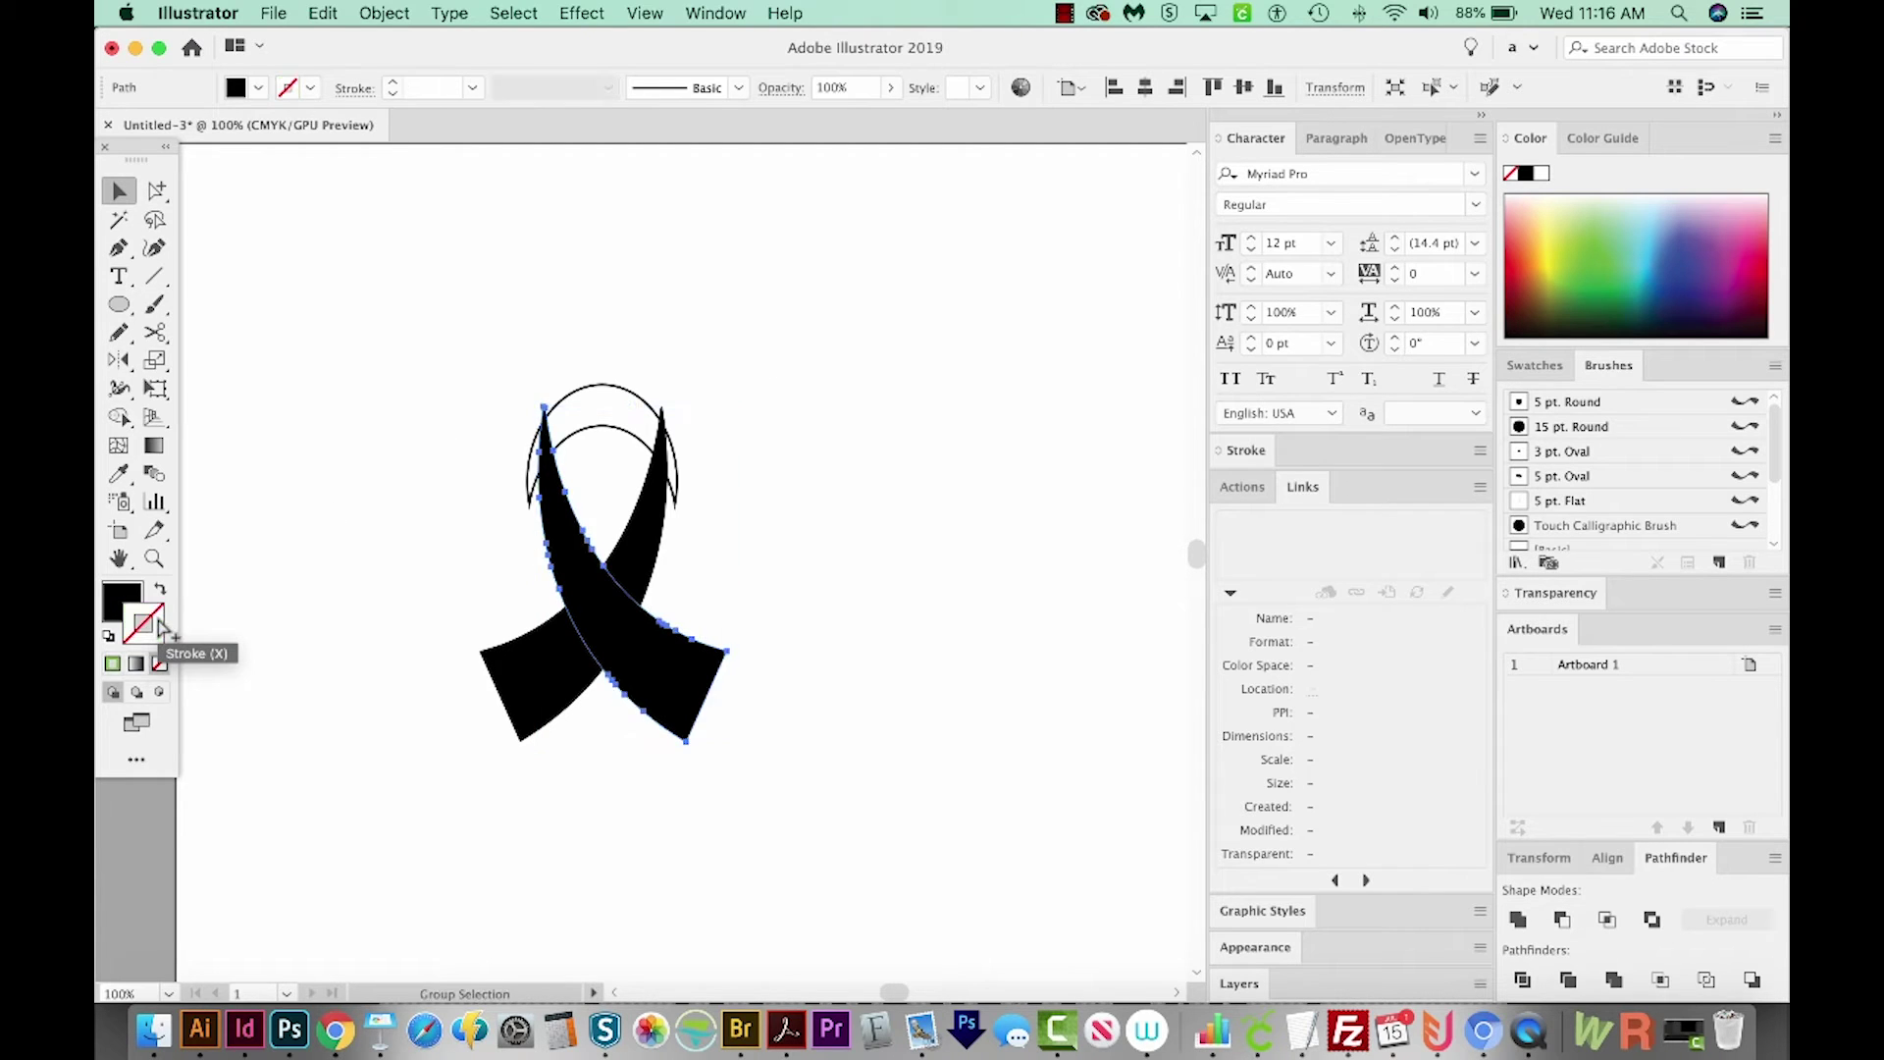
pyautogui.press('x')
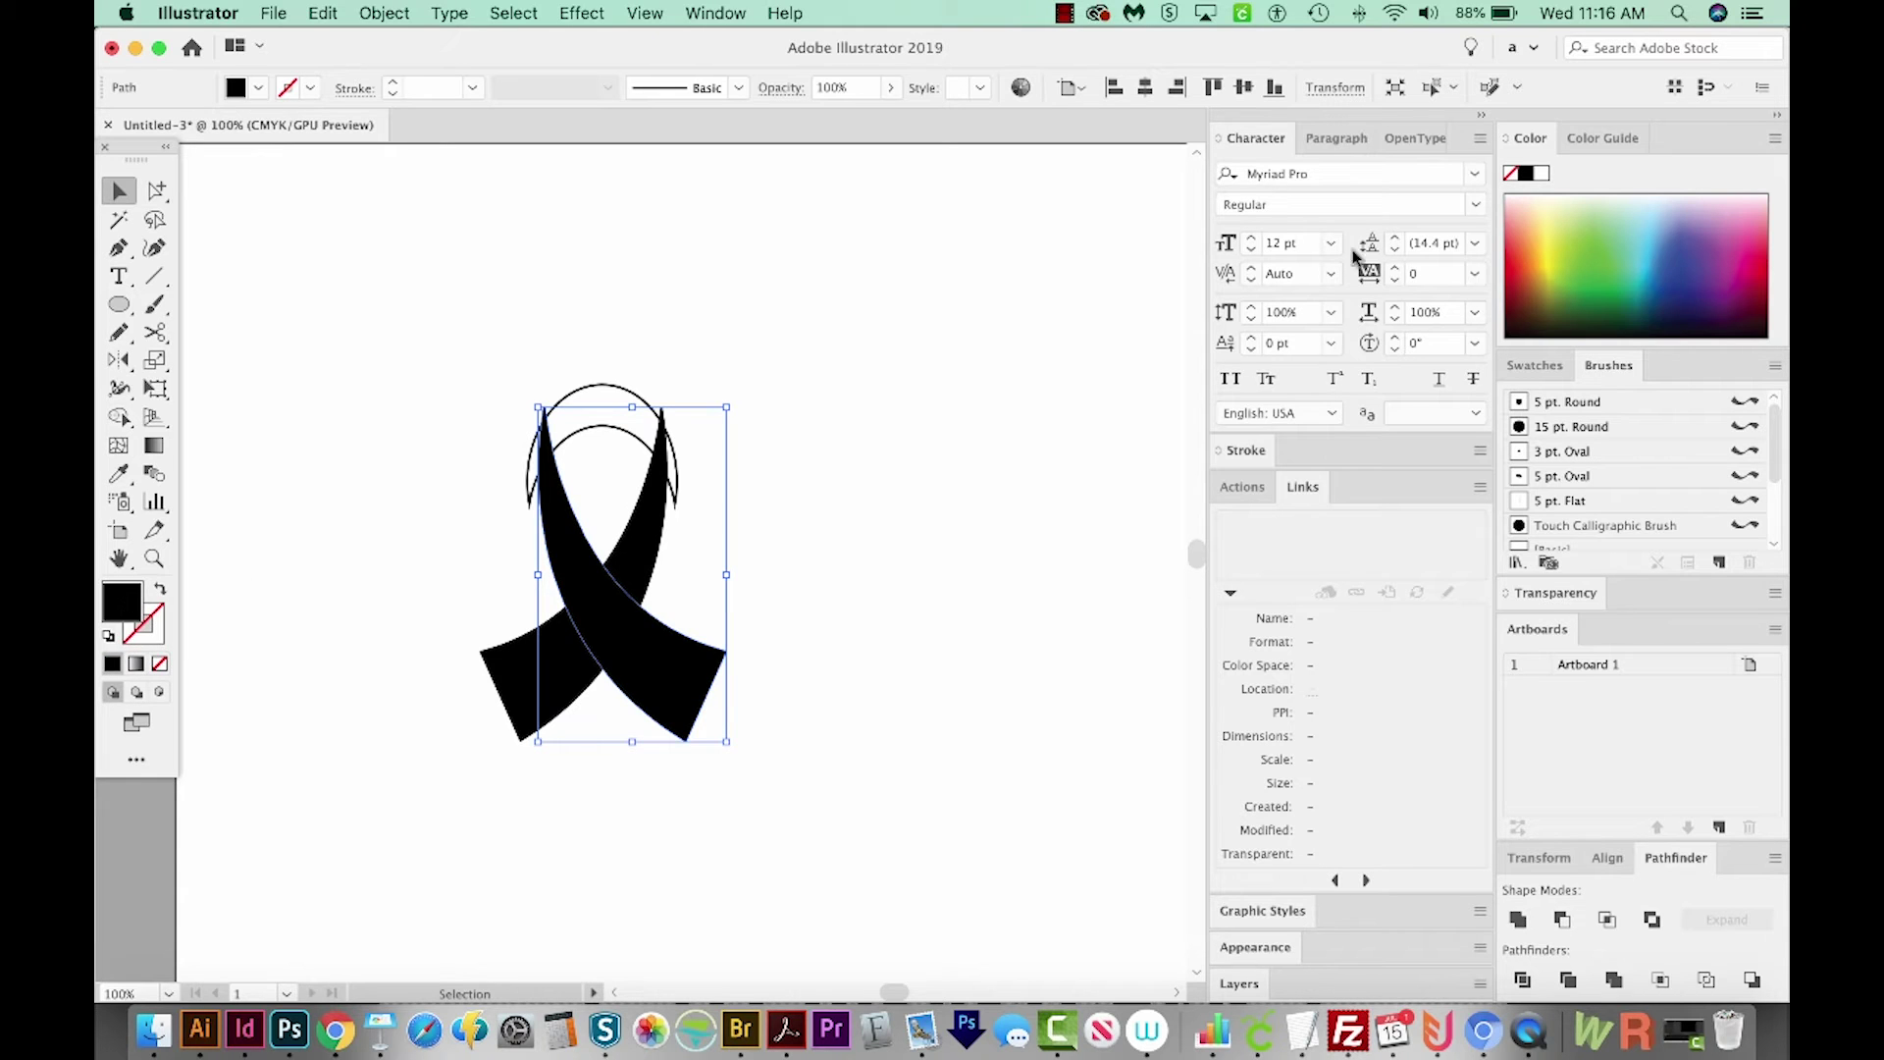
pyautogui.click(1605, 227)
pyautogui.click(1598, 229)
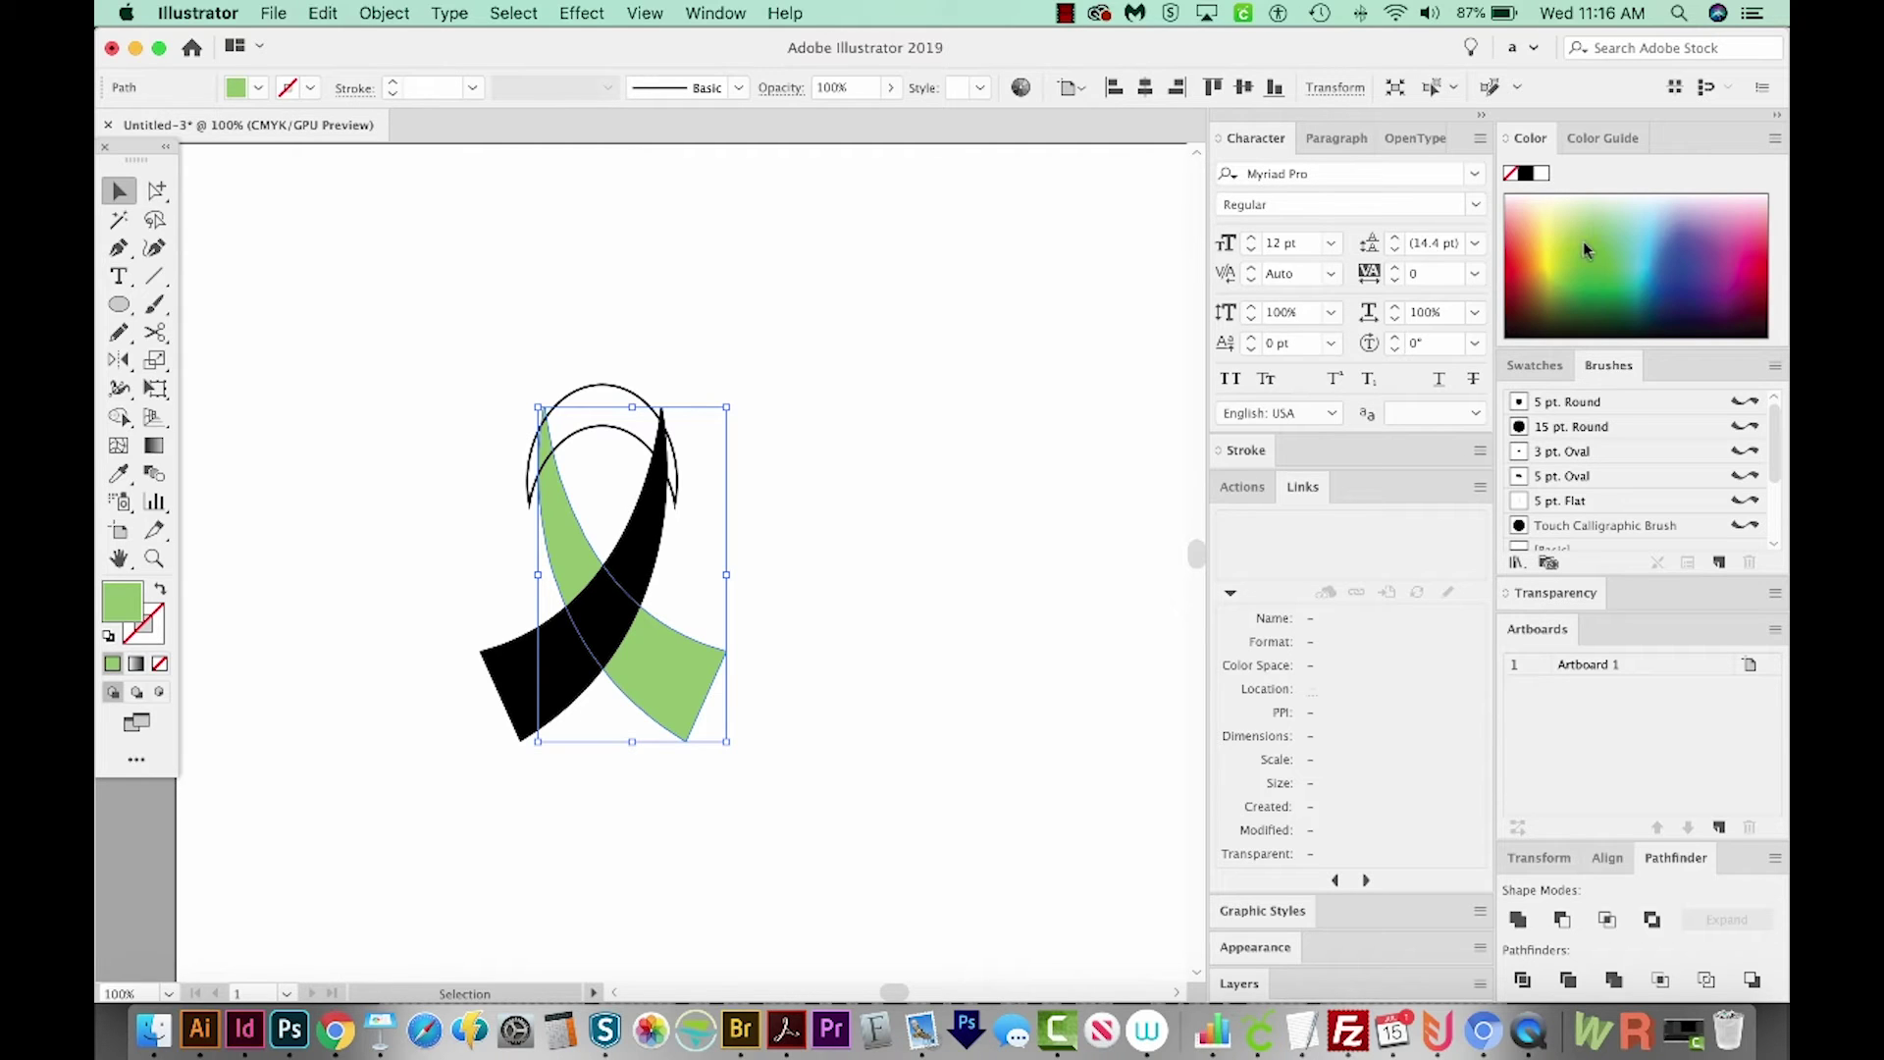
pyautogui.press('shift+super+bracketright')
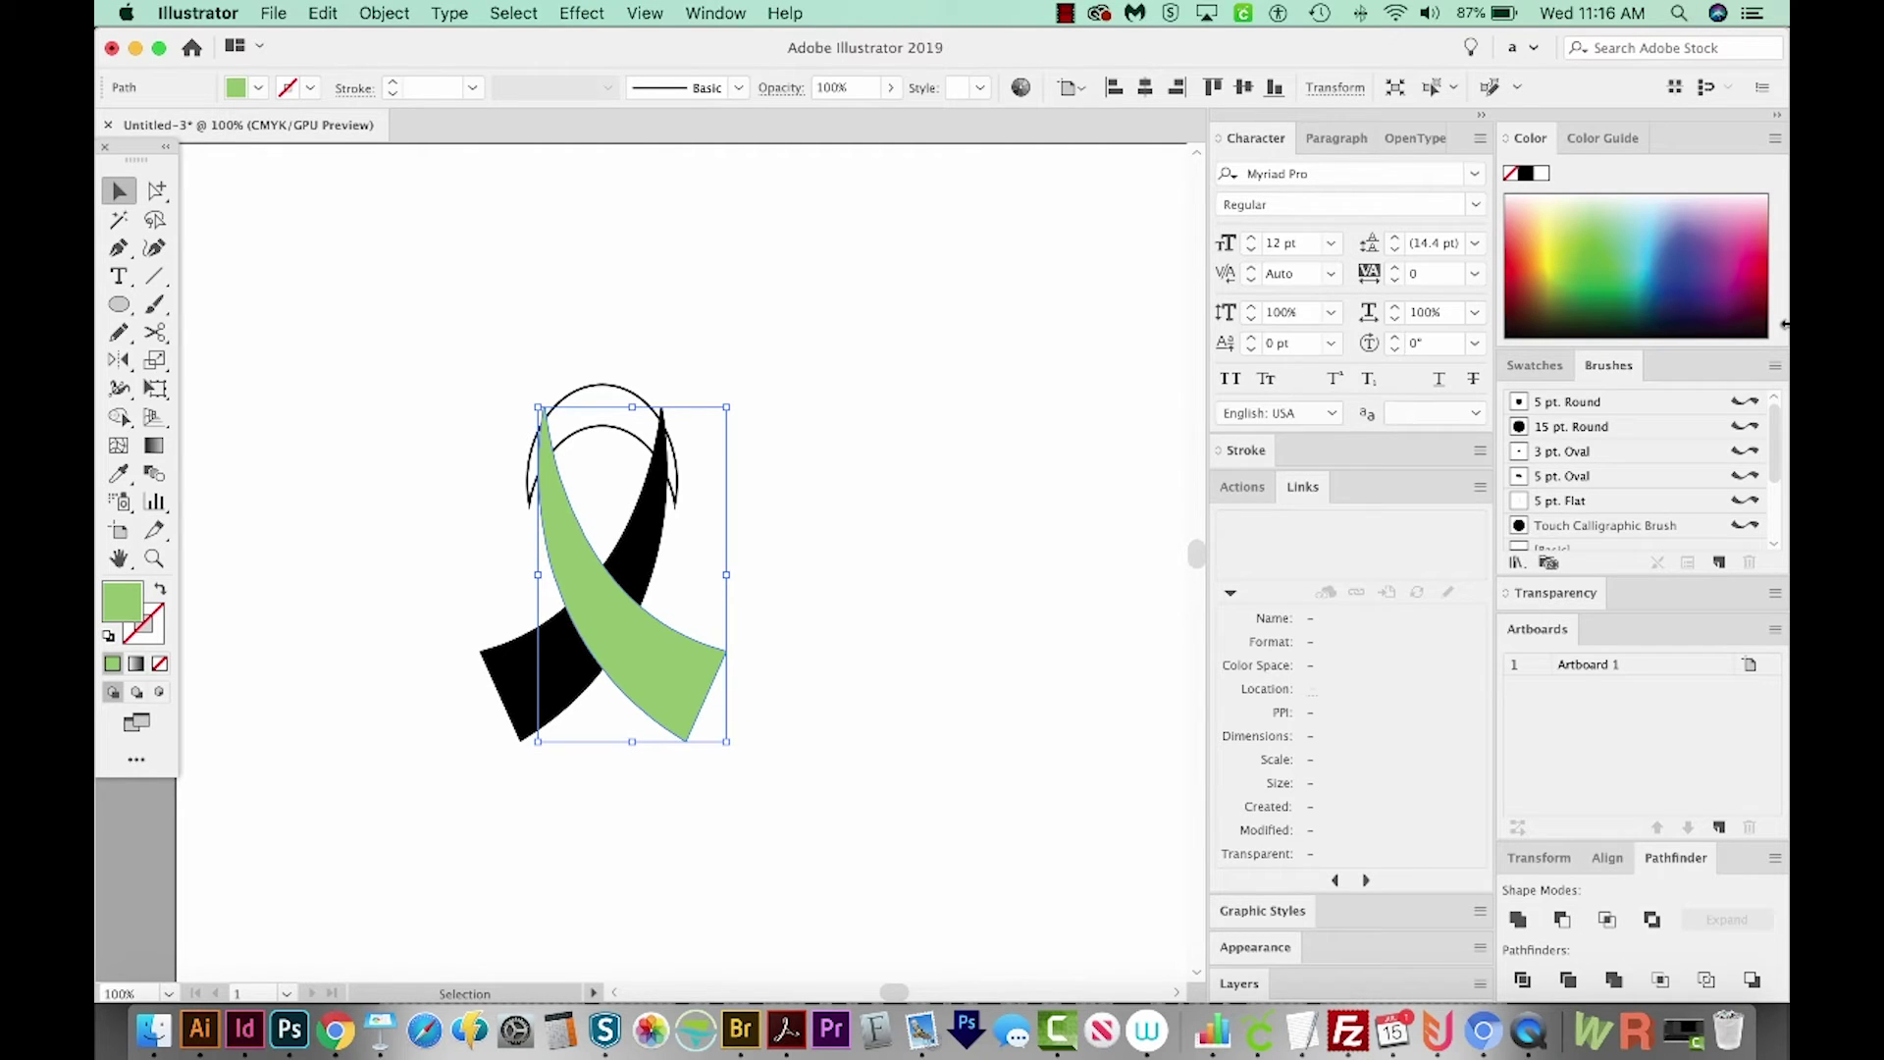
pyautogui.click(695, 545)
# - Select the black ribbon strand and sample the green fill onto it with the Eyedropper
pyautogui.click(643, 549)
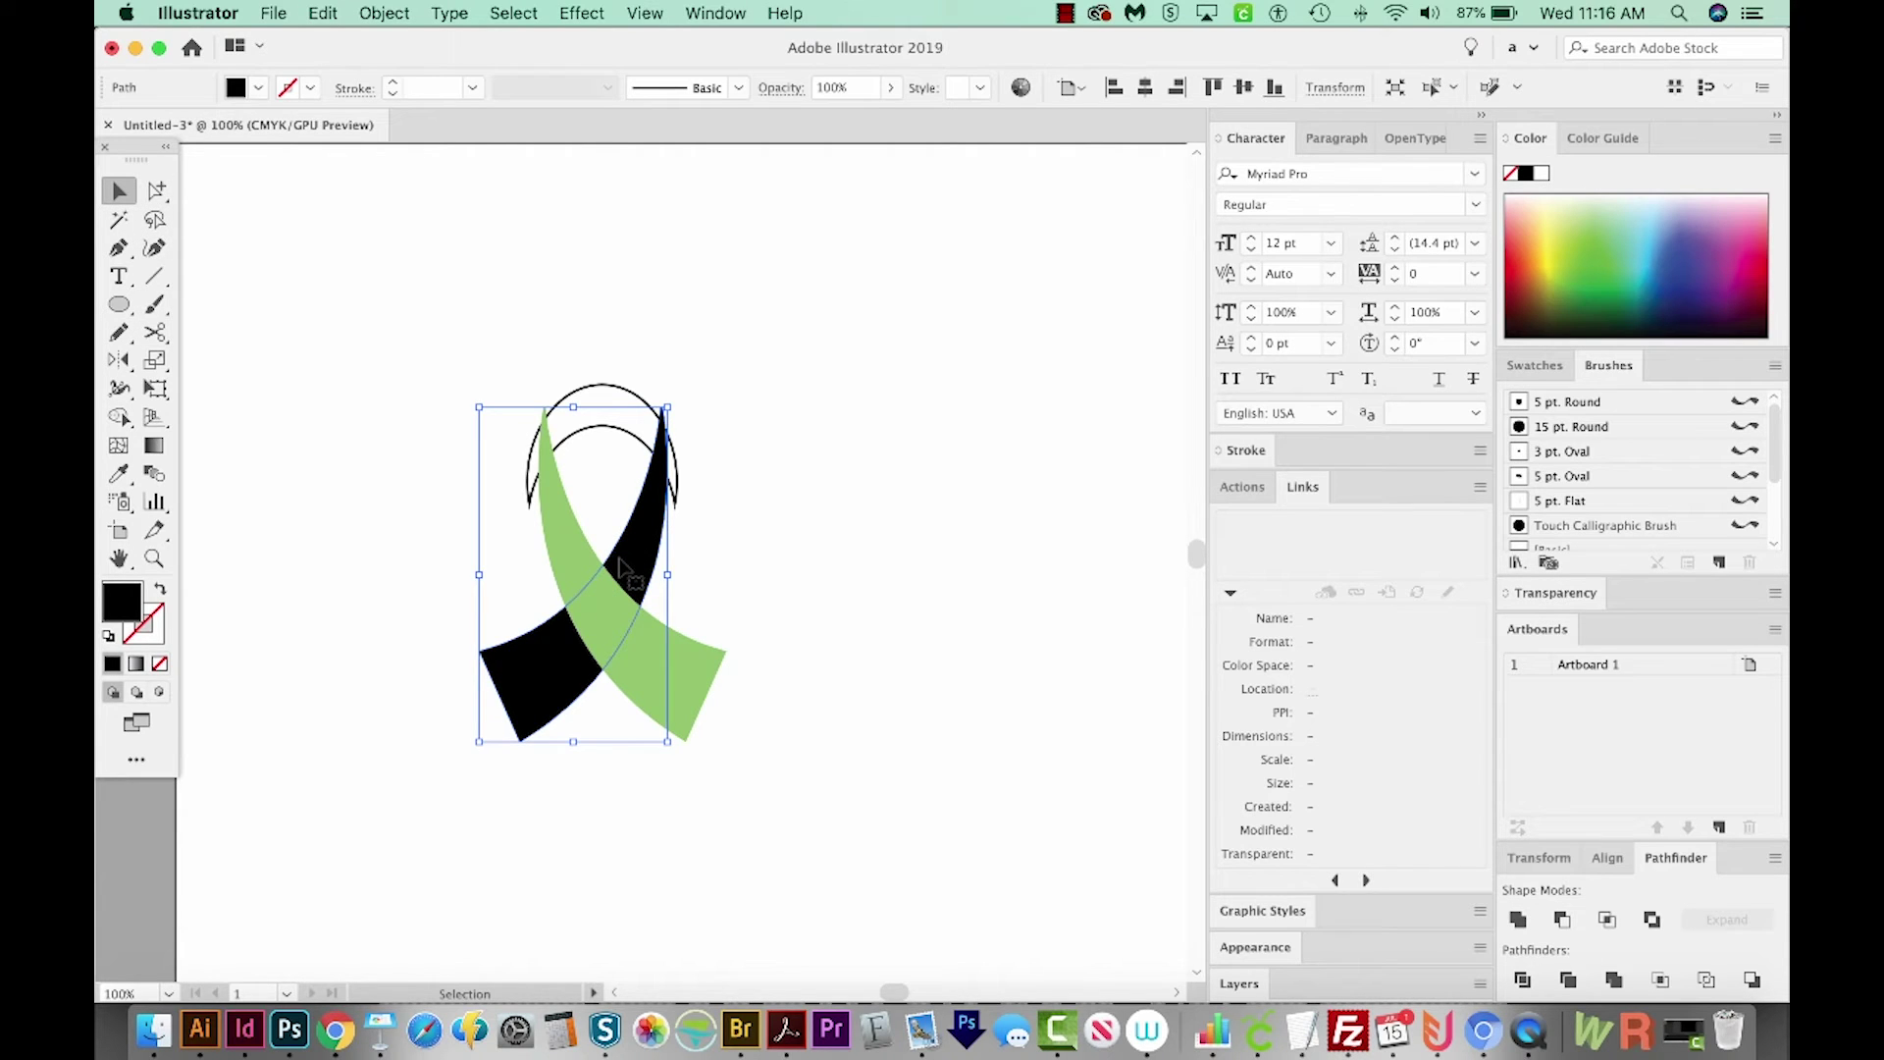
pyautogui.press('i')
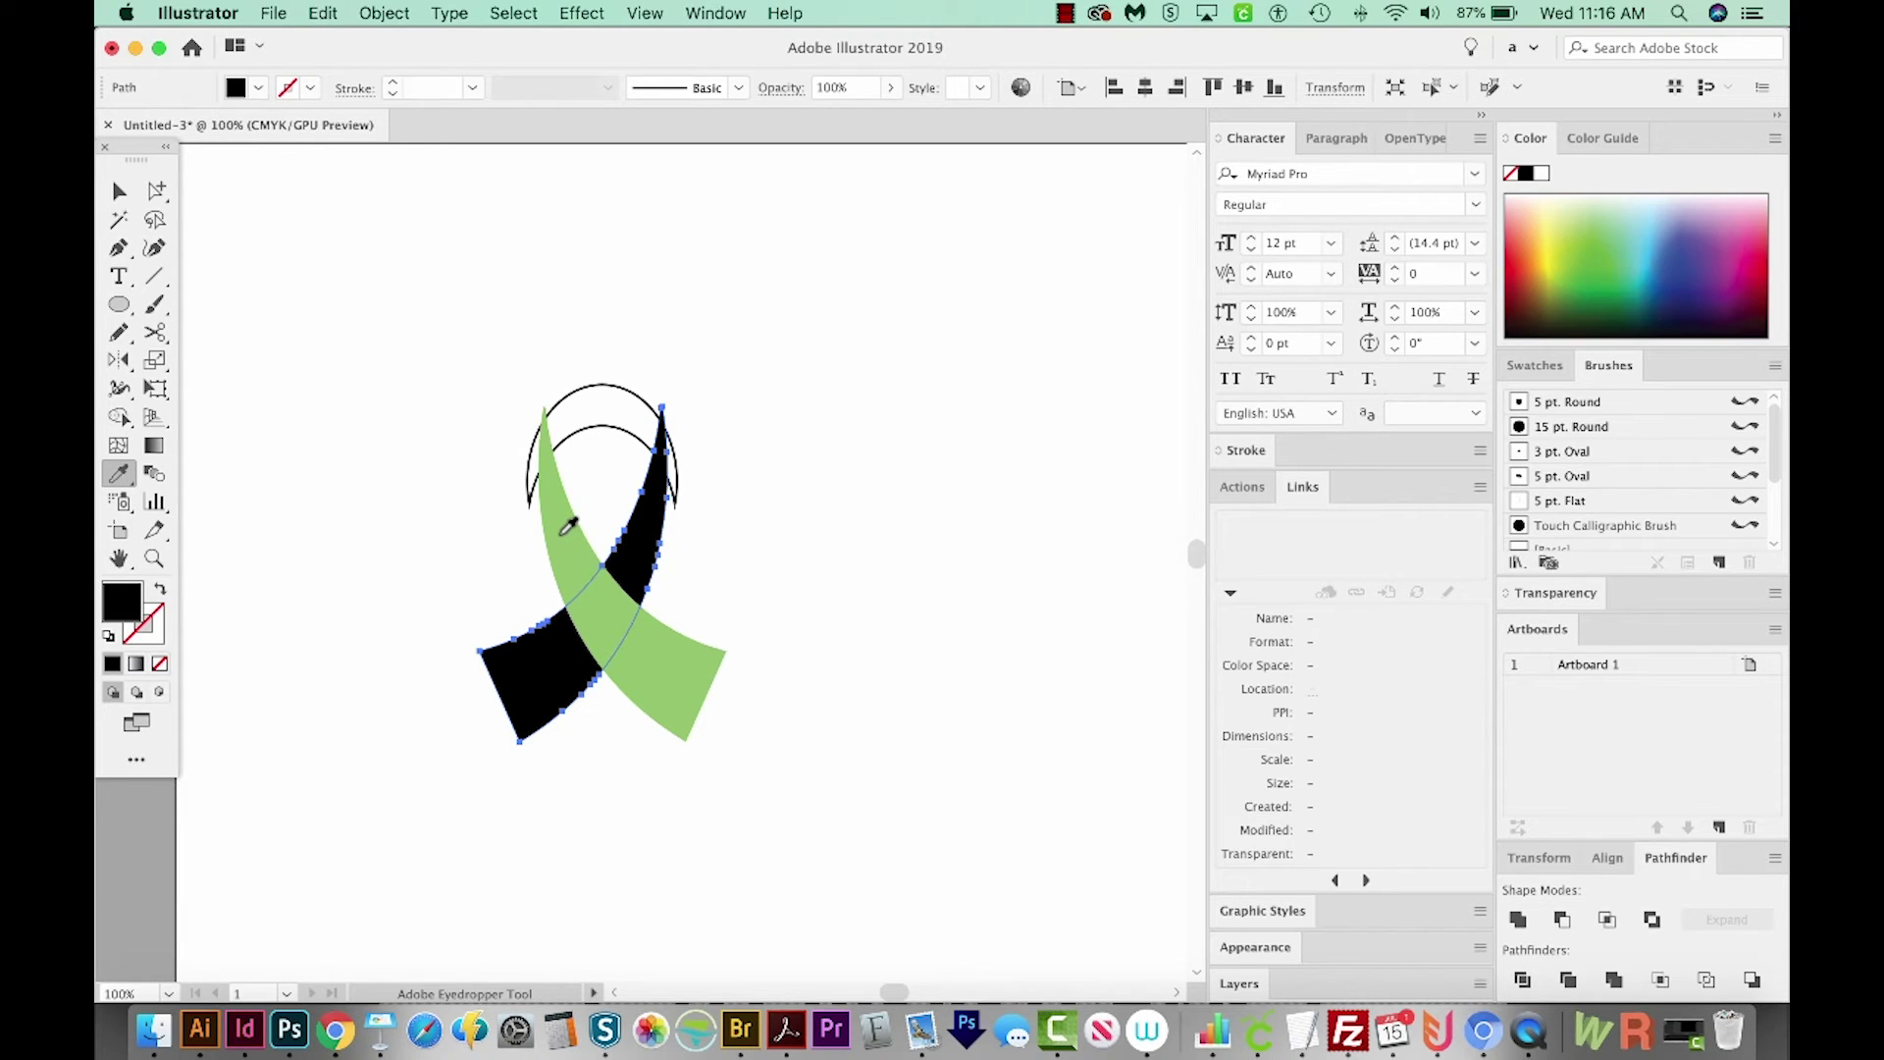
pyautogui.click(568, 527)
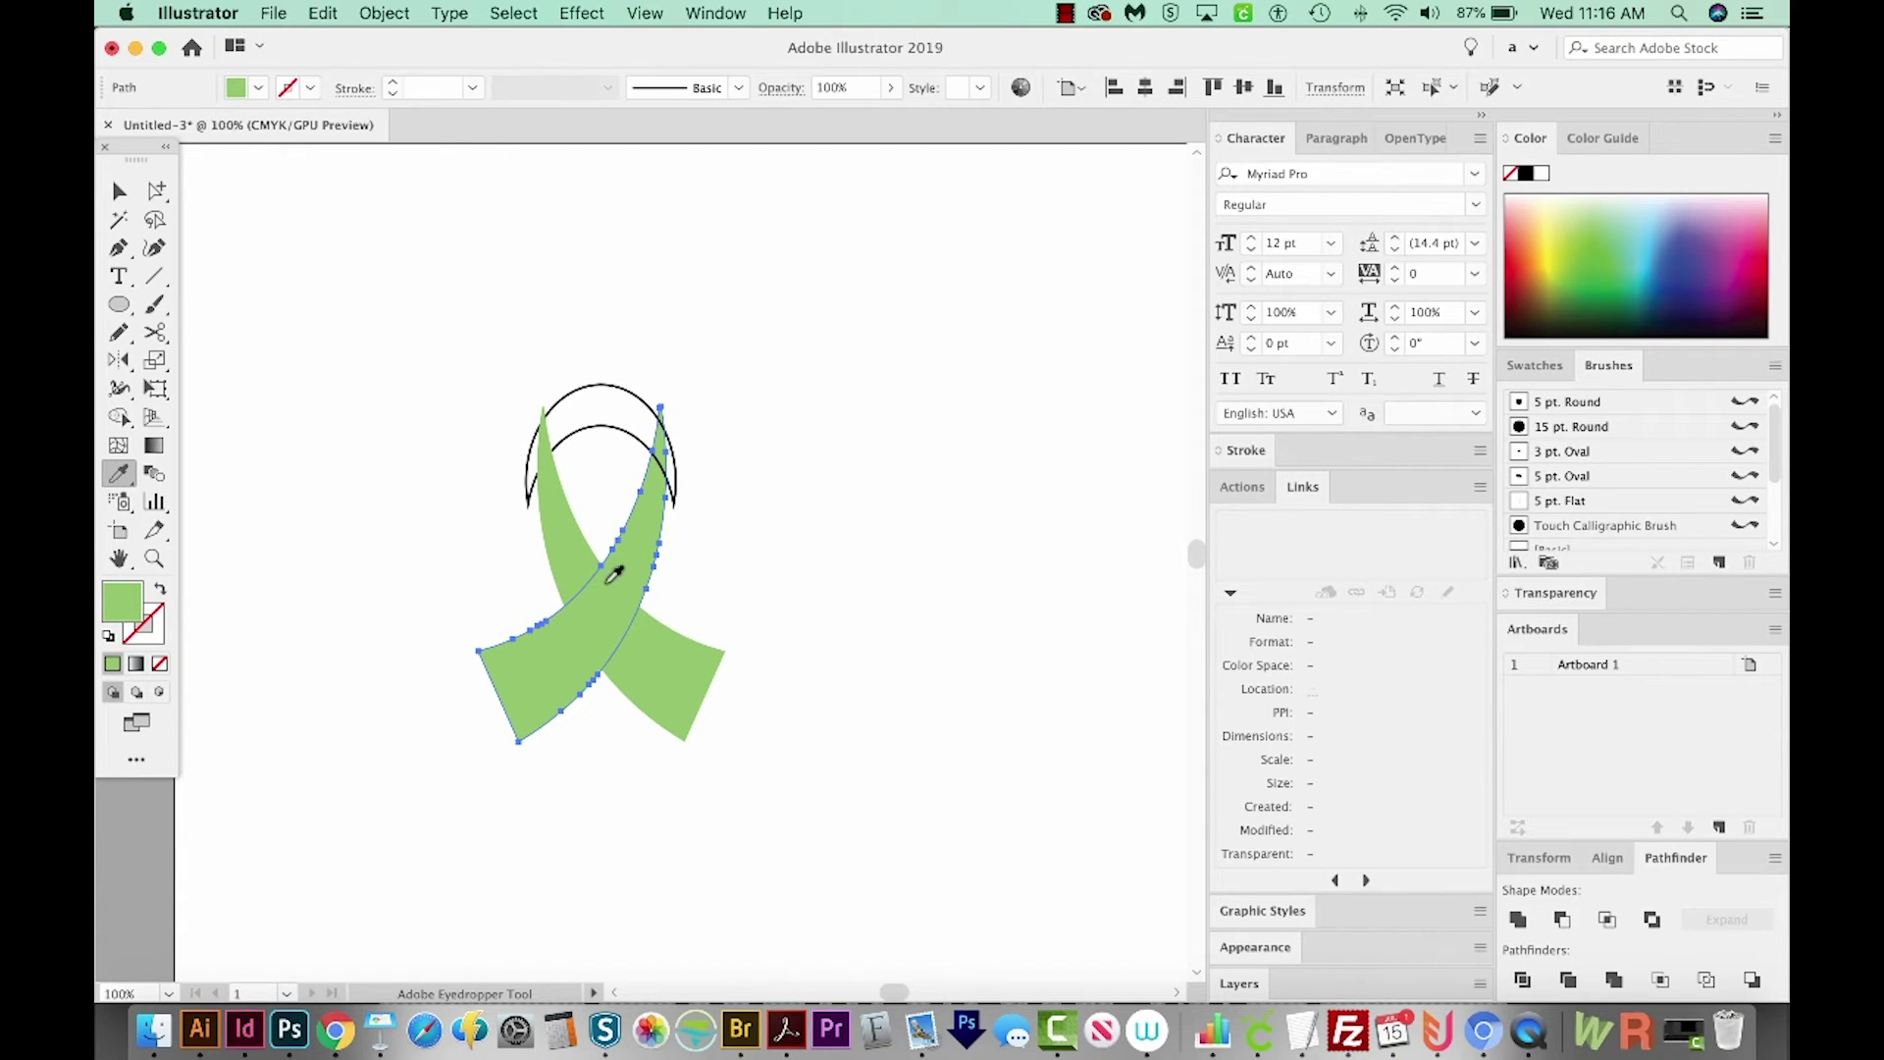
# - Change the strand's fill to the darker green 7BAA57 and deselect it
pyautogui.doubleClick(129, 604)
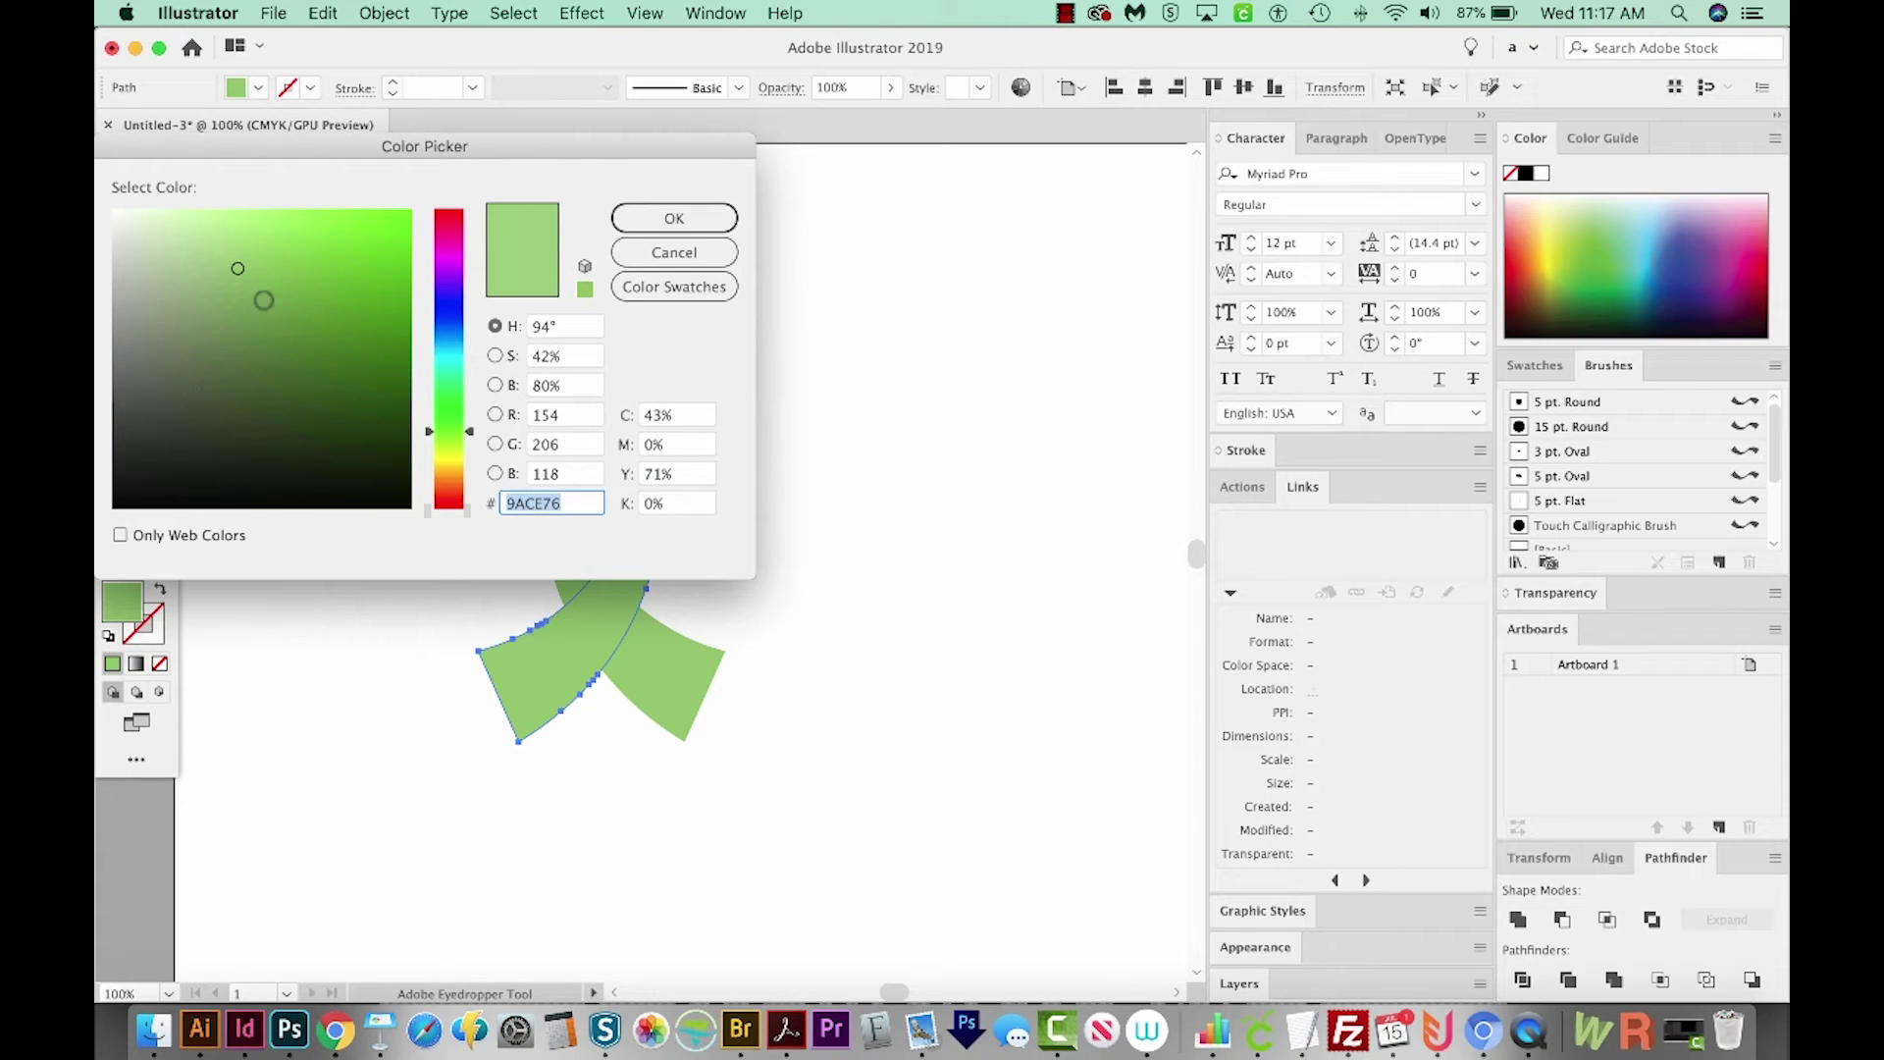
pyautogui.click(262, 294)
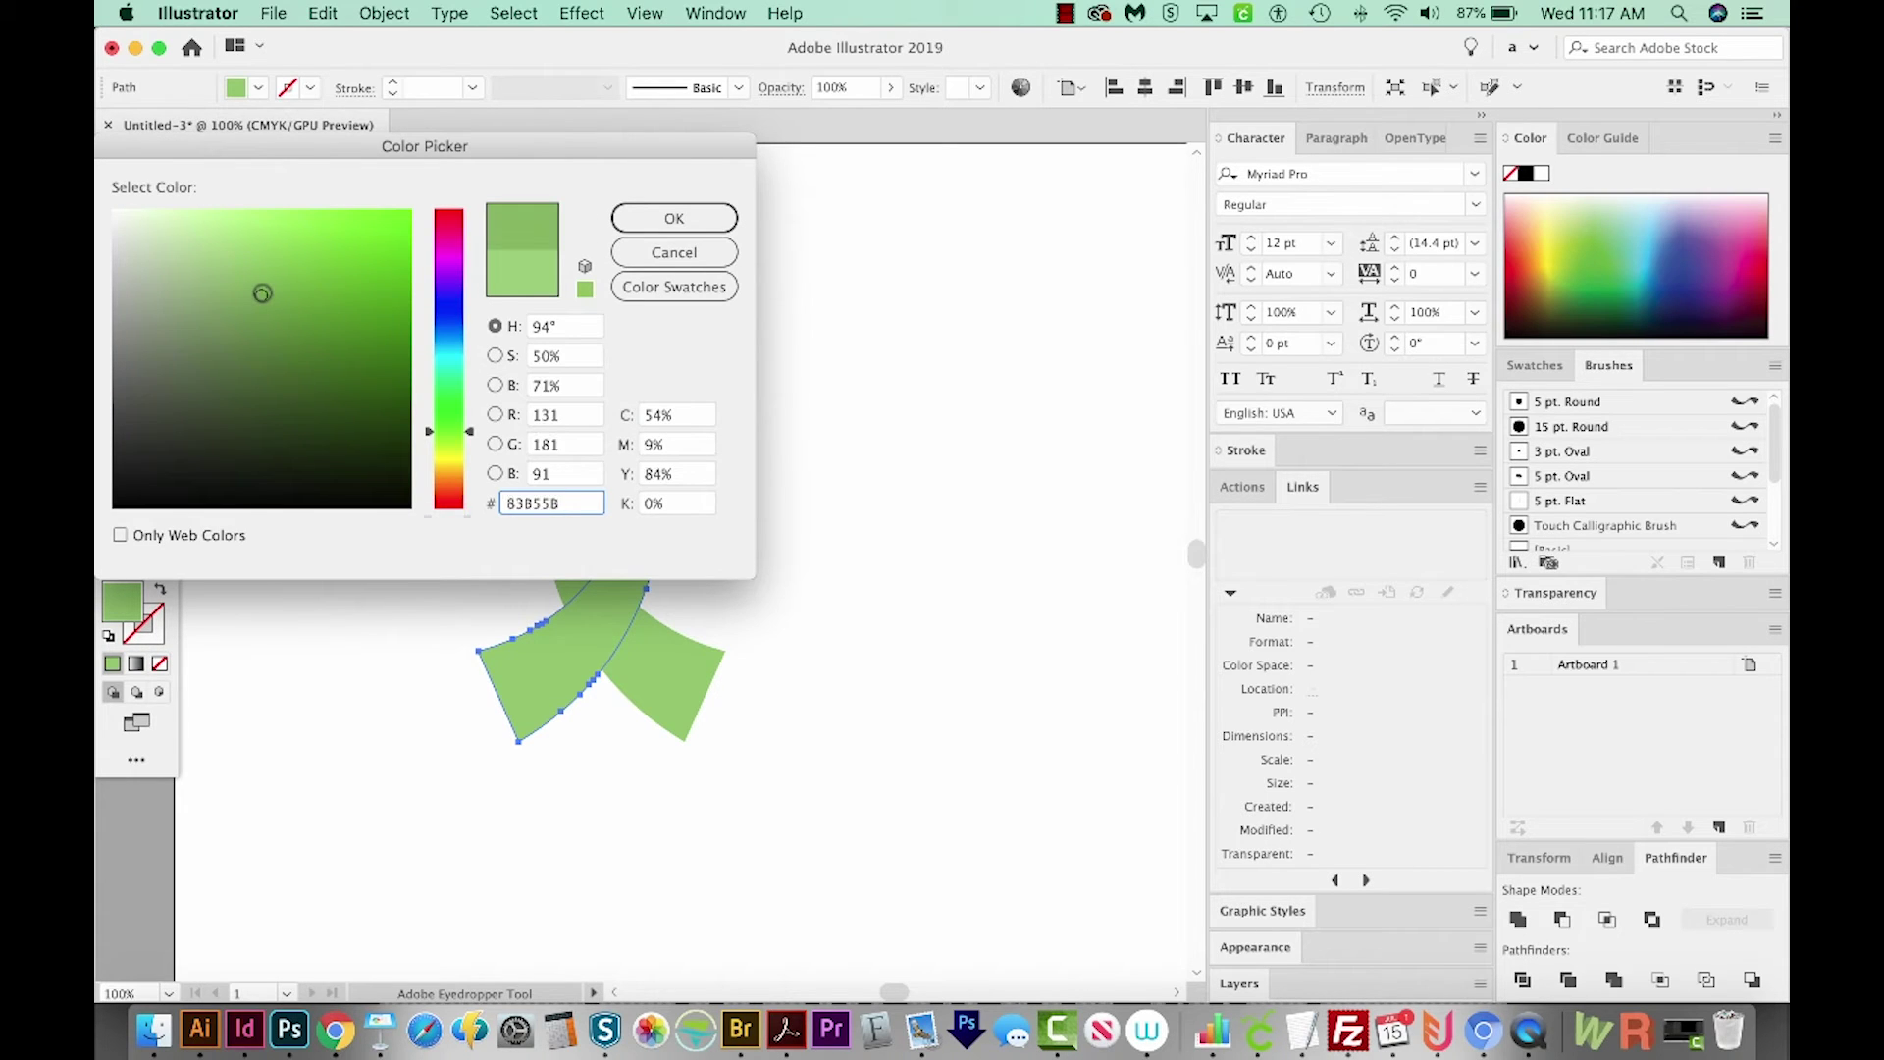
pyautogui.click(258, 308)
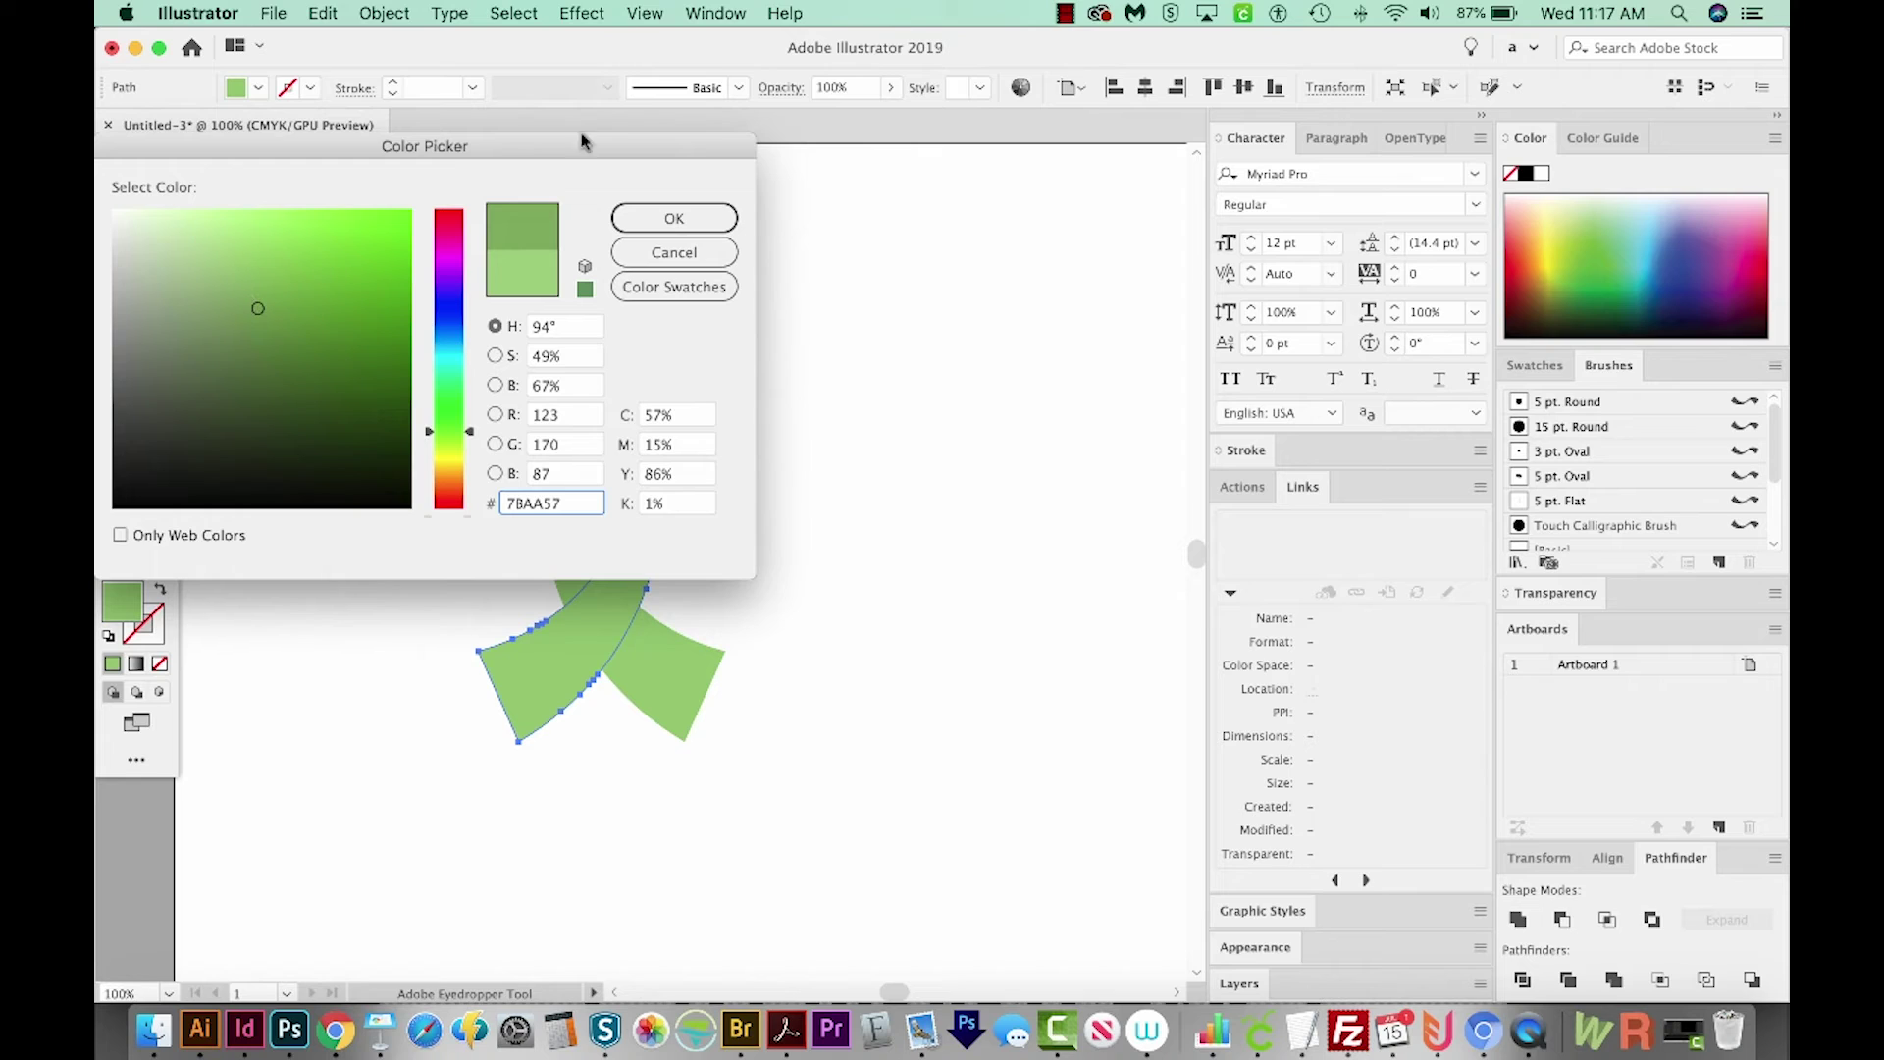
pyautogui.click(671, 216)
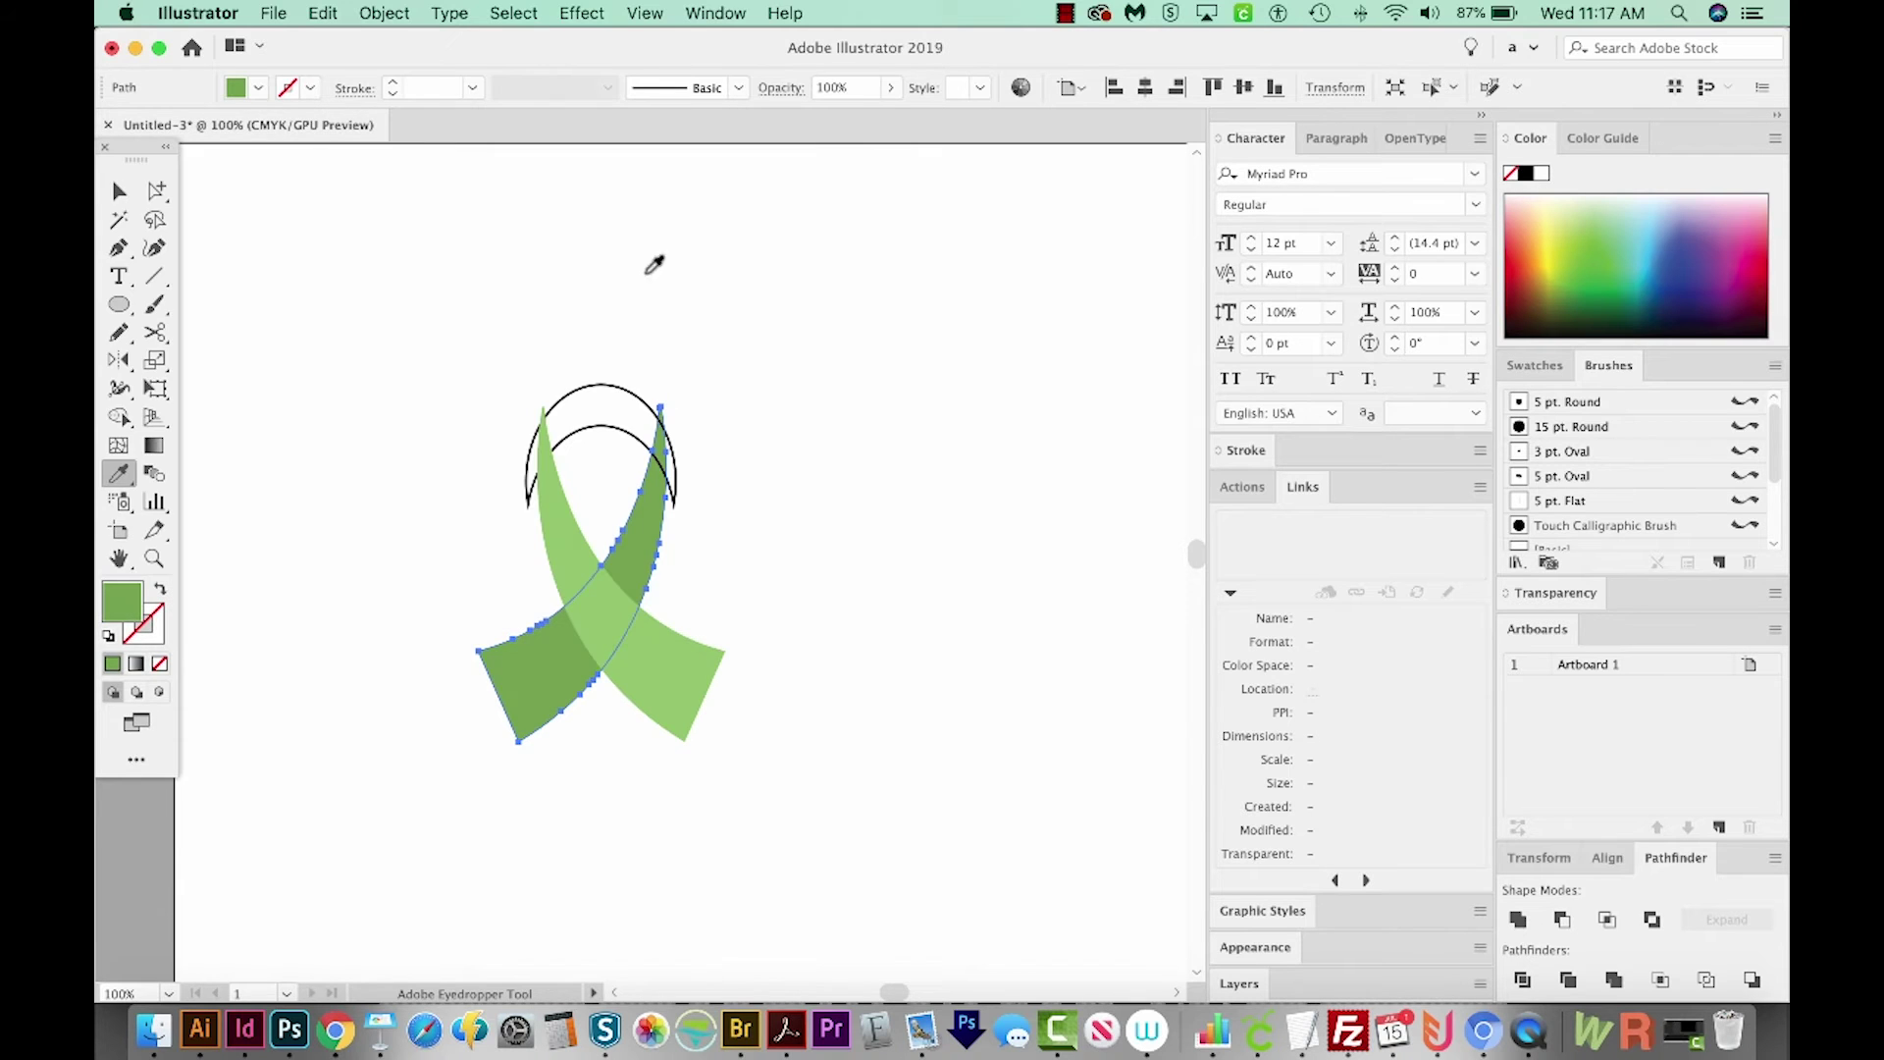
pyautogui.press('v')
pyautogui.click(732, 550)
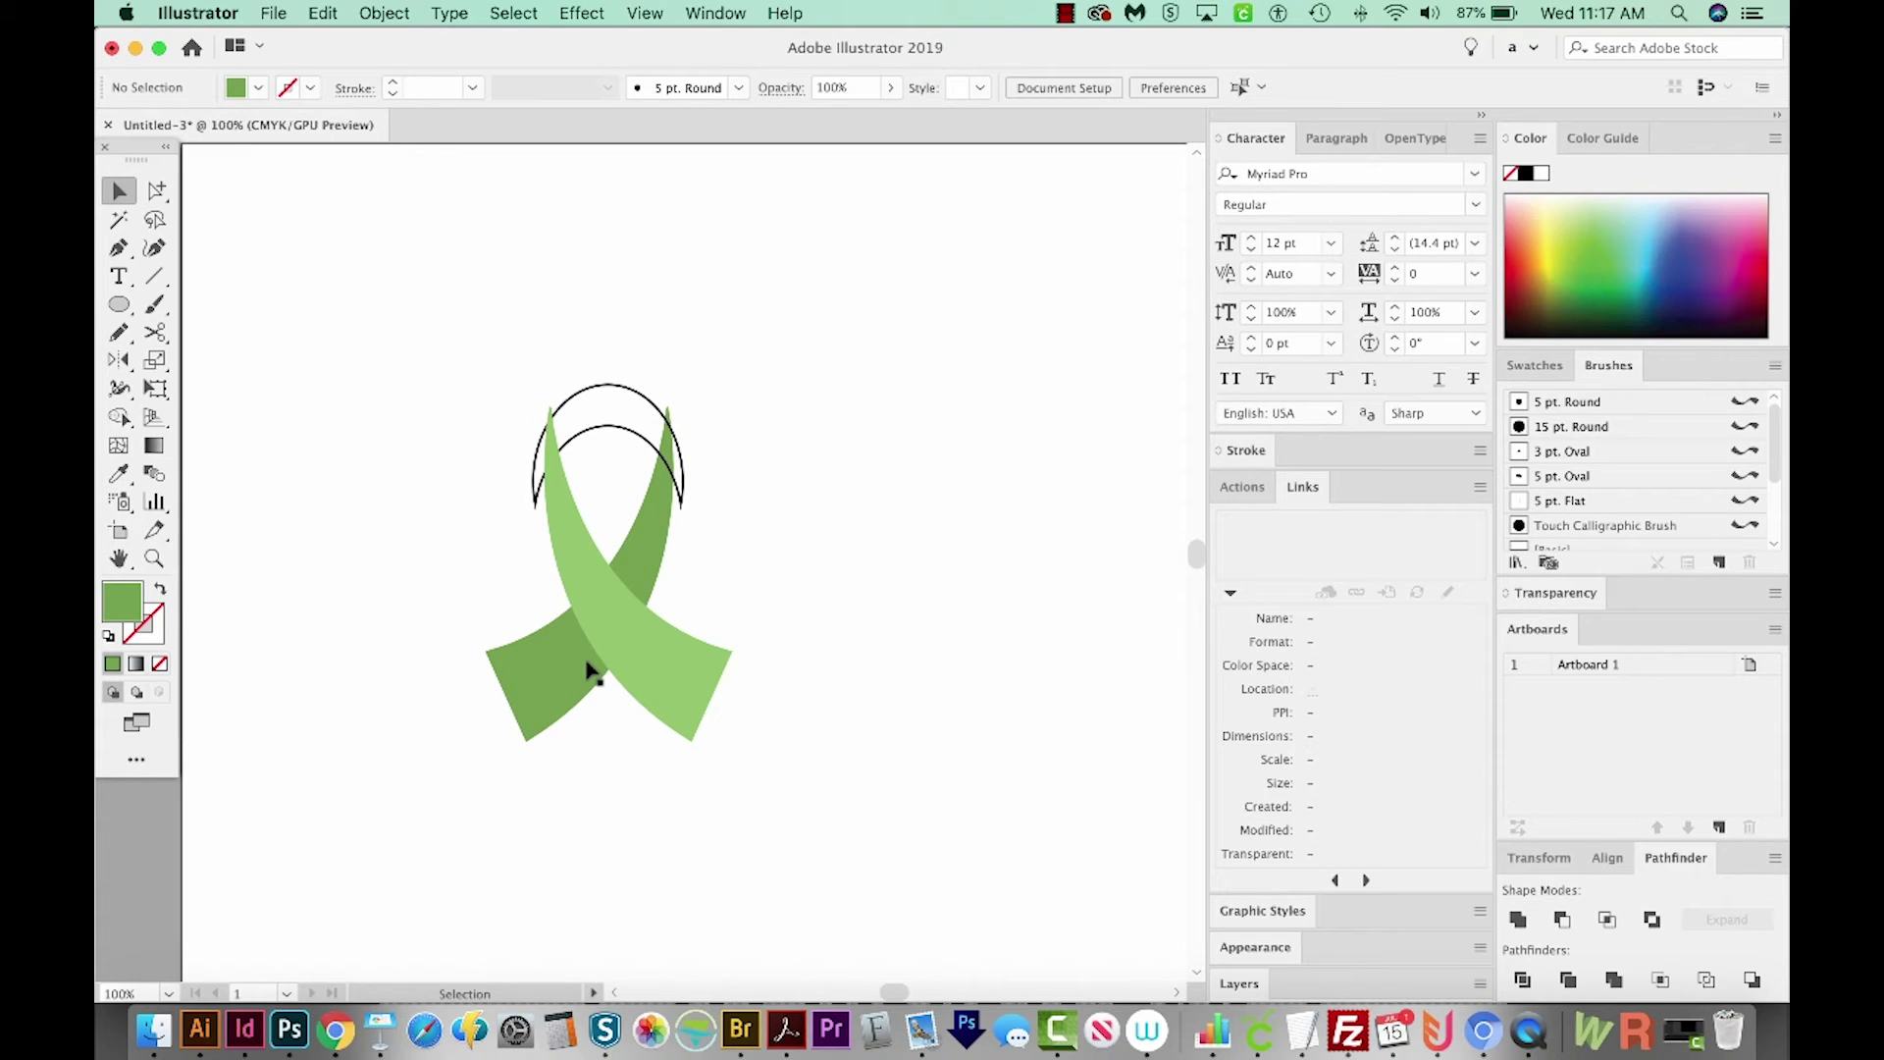
# - Select the arch outline and use the Eyedropper to give it the dark strand's green
pyautogui.click(612, 417)
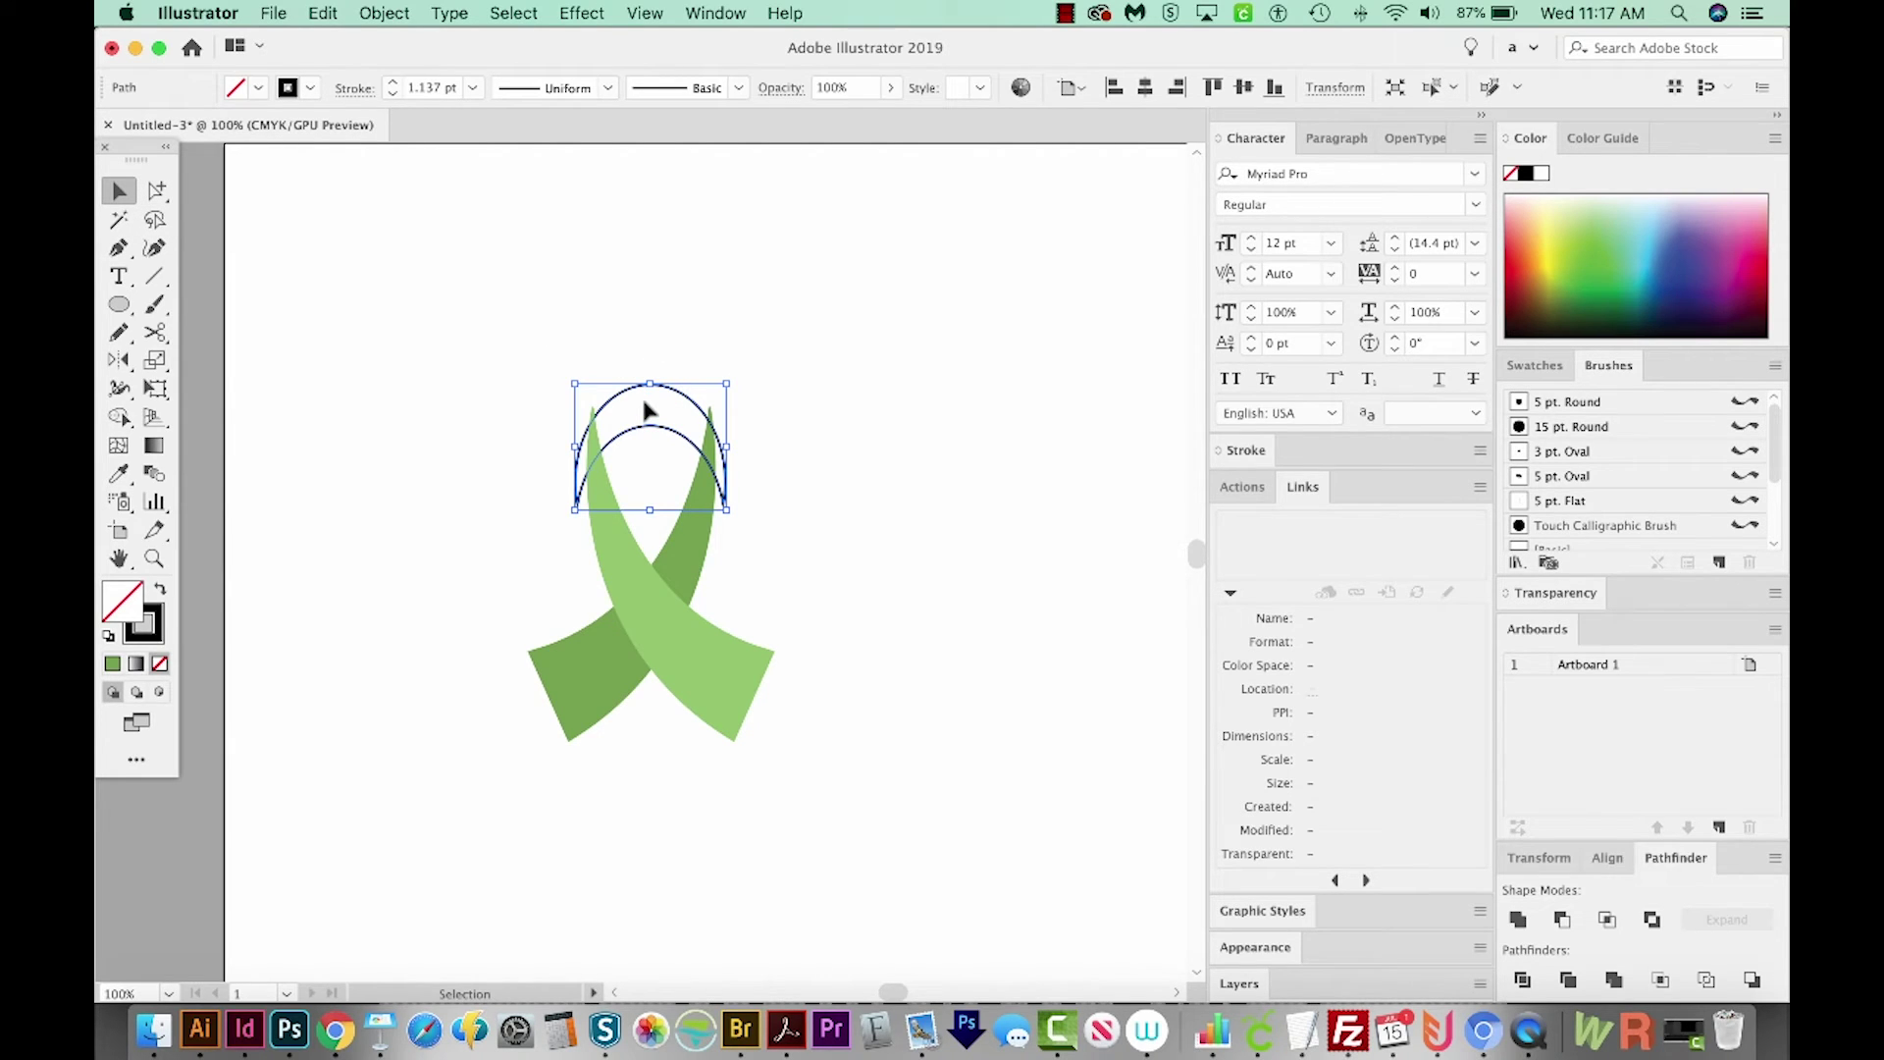
pyautogui.press('i')
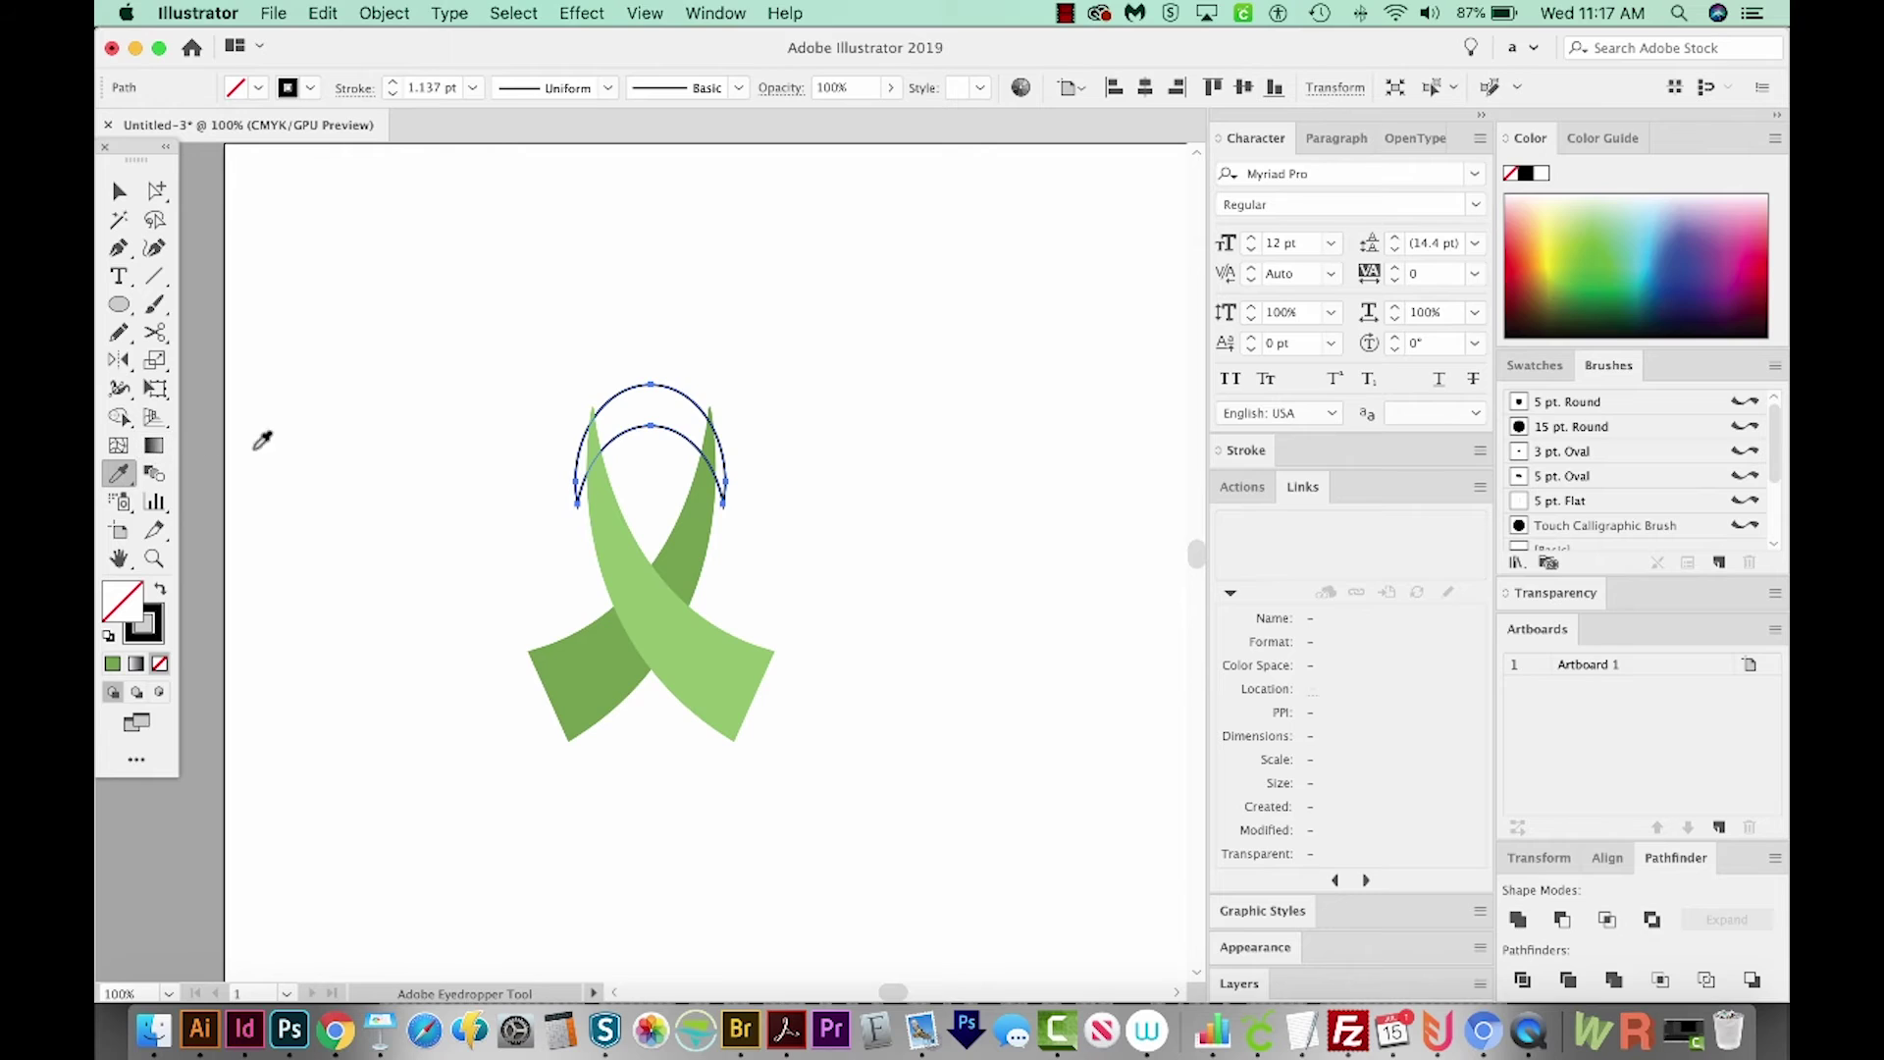
pyautogui.click(693, 552)
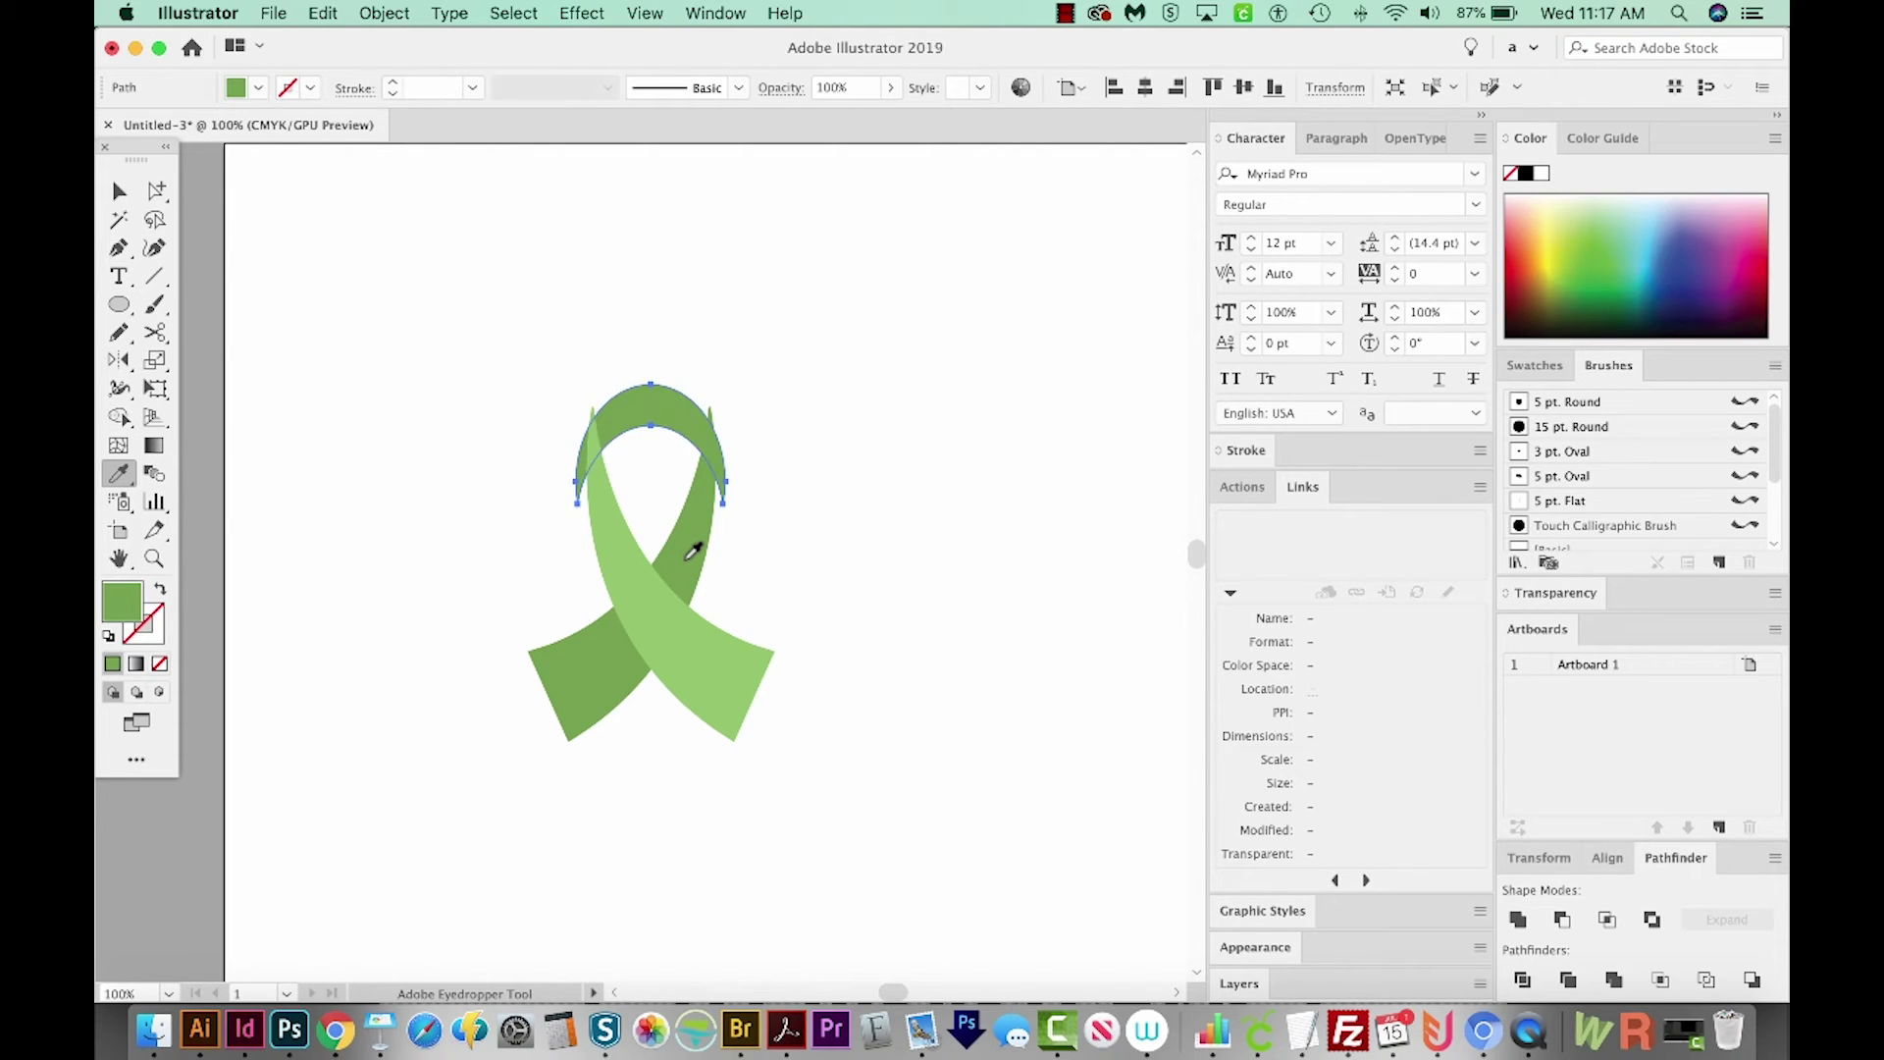
# - Set the arch's fill to the deeper green 5F893A, then deselect everything
pyautogui.doubleClick(123, 601)
pyautogui.click(286, 345)
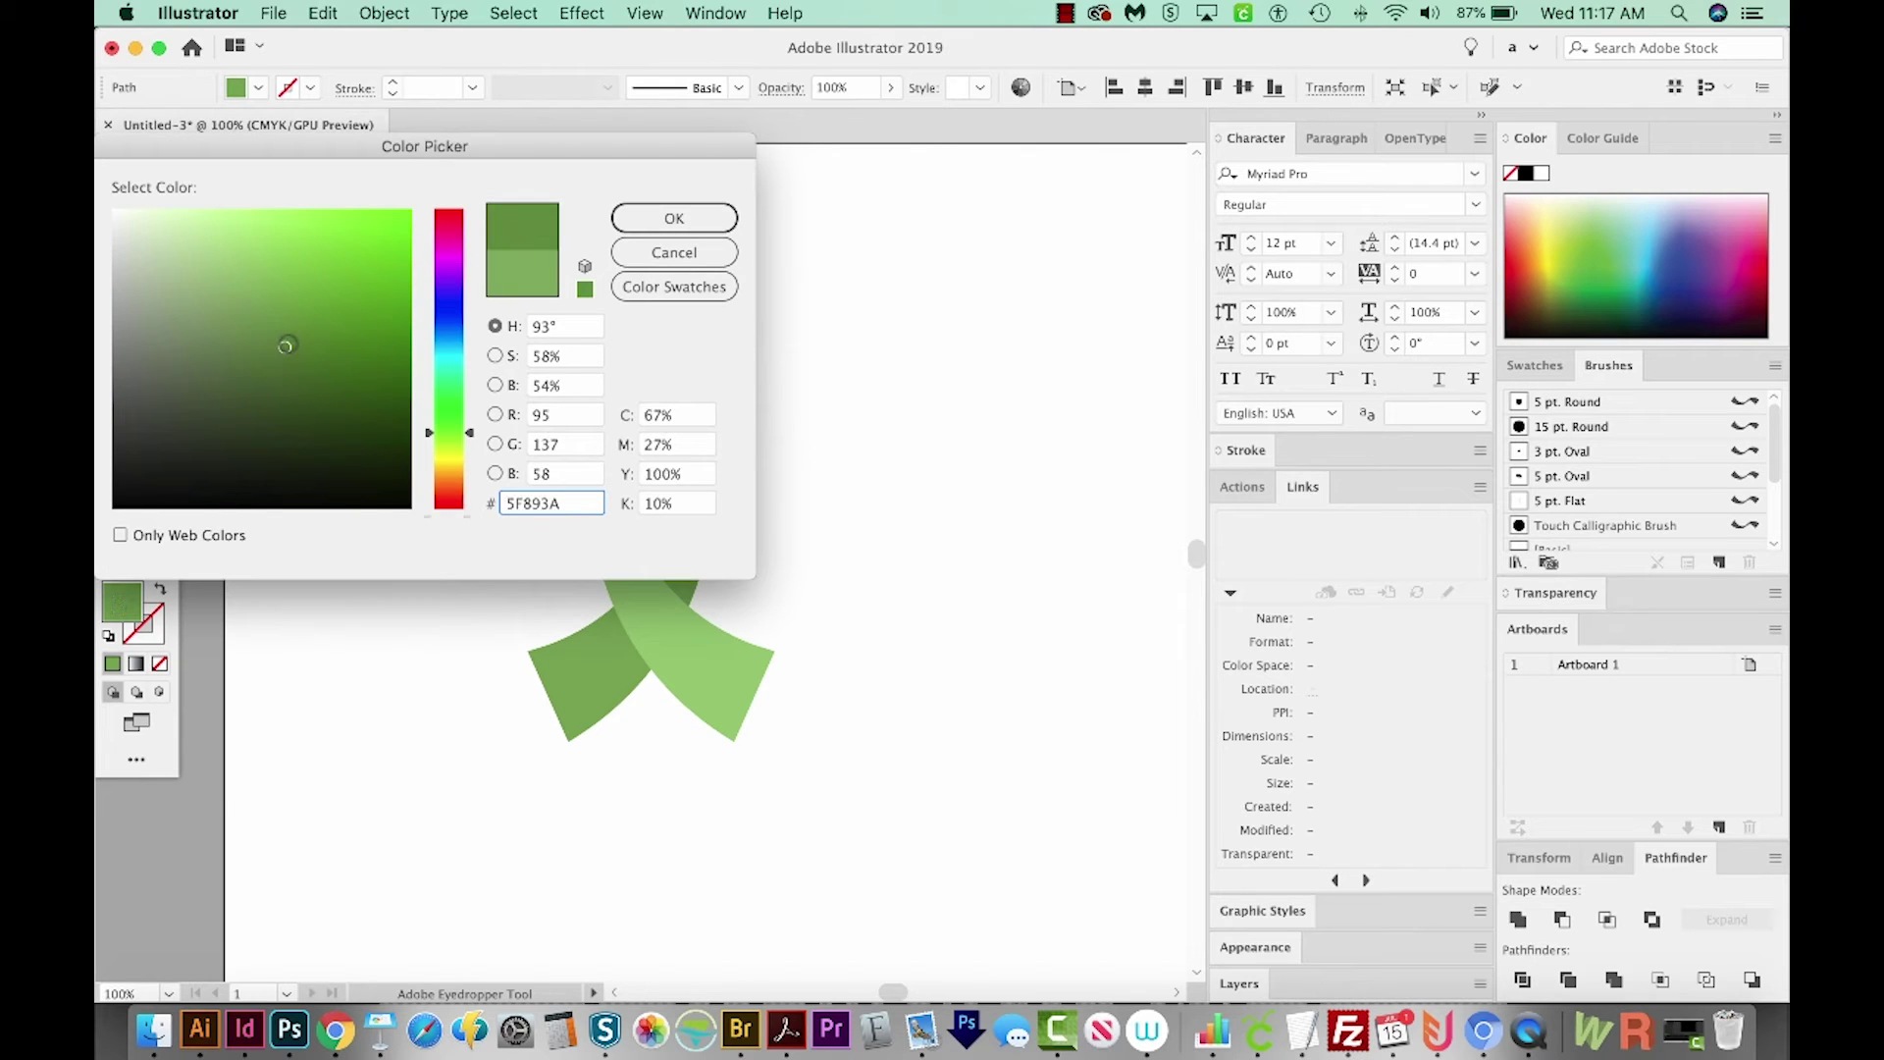
pyautogui.click(684, 221)
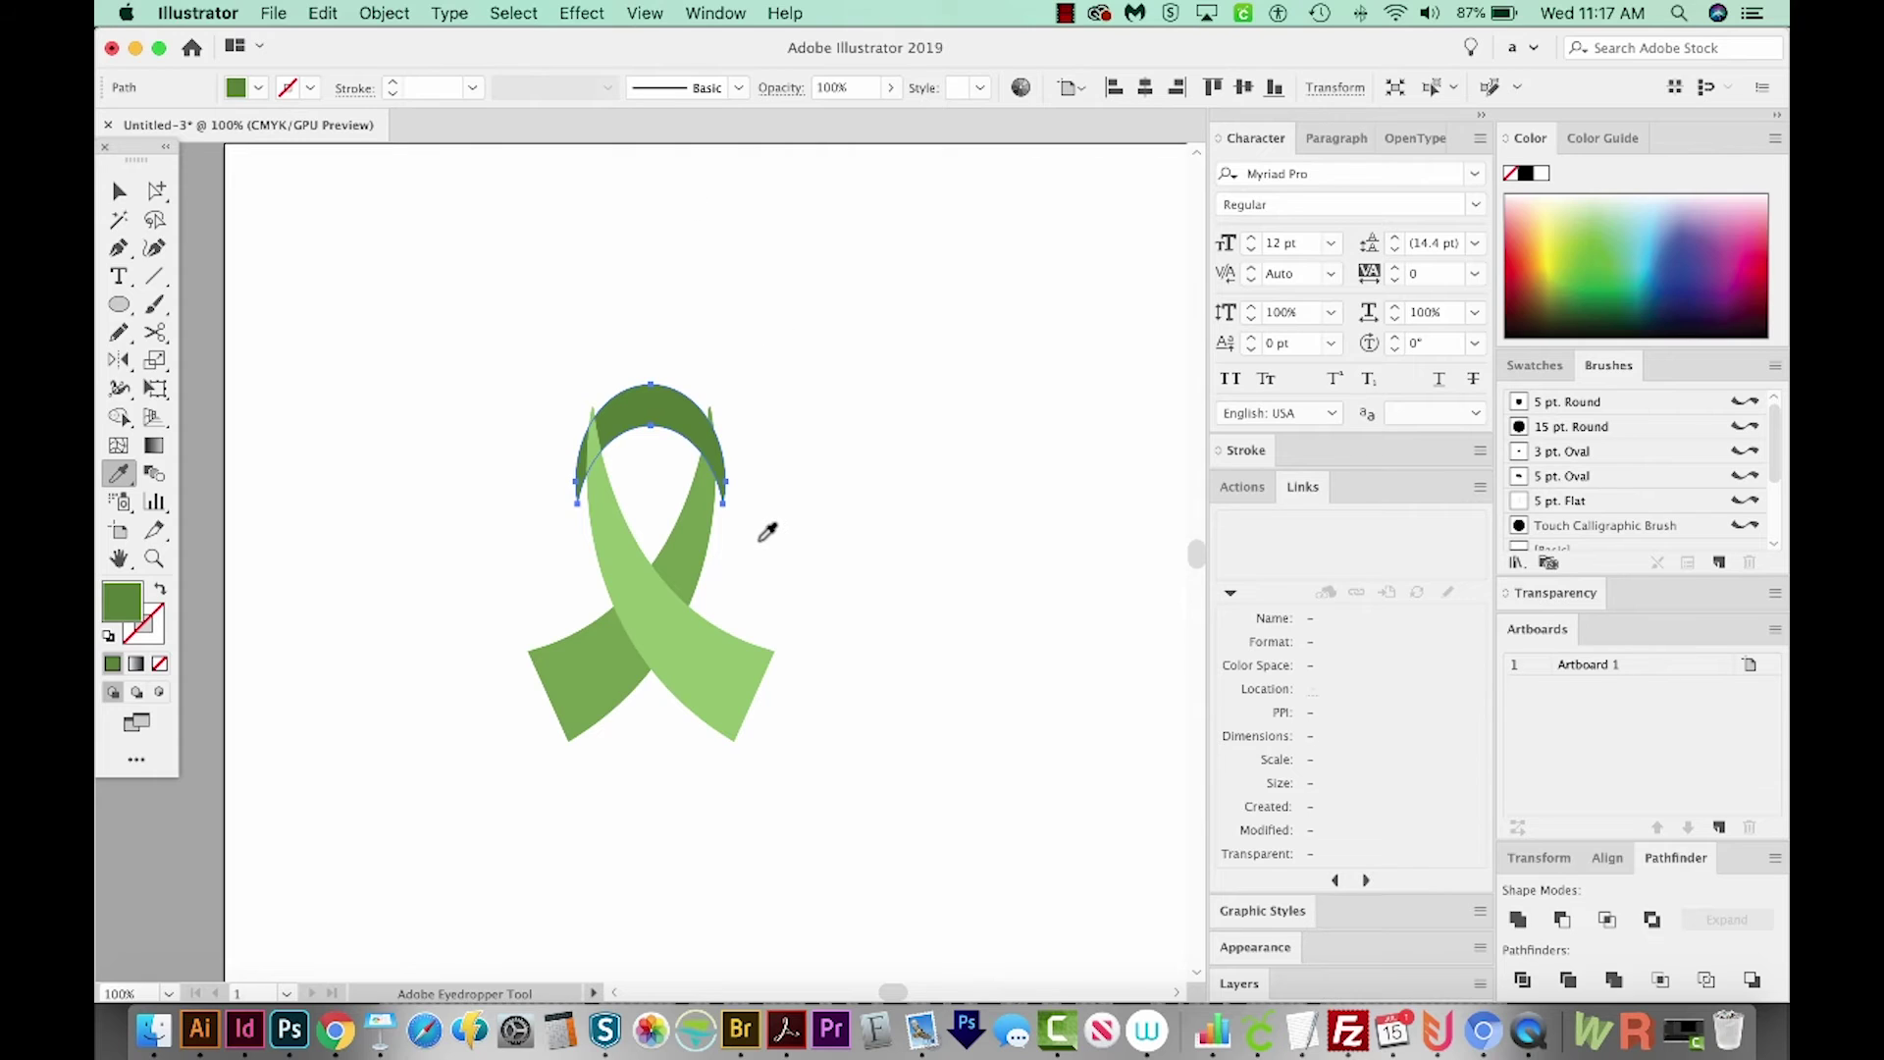
pyautogui.press('a')
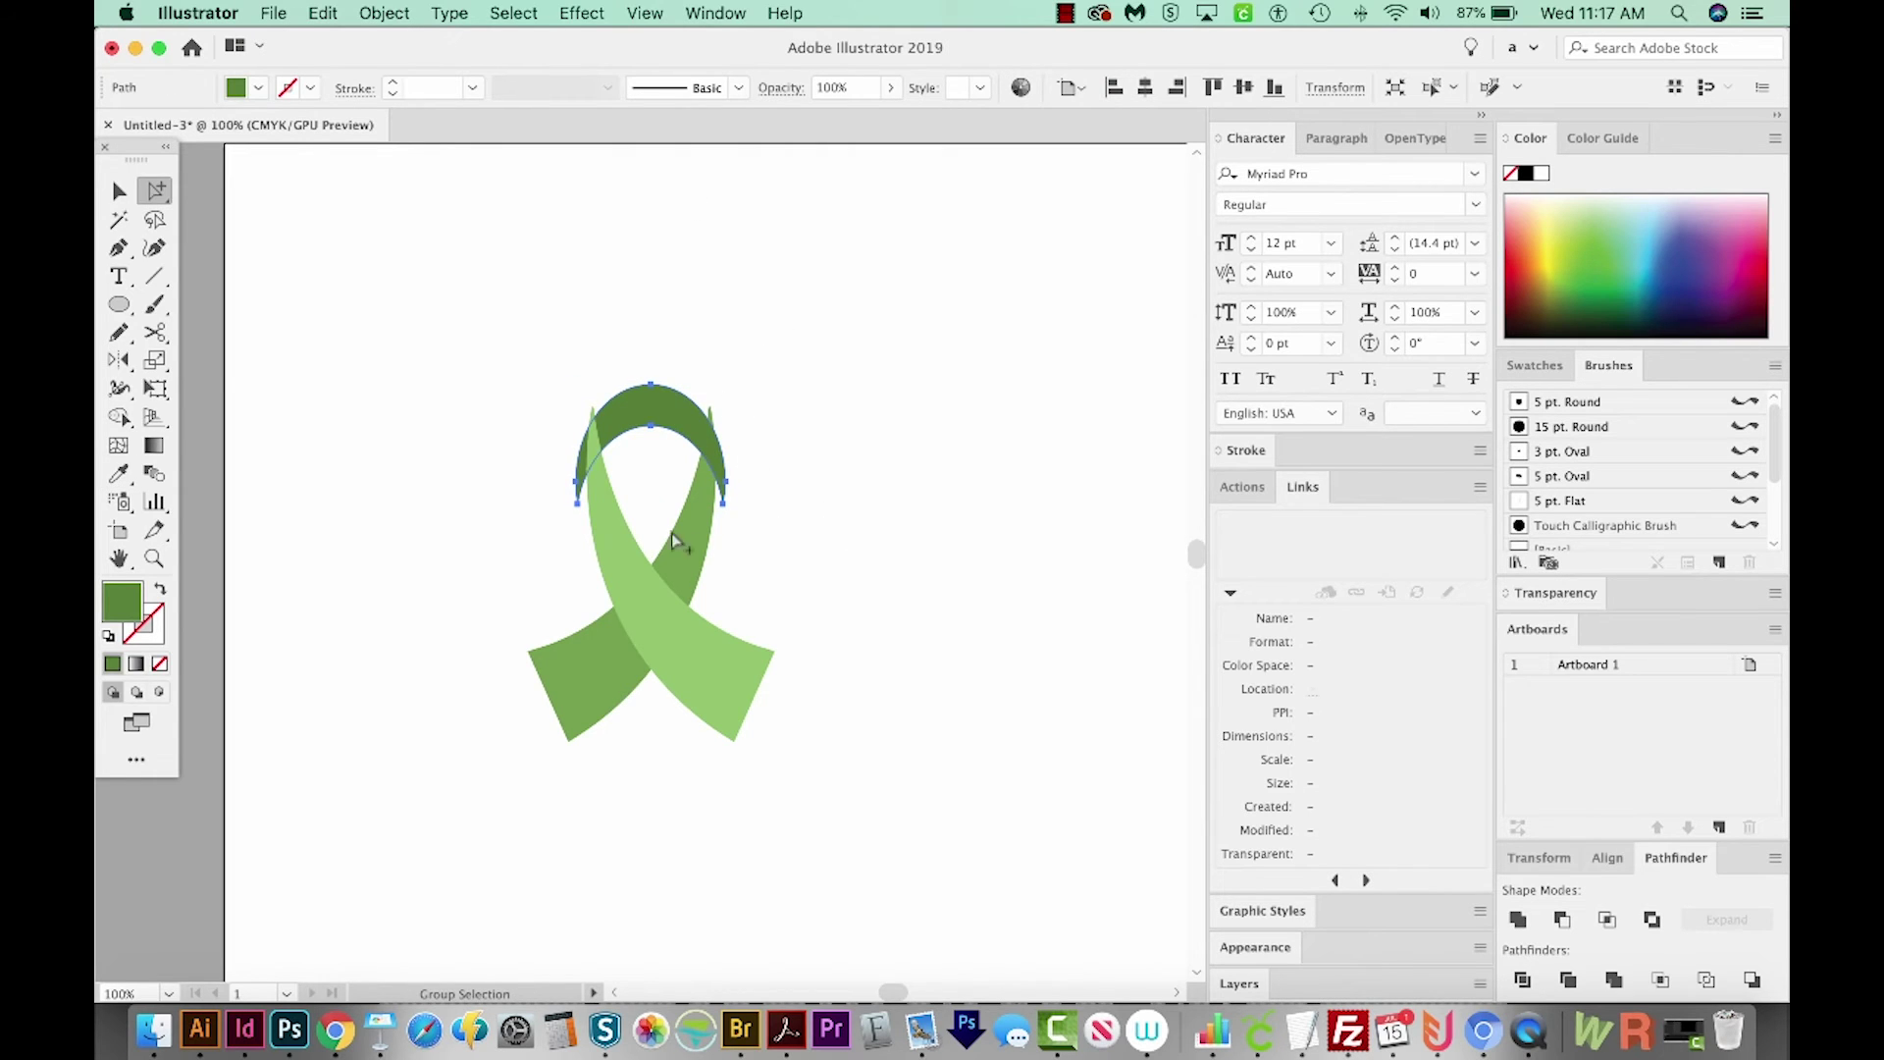
pyautogui.press('v')
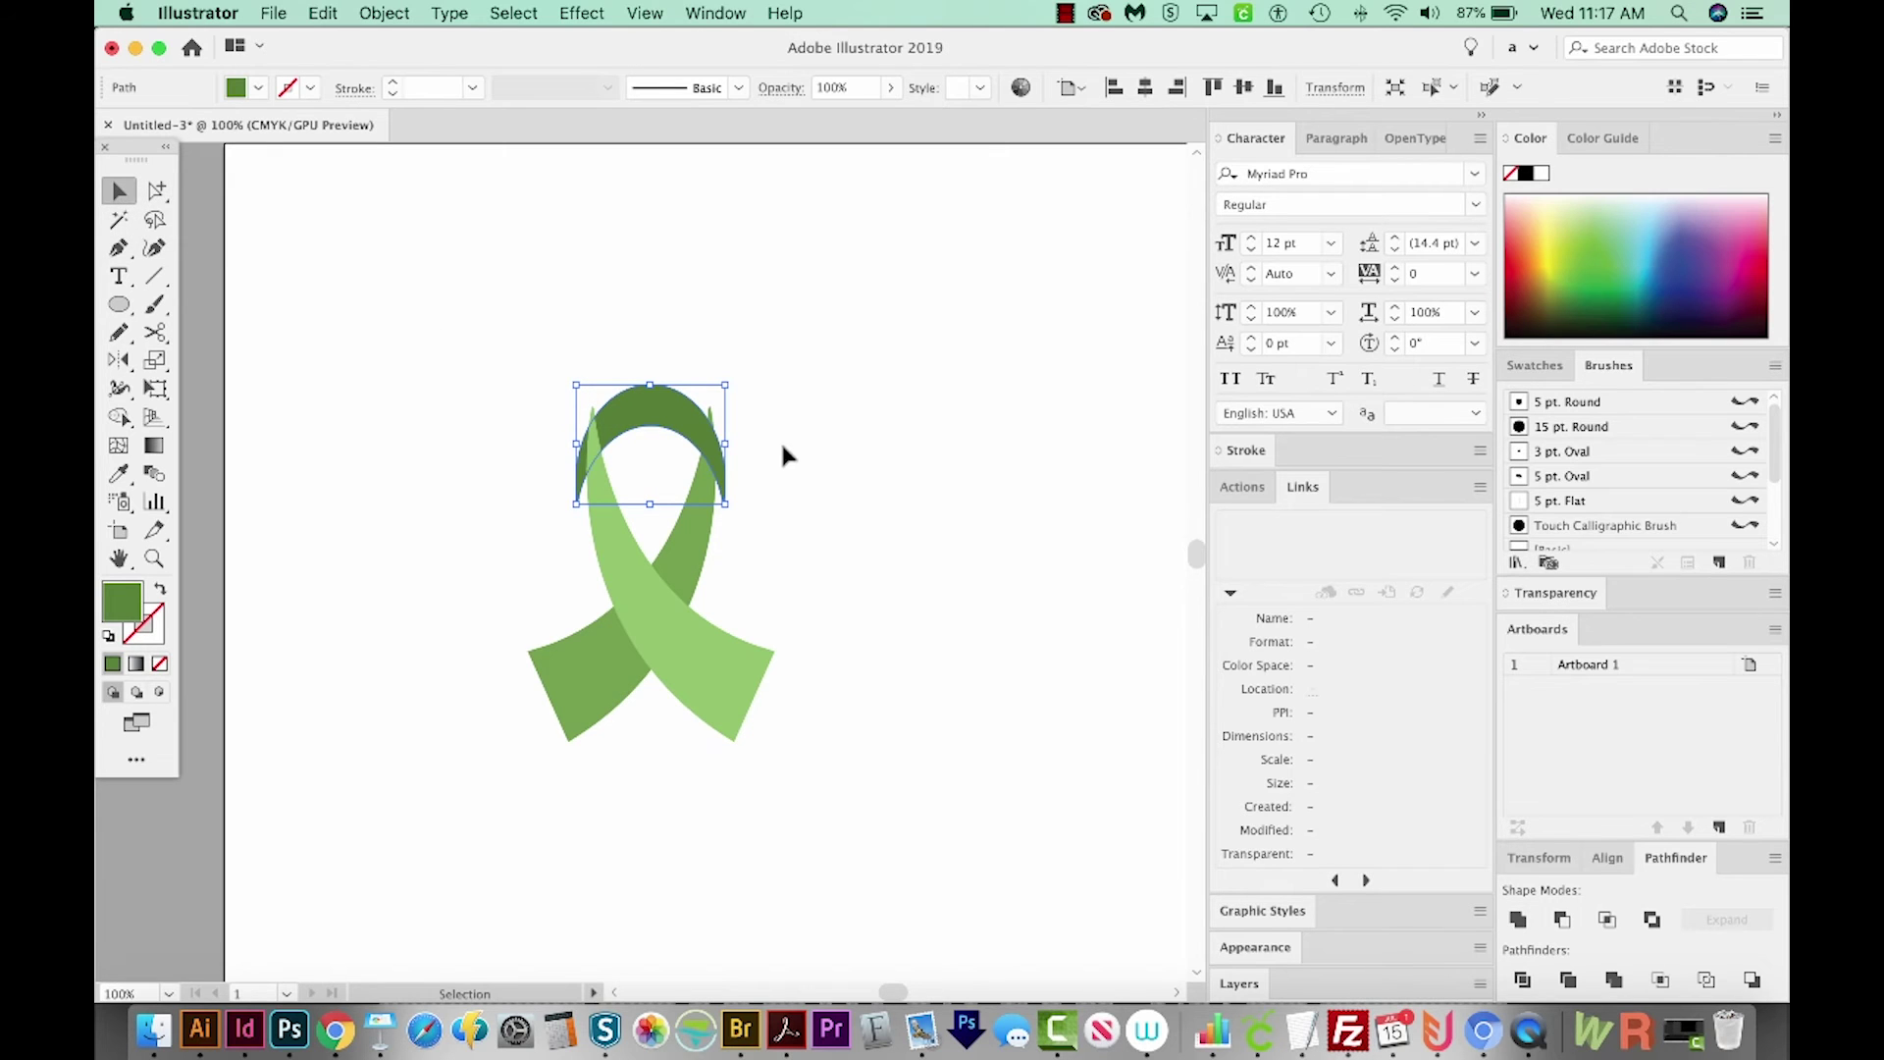
pyautogui.keyDown('shift'); pyautogui.click(713, 433); pyautogui.keyUp('shift')
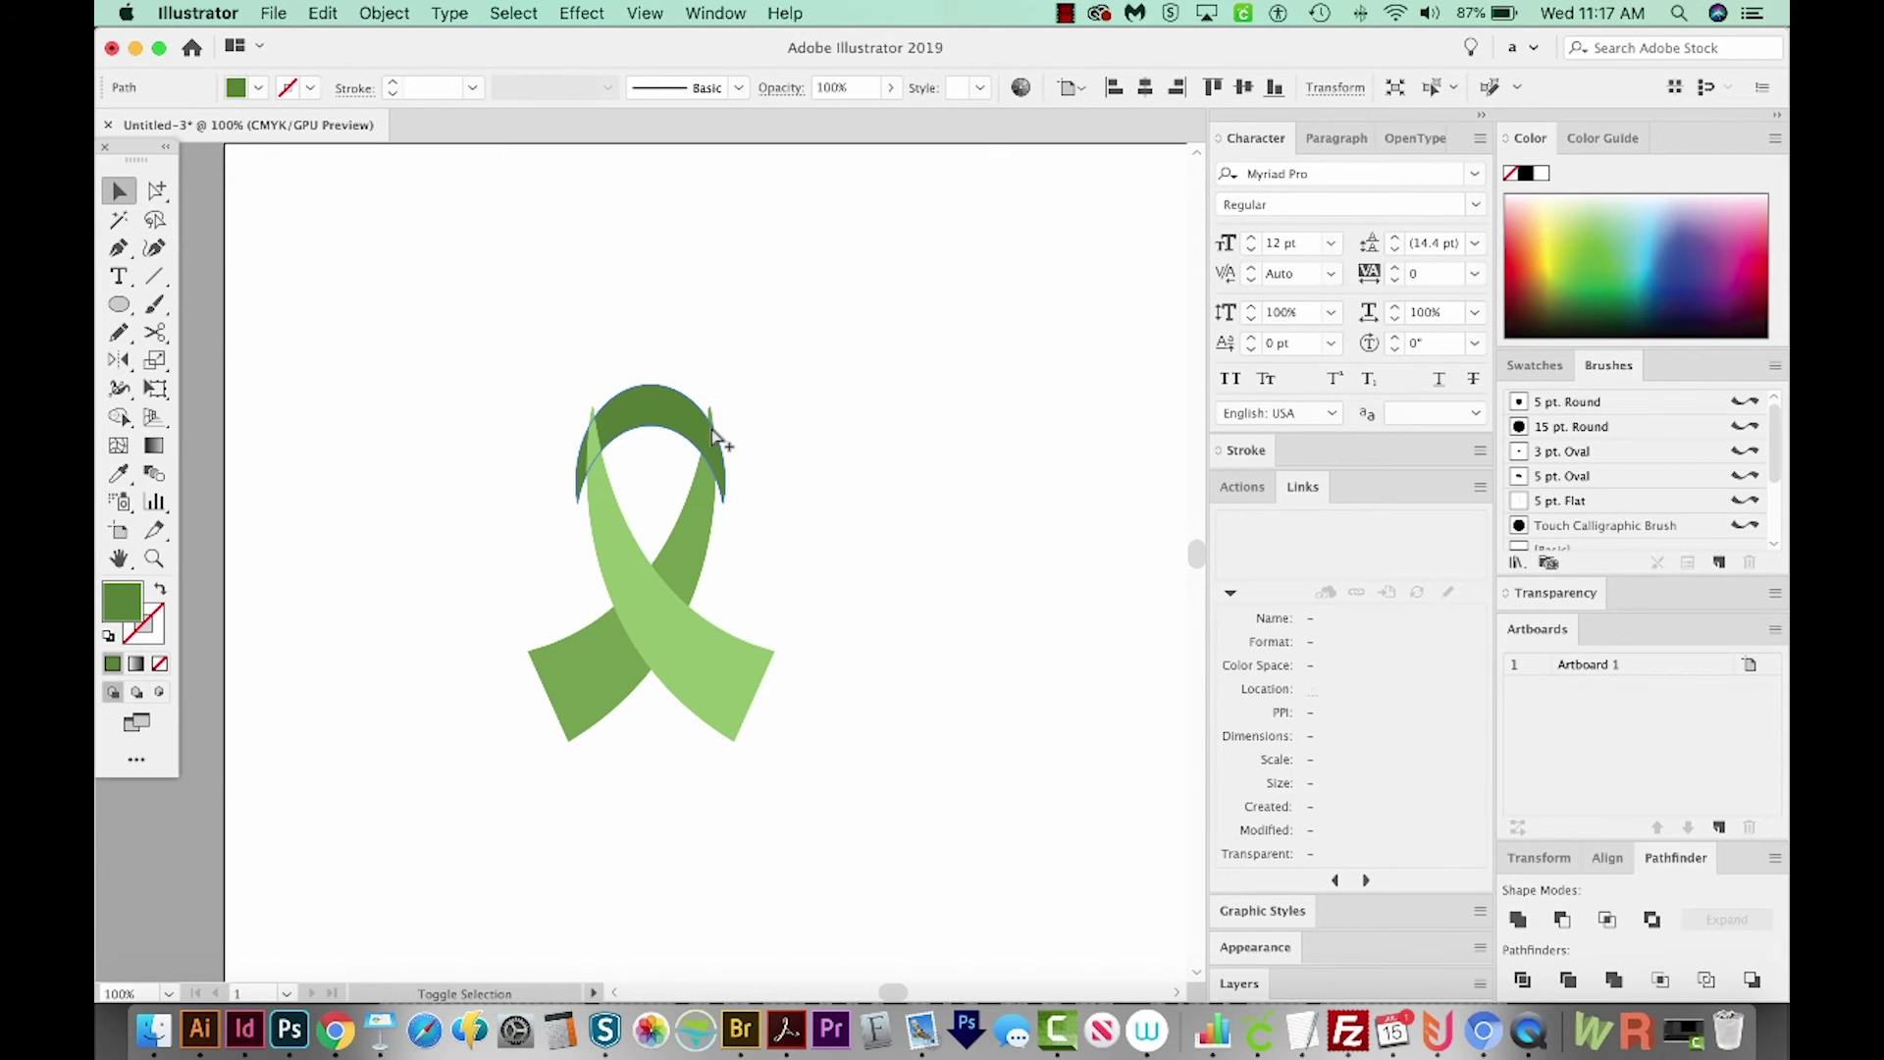
pyautogui.click(714, 436)
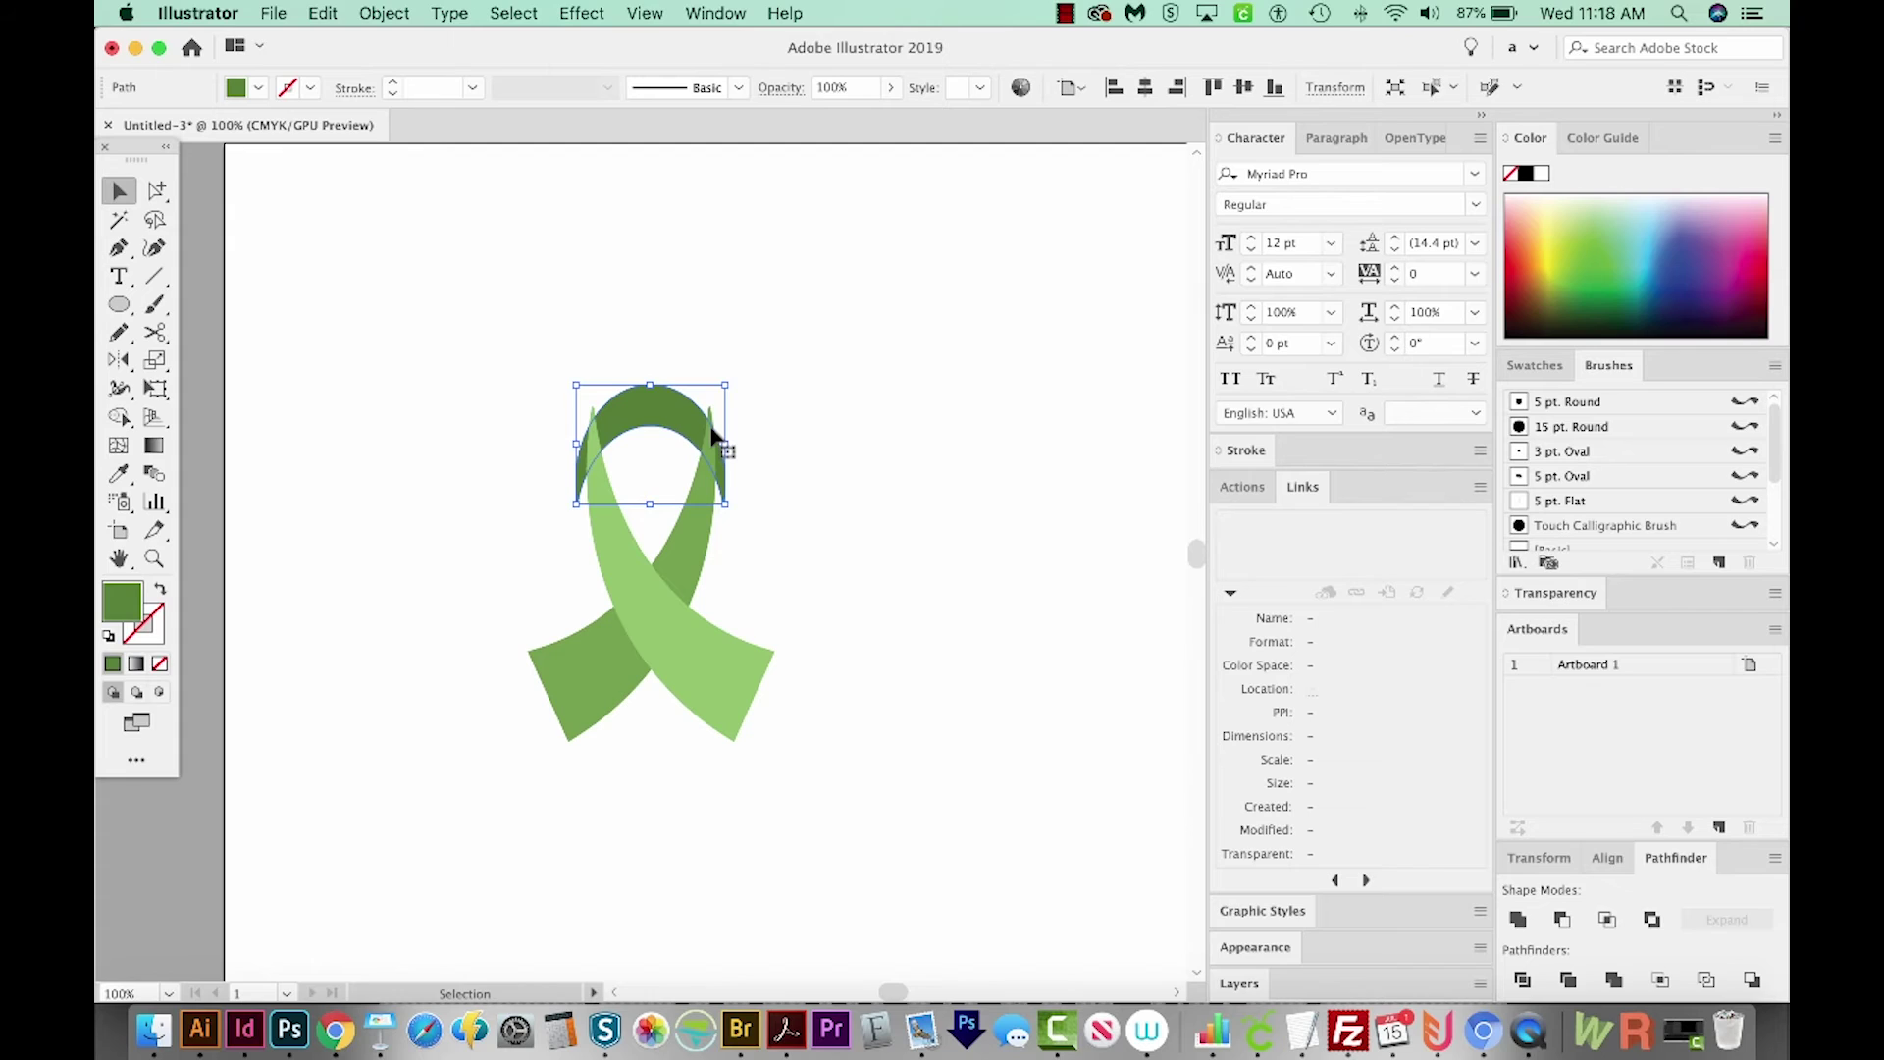
pyautogui.click(782, 561)
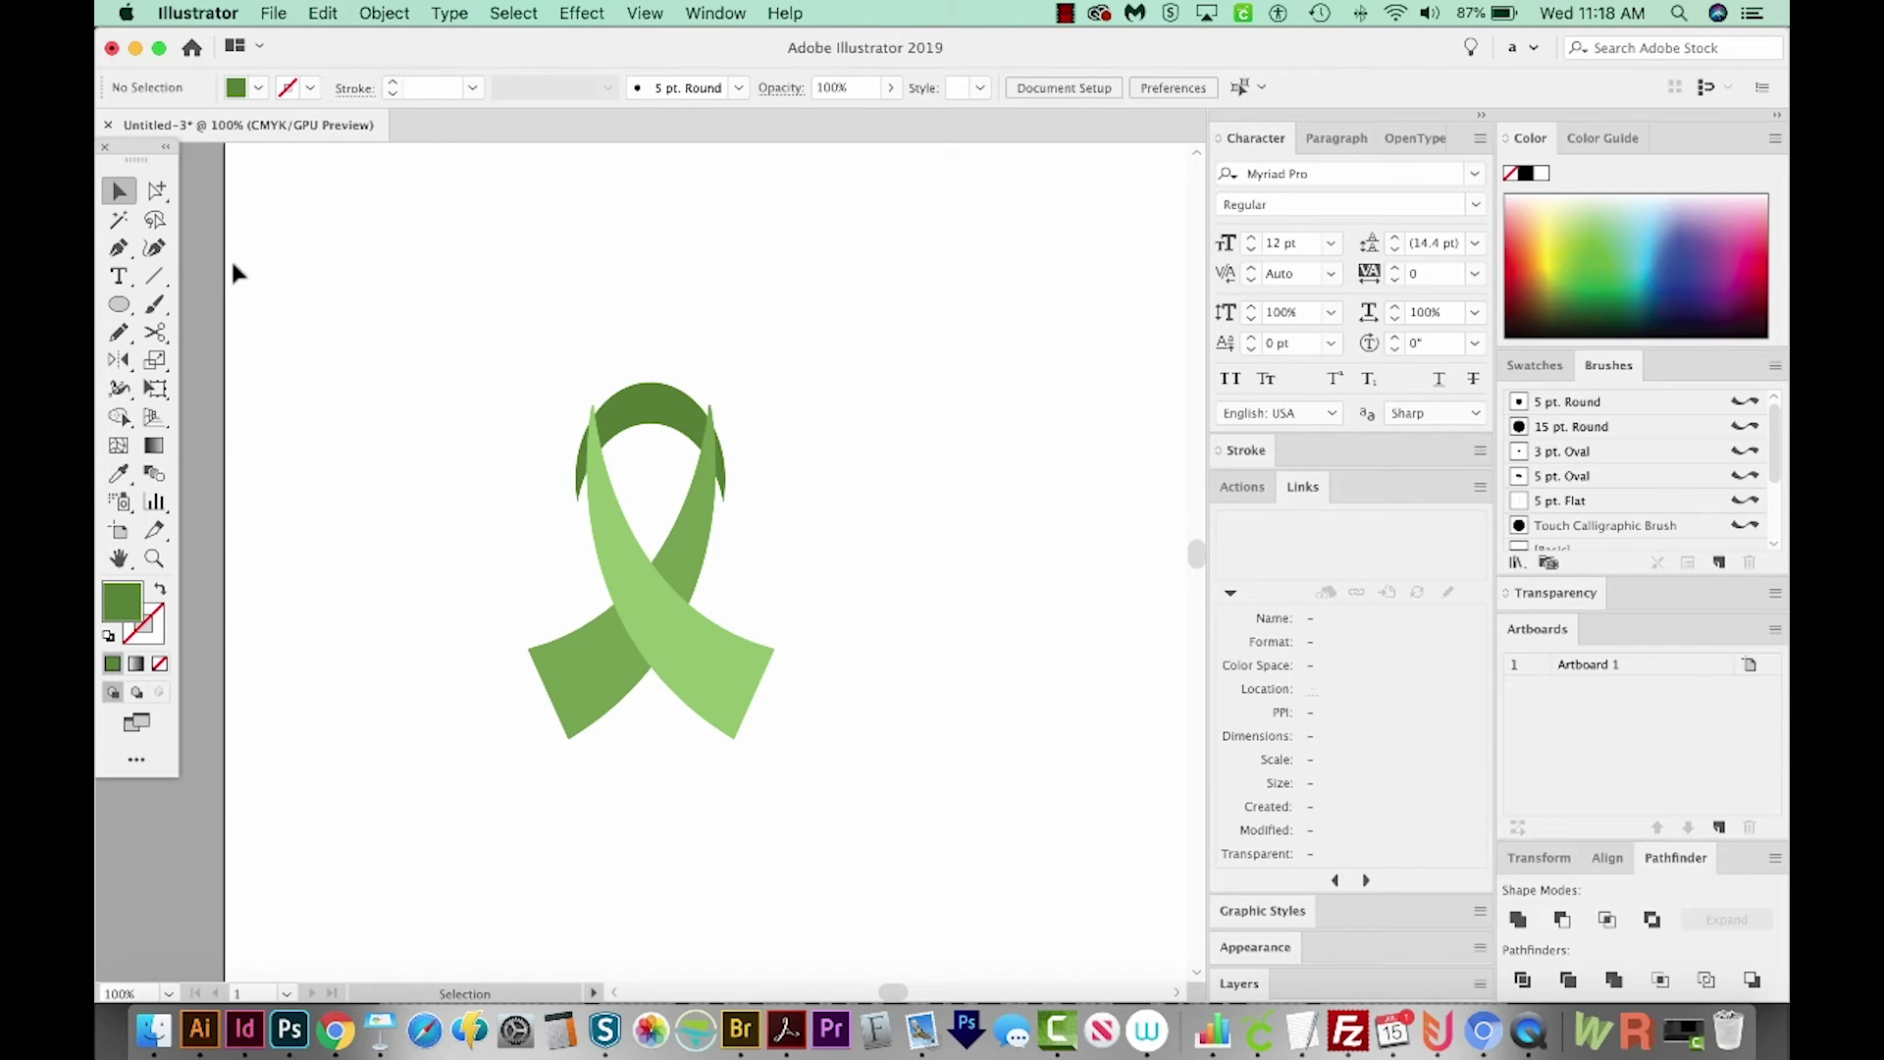
# - With all ribbon paths selected, use Shape Builder to delete the slivers at both arch tips
pyautogui.moveTo(846, 330); pyautogui.dragTo(481, 549)
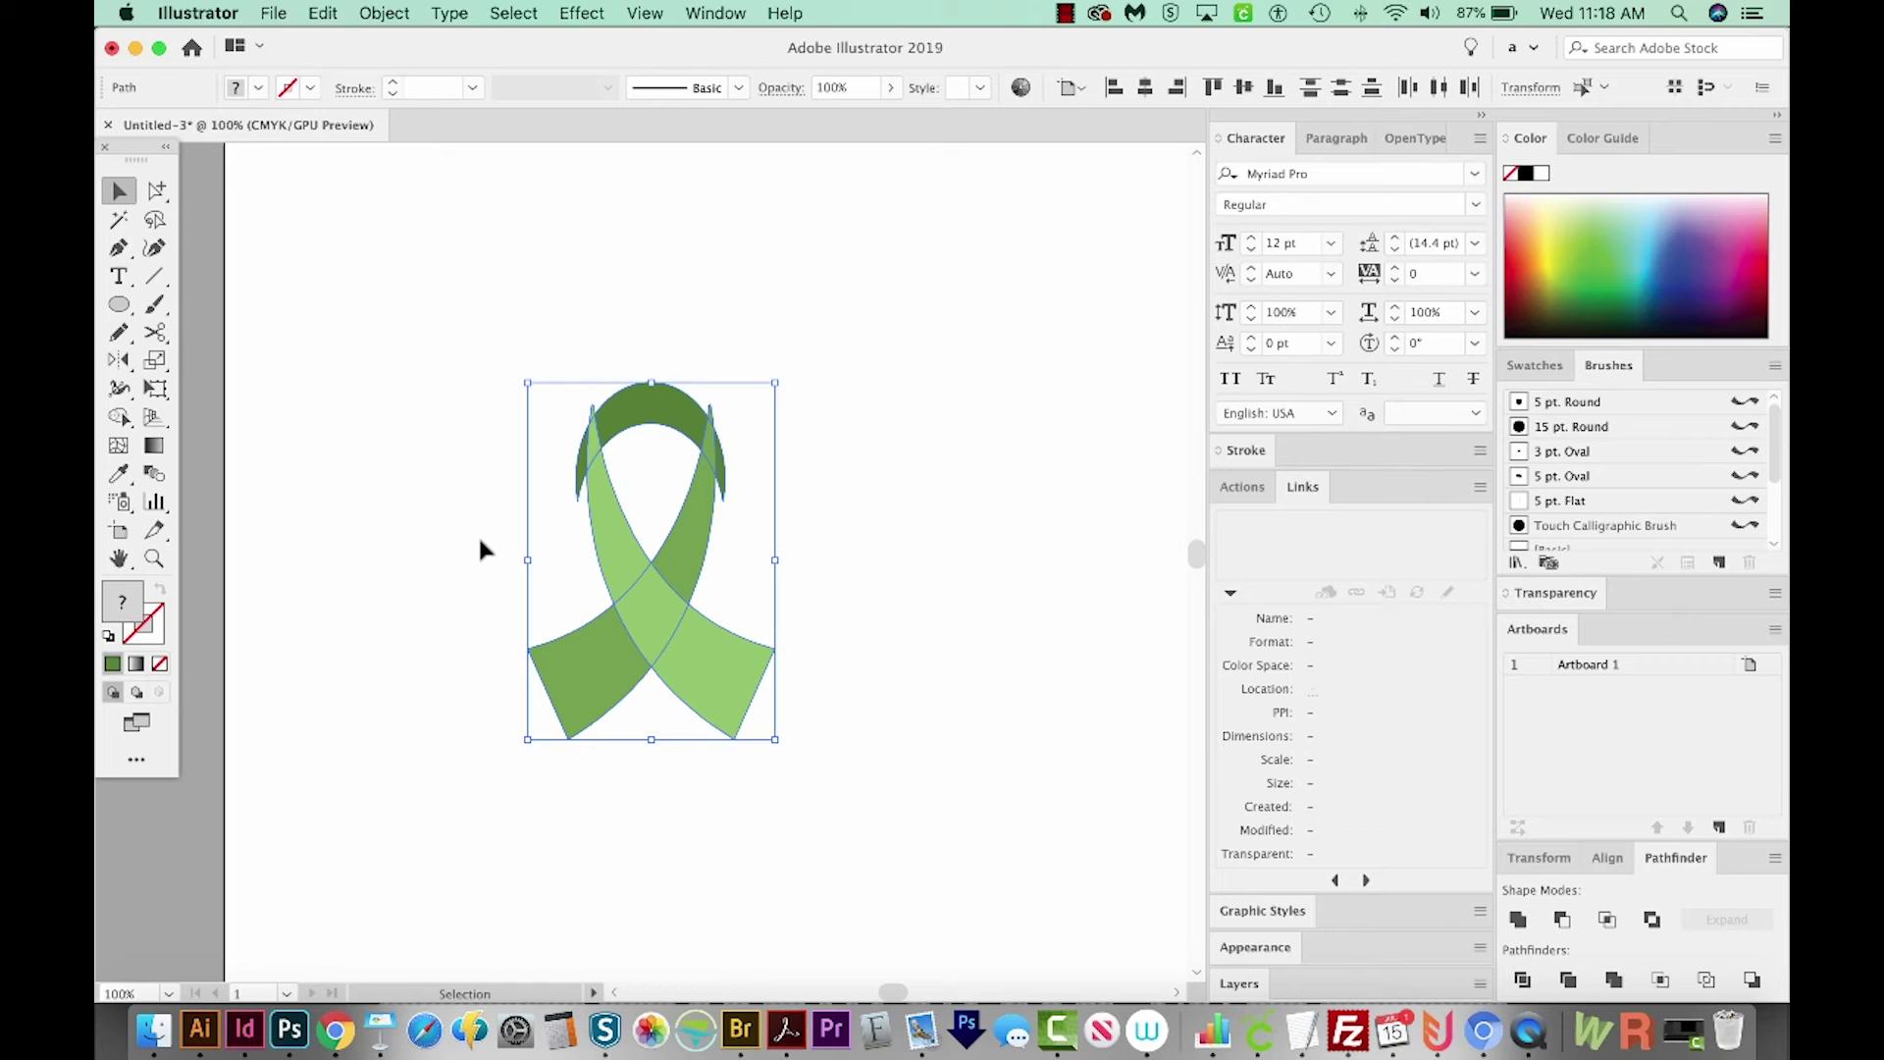
pyautogui.hotkey('shift', 'm')
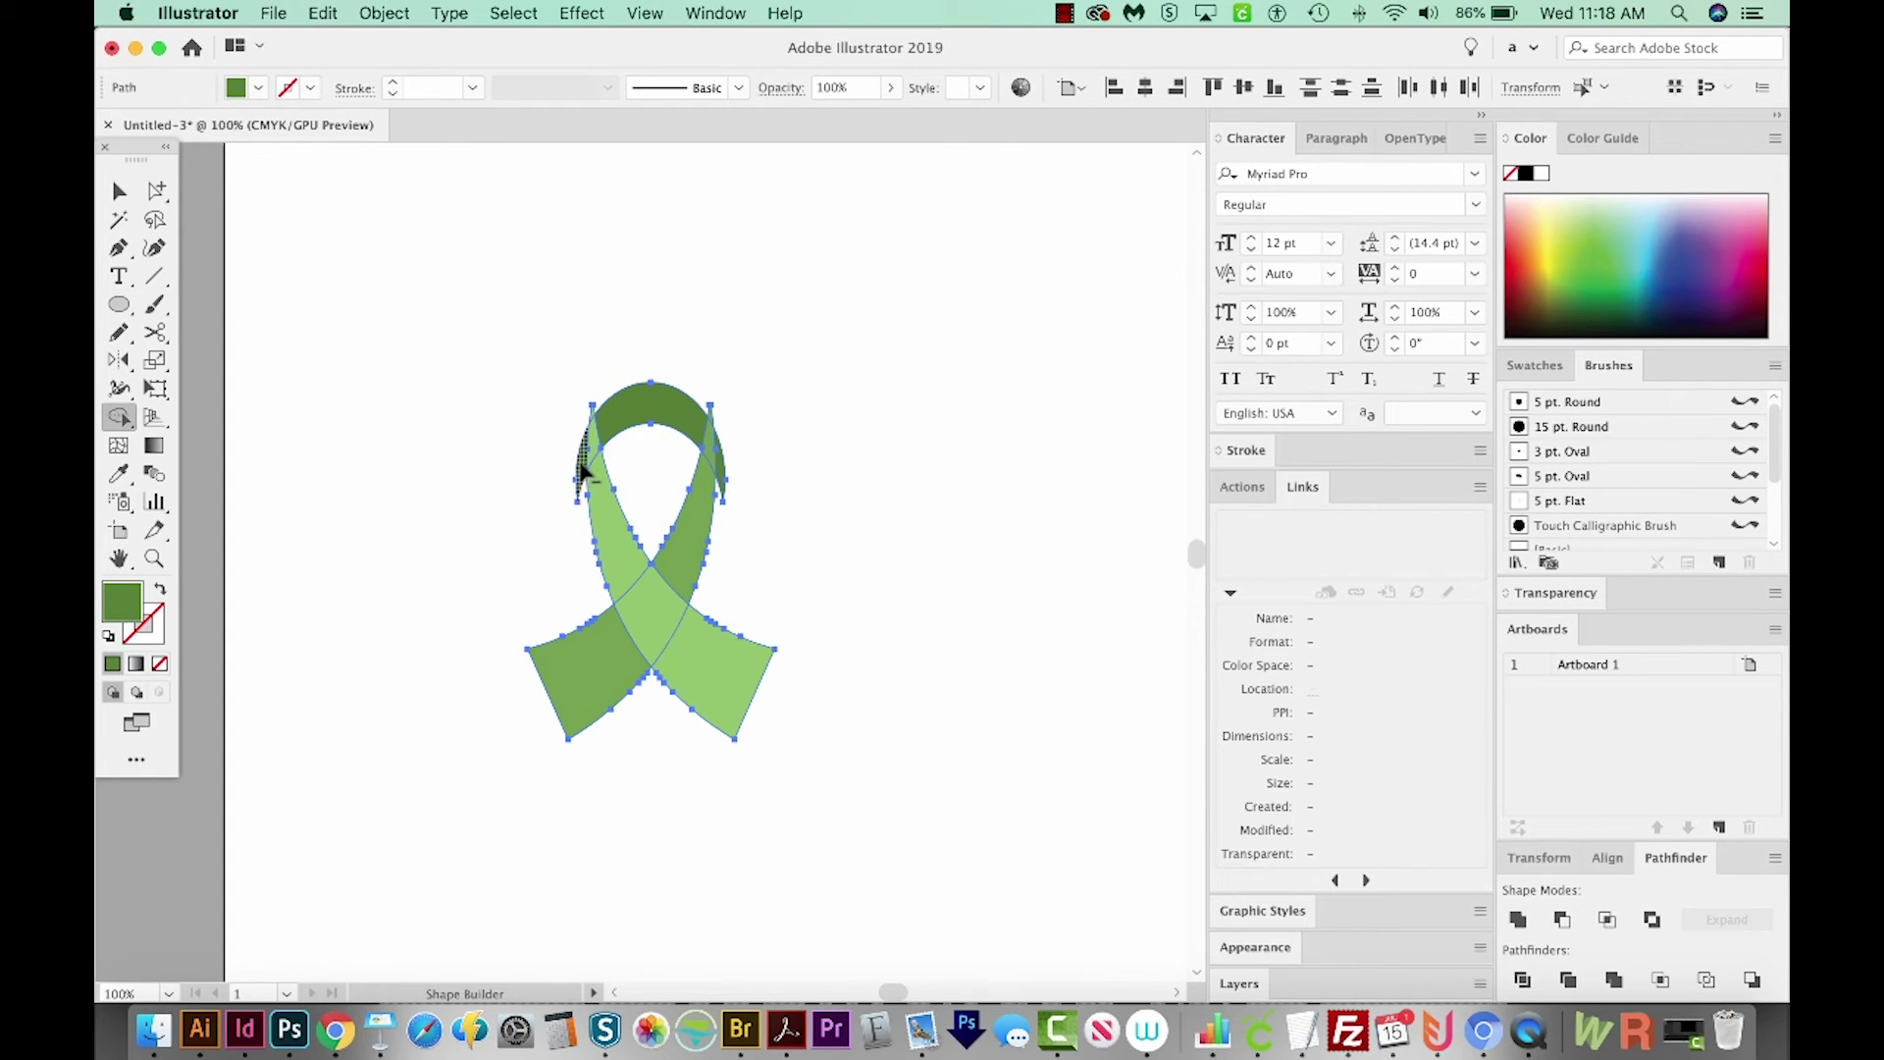
pyautogui.press('z')
pyautogui.moveTo(684, 533); pyautogui.dragTo(818, 687)
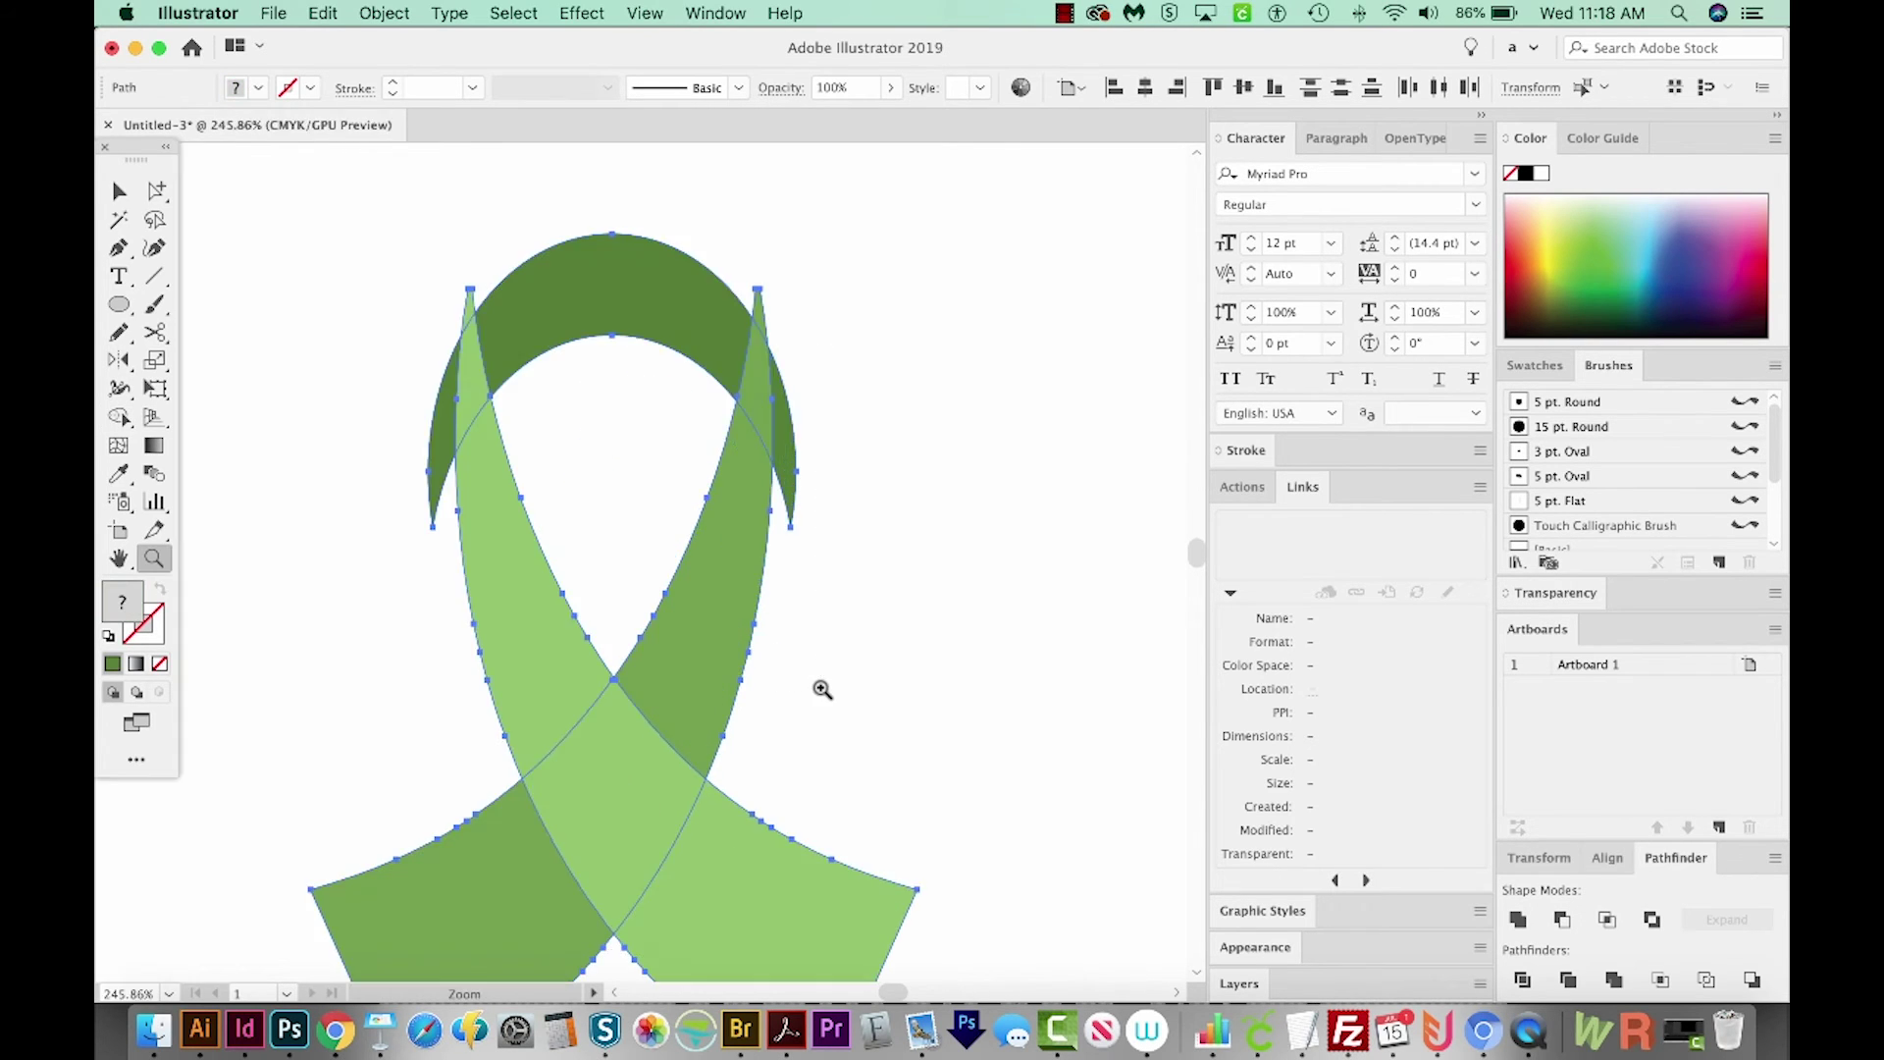
pyautogui.hotkey('shift', 'm')
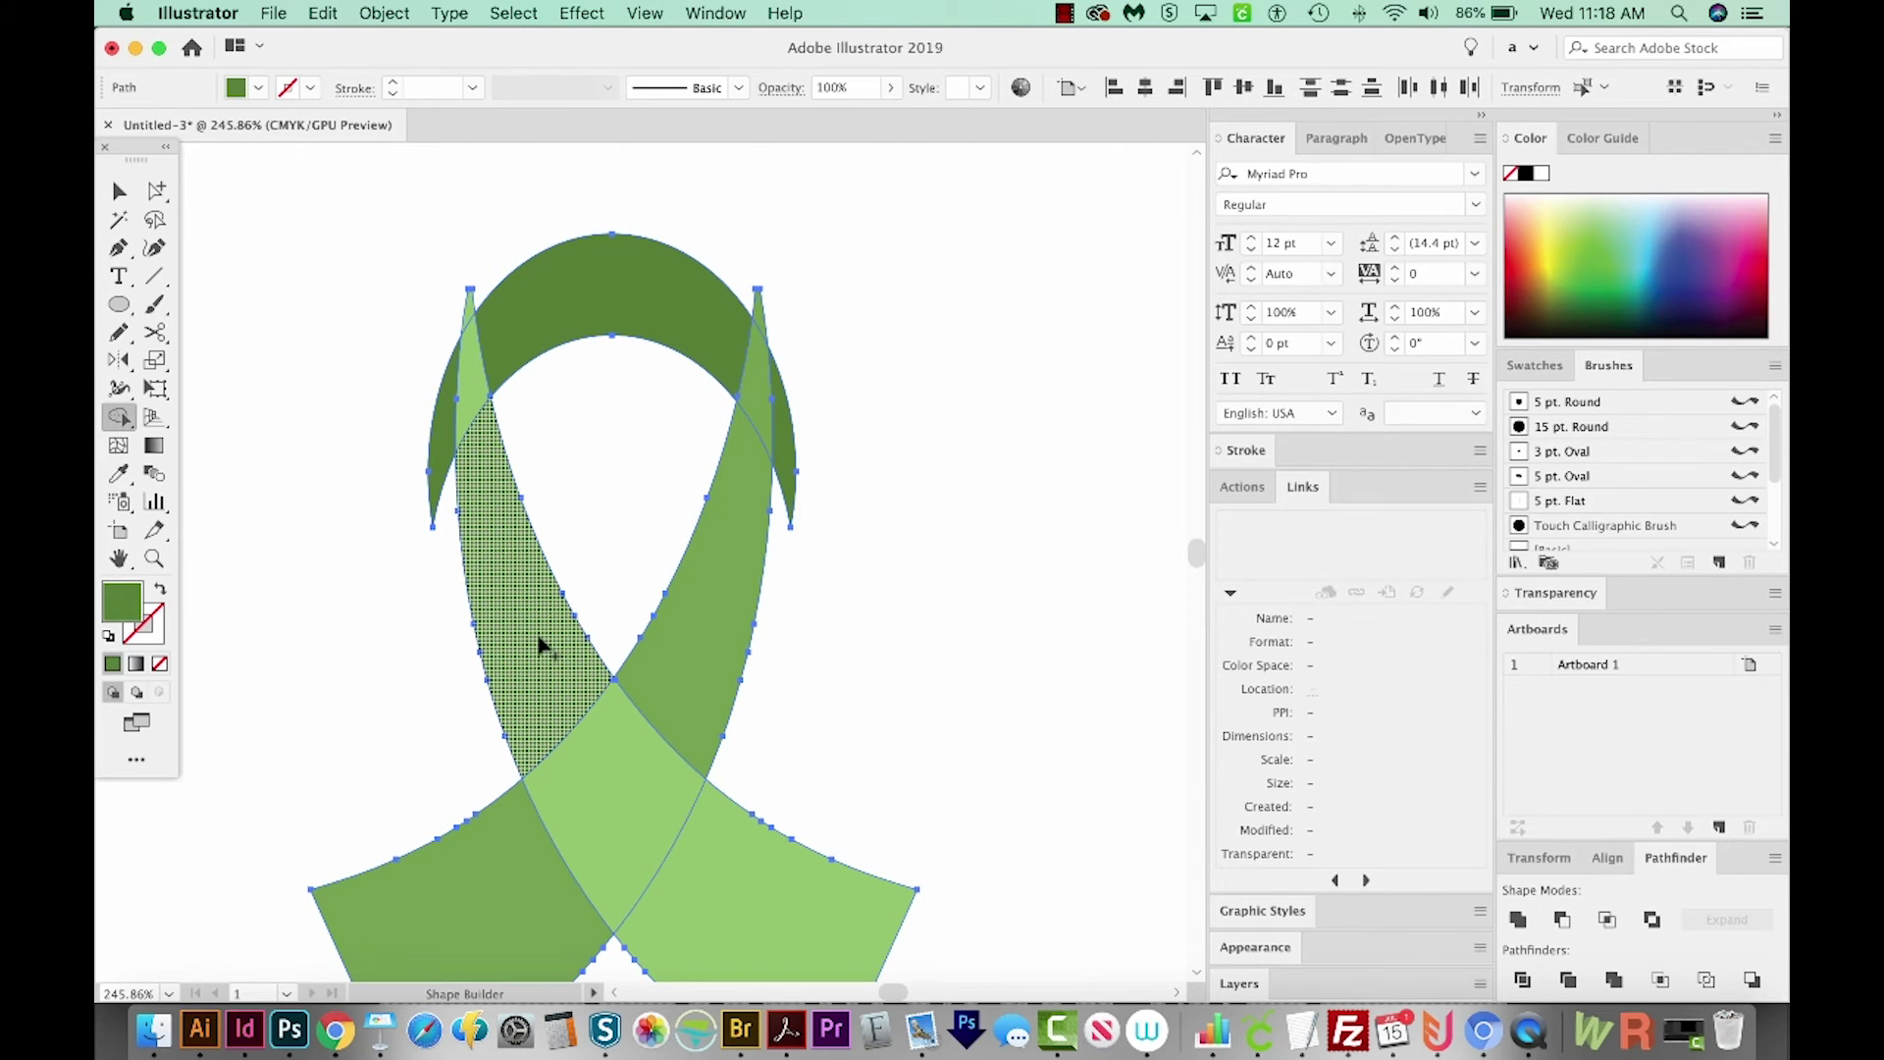
pyautogui.keyDown('alt'); pyautogui.click(438, 432); pyautogui.keyUp('alt')
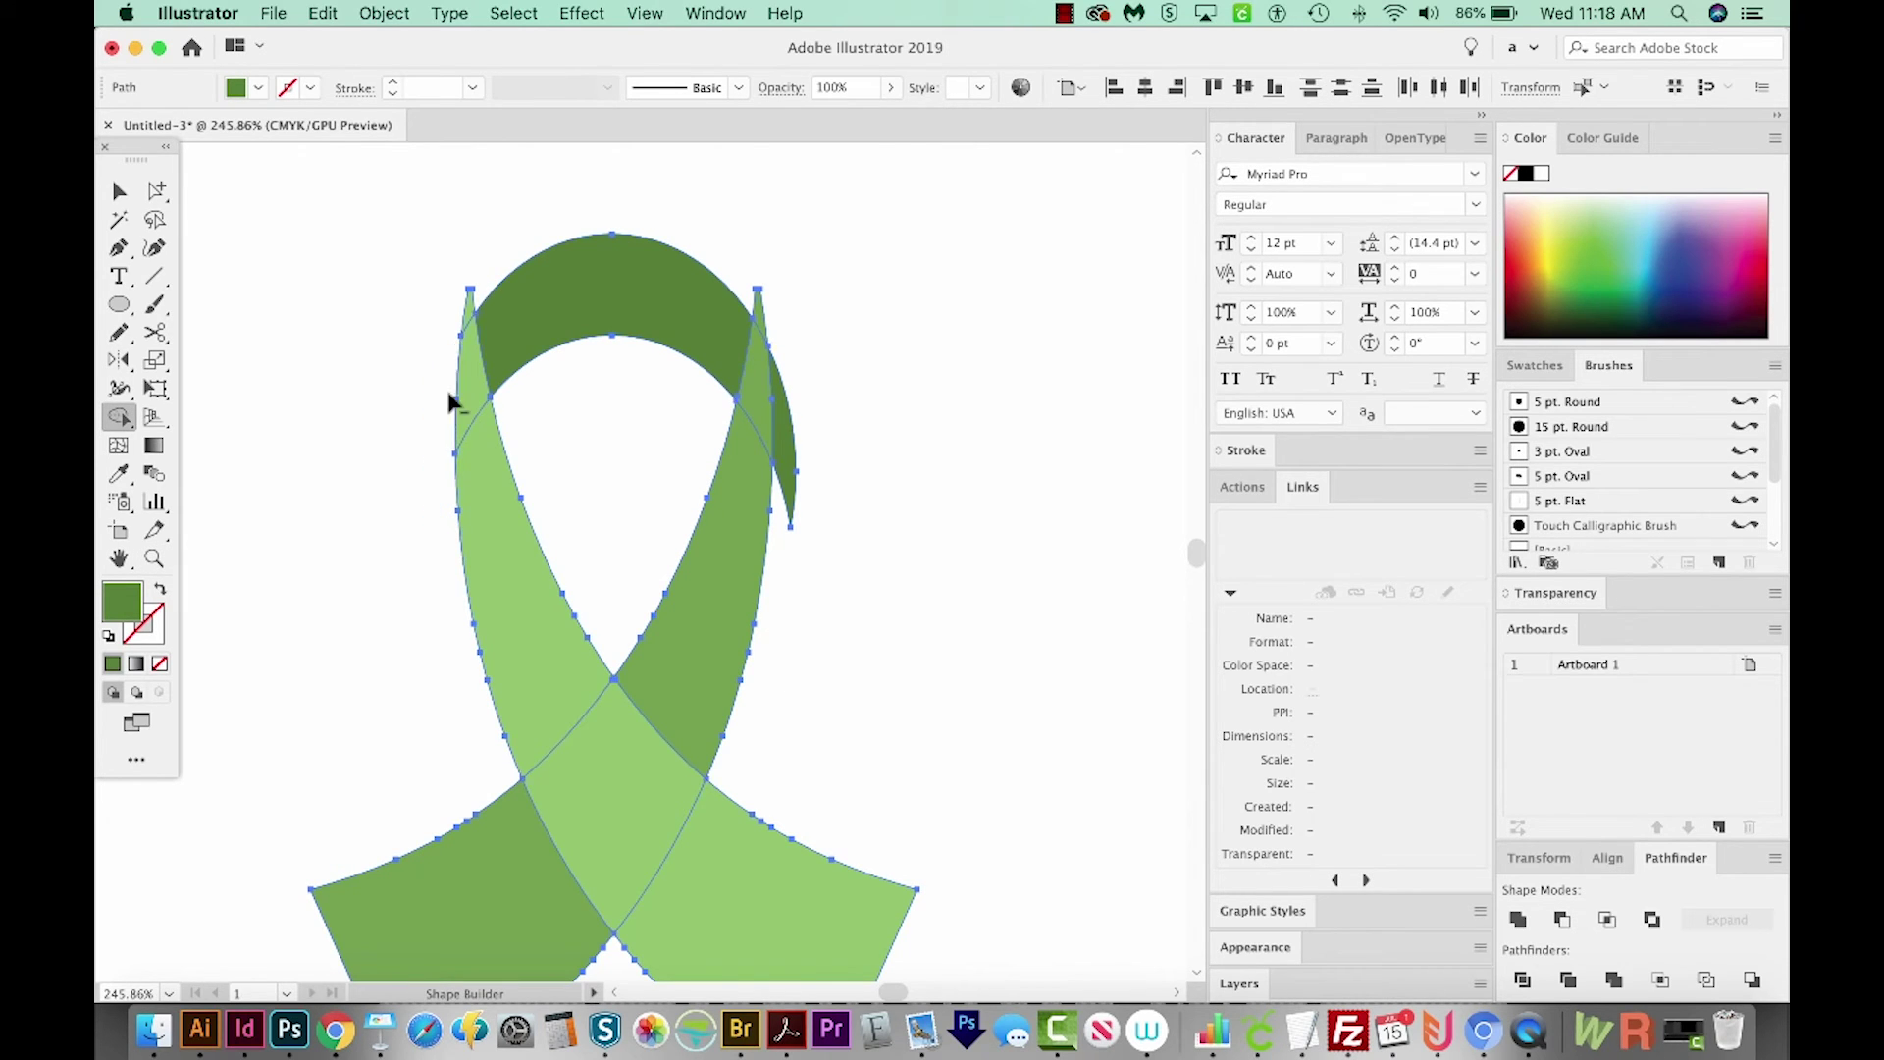
pyautogui.keyDown('alt'); pyautogui.click(467, 305); pyautogui.keyUp('alt')
pyautogui.keyDown('alt'); pyautogui.click(791, 455); pyautogui.keyUp('alt')
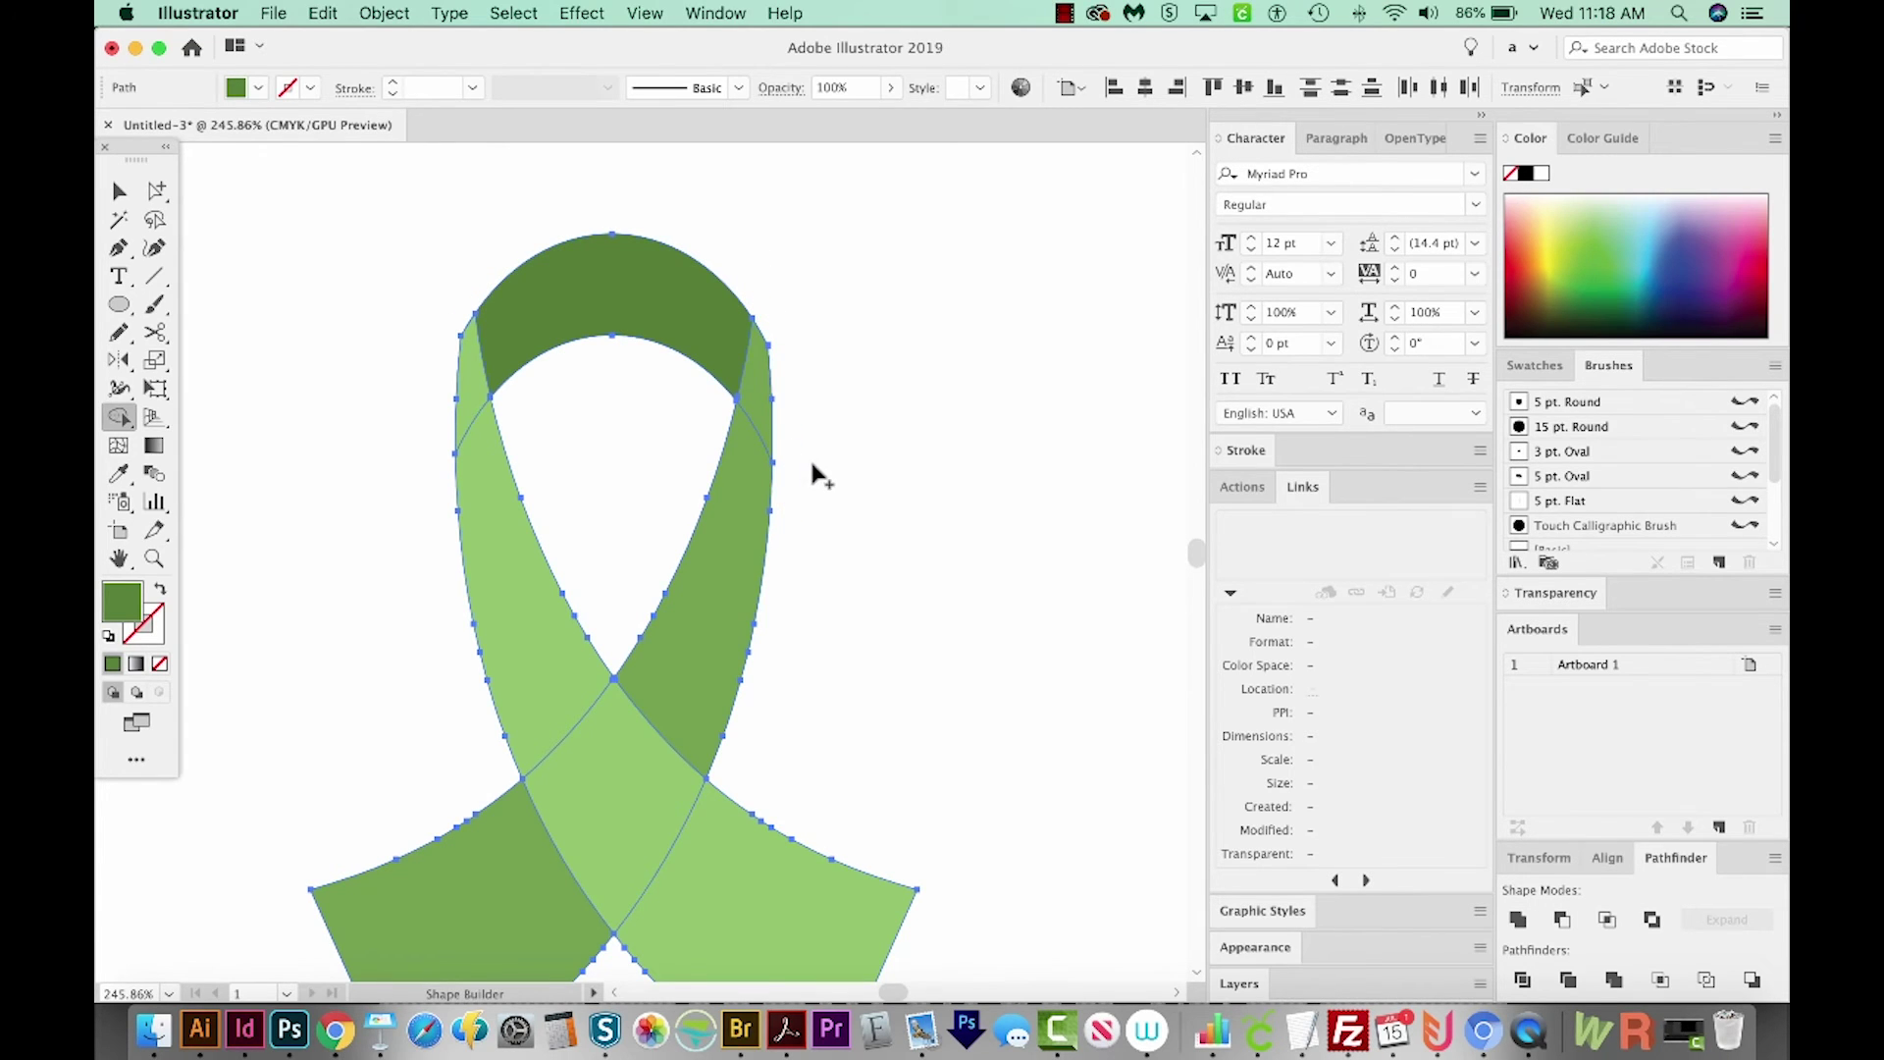
# - Try shifting the light-green left piece, undo the move, and select all ribbon shapes
pyautogui.scroll(3, 809, 457)
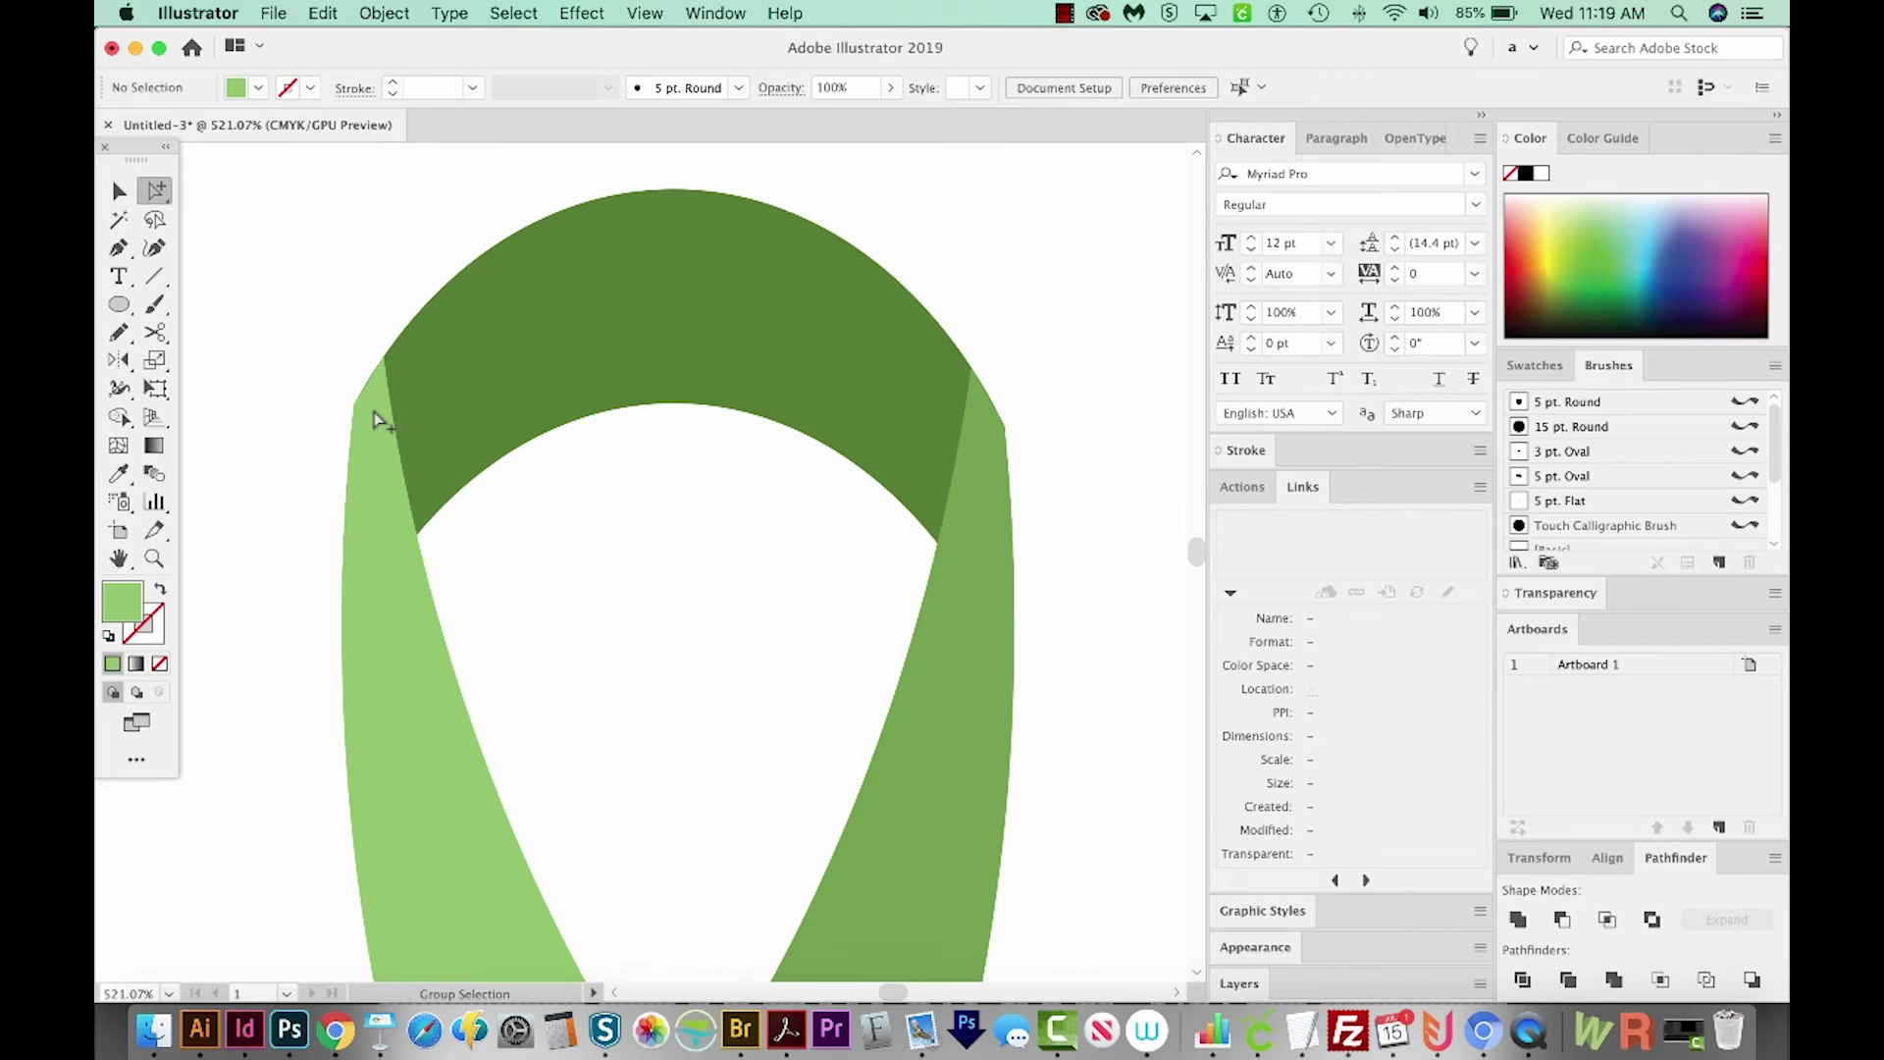
pyautogui.moveTo(371, 403); pyautogui.dragTo(298, 405)
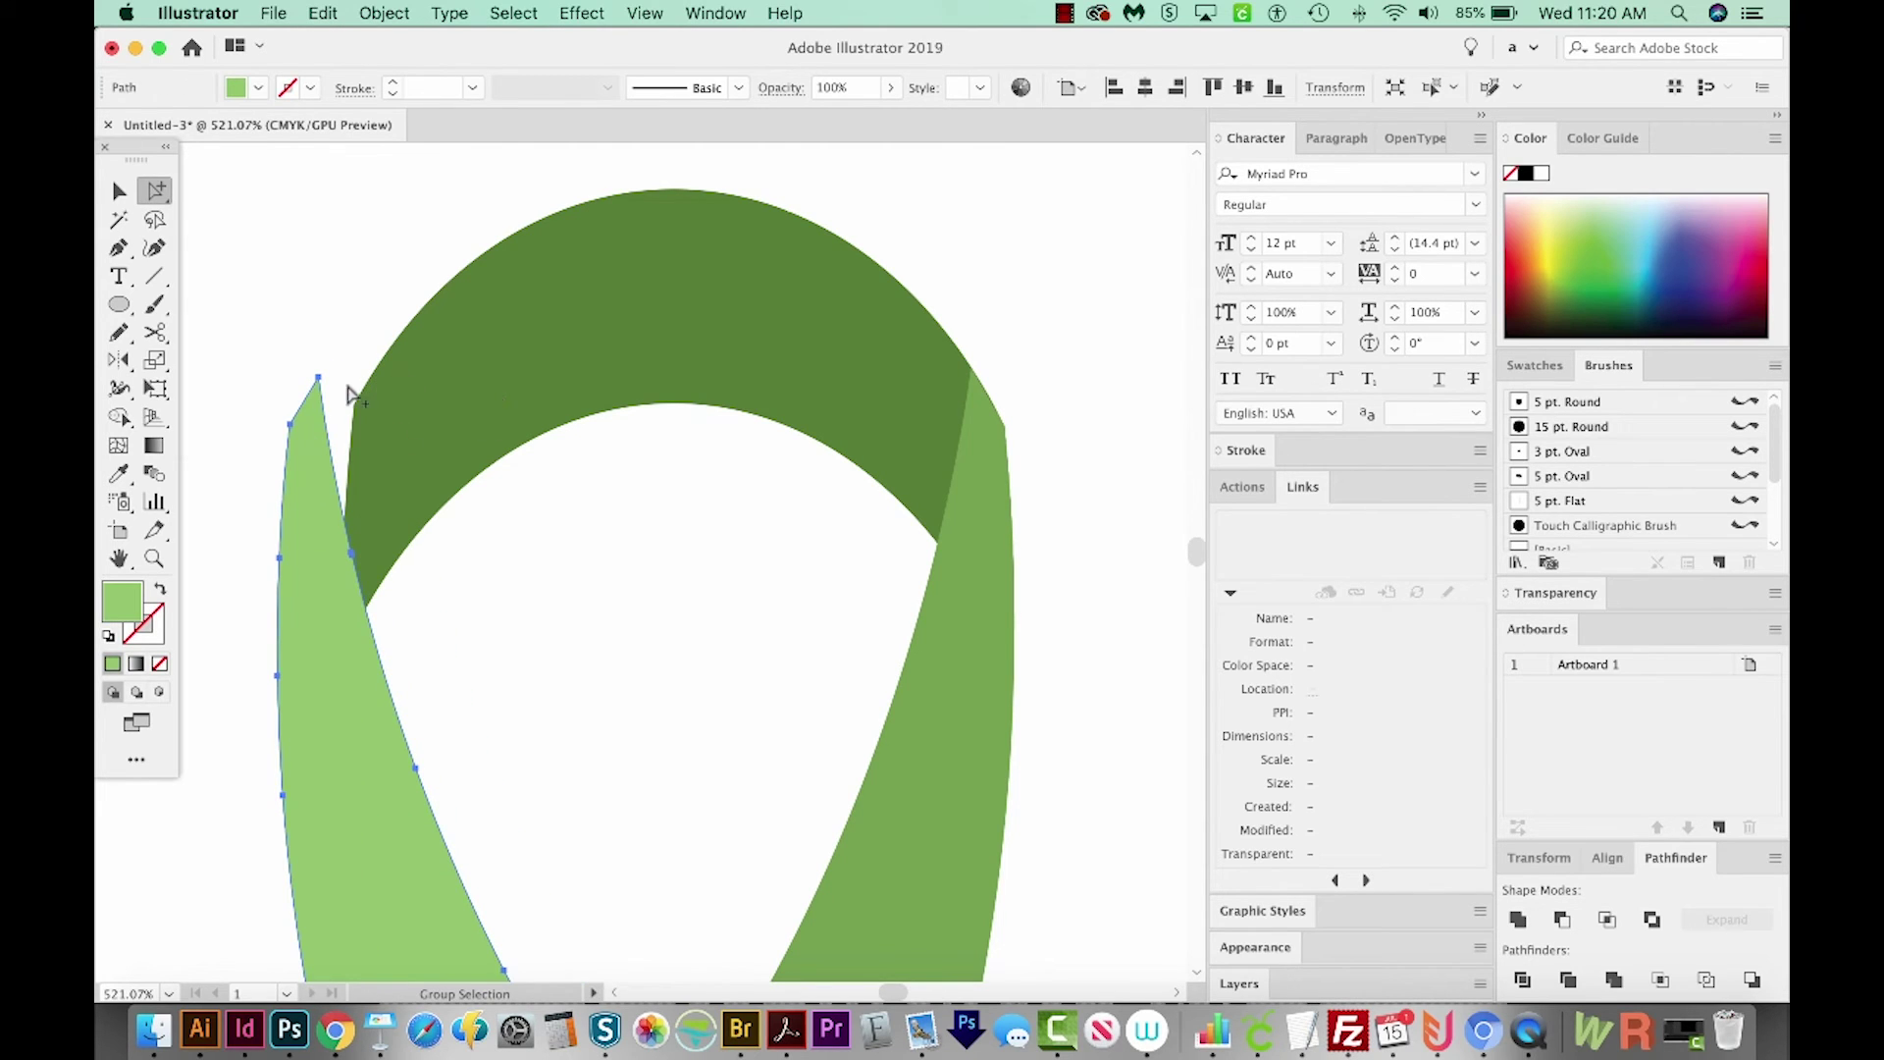
pyautogui.keyDown('super'); pyautogui.click(385, 435); pyautogui.keyUp('super')
pyautogui.press('super+z')
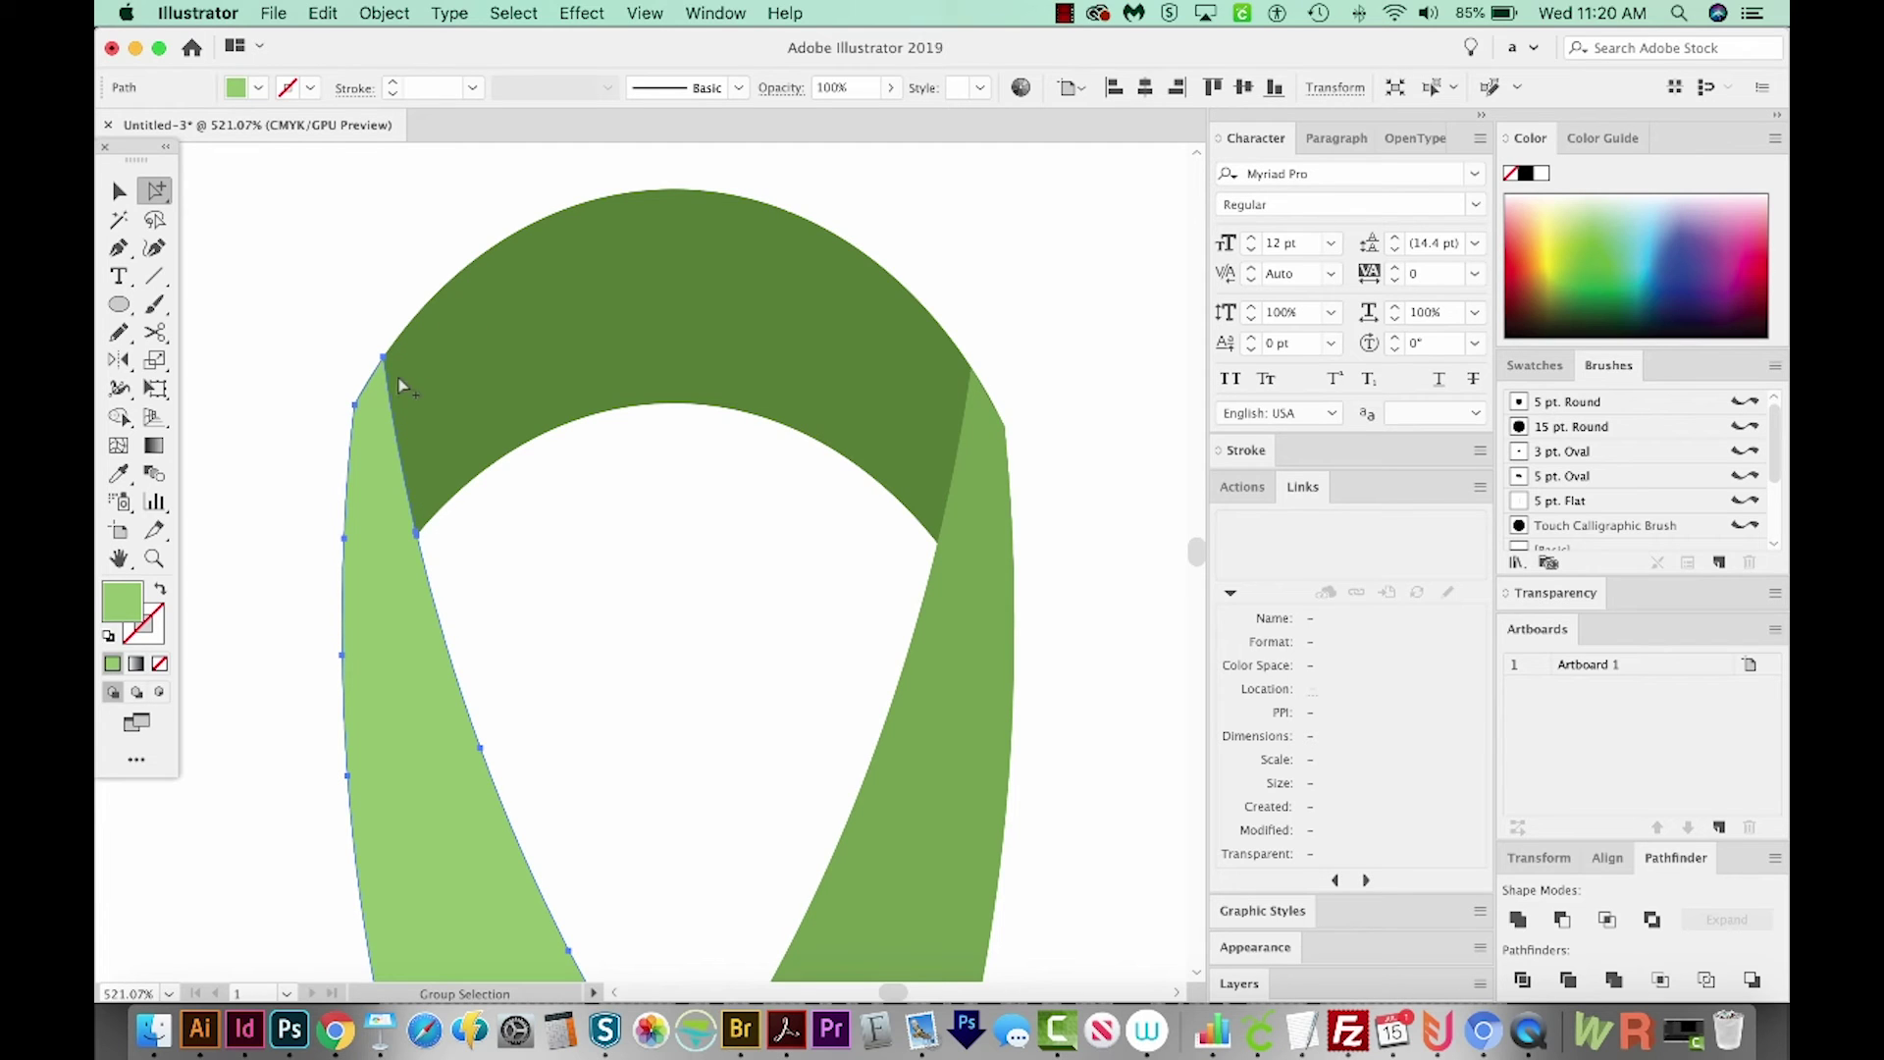
pyautogui.press('super+a')
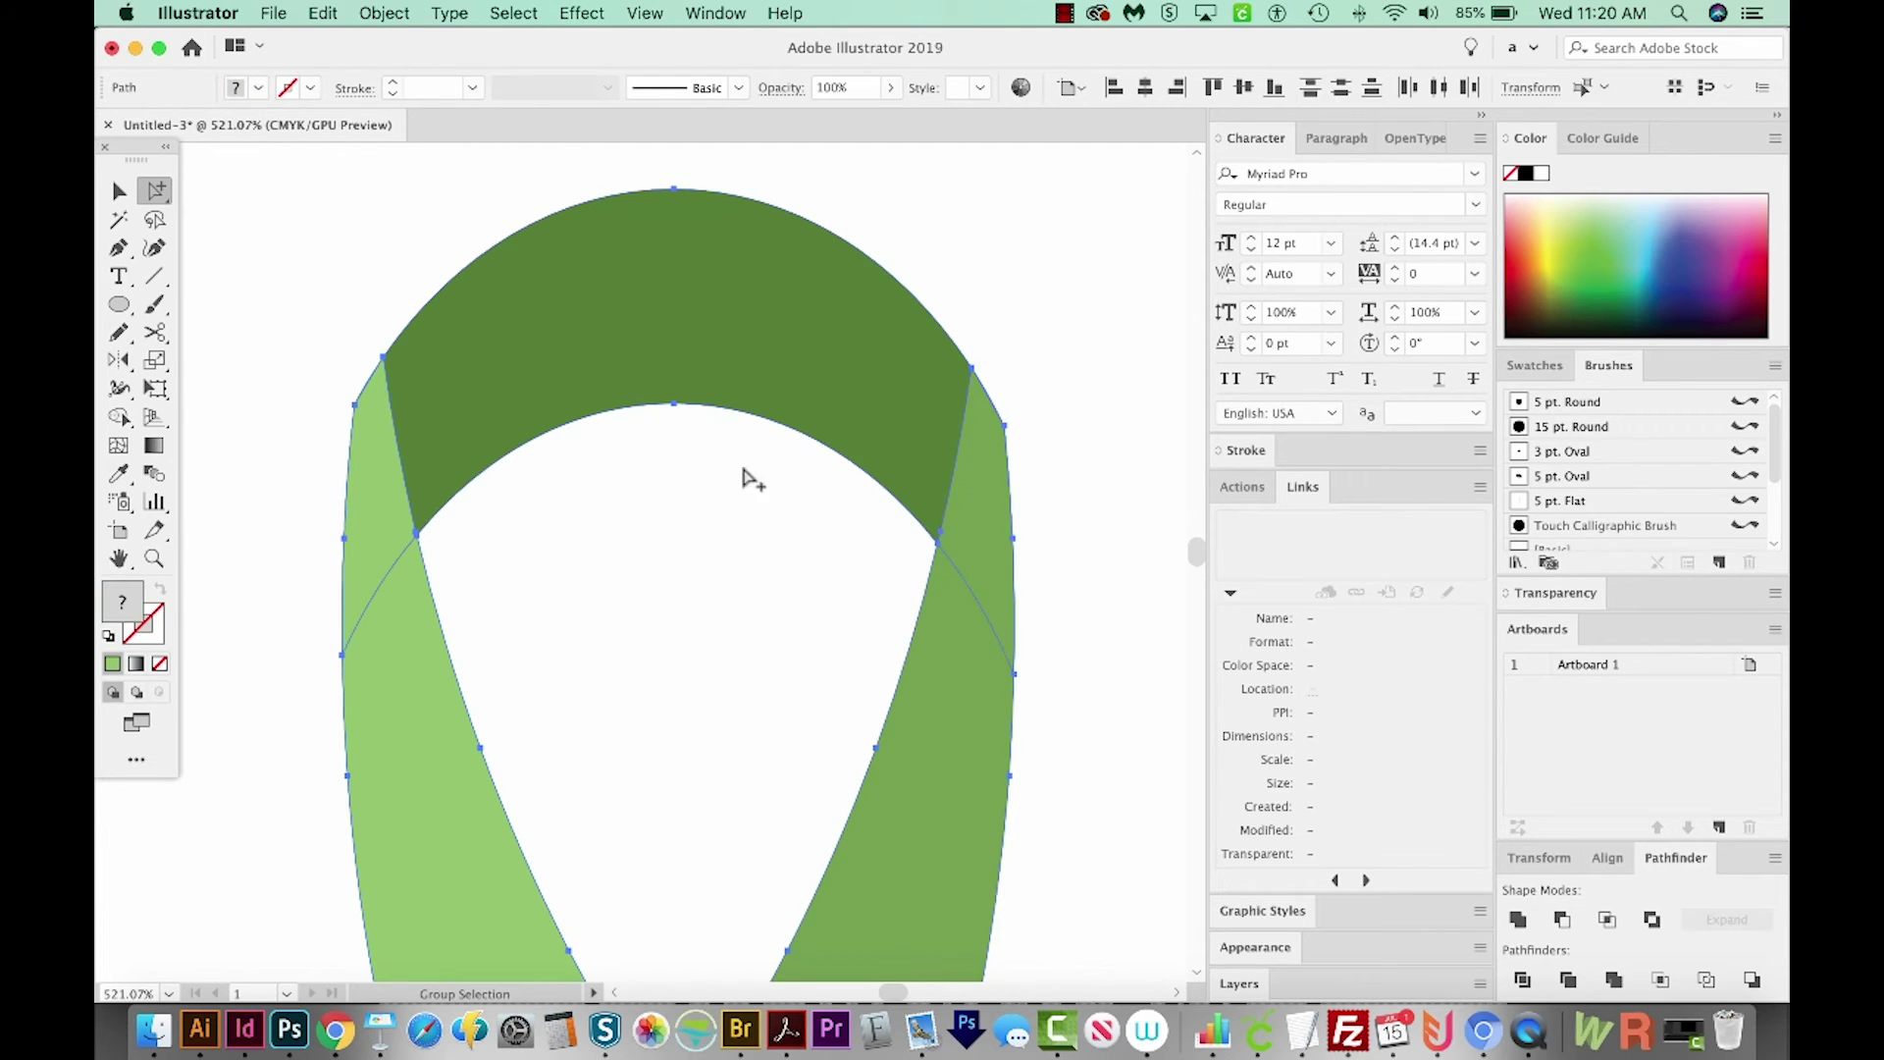
# - Select every ribbon shape and apply Pathfinder Merge to make non-overlapping pieces
pyautogui.press('v')
pyautogui.click(337, 288)
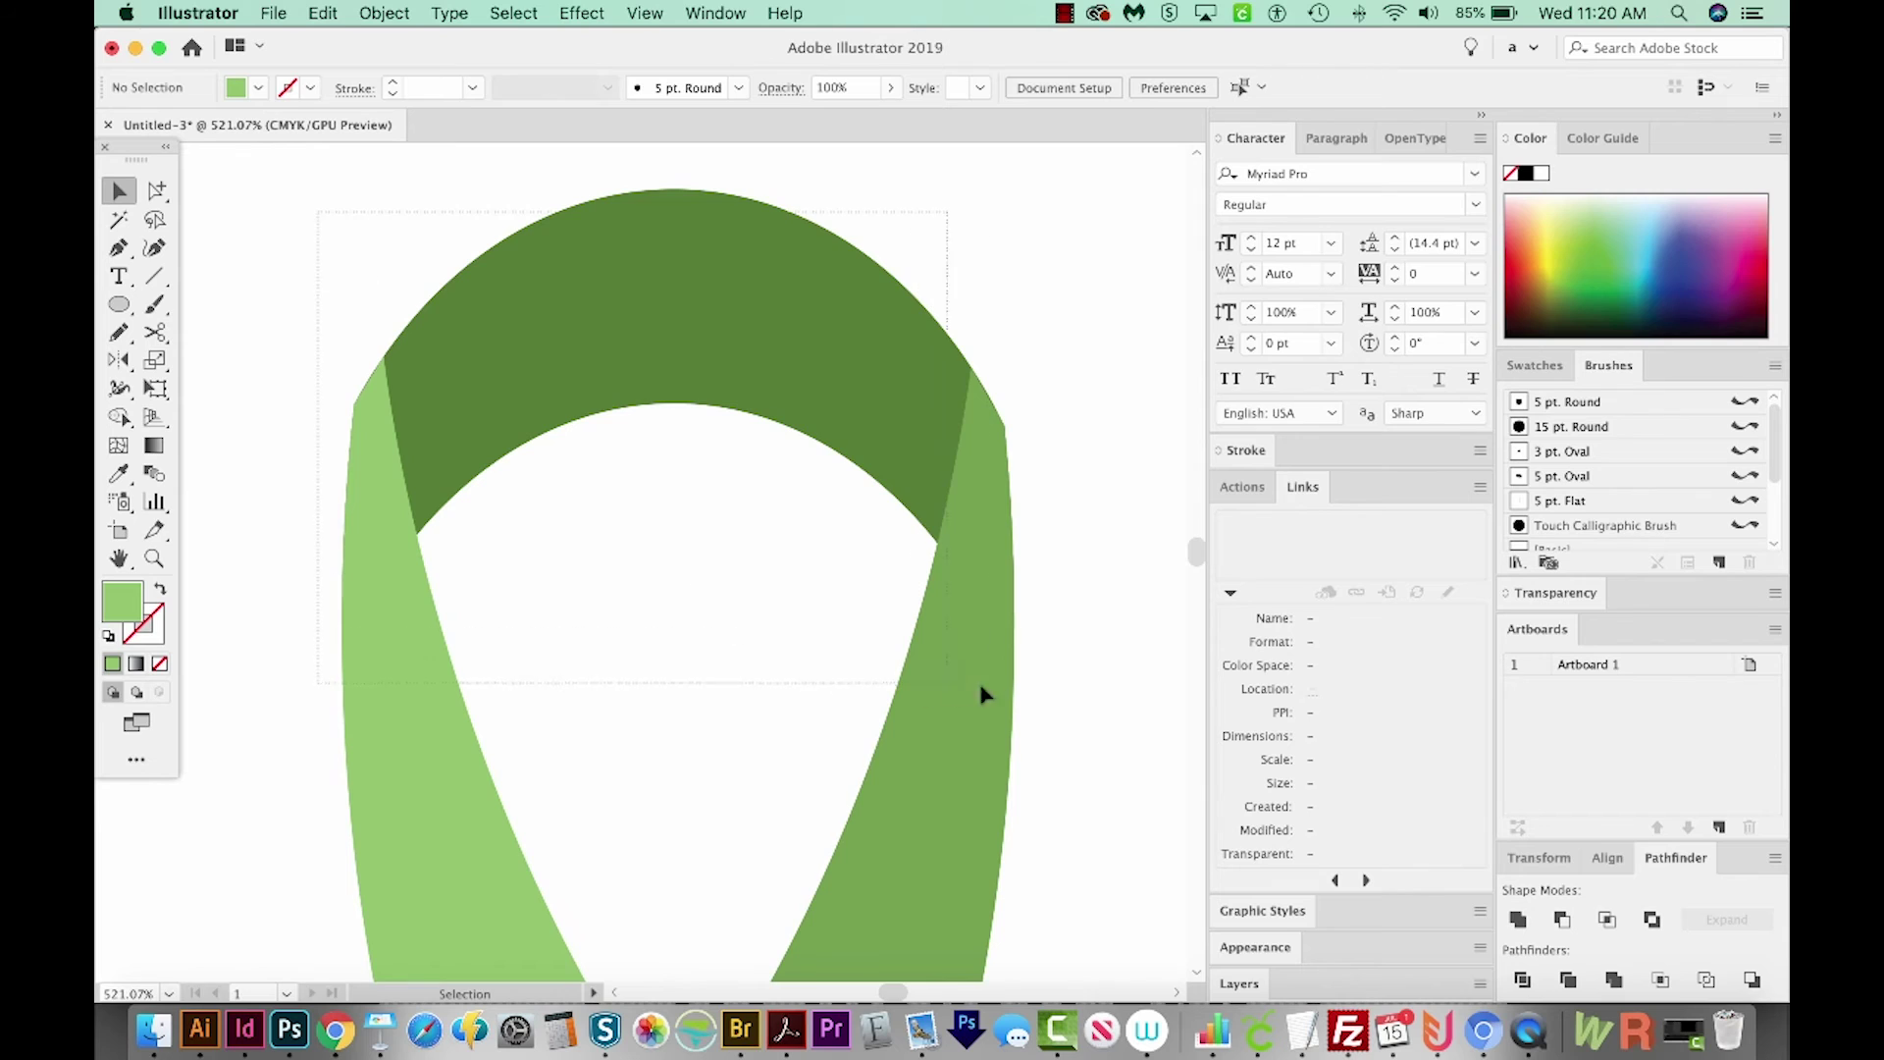
pyautogui.press('super+a')
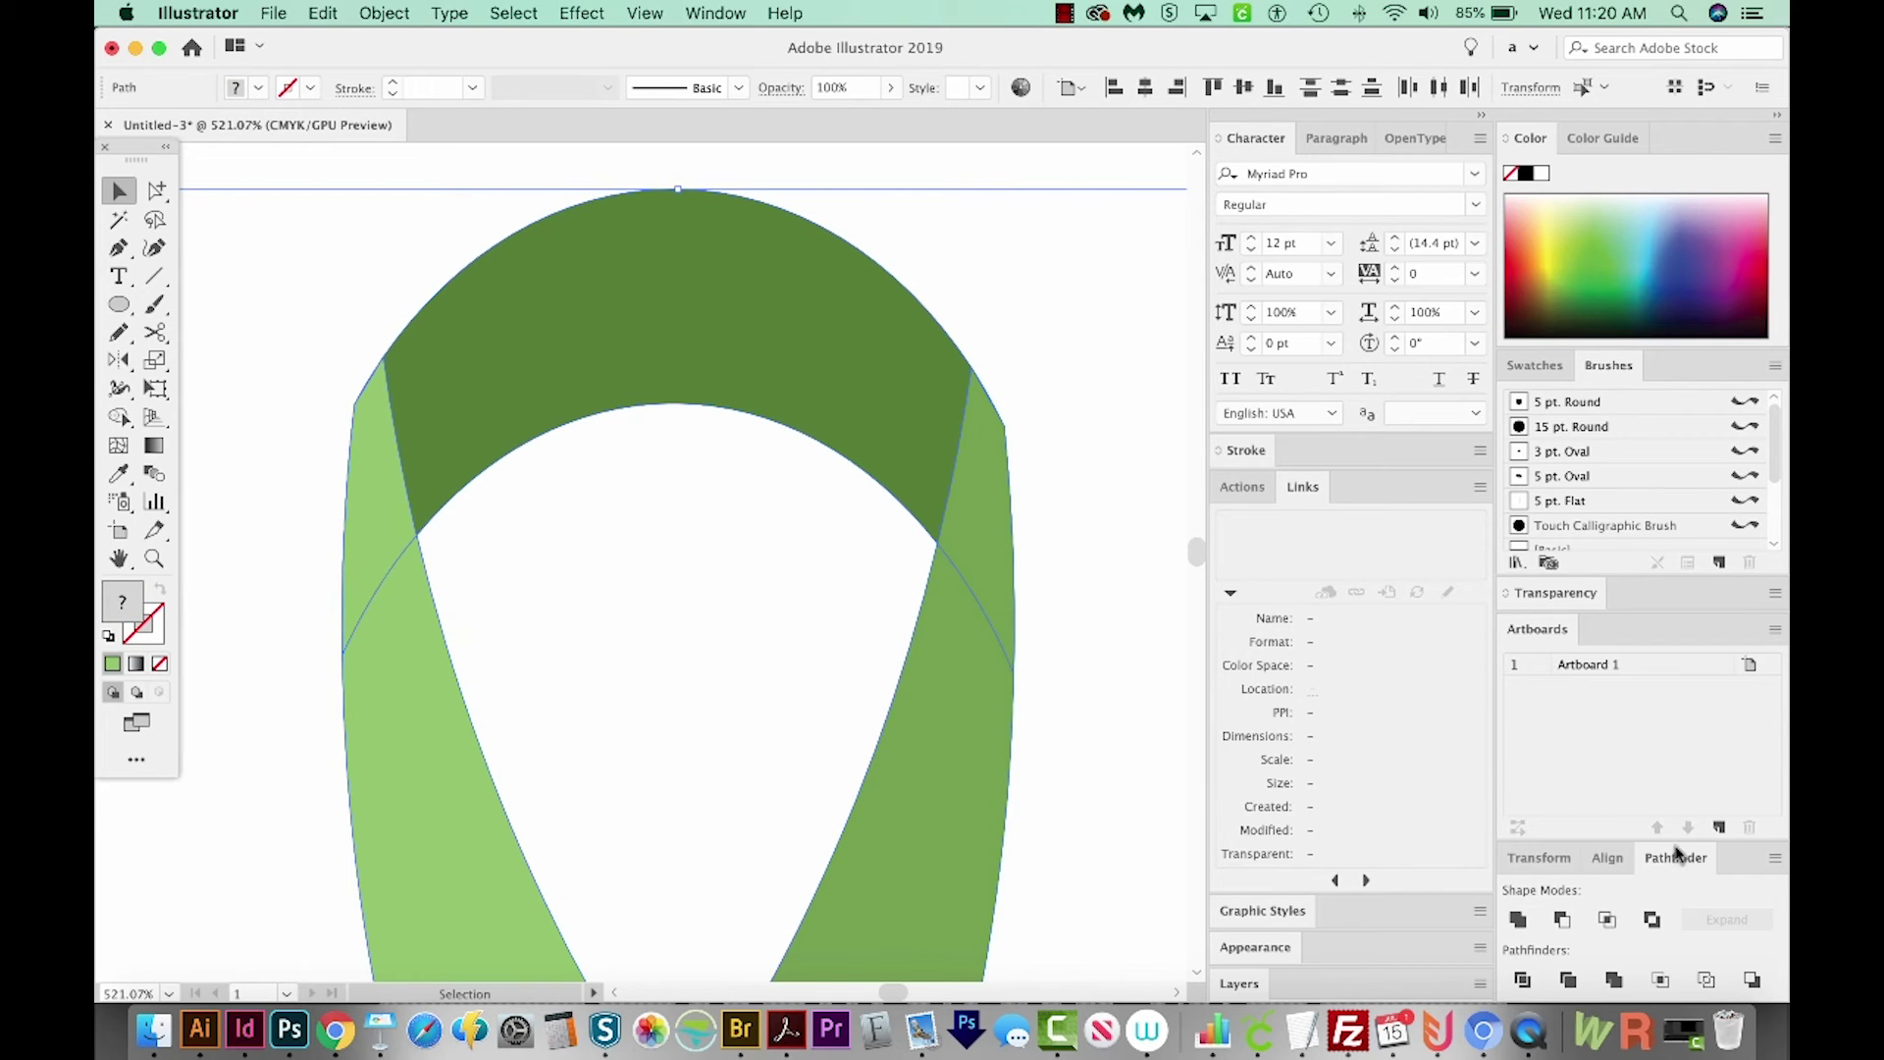
pyautogui.click(1613, 979)
pyautogui.moveTo(967, 619); pyautogui.dragTo(994, 576)
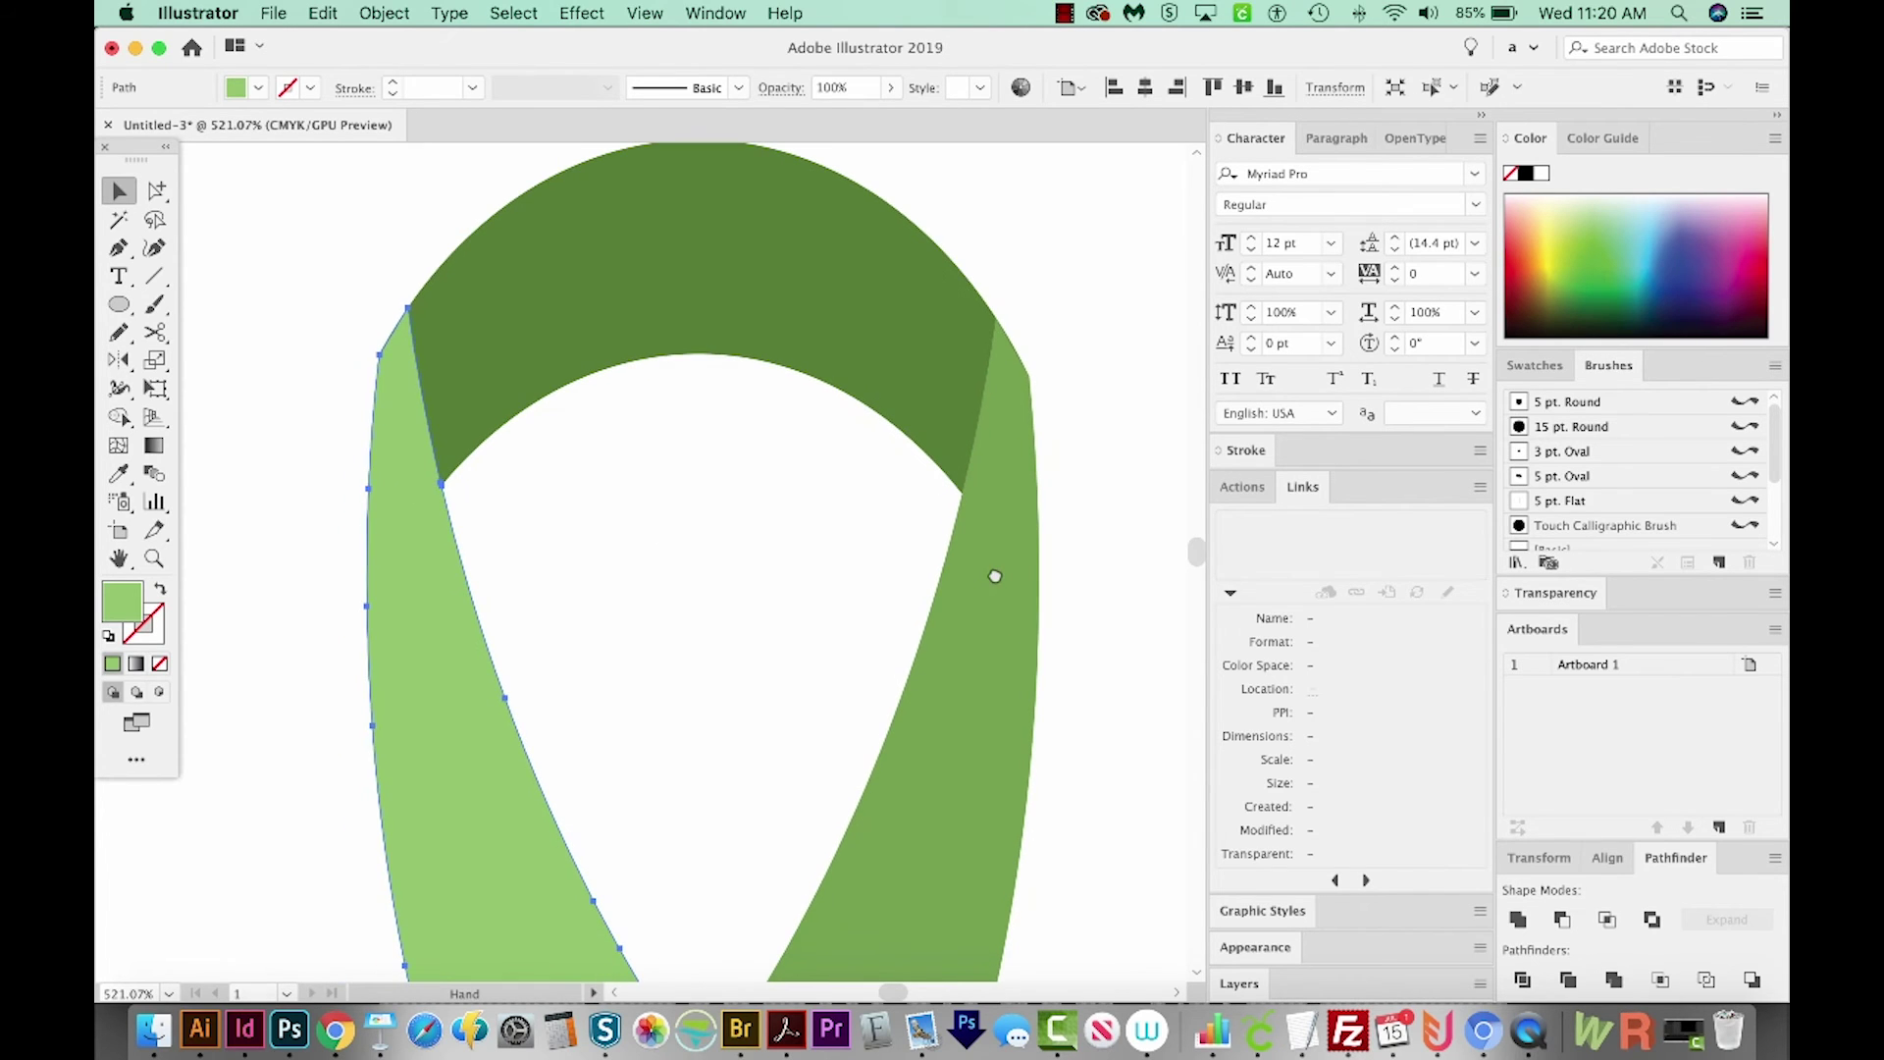
pyautogui.moveTo(820, 491); pyautogui.dragTo(829, 550)
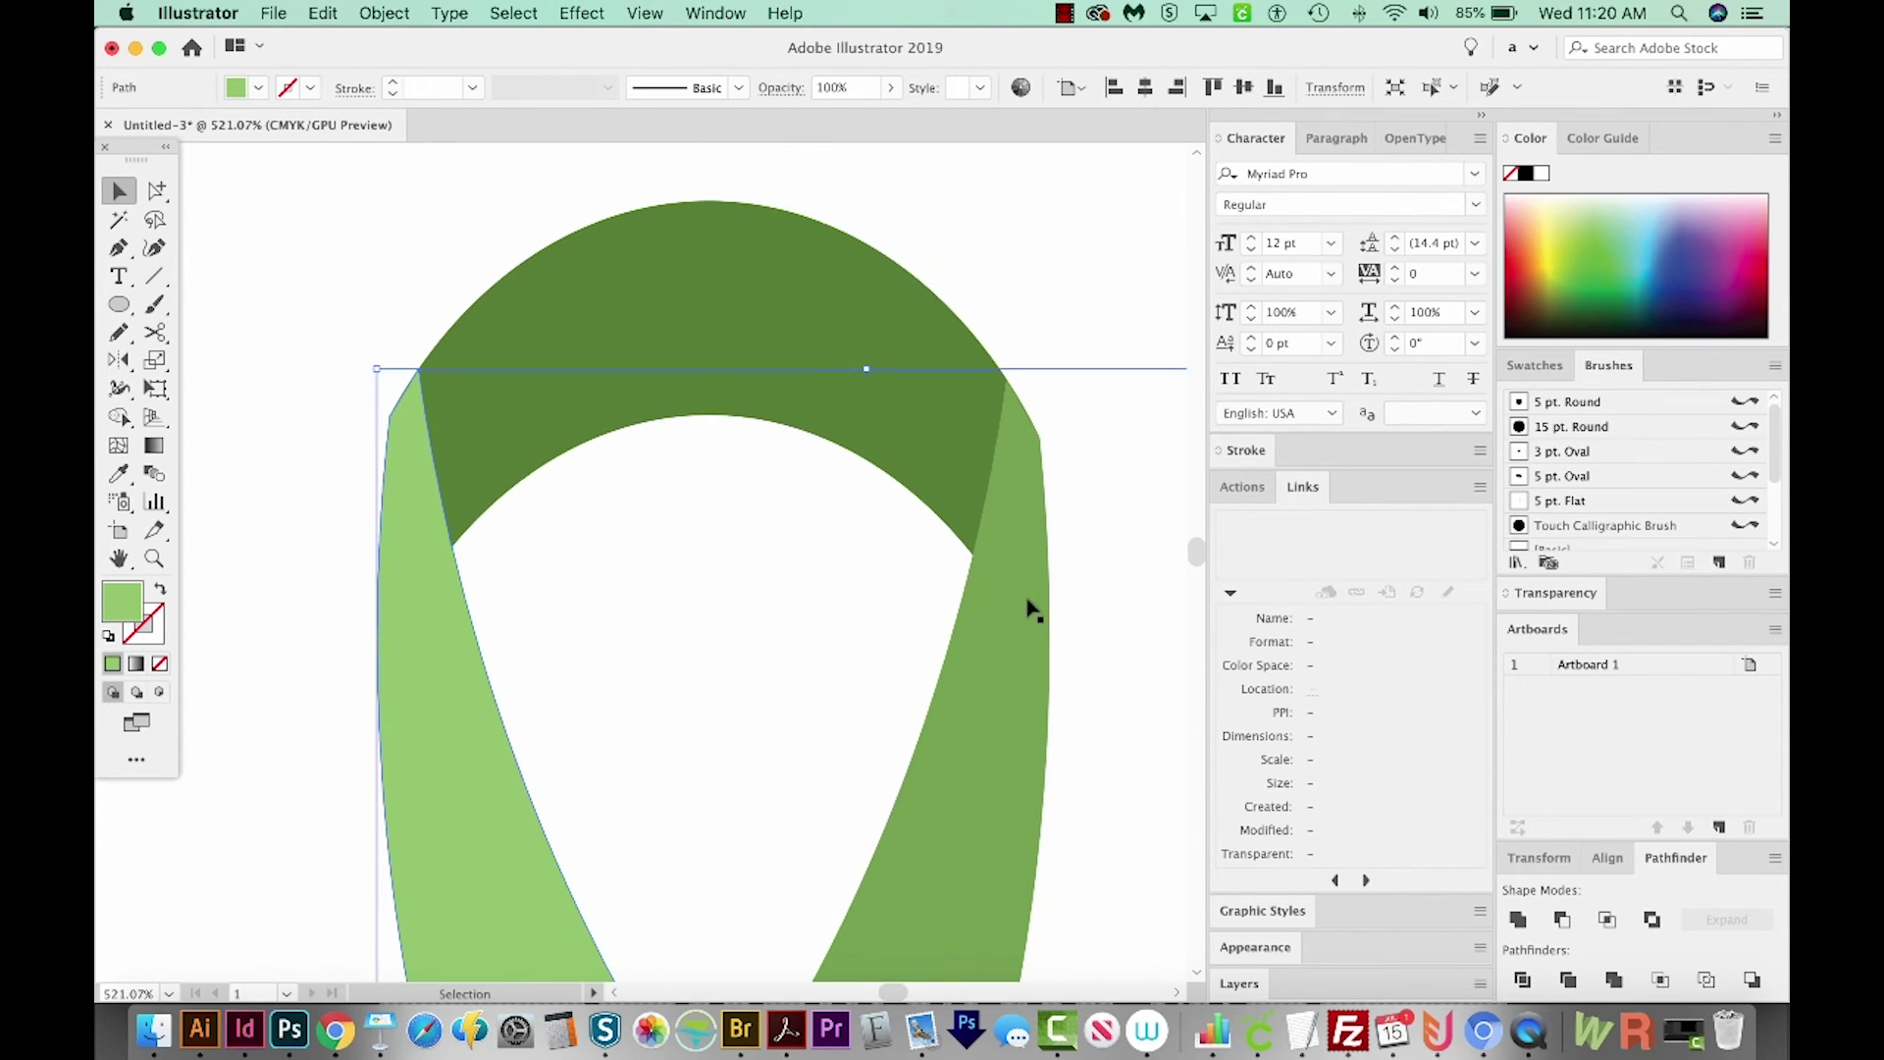
pyautogui.hscroll(2, 442, 588)
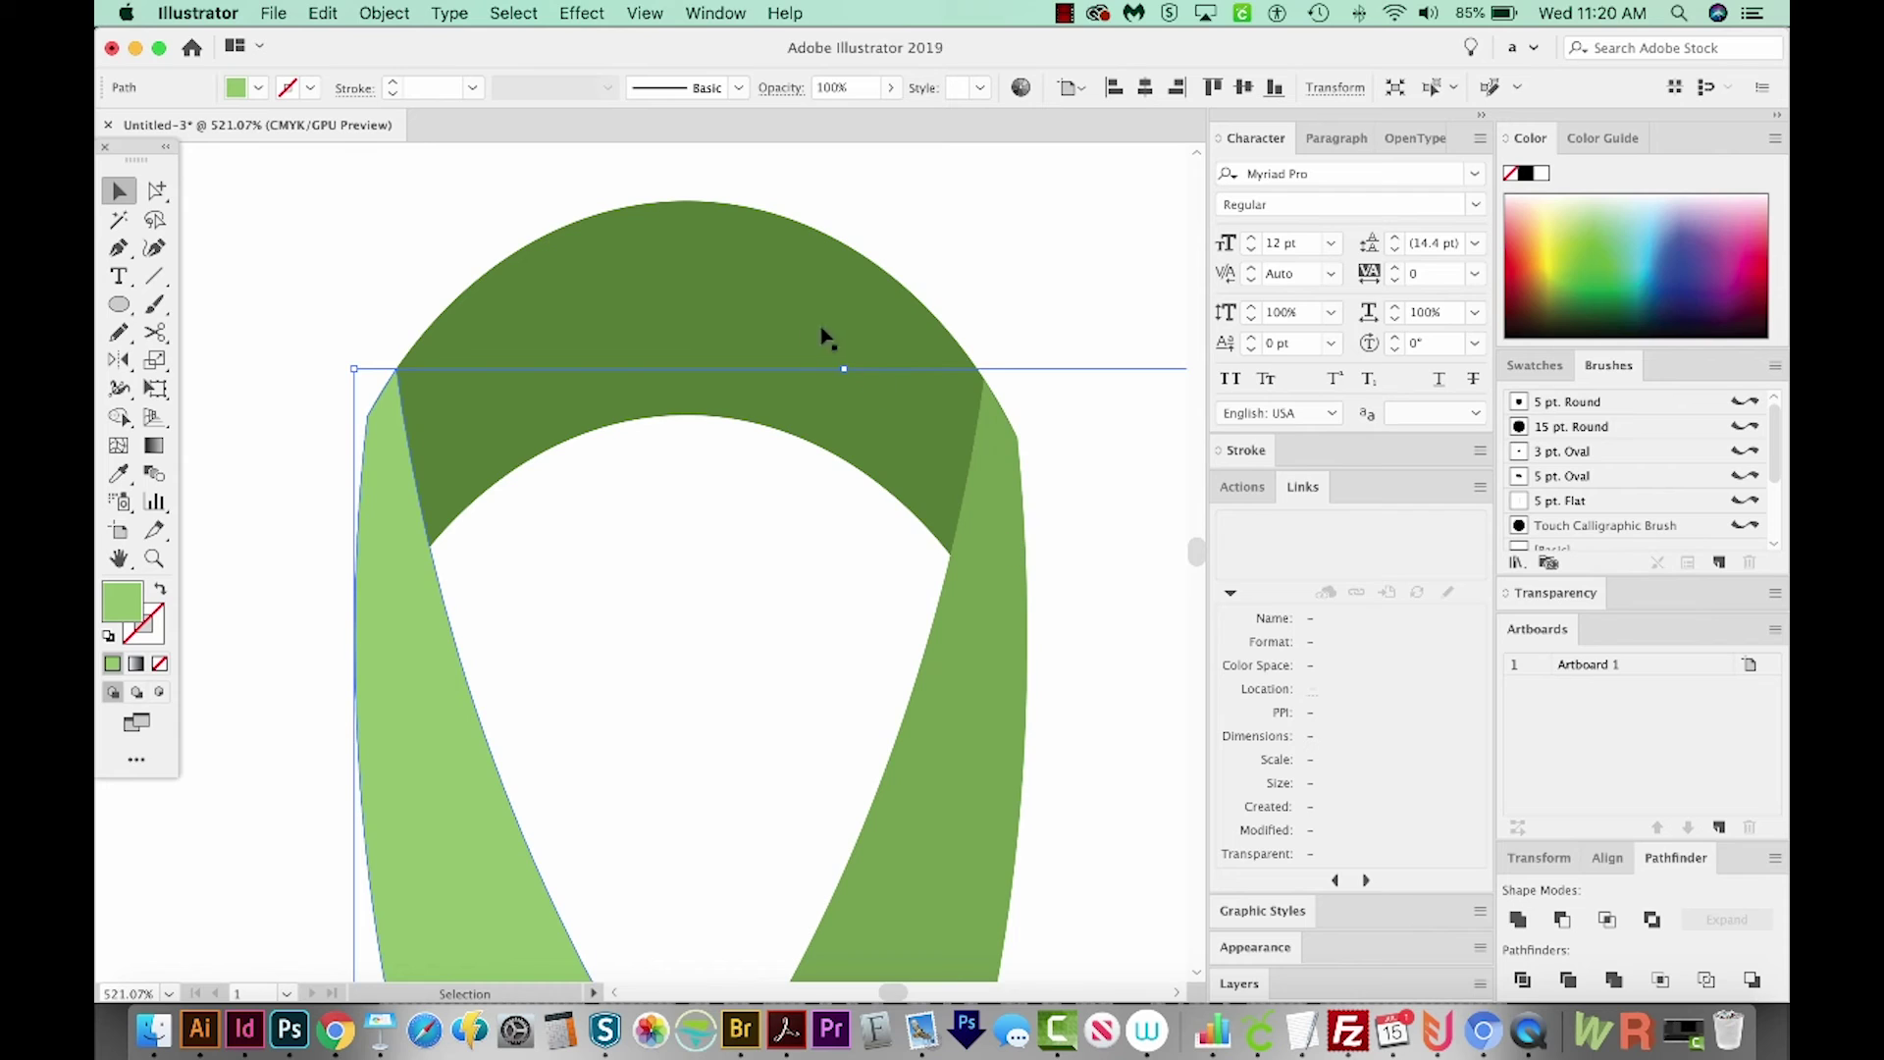
# - Delete the two light-green side bands, select the dark arch's end points, then deselect
pyautogui.press('a')
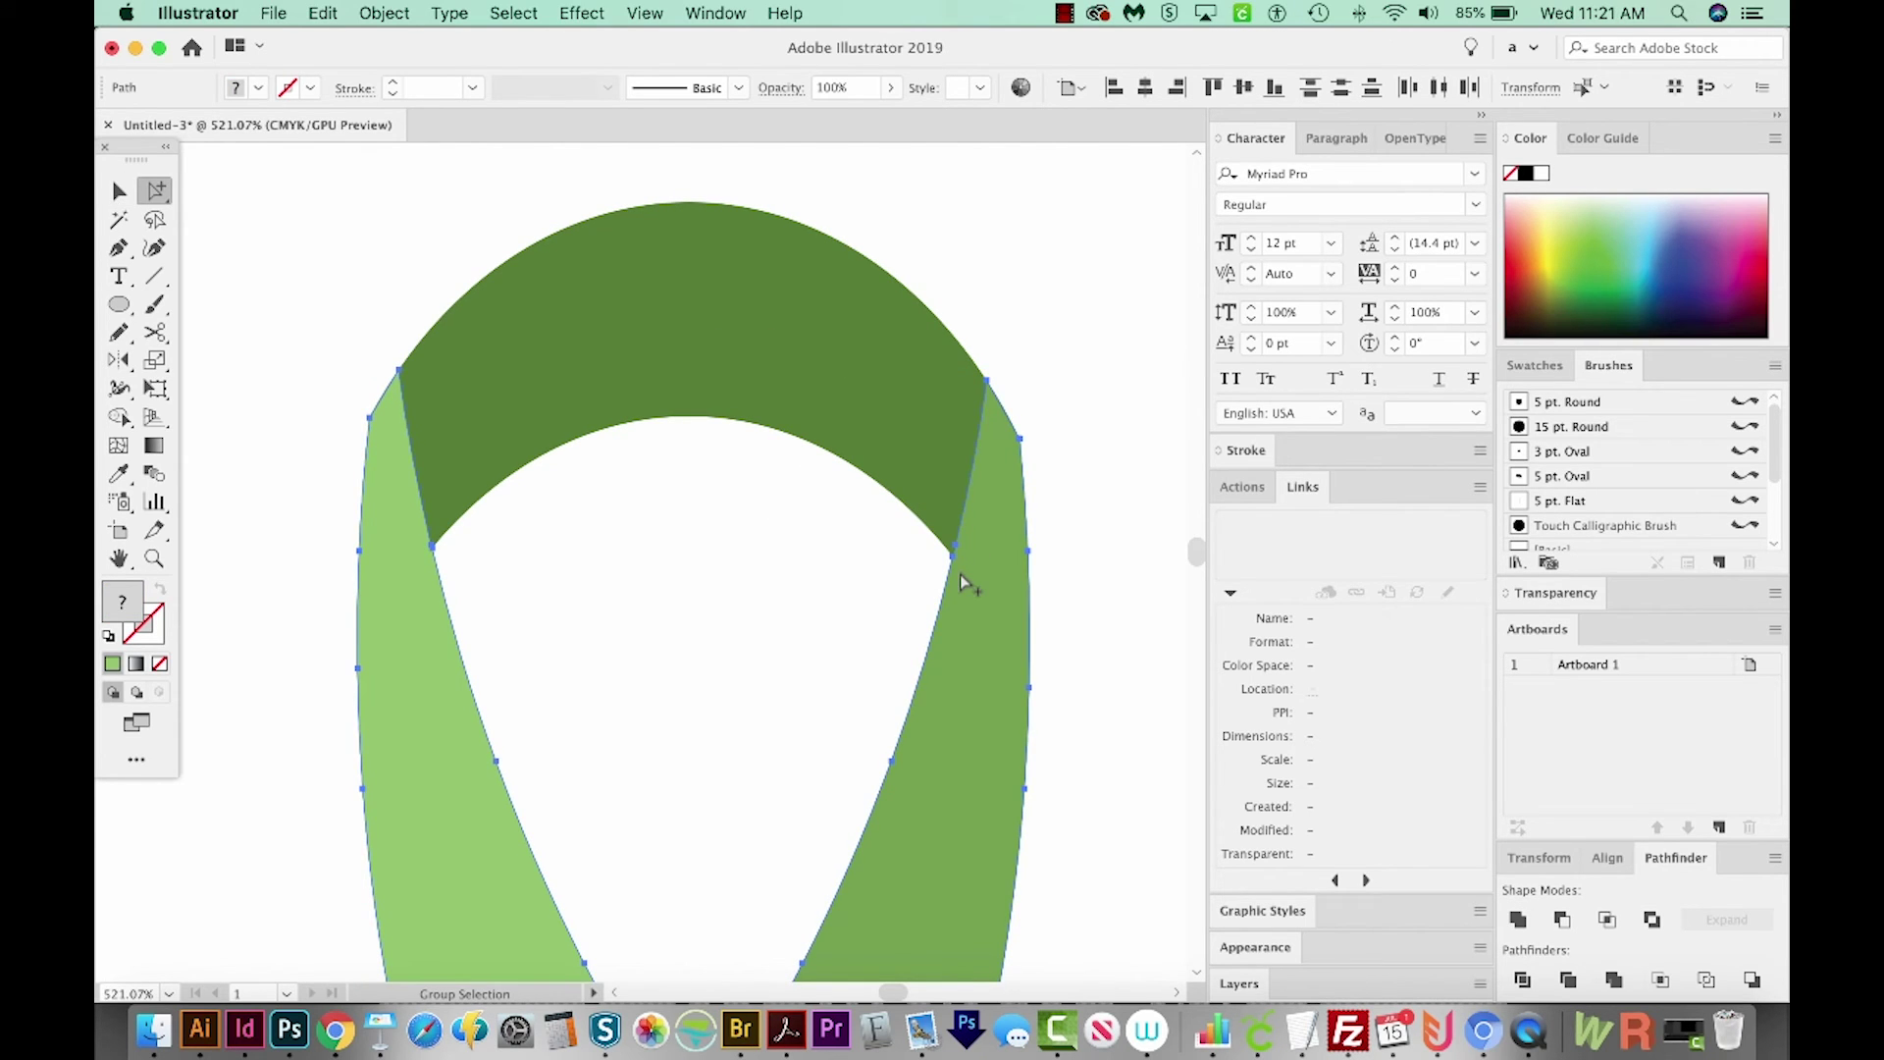
pyautogui.click(960, 575)
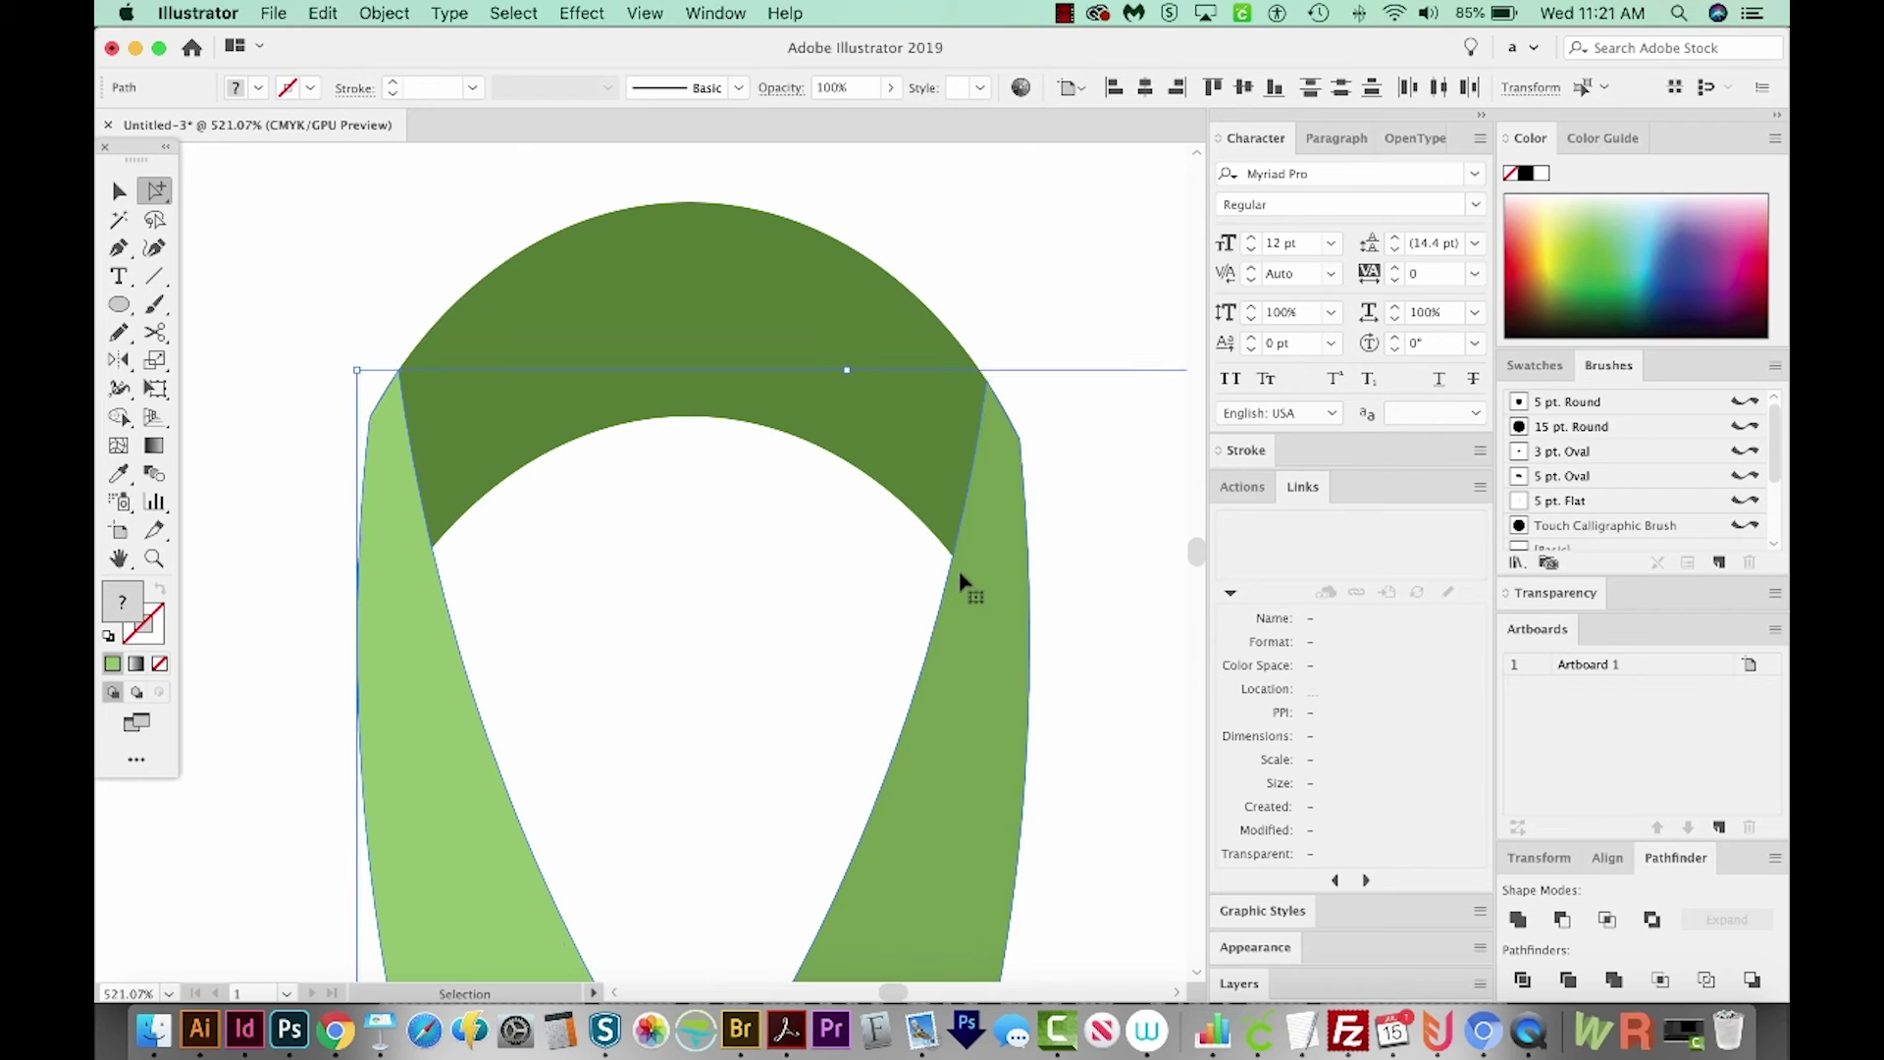
pyautogui.press('Delete')
pyautogui.moveTo(824, 375); pyautogui.dragTo(812, 375)
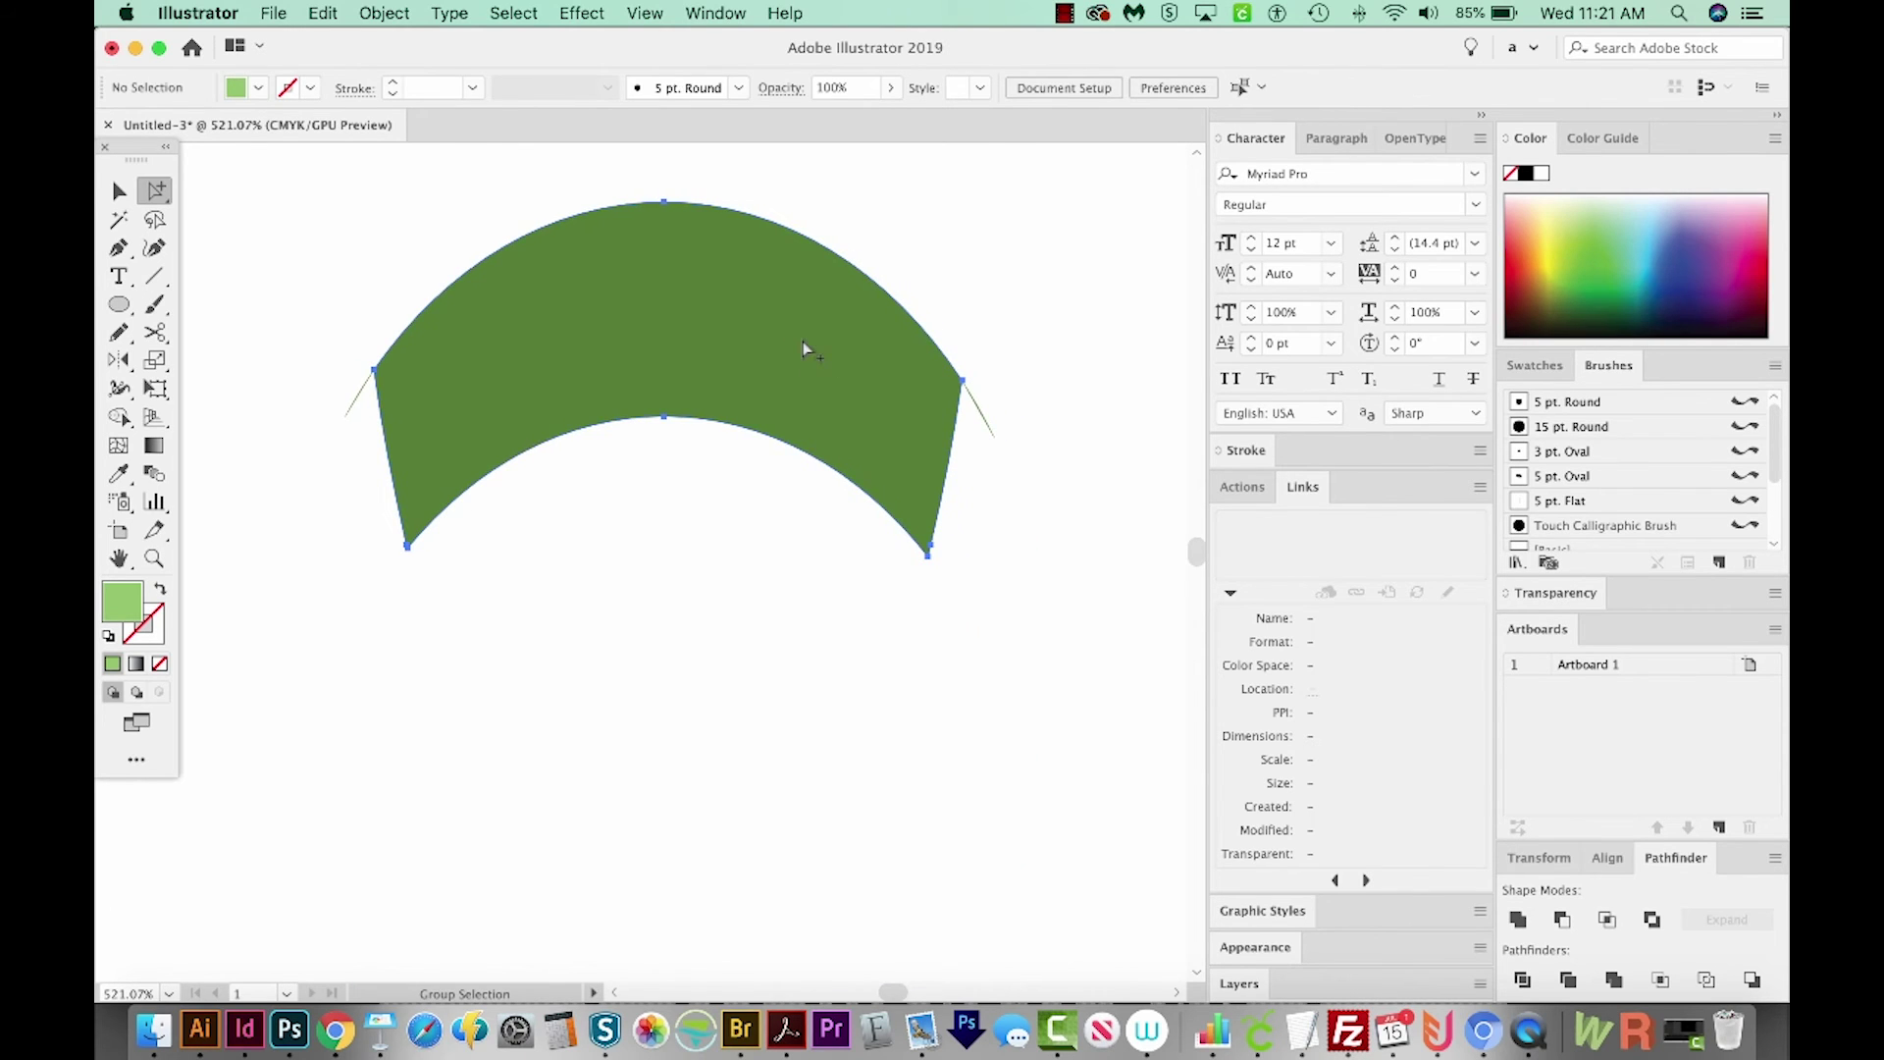
pyautogui.moveTo(361, 413); pyautogui.dragTo(360, 410)
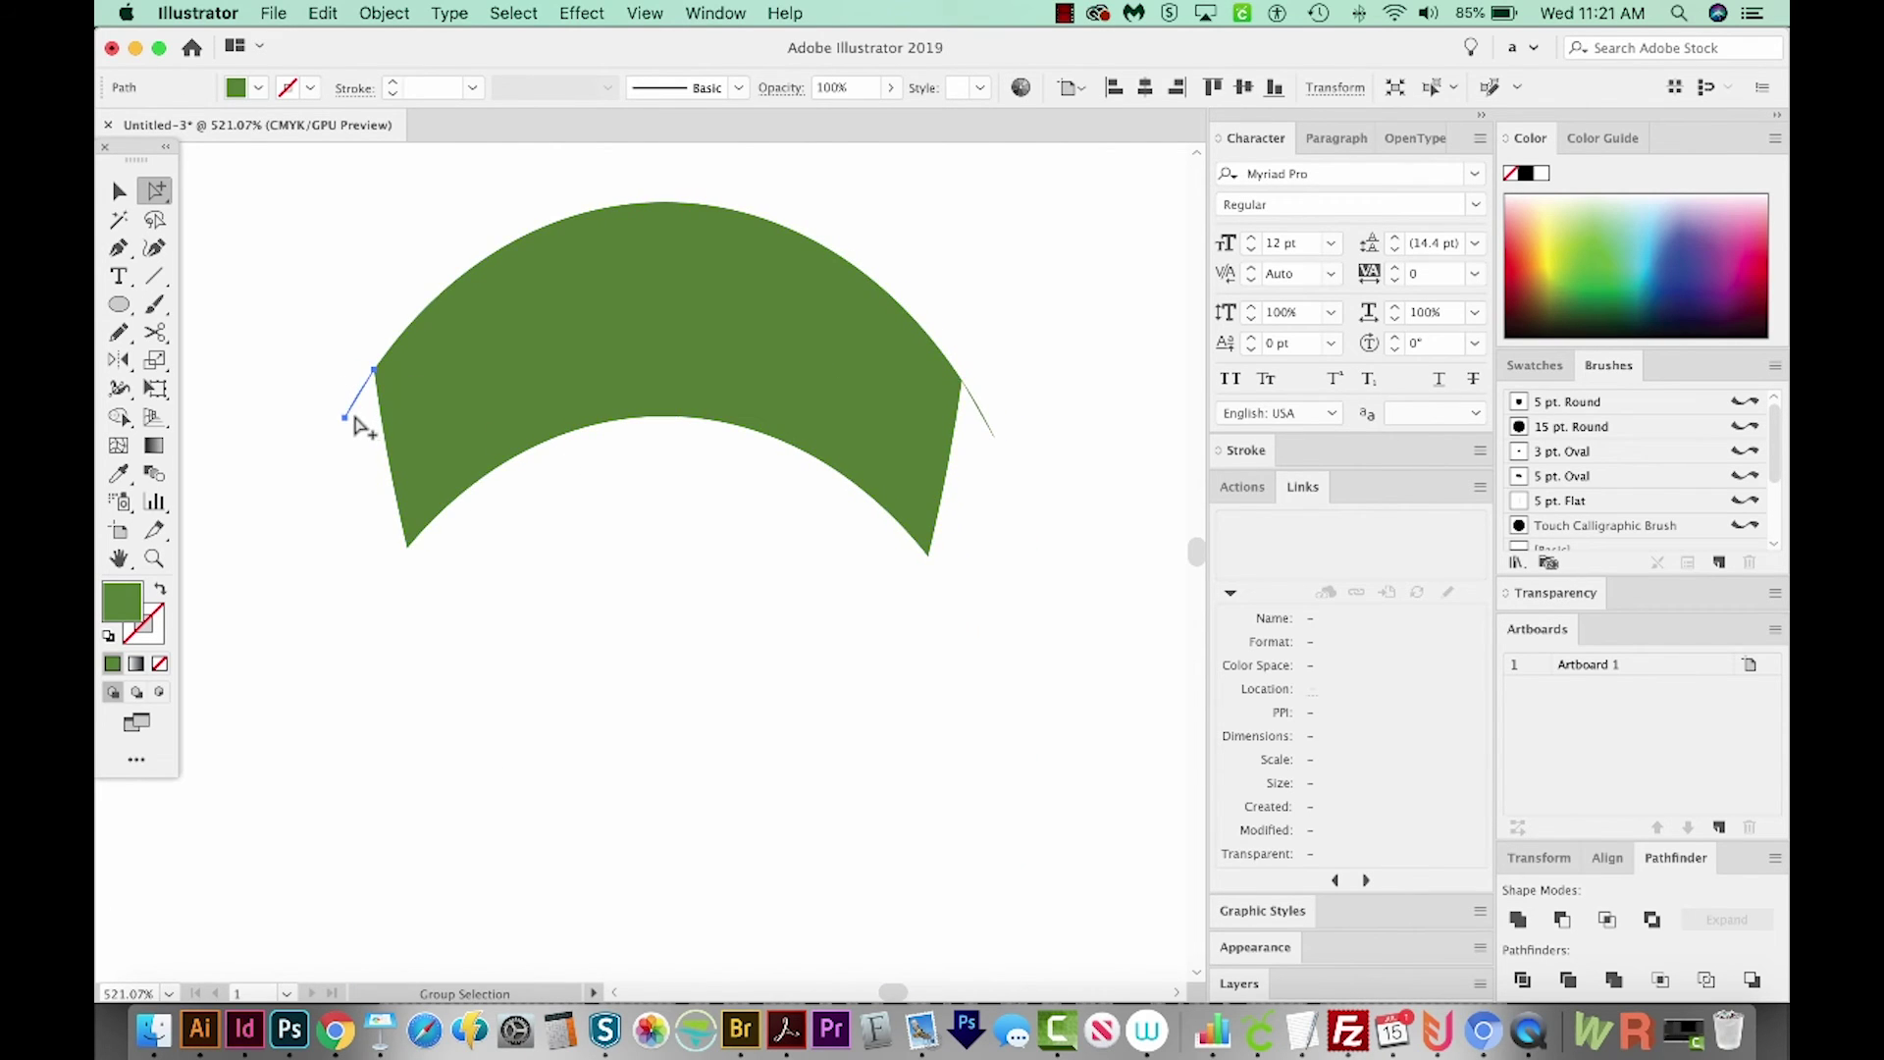
pyautogui.moveTo(1018, 401); pyautogui.dragTo(975, 439)
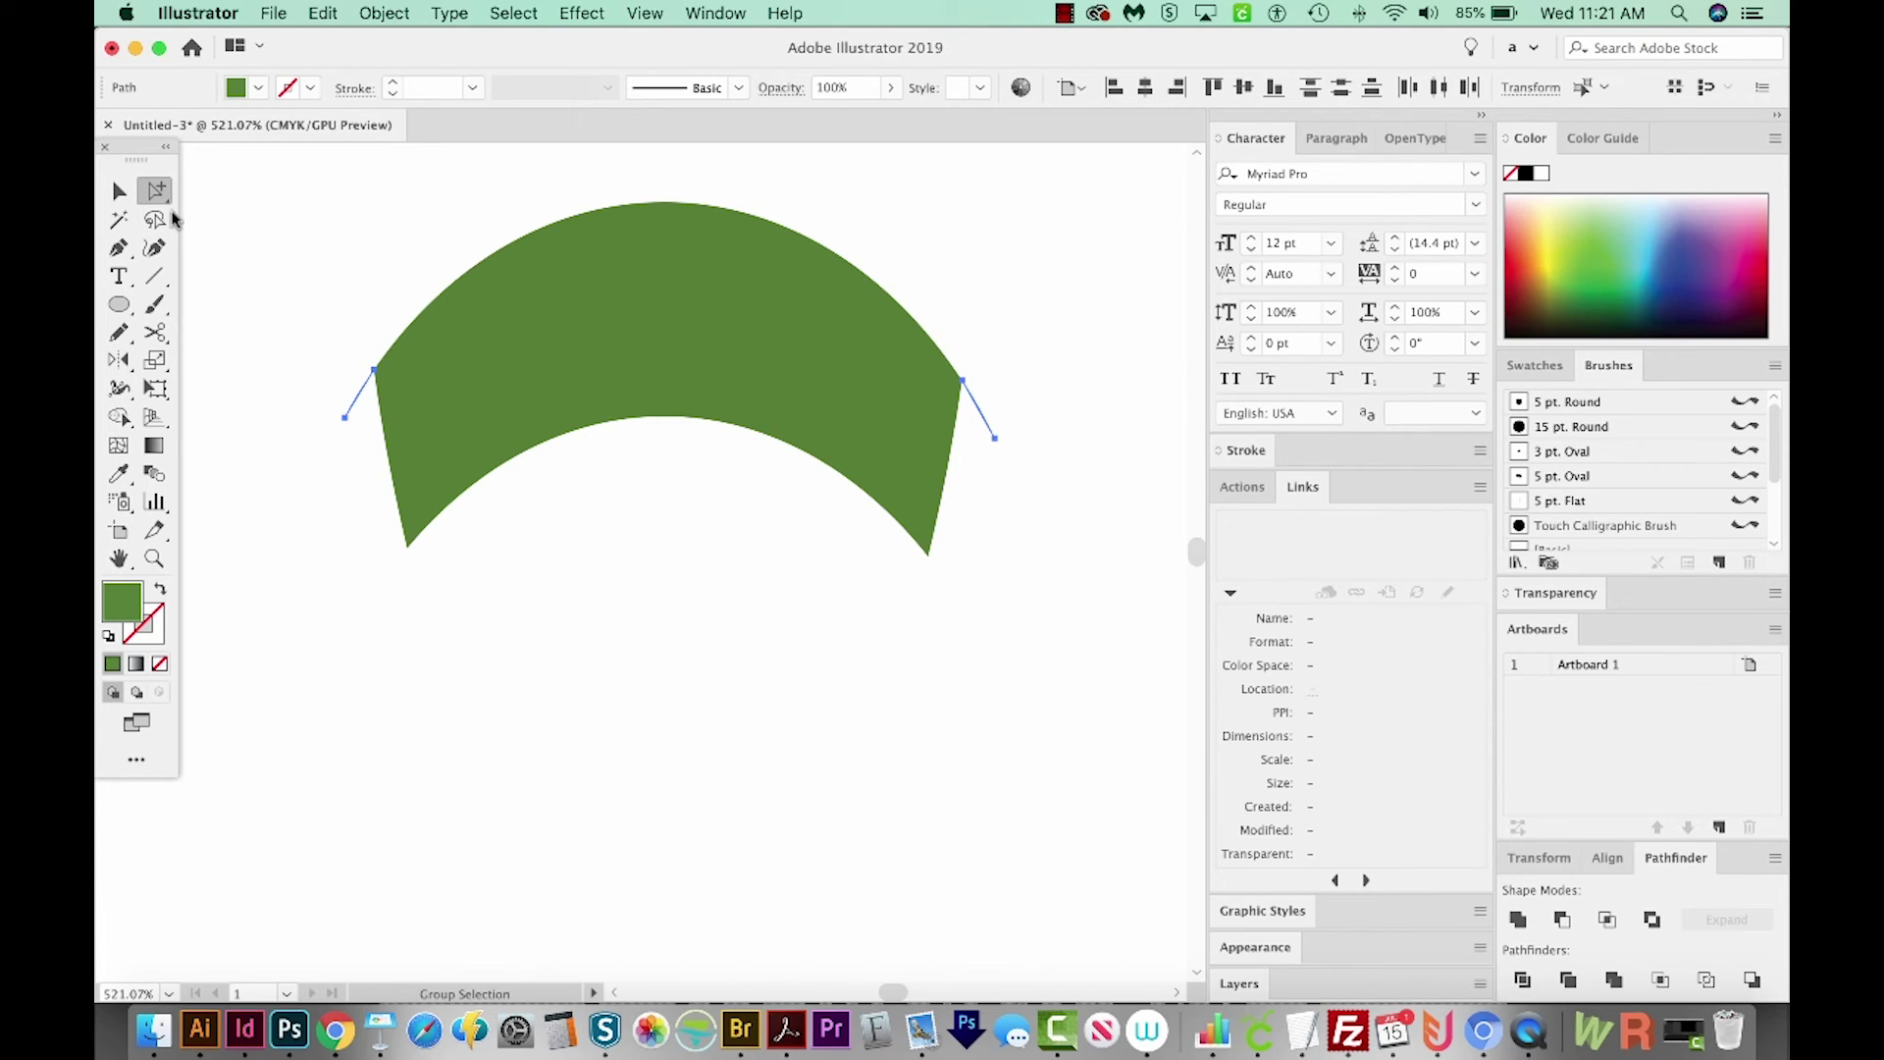
pyautogui.moveTo(156, 201); pyautogui.dragTo(246, 220)
pyautogui.click(391, 279)
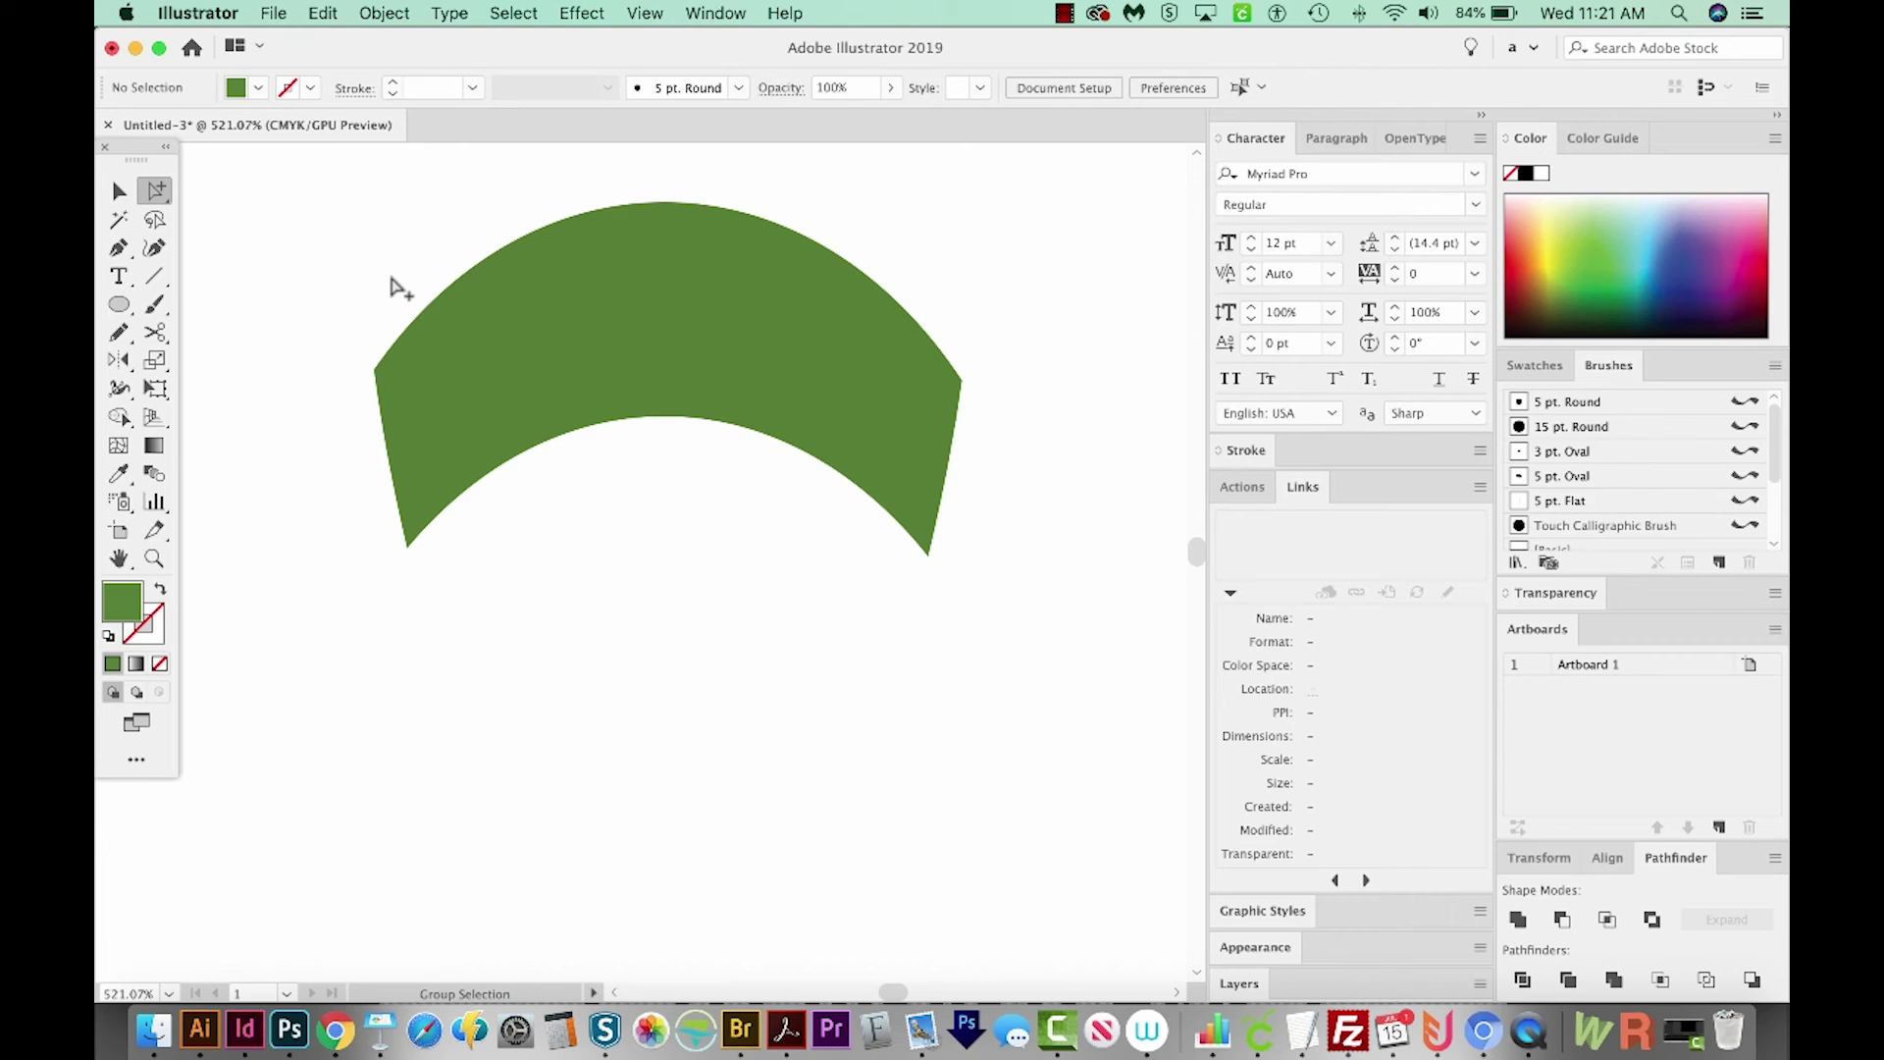
# - Undo the deletion to restore both side bands and smooth the right band's outer edge
pyautogui.press('super+z')
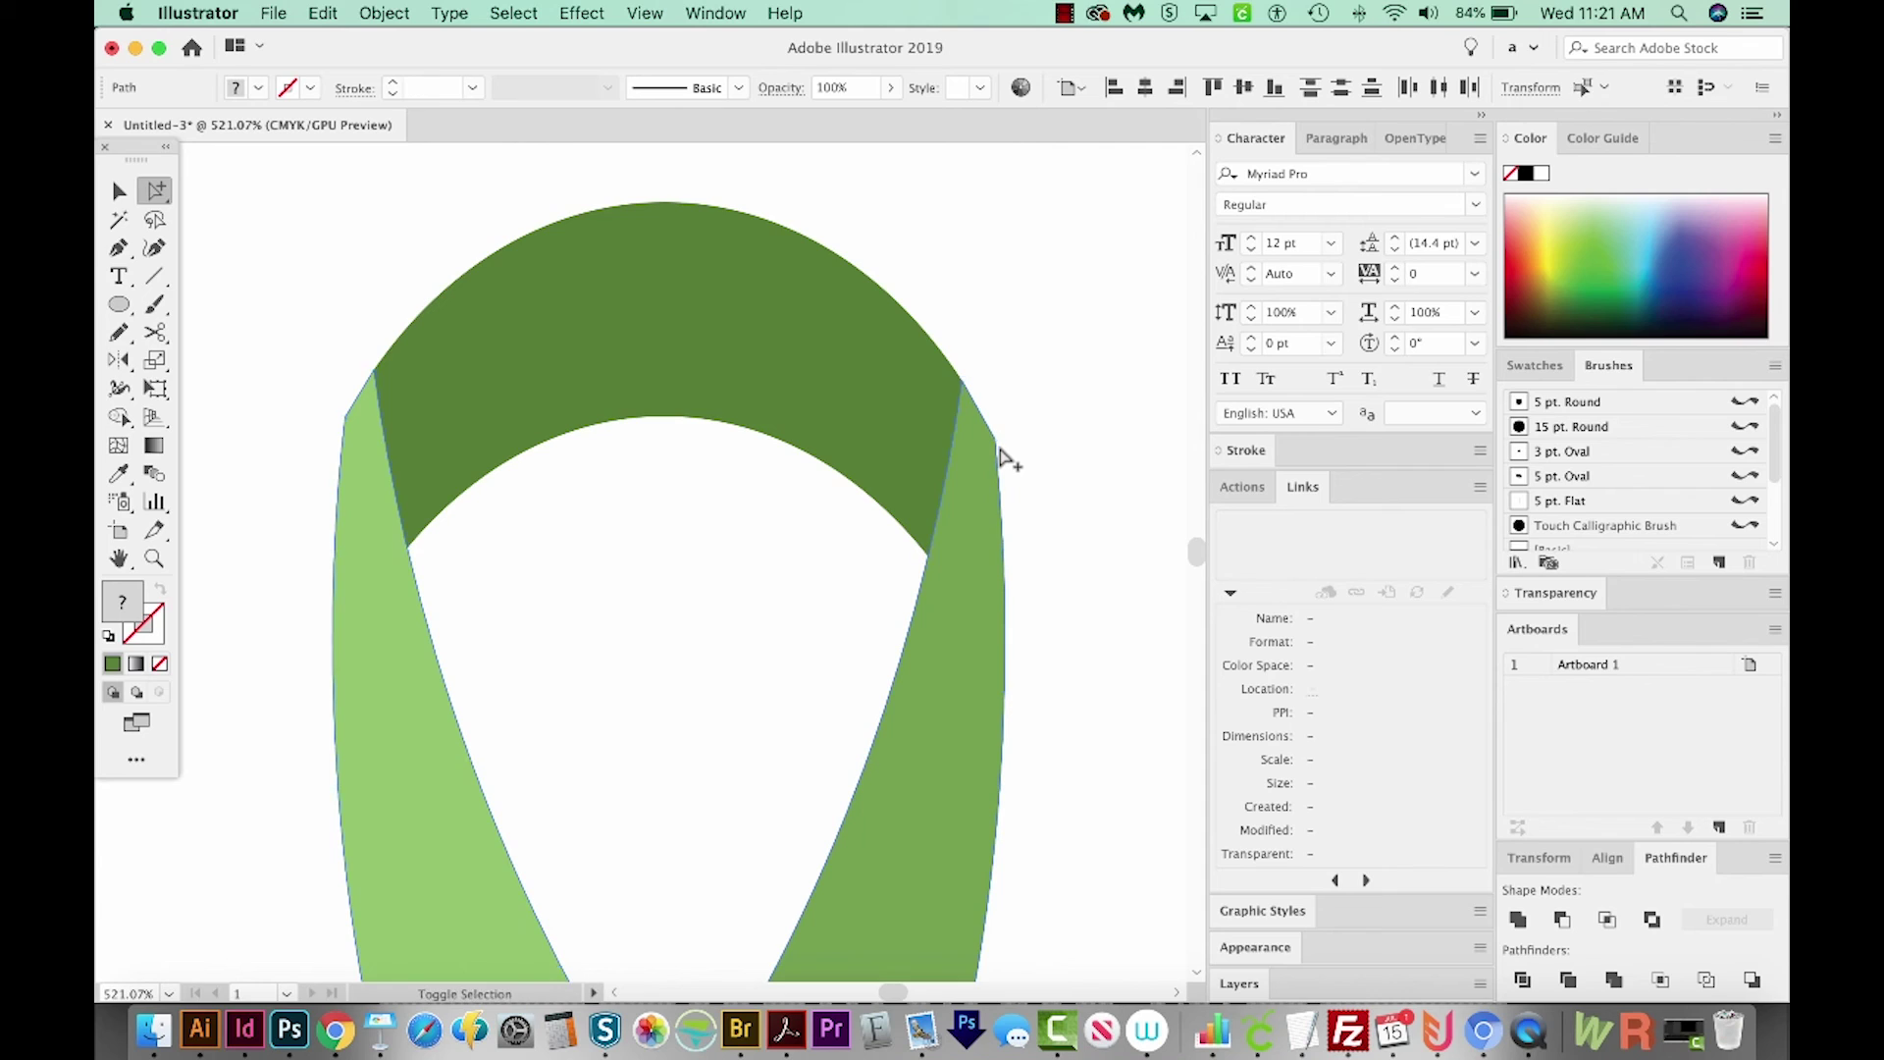
pyautogui.press('n')
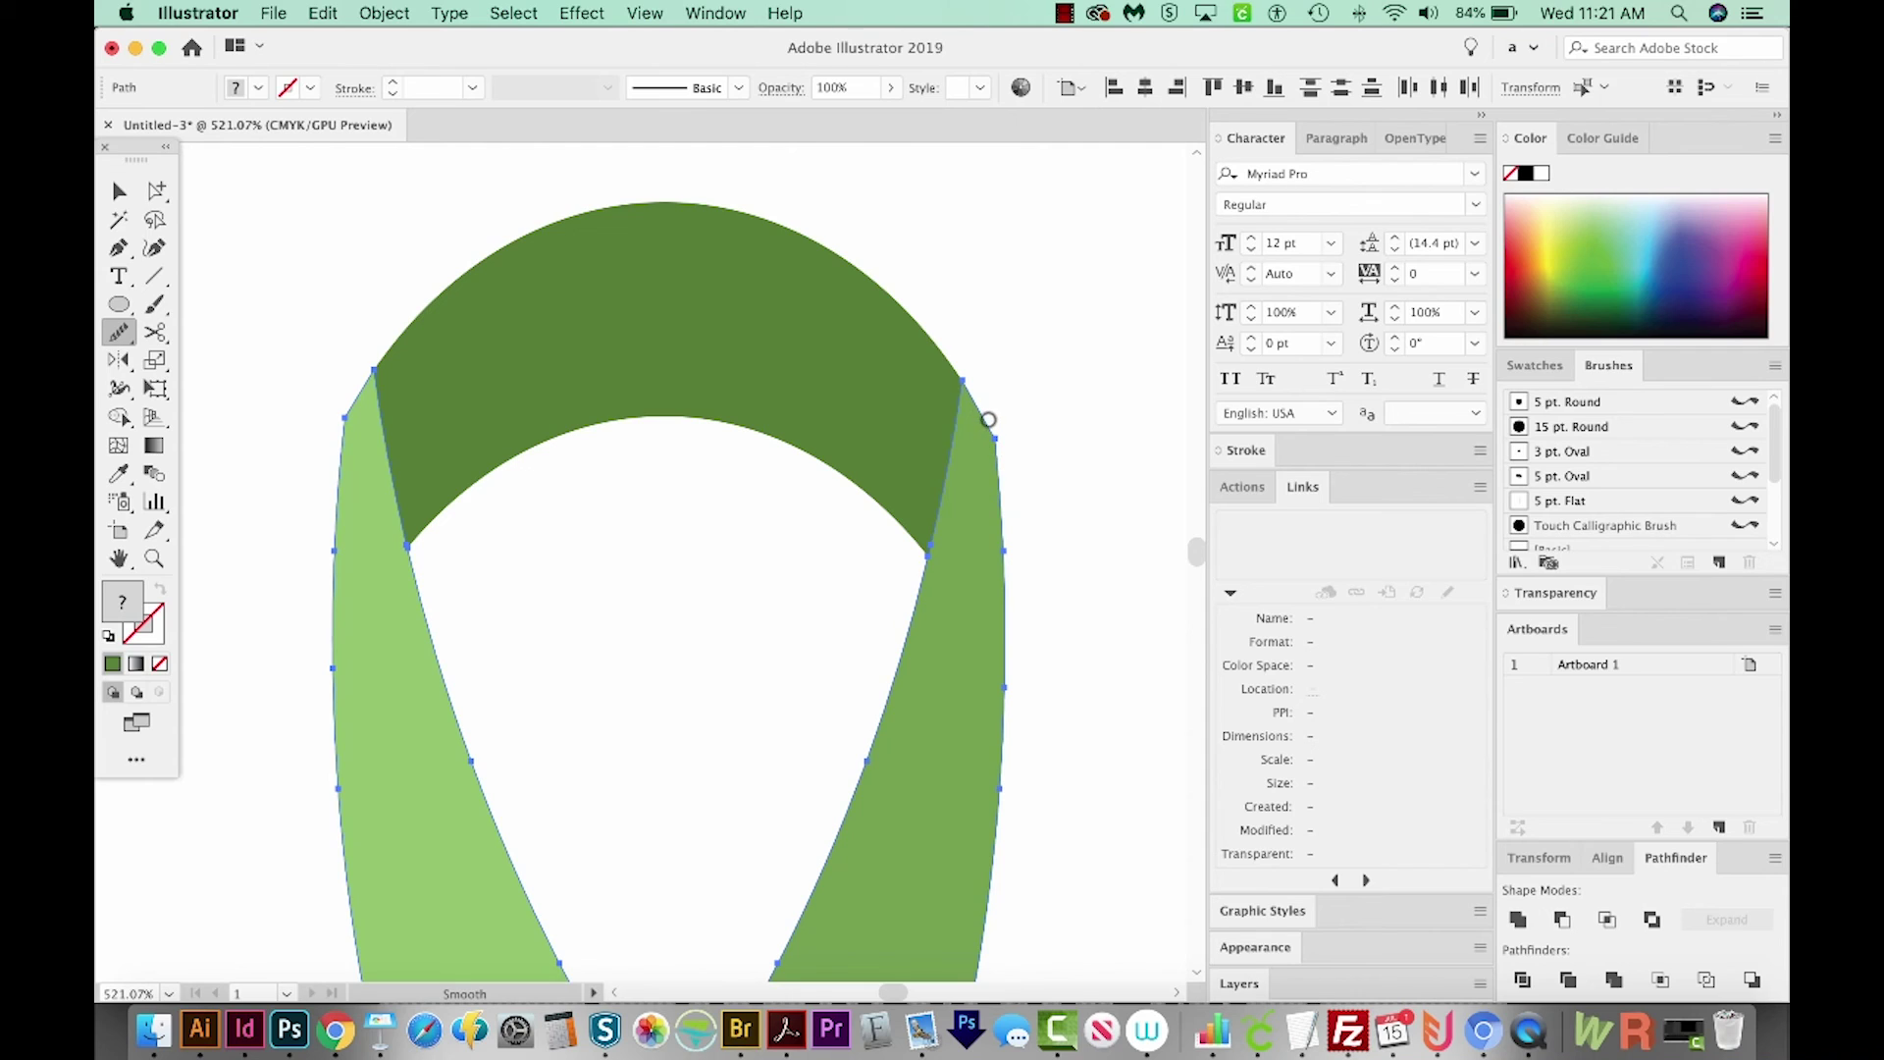
pyautogui.moveTo(977, 416)
pyautogui.mouseDown()
pyautogui.moveTo(997, 513)
pyautogui.moveTo(992, 484)
pyautogui.moveTo(934, 599)
pyautogui.mouseUp()
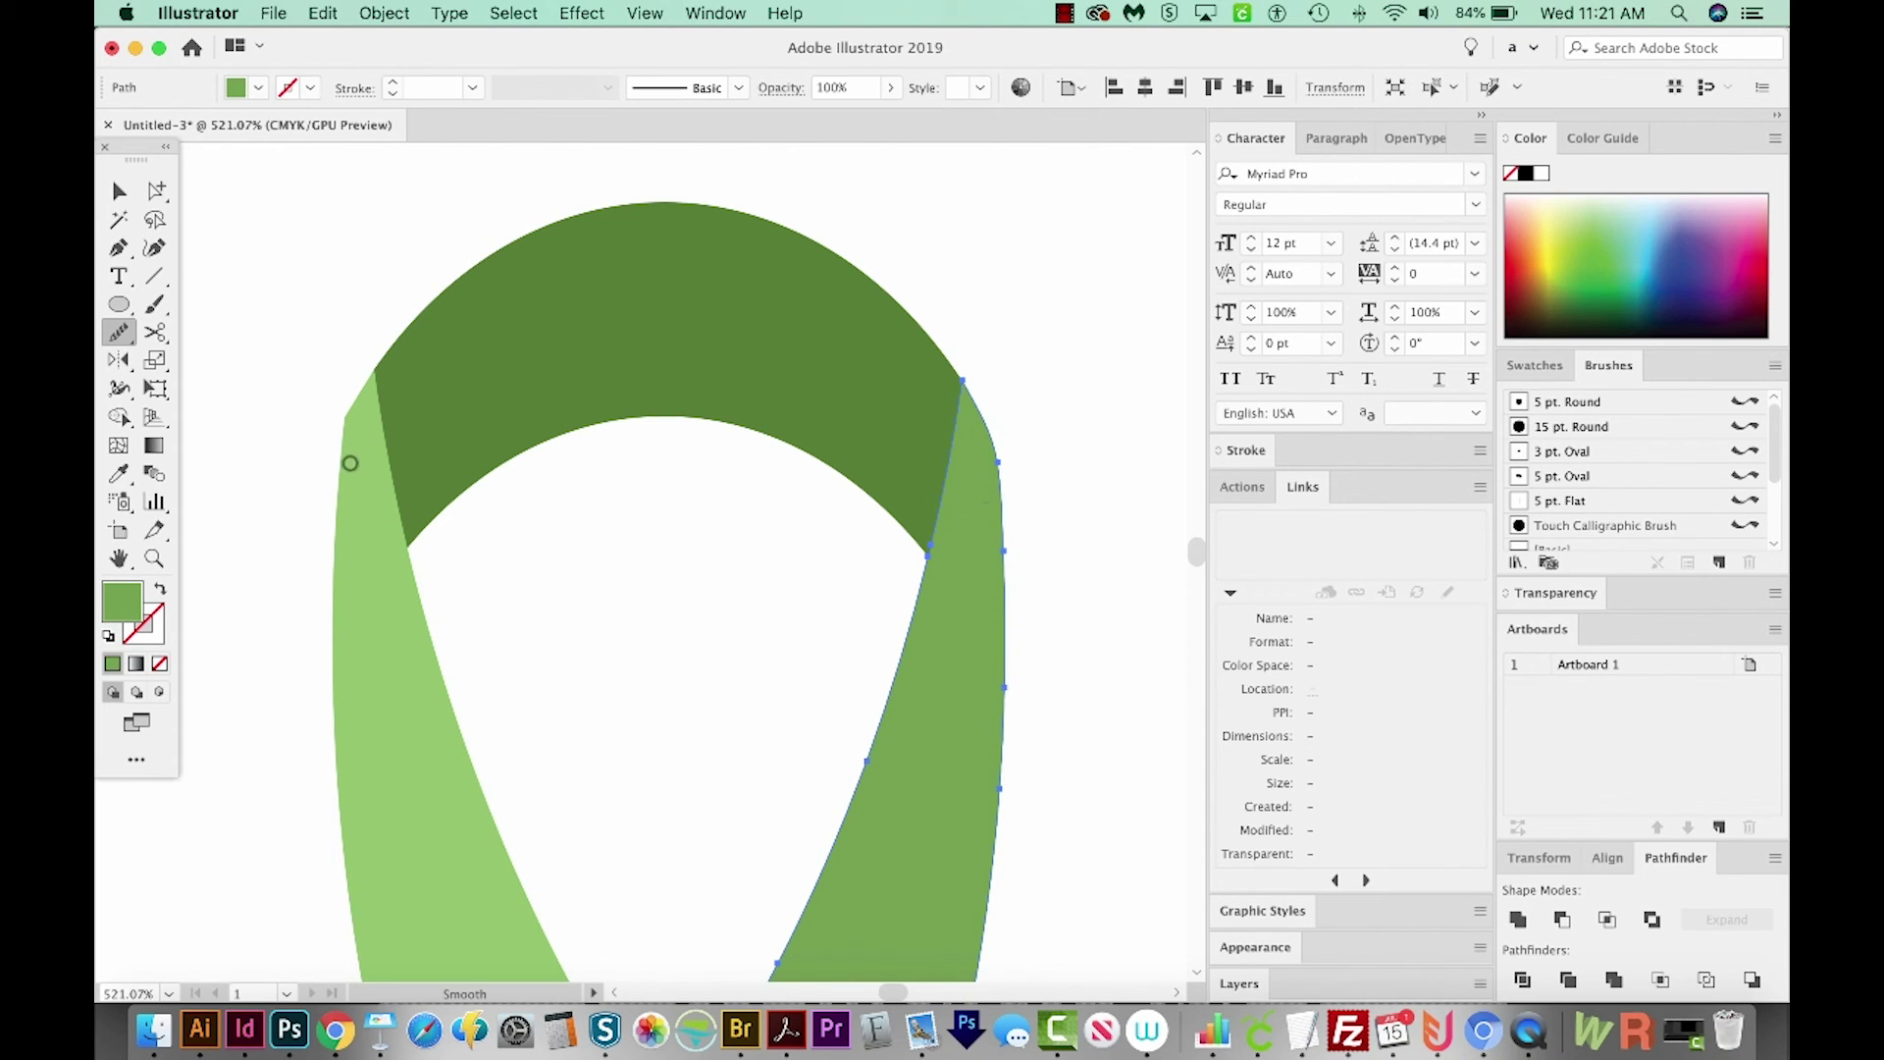
pyautogui.press('v')
# - Select the left light-green band and smooth its outer edge with the Smooth tool
pyautogui.click(356, 491)
pyautogui.press('a')
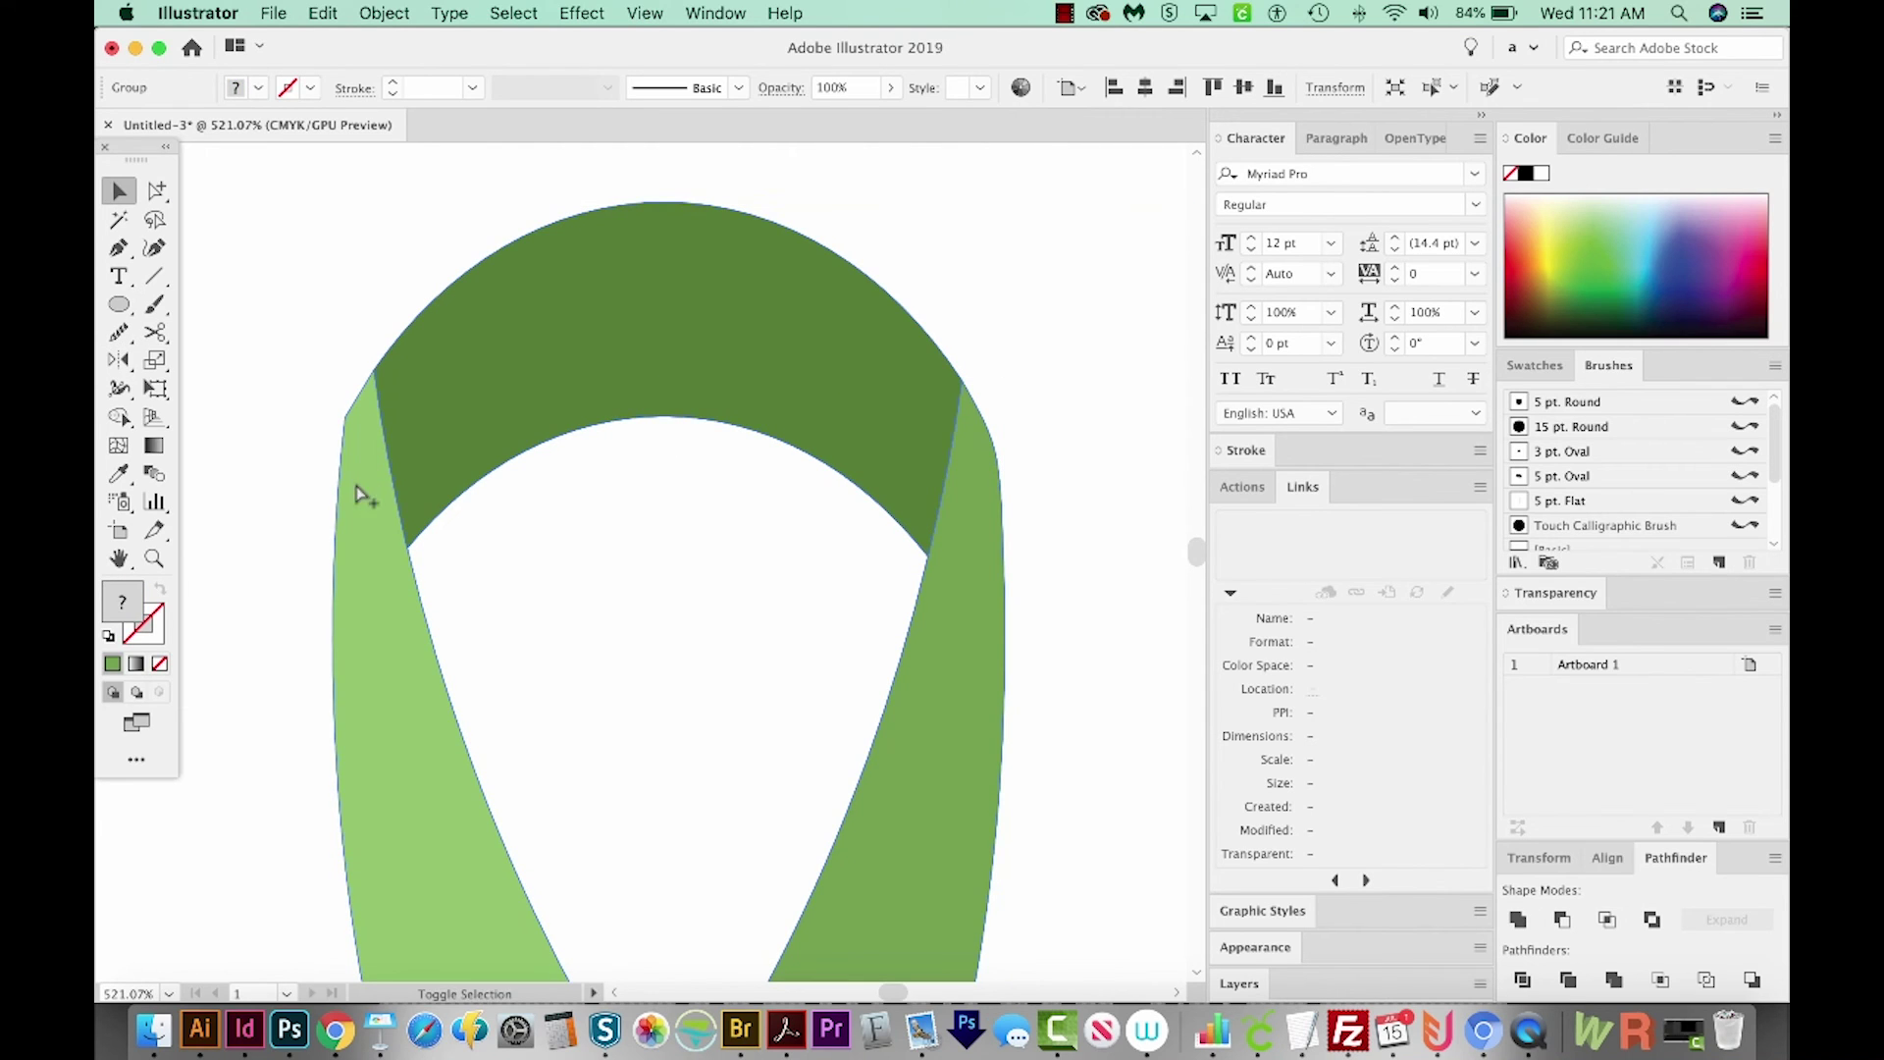
pyautogui.keyDown('alt'); pyautogui.click(351, 481); pyautogui.keyUp('alt')
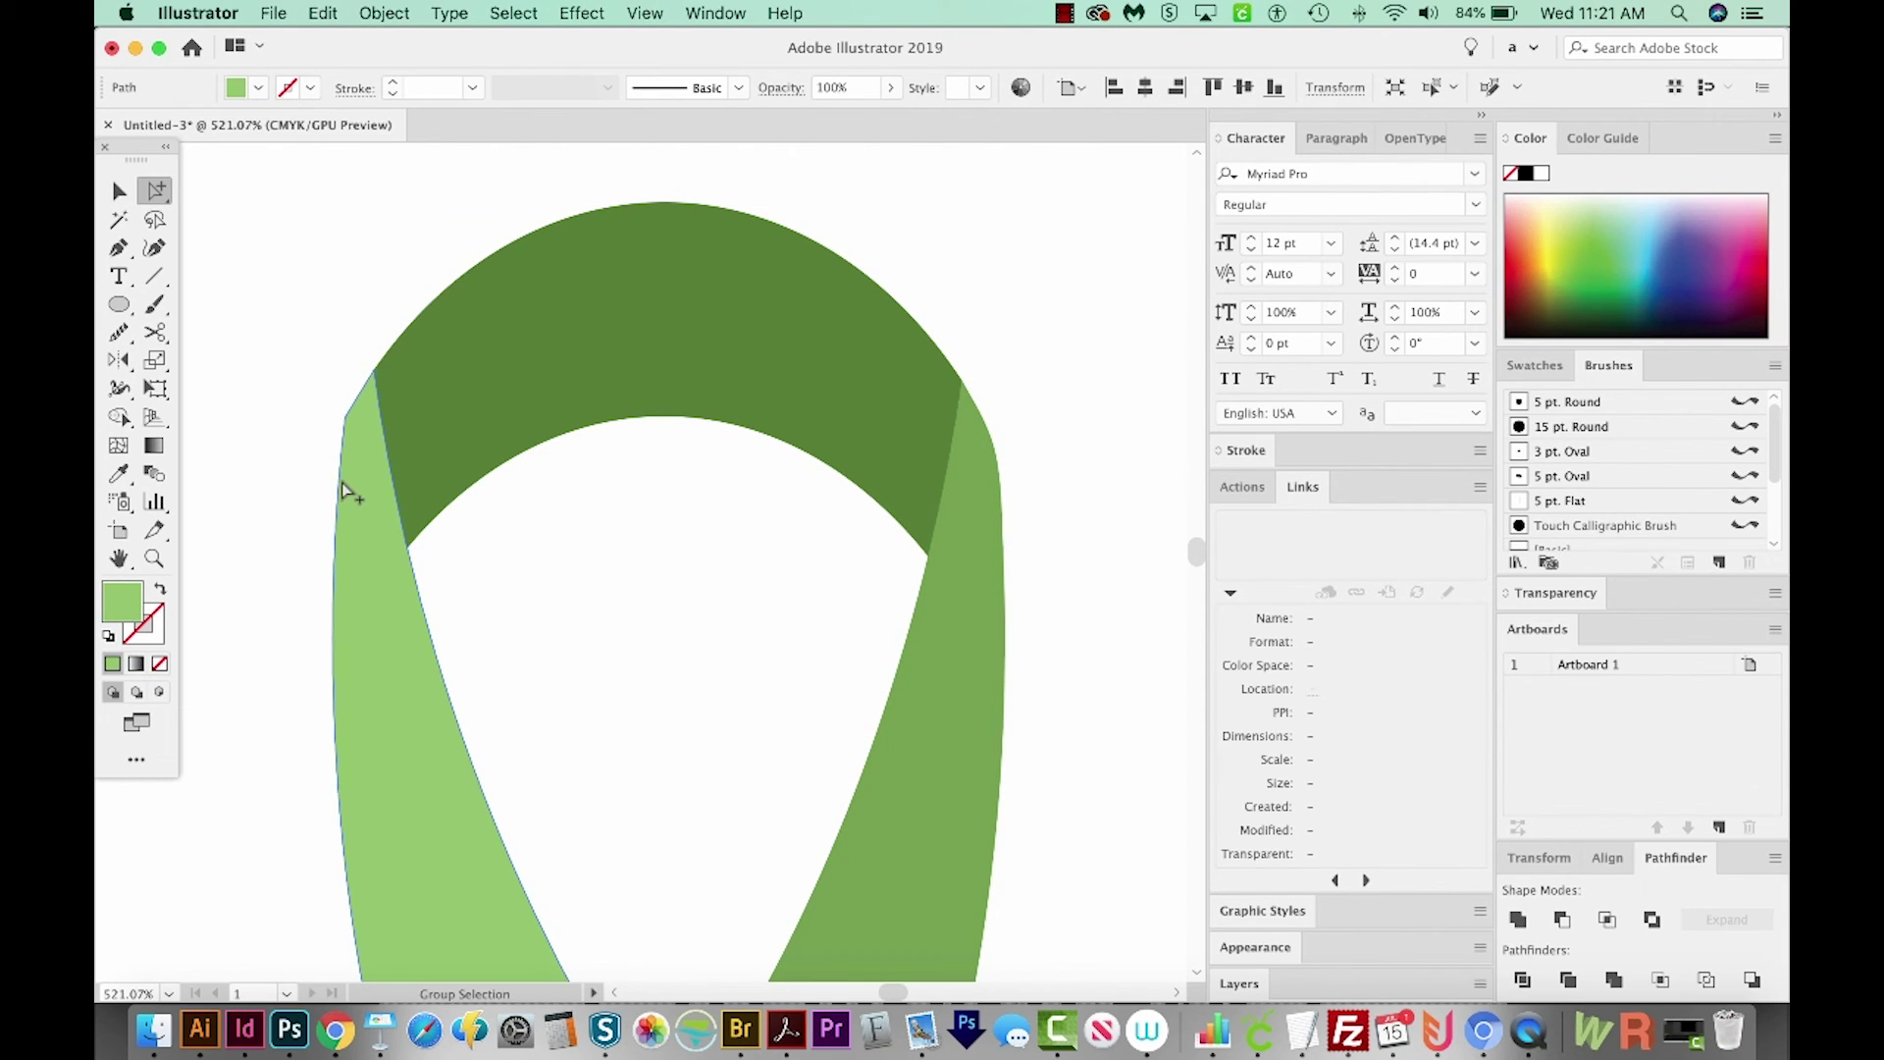
pyautogui.press('n')
pyautogui.moveTo(343, 450)
pyautogui.mouseDown()
pyautogui.moveTo(360, 394)
pyautogui.moveTo(345, 500)
pyautogui.moveTo(350, 393)
pyautogui.moveTo(349, 478)
pyautogui.mouseUp()
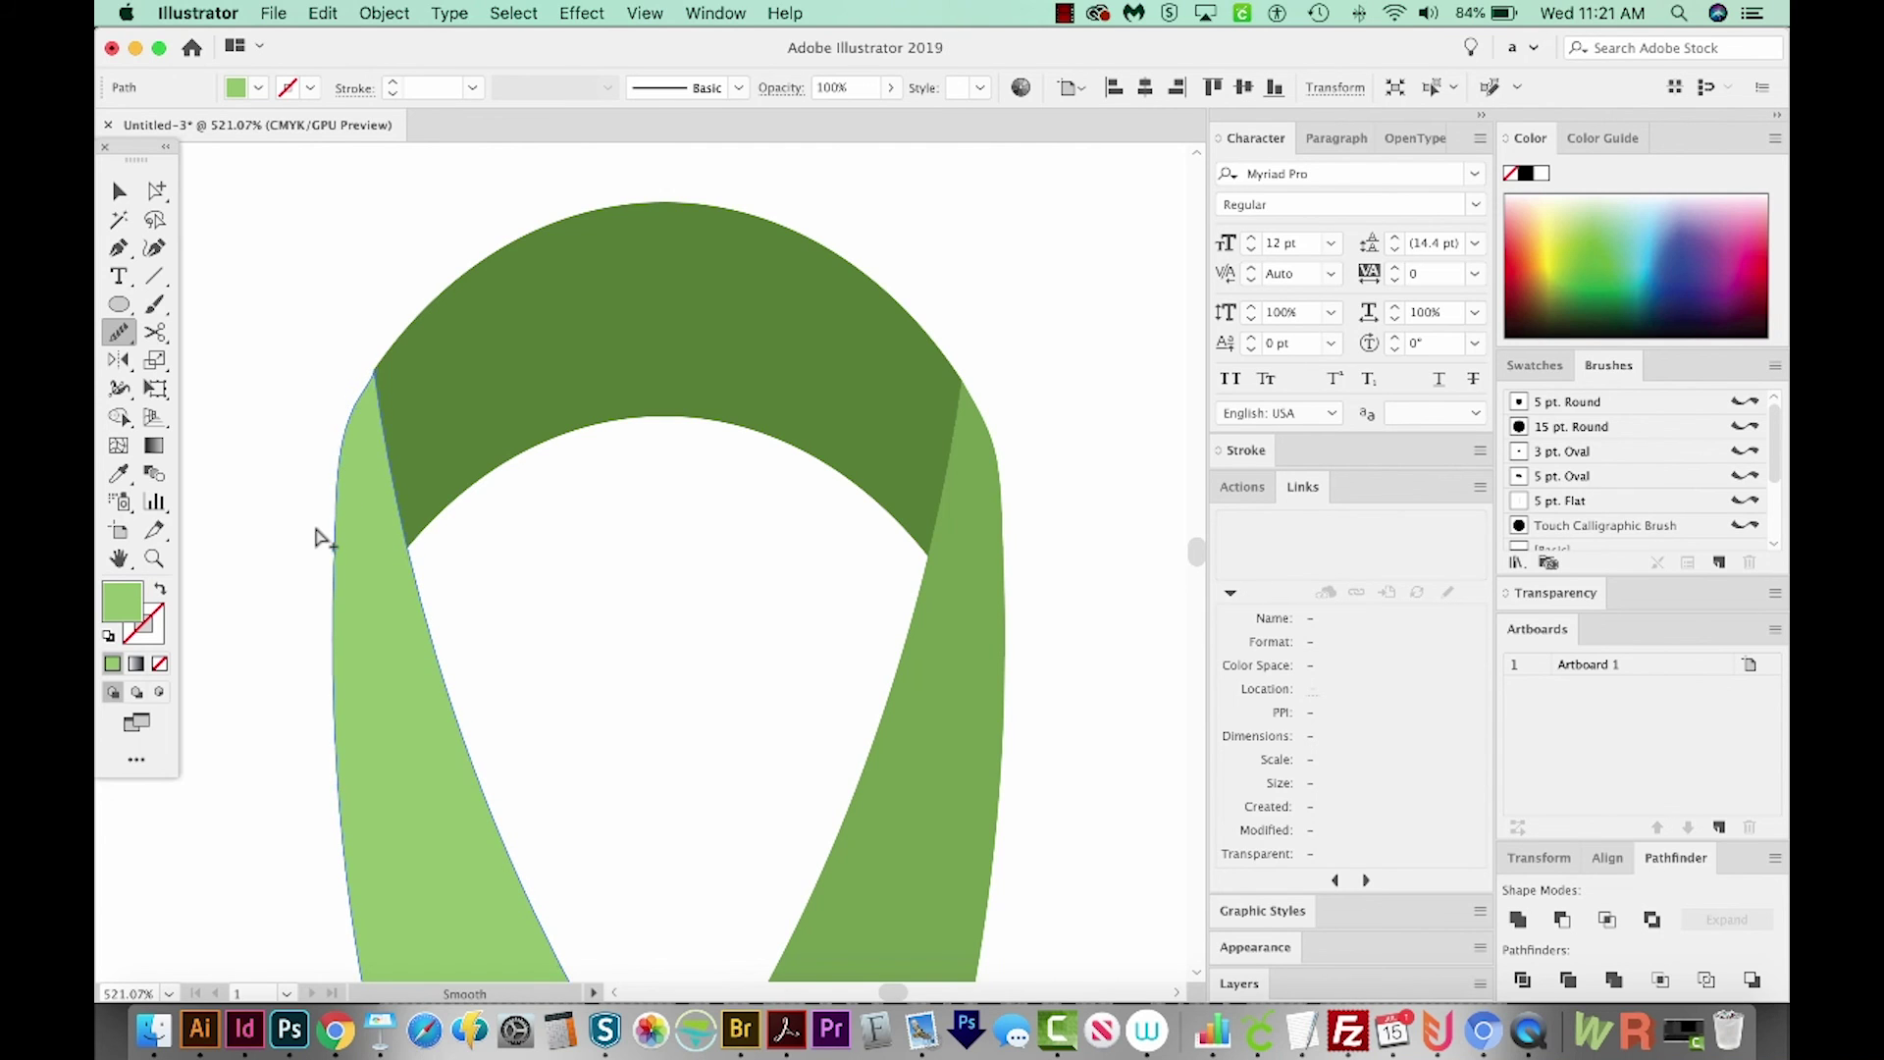
pyautogui.keyDown('super'); pyautogui.click(320, 534); pyautogui.keyUp('super')
pyautogui.press('a')
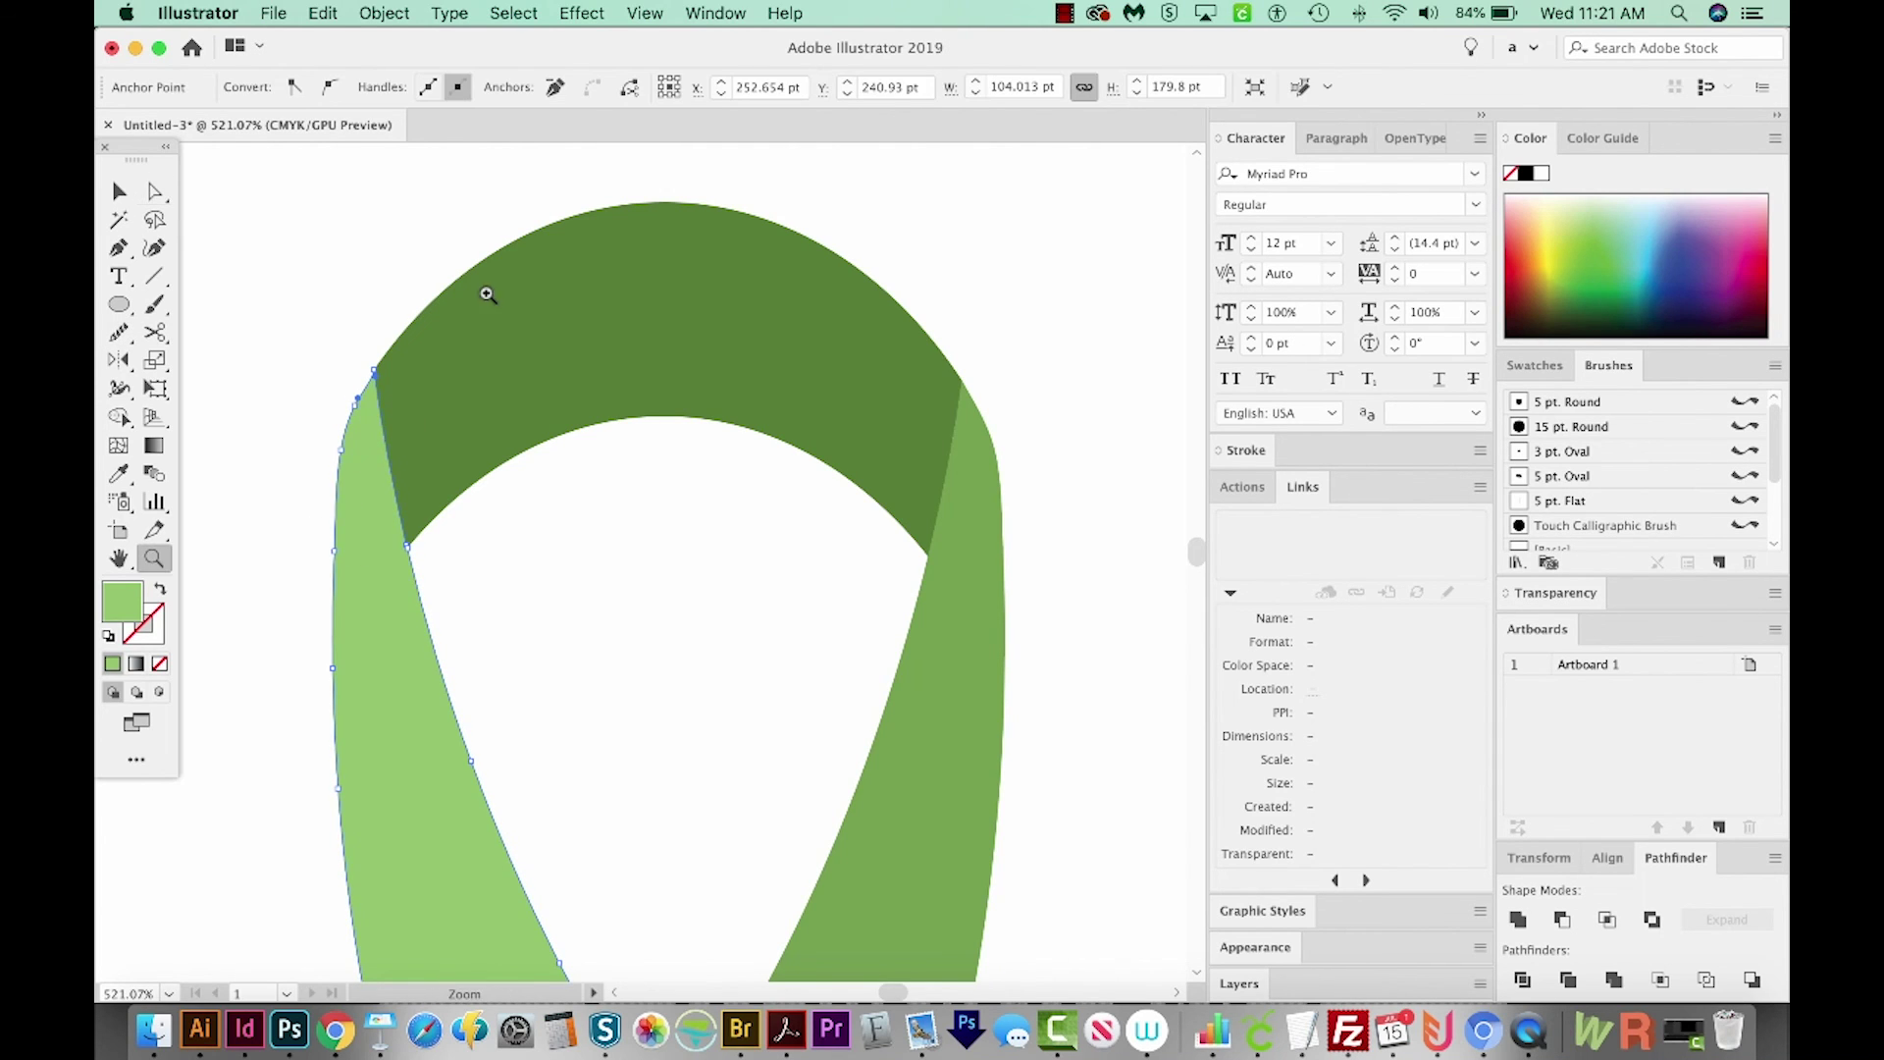
pyautogui.keyDown('super'); pyautogui.click(394, 438); pyautogui.keyUp('super')
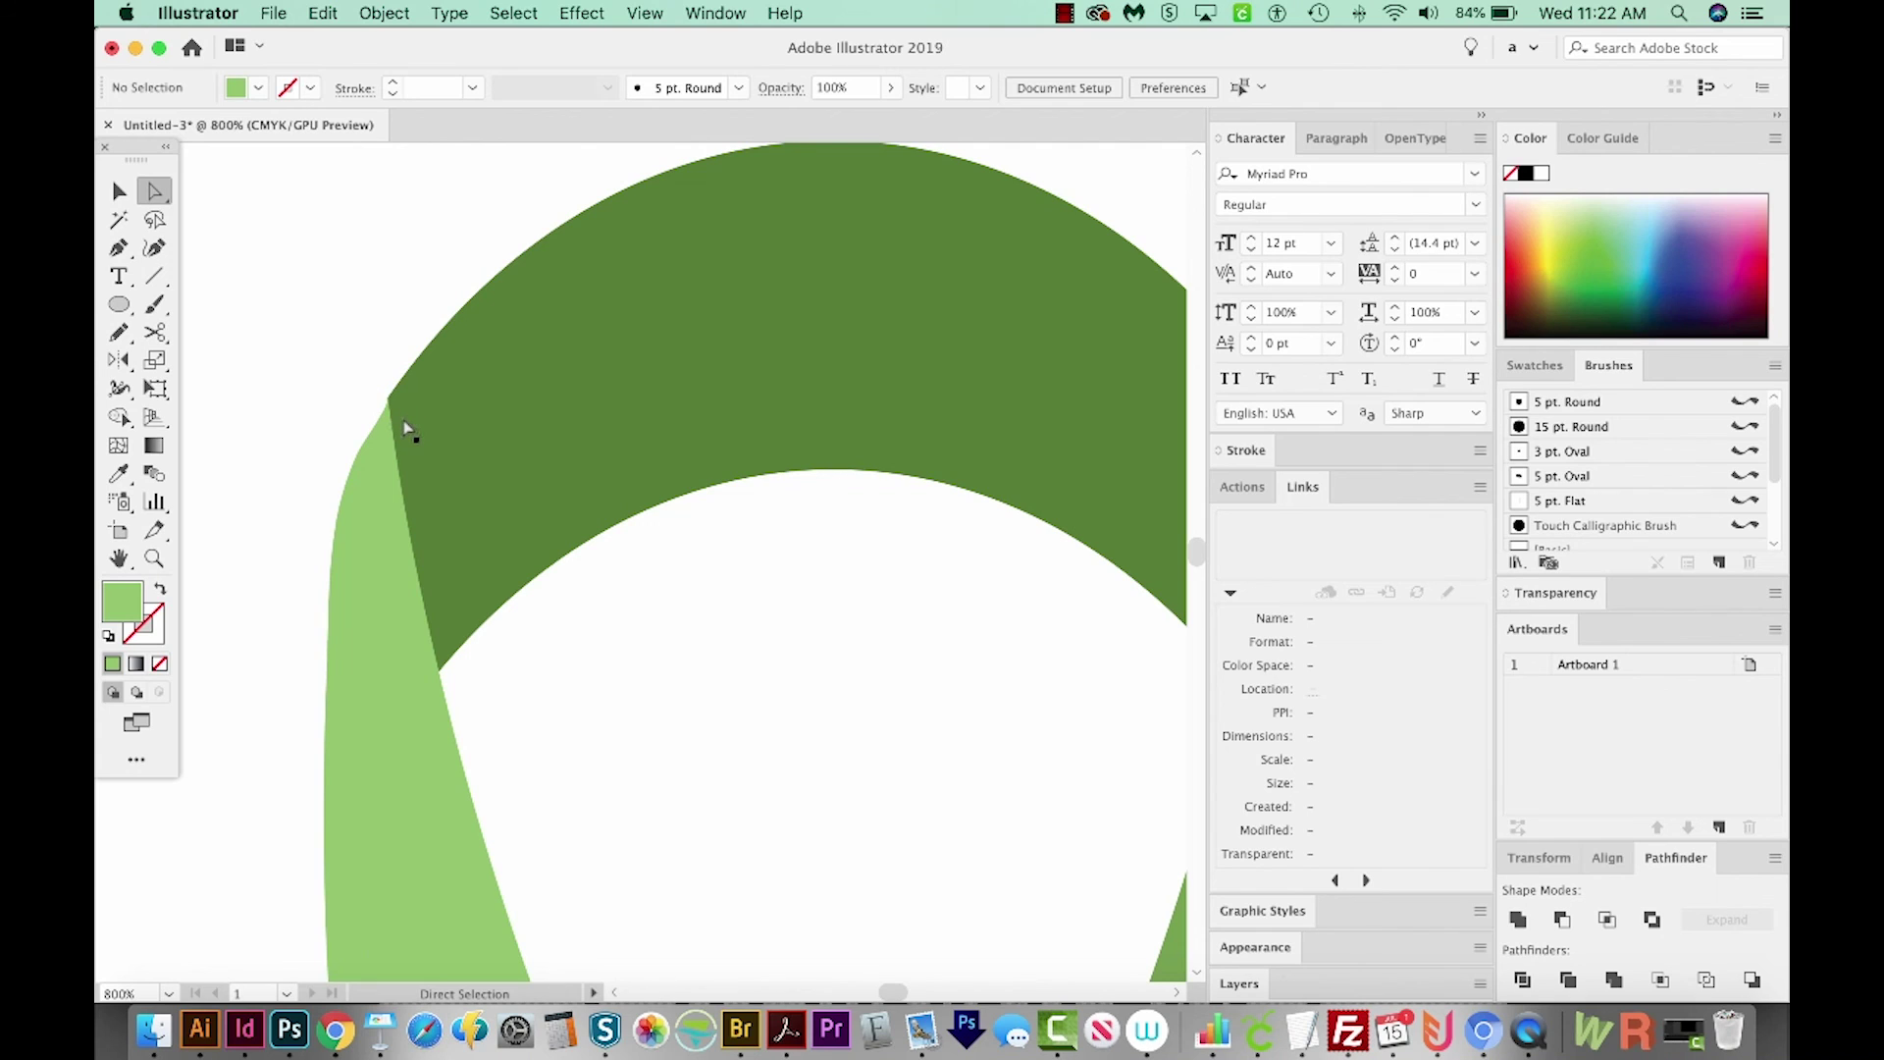
# - Zoom into the left band's top corner, drag its edge against the arch, and zoom back out
pyautogui.moveTo(311, 345); pyautogui.dragTo(493, 523)
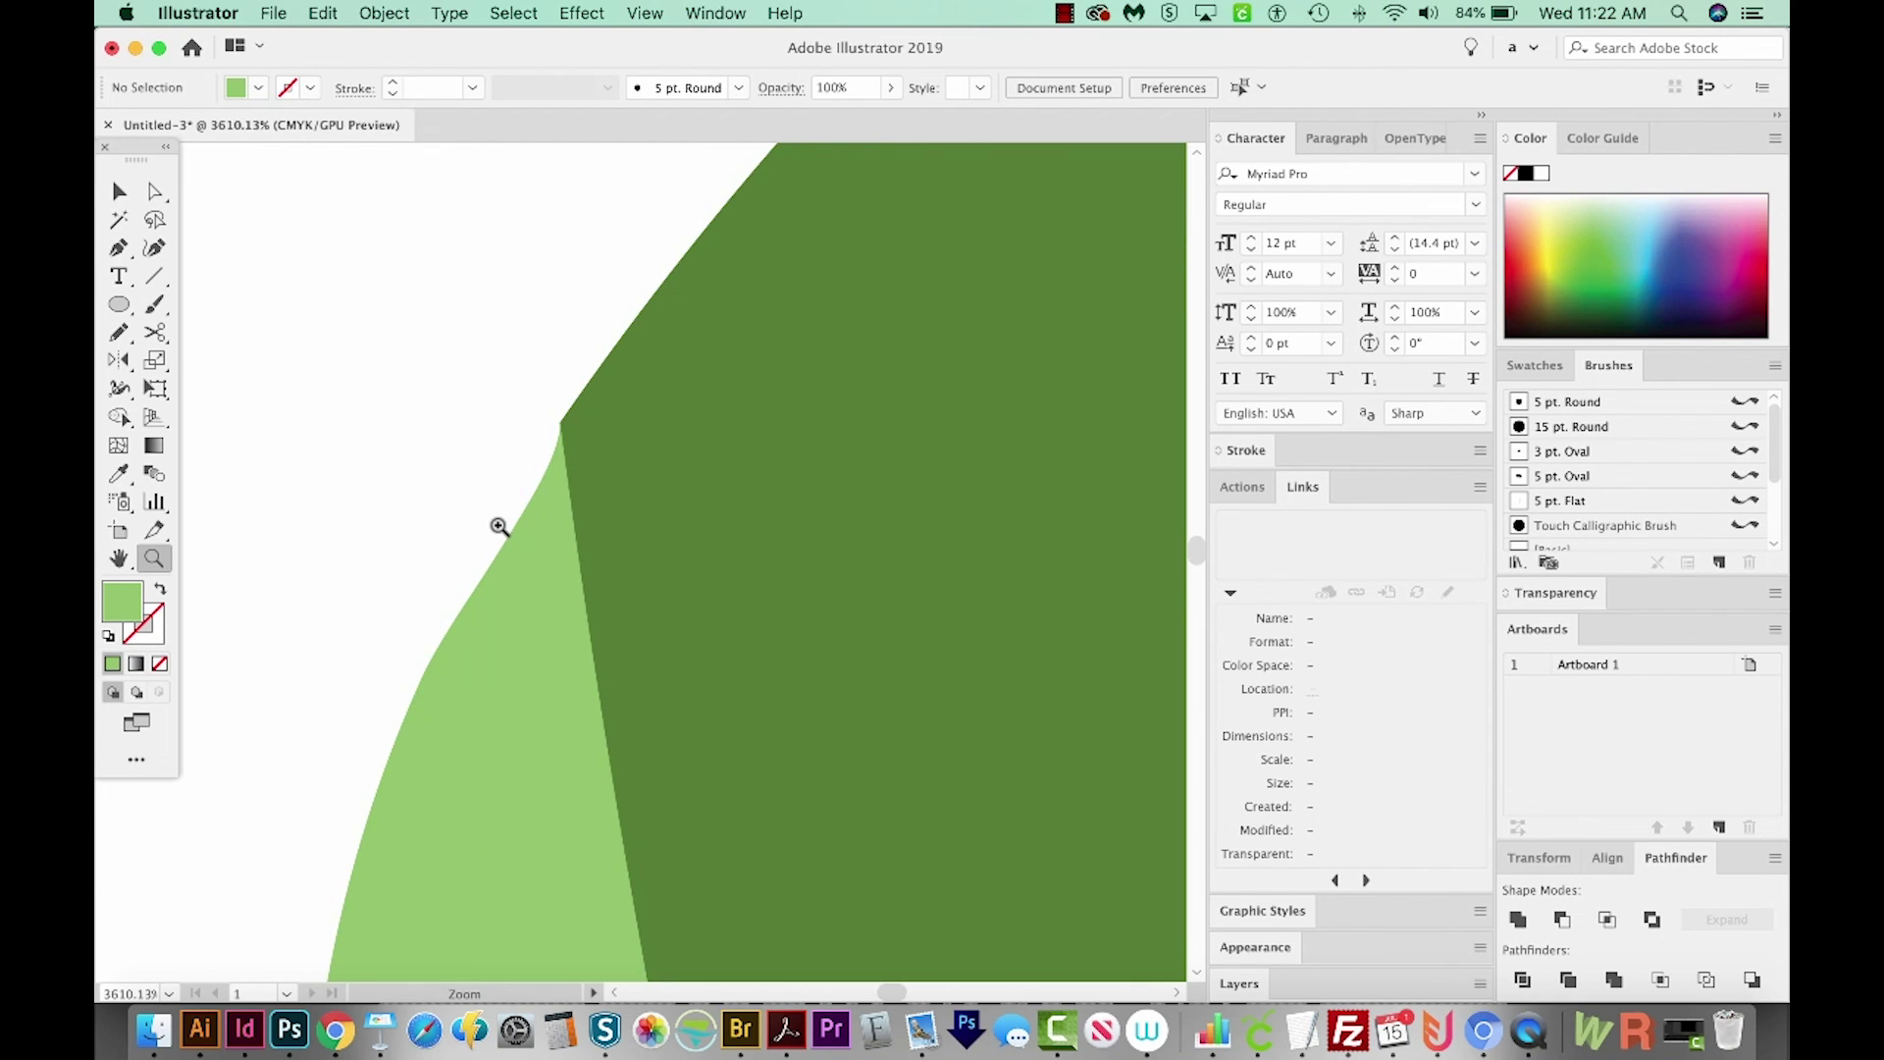
pyautogui.click(559, 422)
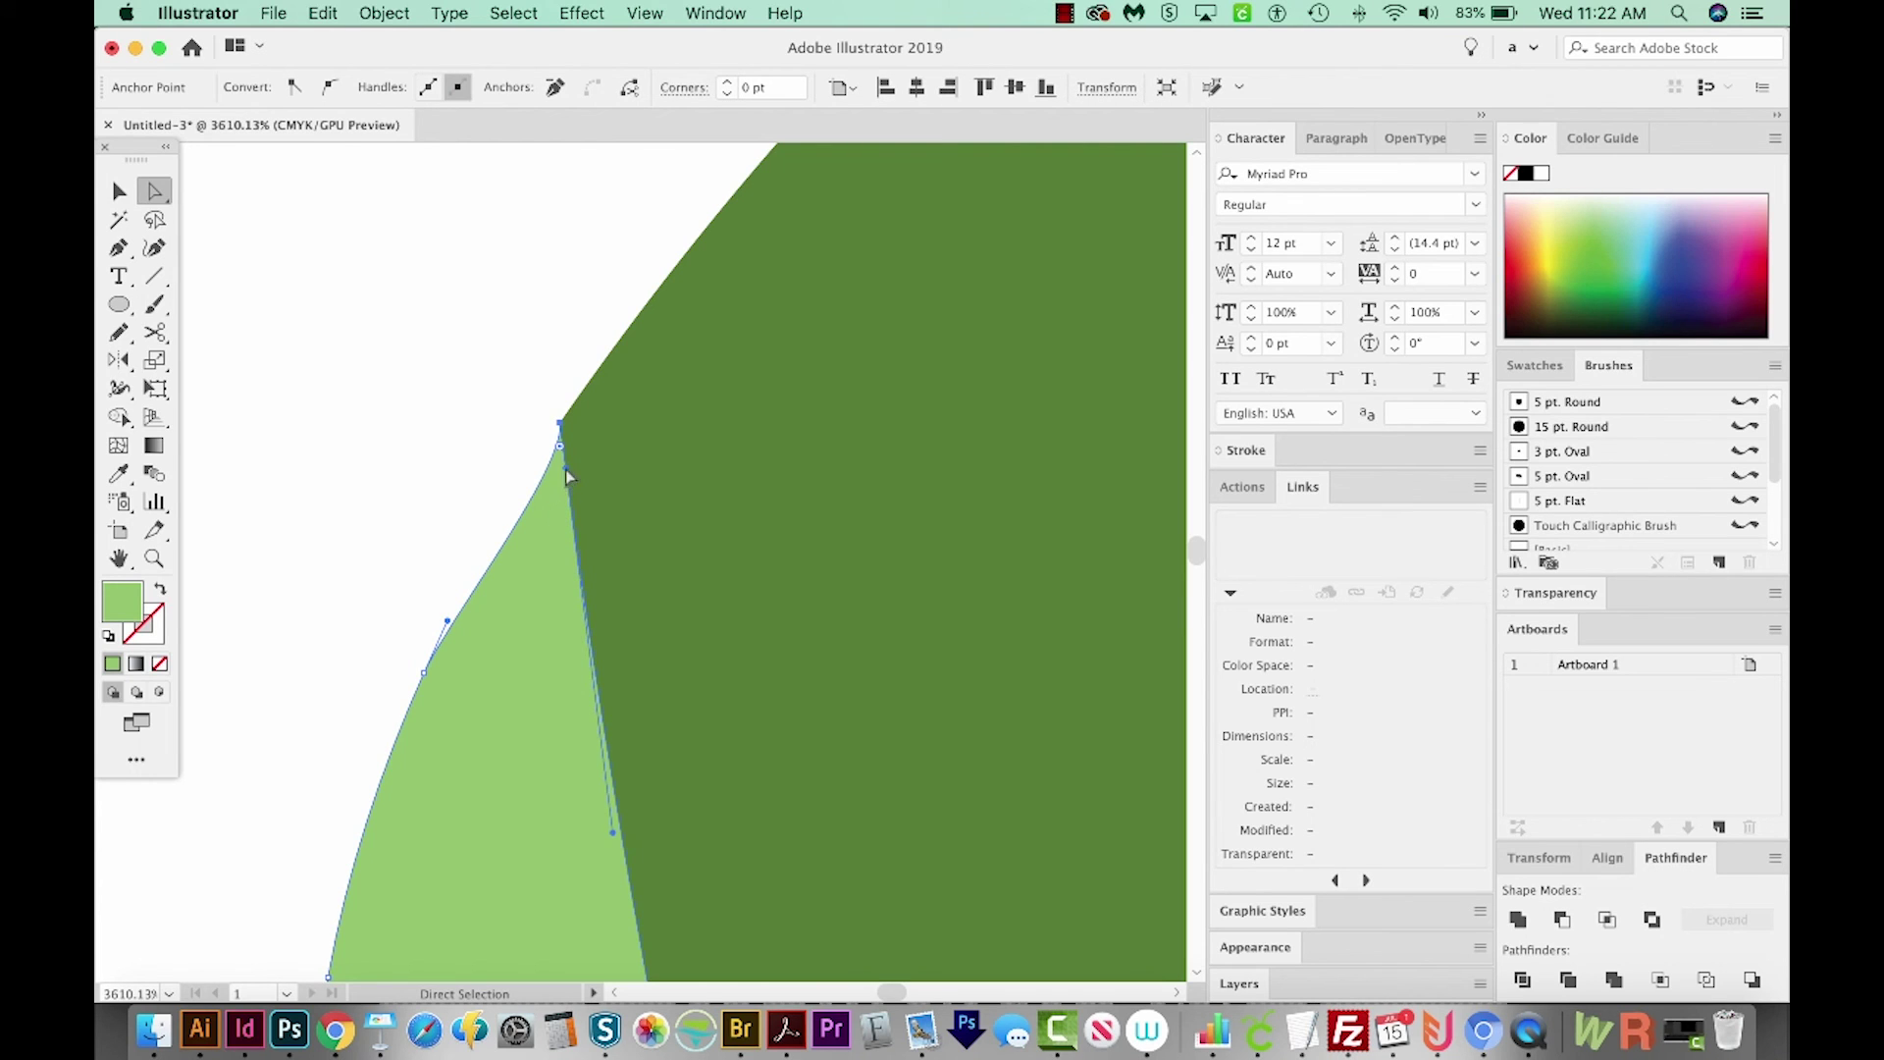
pyautogui.moveTo(565, 471); pyautogui.dragTo(523, 500)
pyautogui.hscroll(-1, 487, 711)
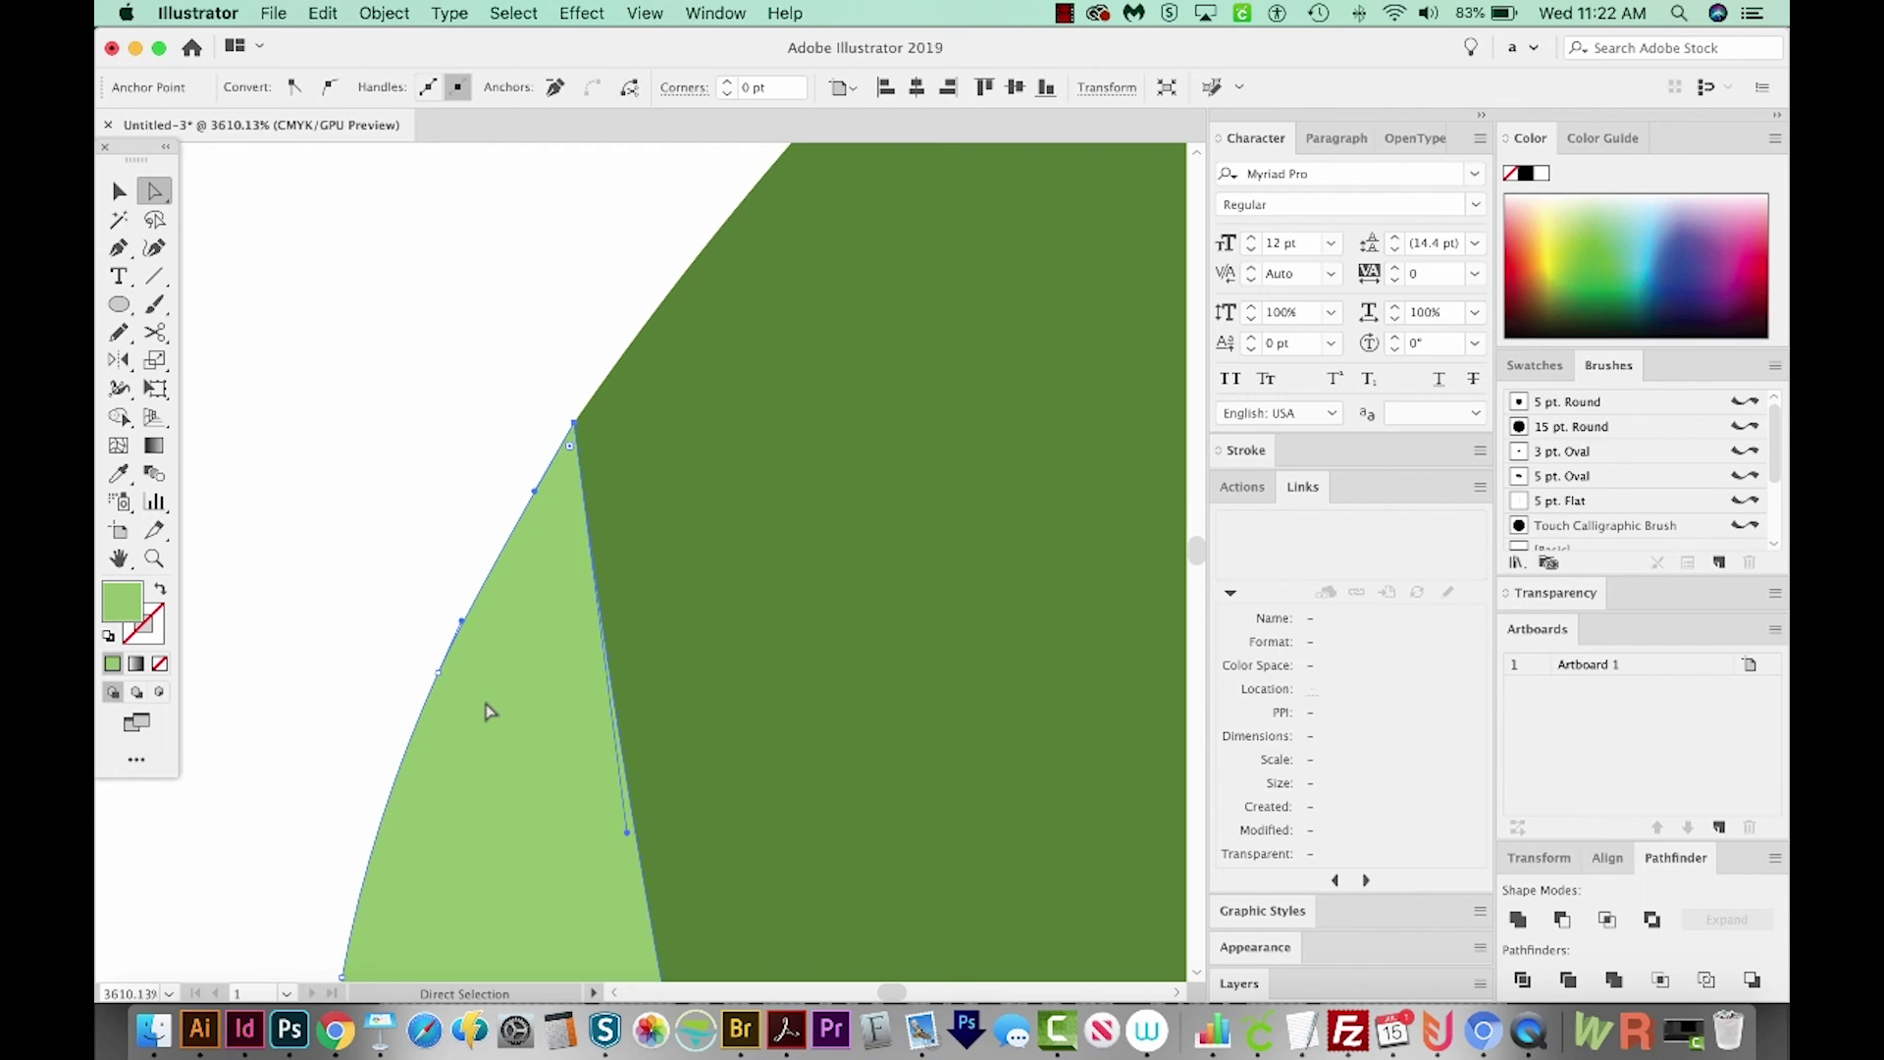
pyautogui.press('v')
pyautogui.press('super+1')
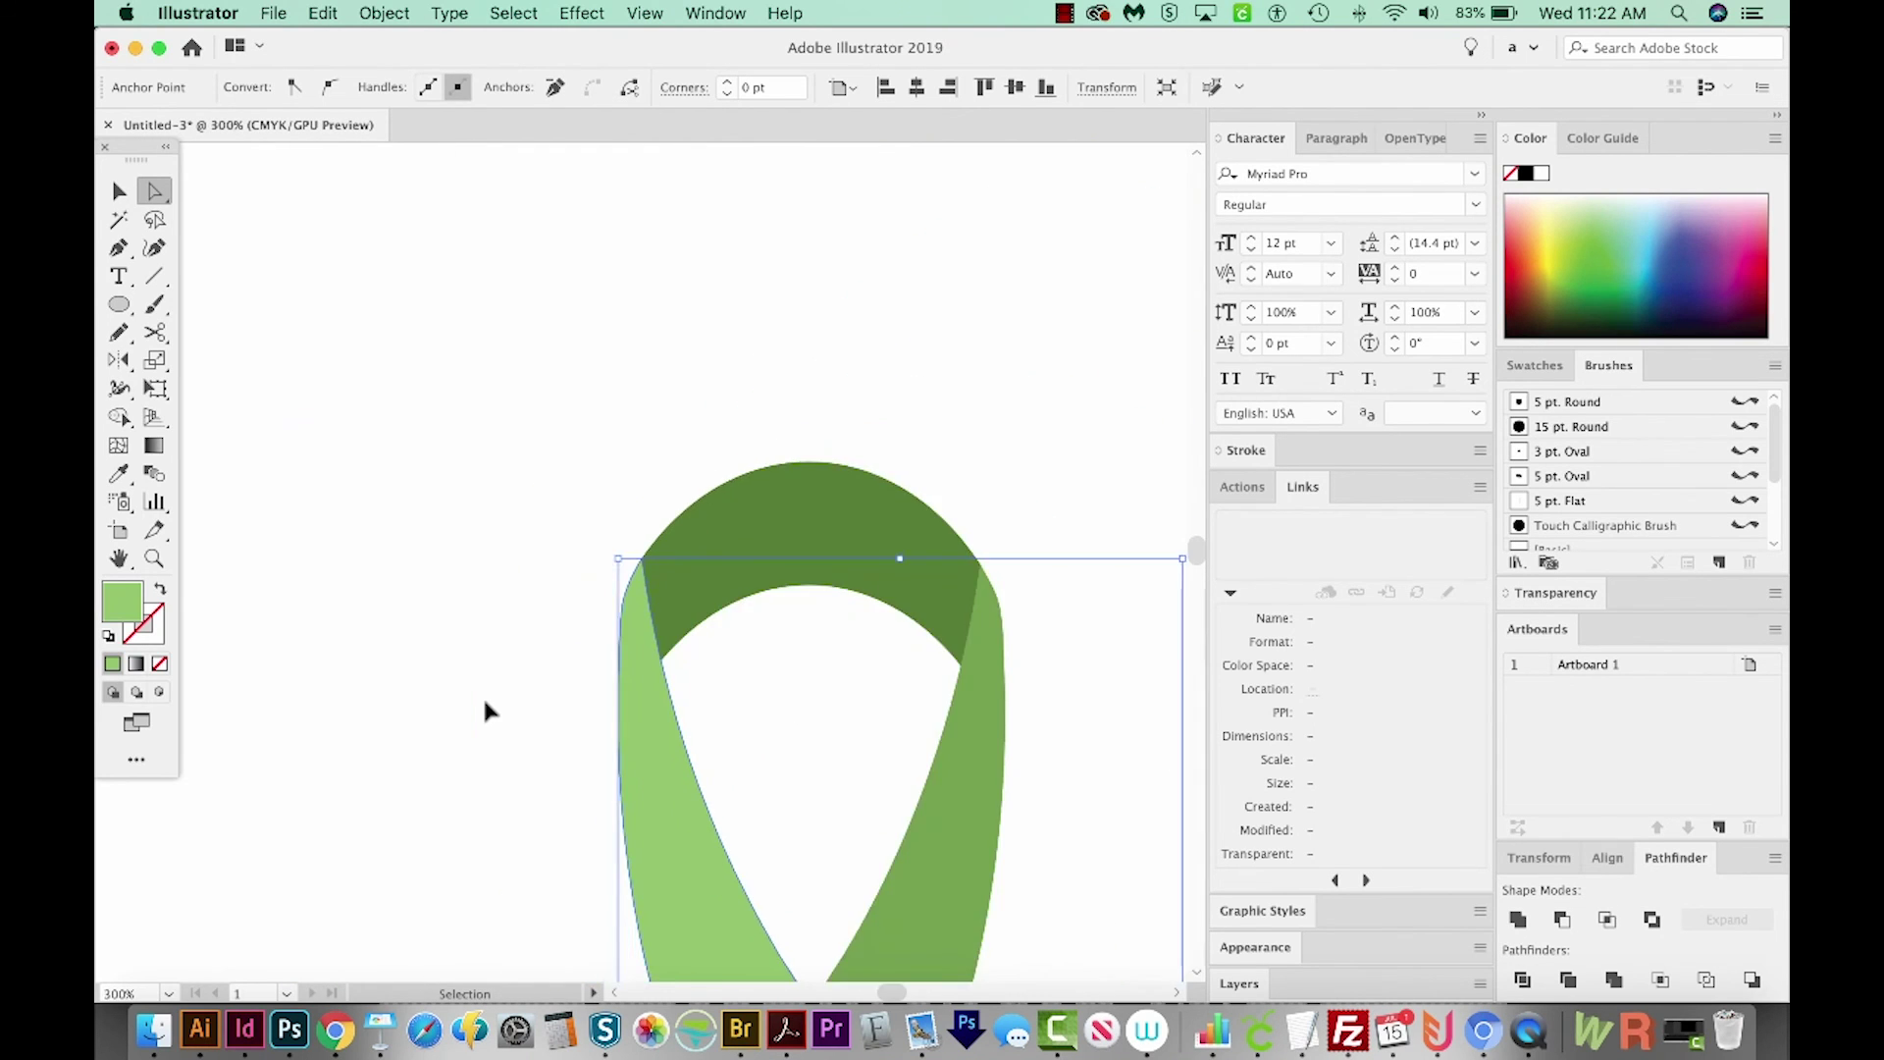
# - Copy the whole ribbon, paste a duplicate, and drag it to the right of the original
pyautogui.click(483, 695)
pyautogui.scroll(-3, 736, 673)
pyautogui.press('v')
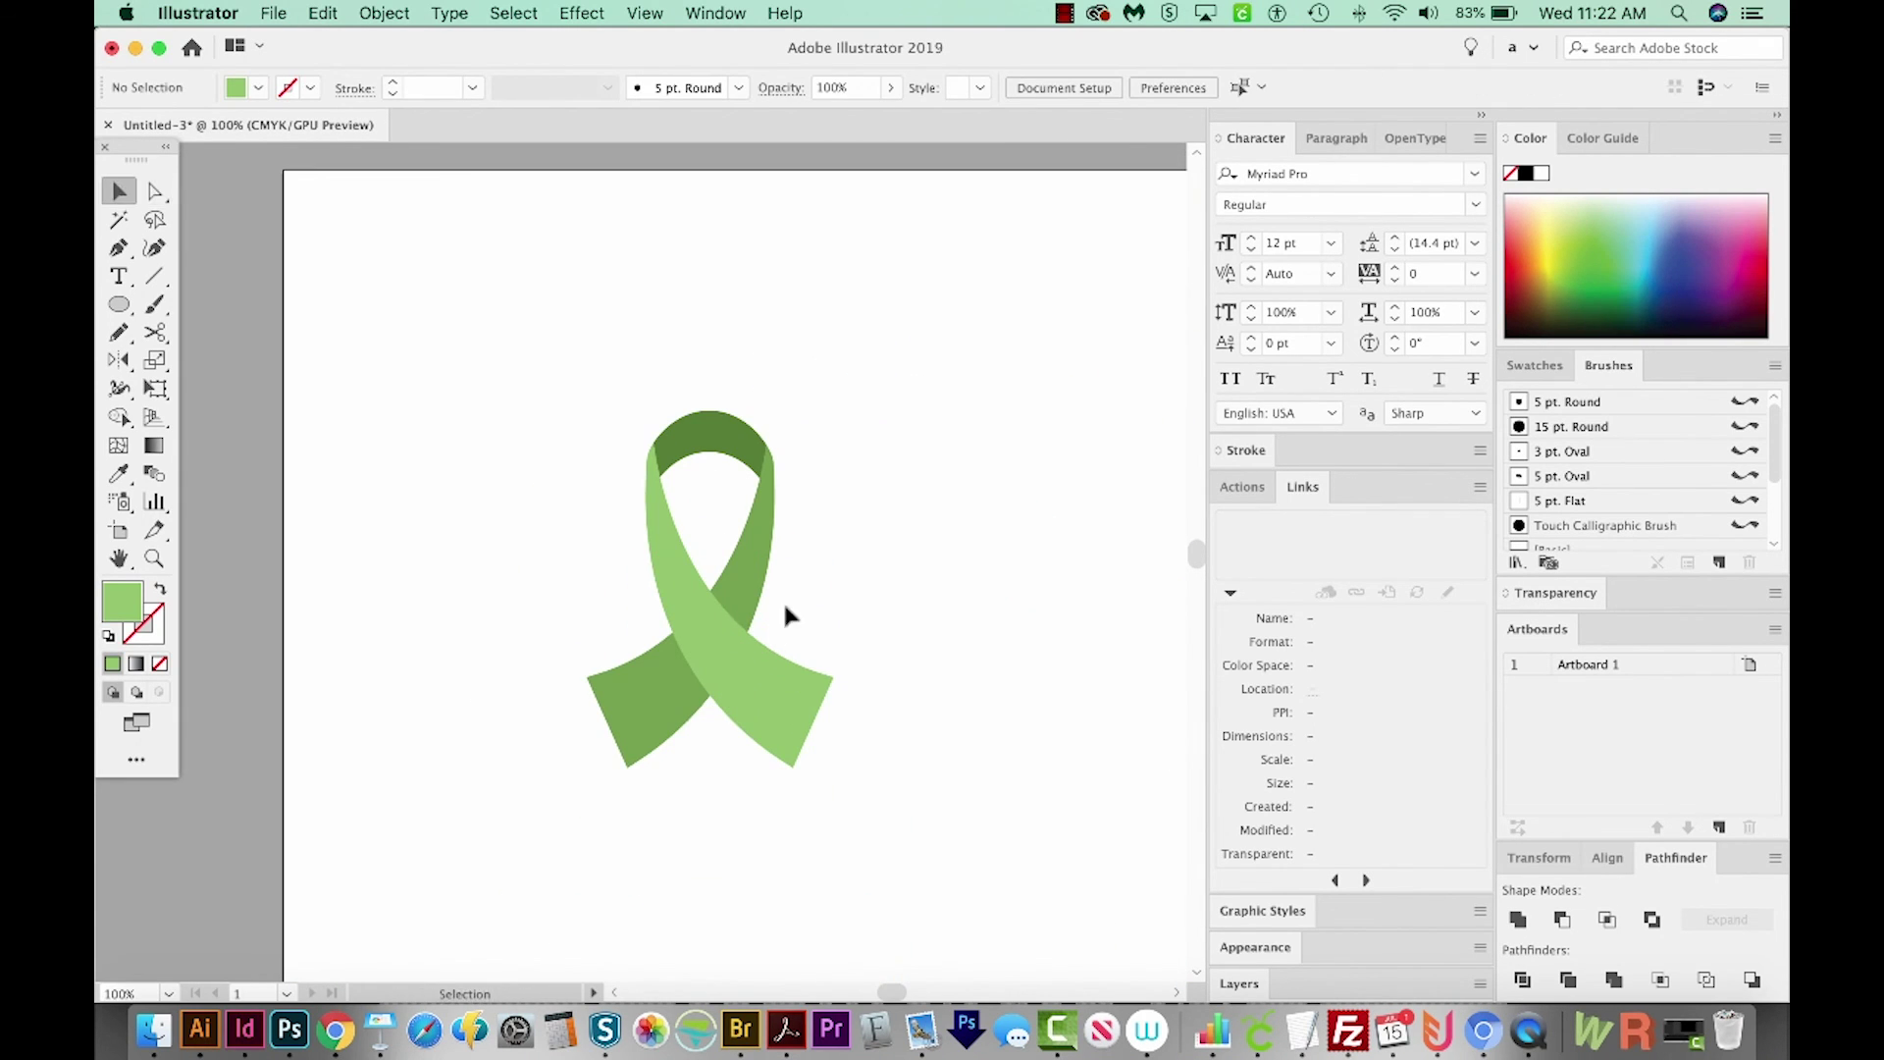
pyautogui.press('super+a')
pyautogui.moveTo(727, 833); pyautogui.dragTo(539, 832)
pyautogui.press('a')
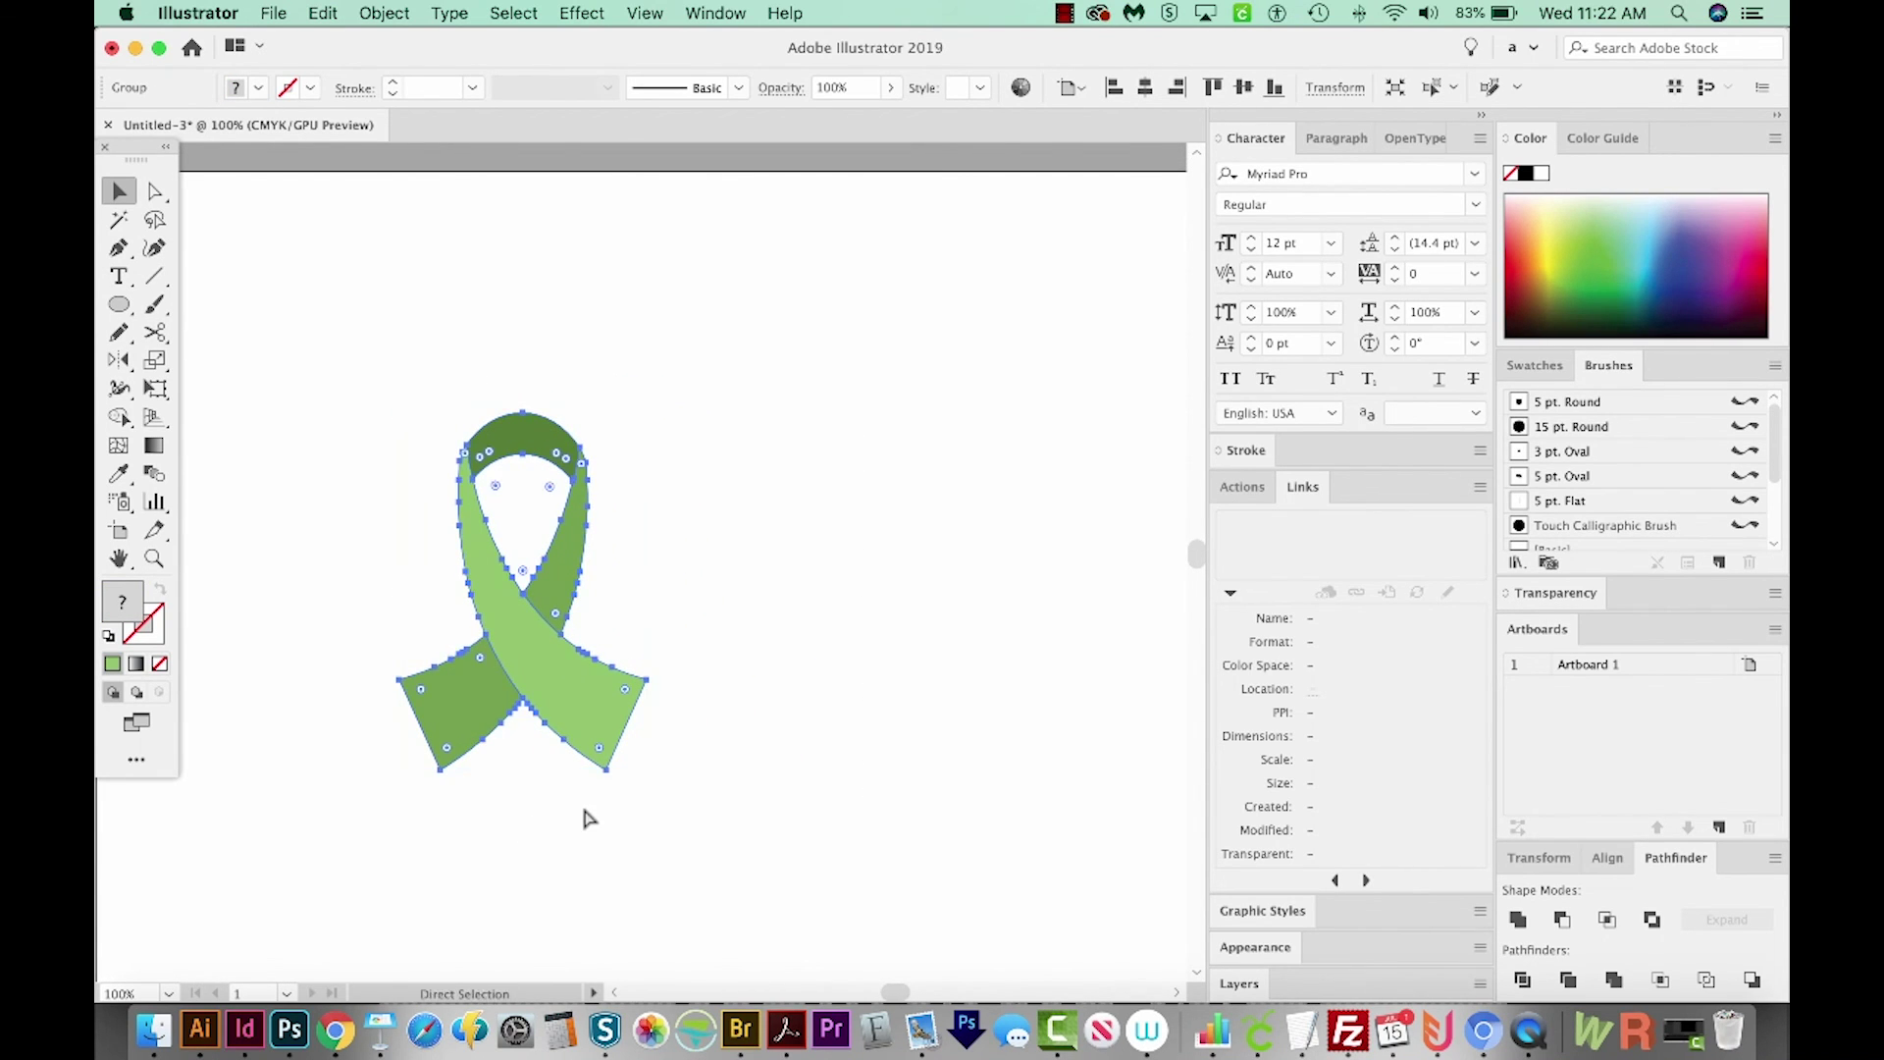
pyautogui.press('super+c')
pyautogui.press('super+v')
pyautogui.press('v')
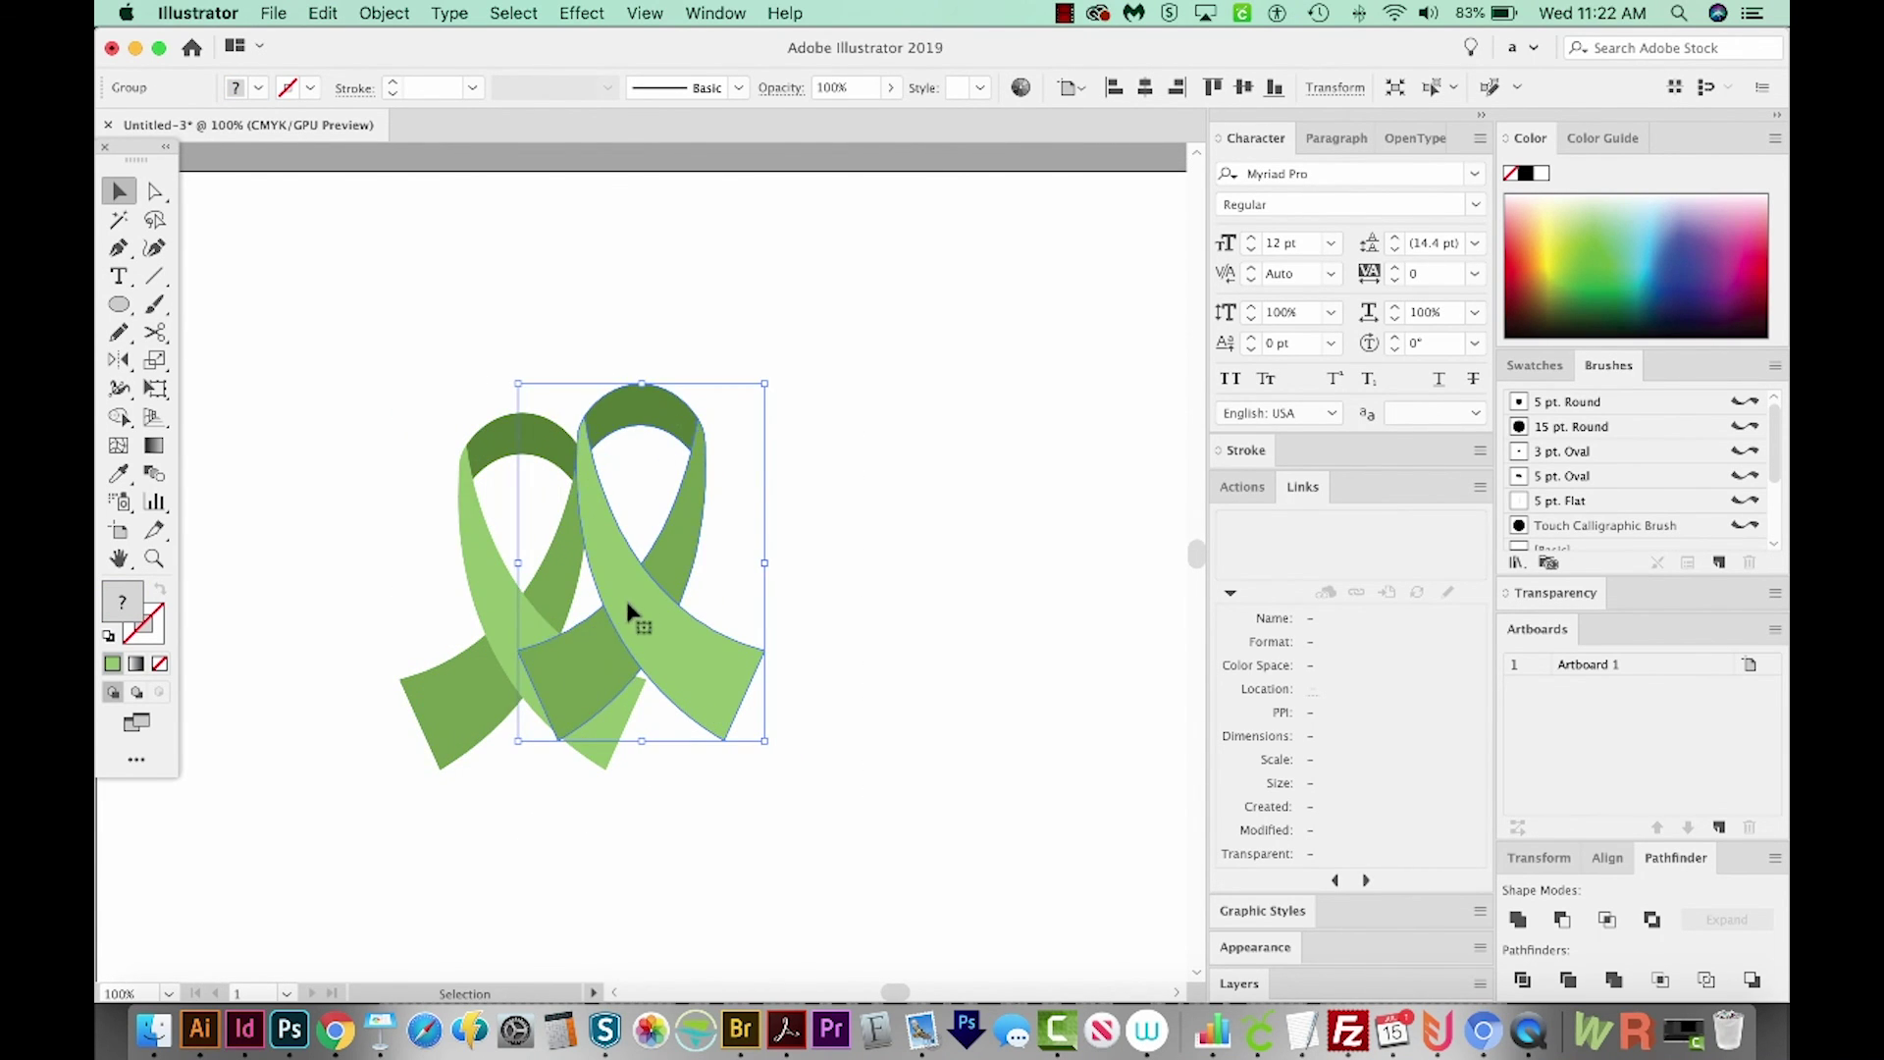
pyautogui.moveTo(631, 614); pyautogui.dragTo(863, 597)
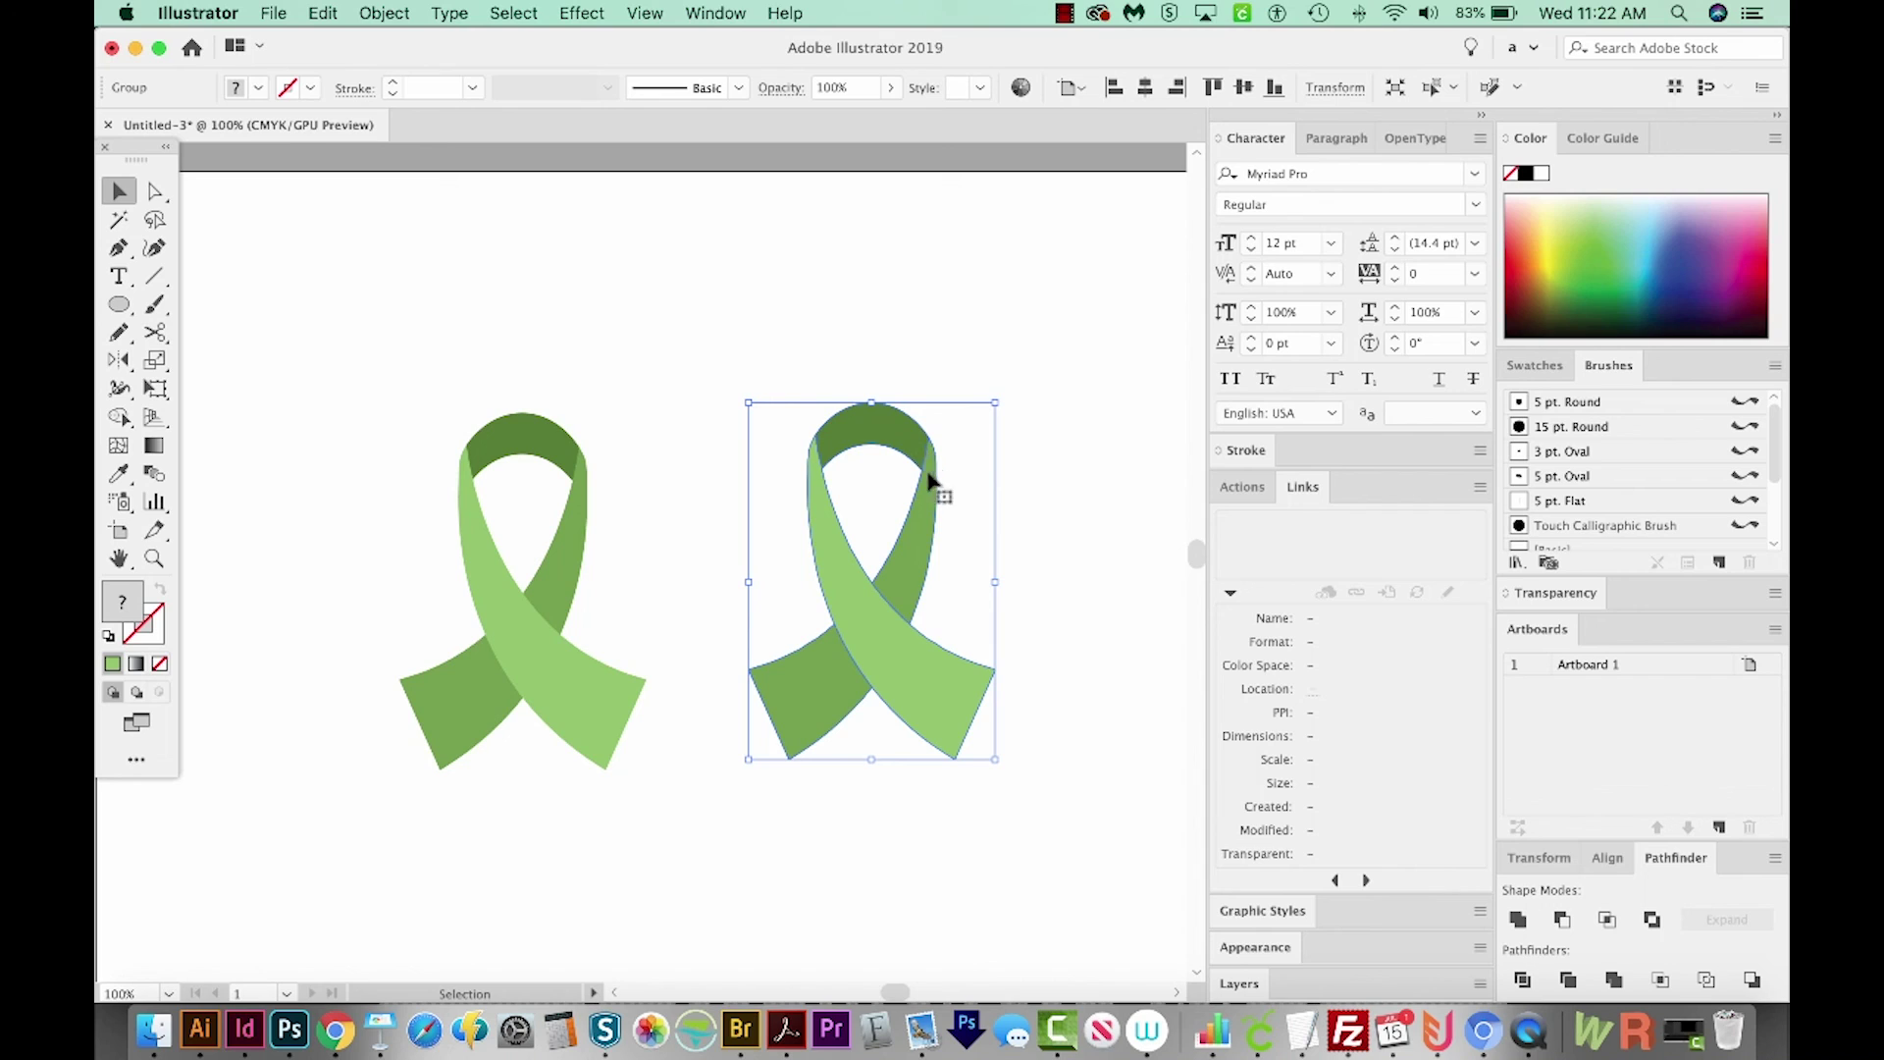
# - Apply the default white fill and 1 pt black stroke to the duplicate ribbon
pyautogui.press('d')
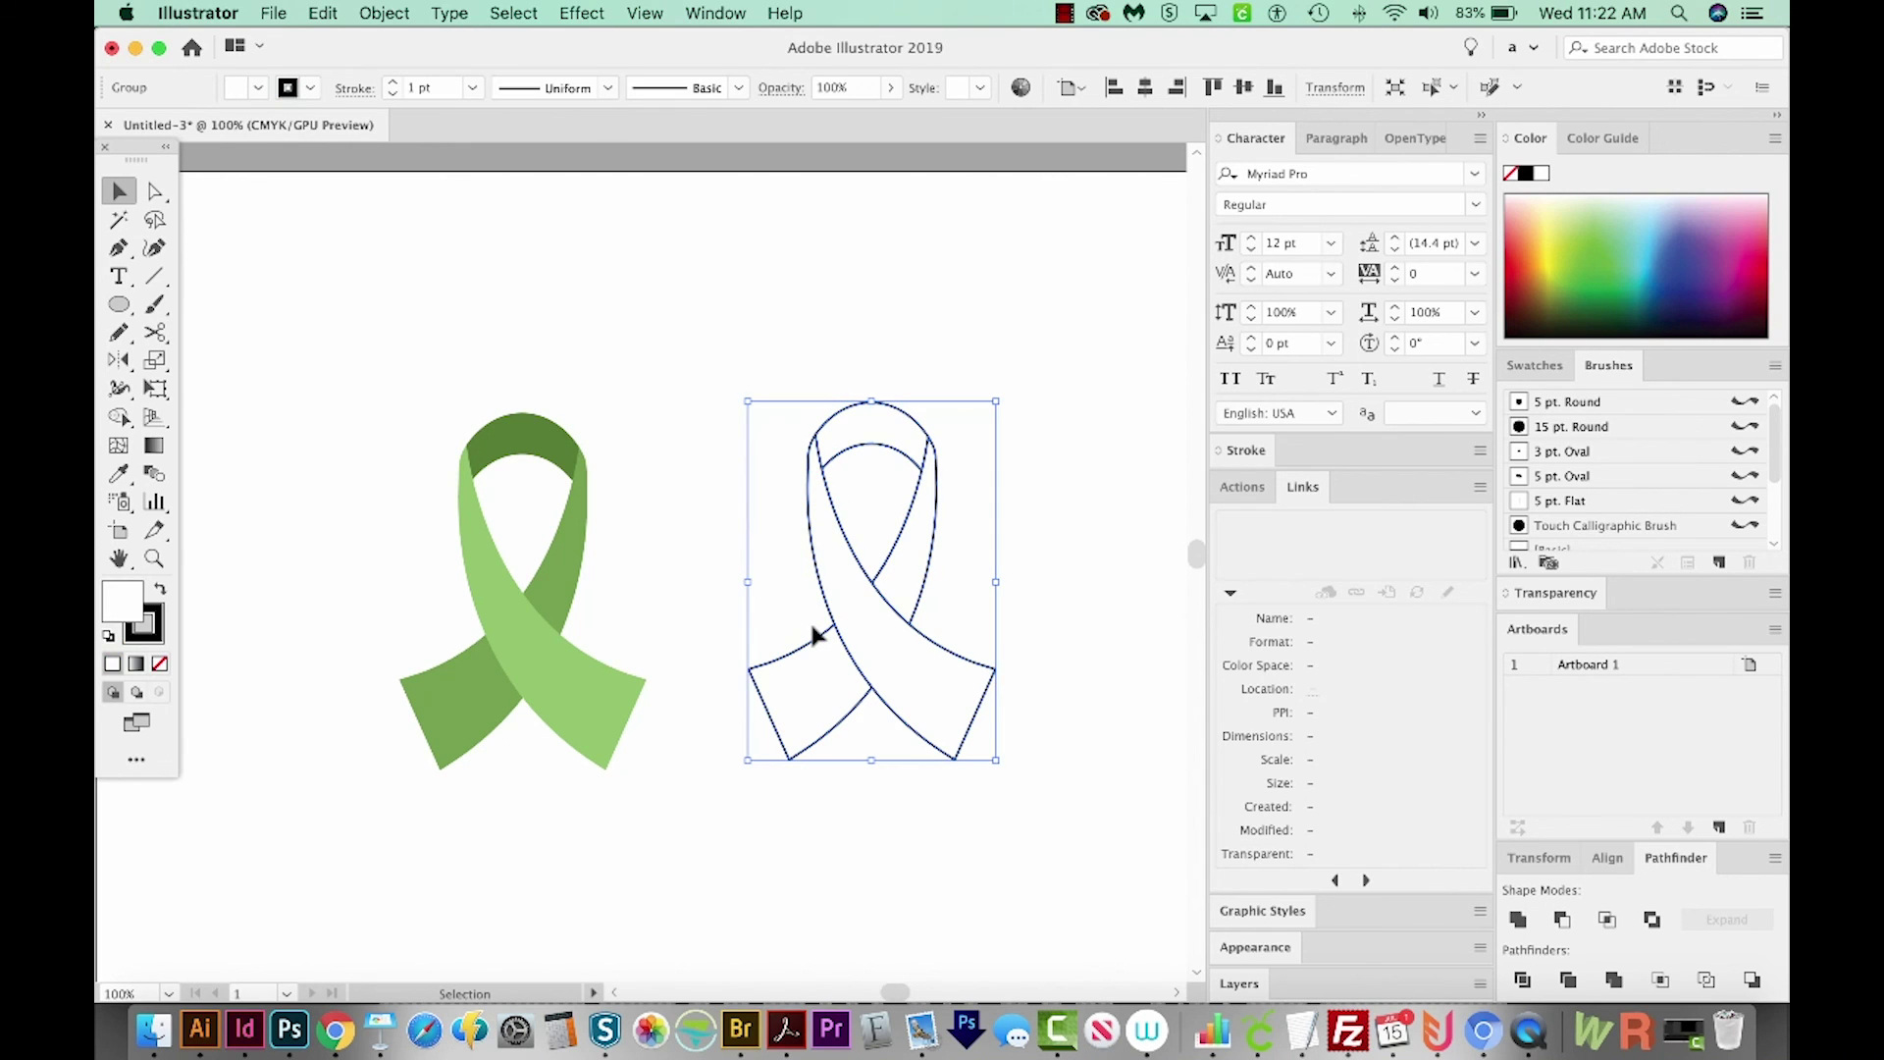